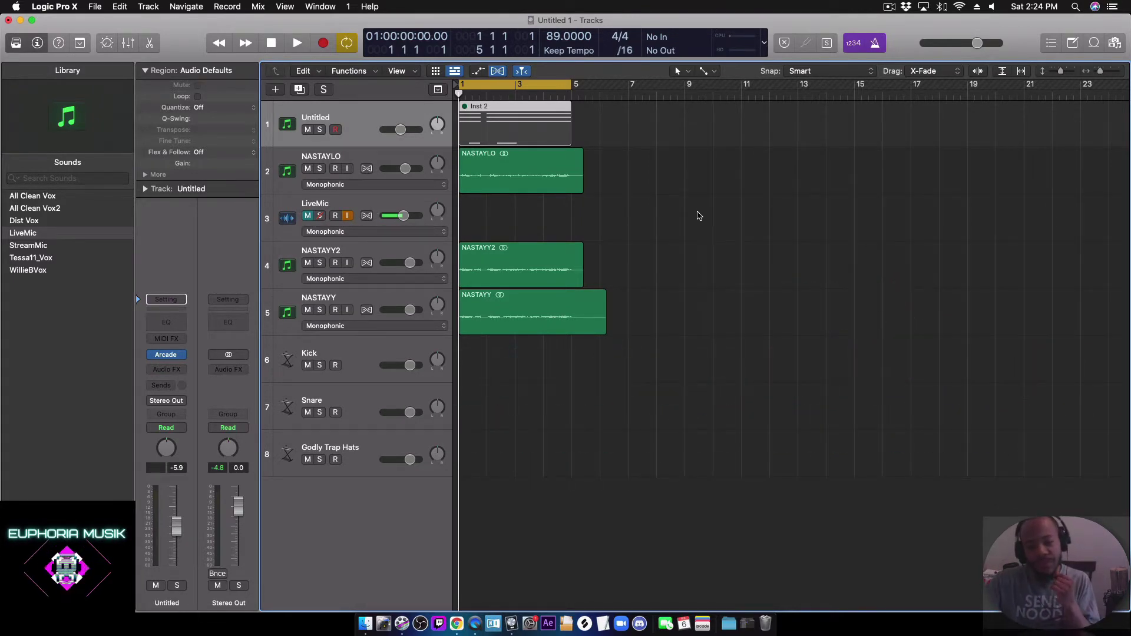
Step: Move the LiveMic track below Godly Trap Hats and hide it from the track list
{"action": "scroll", "coordinate": [708, 219], "scroll_direction": "right", "scroll_amount": 1}
{"action": "key", "text": "space"}
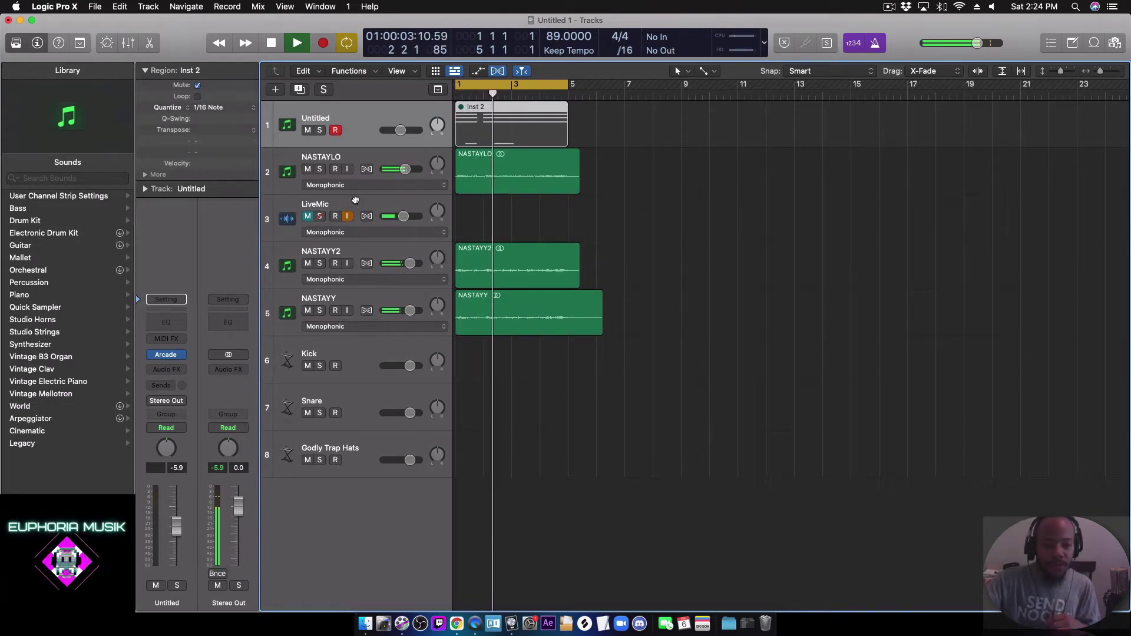
{"action": "left_click_drag", "start_coordinate": [348, 204], "coordinate": [367, 391]}
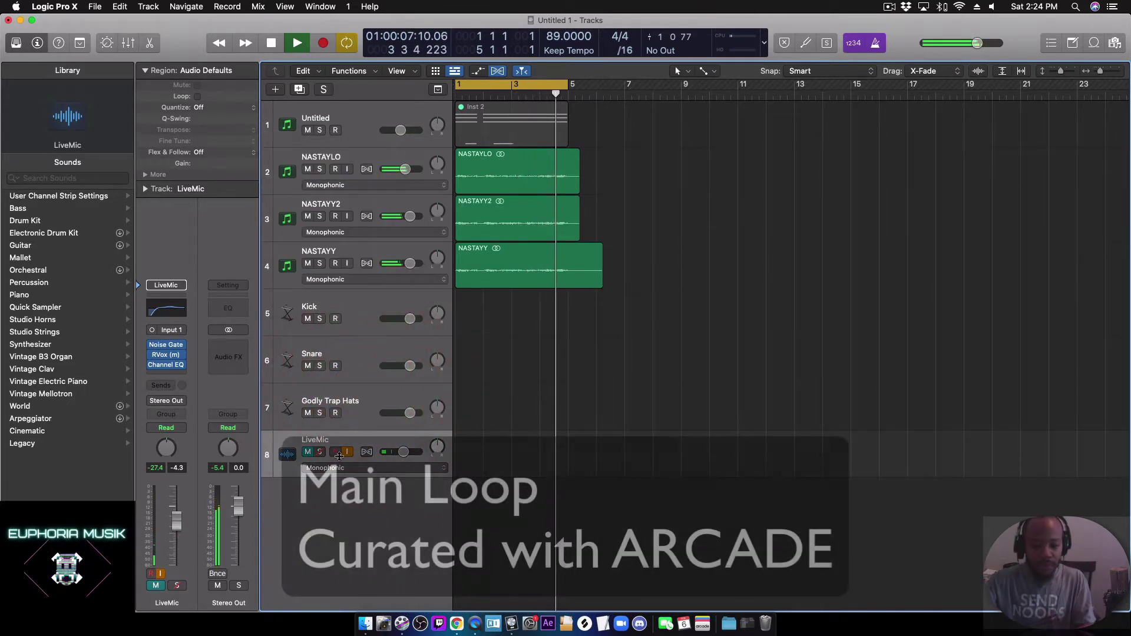
{"action": "key", "text": "h"}
{"action": "left_click", "coordinate": [311, 456]}
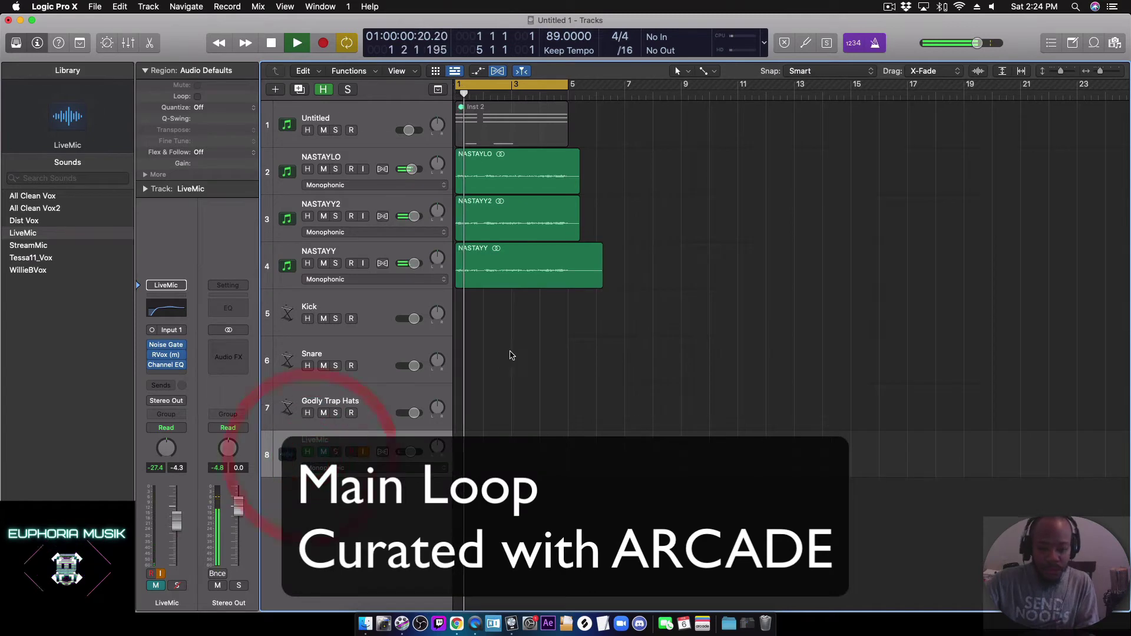
{"action": "key", "text": "h"}
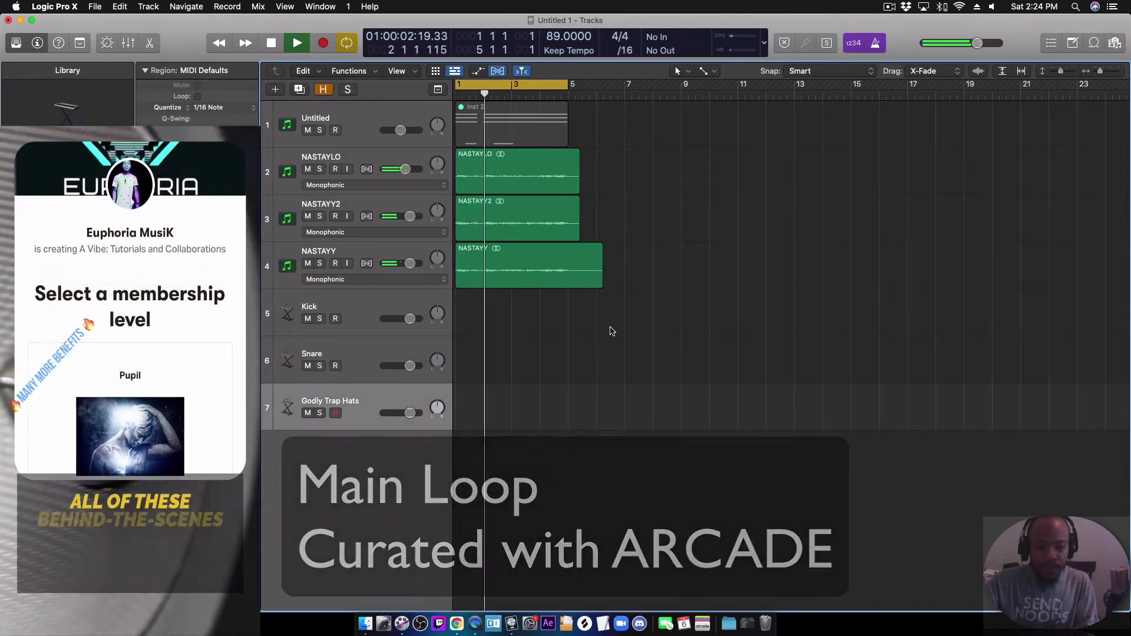
Step: Delete the Inst 2 region from the Untitled track and open that track's Arcade plug-in window beside the track list
{"action": "left_click", "coordinate": [482, 130]}
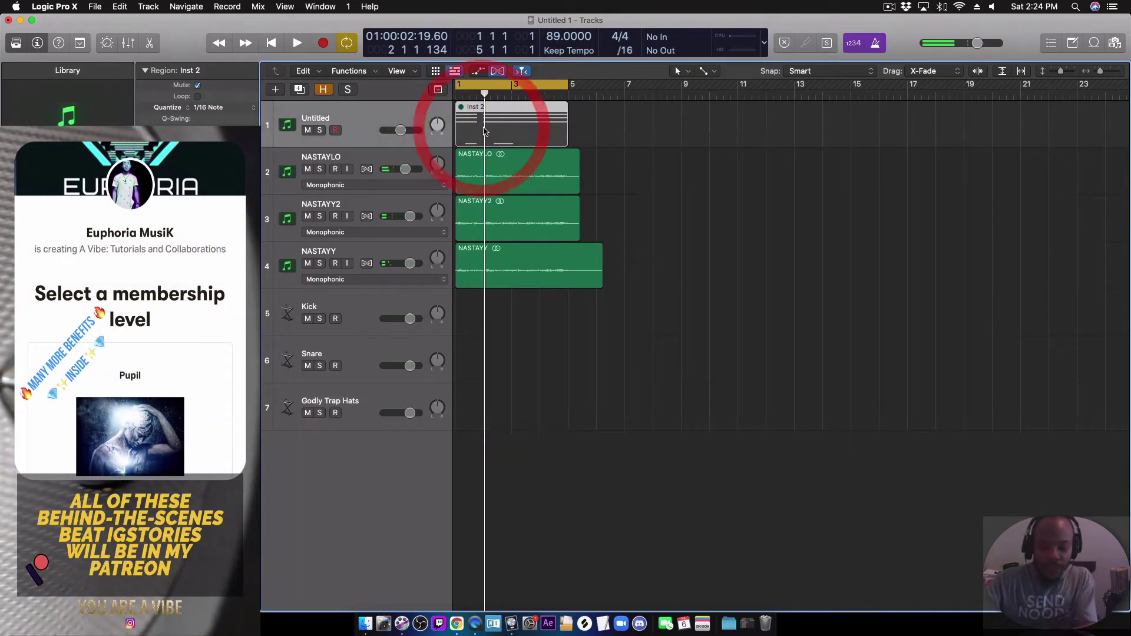
{"action": "key", "text": "BackSpace"}
{"action": "left_click", "coordinate": [367, 118]}
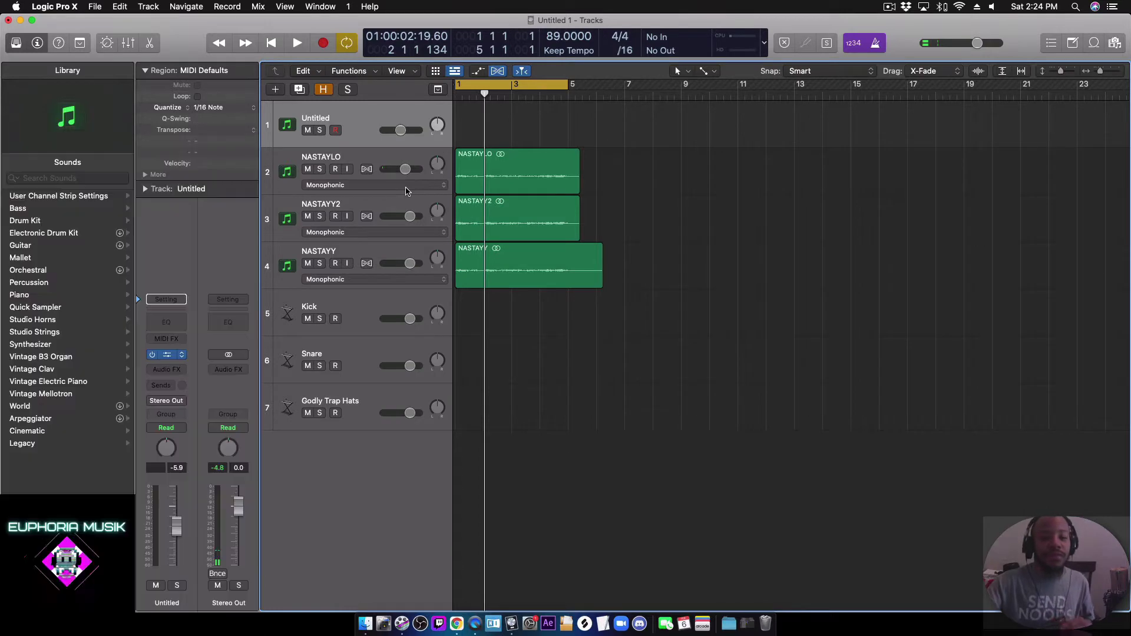
{"action": "key", "text": "v"}
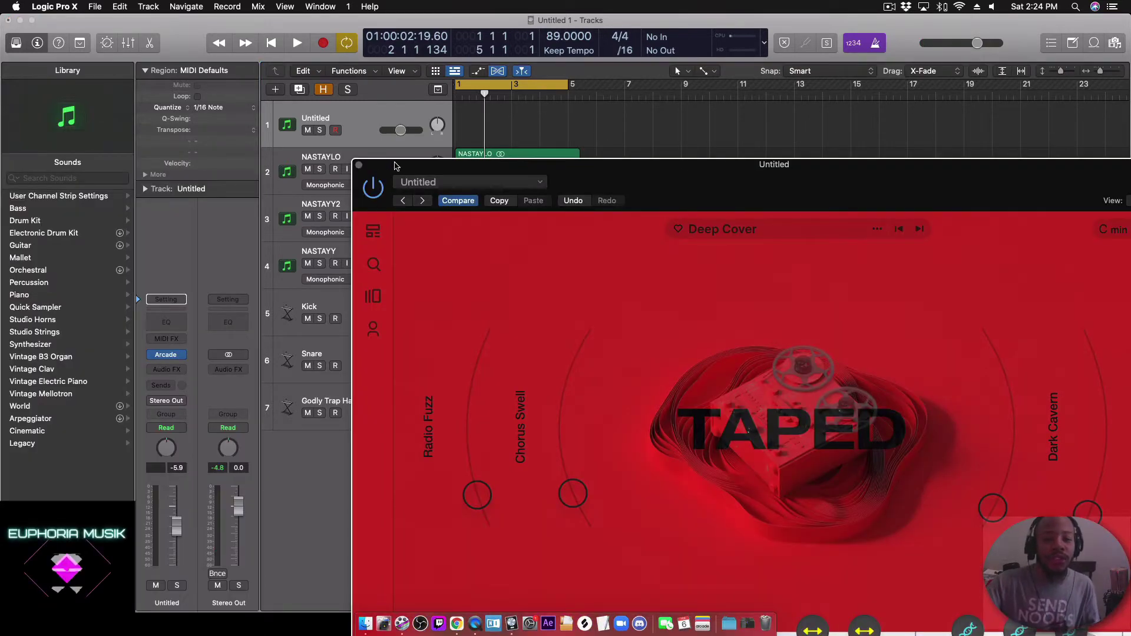
{"action": "left_click_drag", "start_coordinate": [395, 166], "coordinate": [627, 139]}
Step: Solo the NASTAYY track and play it back on its own
{"action": "left_click", "coordinate": [321, 220]}
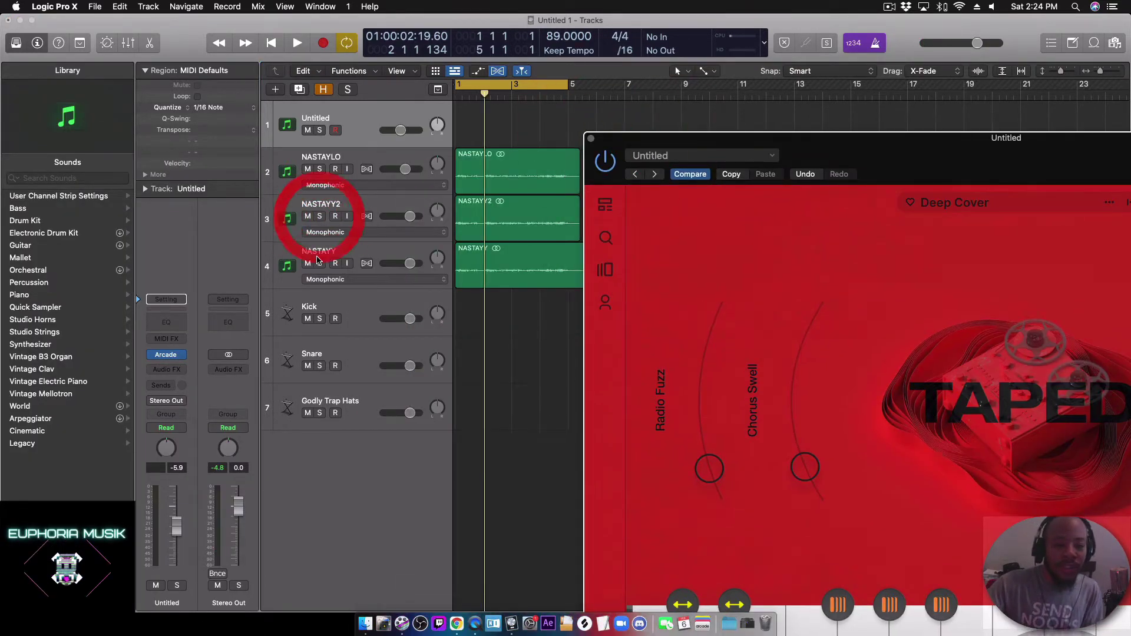
{"action": "left_click", "coordinate": [320, 263]}
{"action": "left_click", "coordinate": [321, 220]}
{"action": "key", "text": "space"}
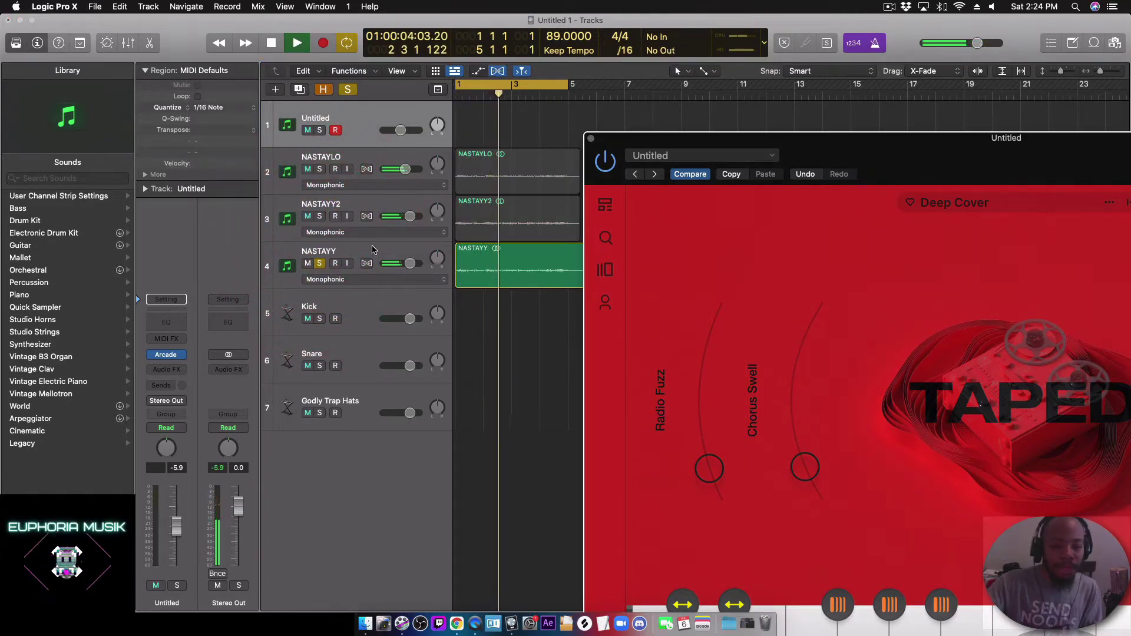
{"action": "key", "text": "space"}
Step: Solo NASTAYY2 in place of NASTAYY, play it back, and clear the solo
{"action": "left_click", "coordinate": [320, 216]}
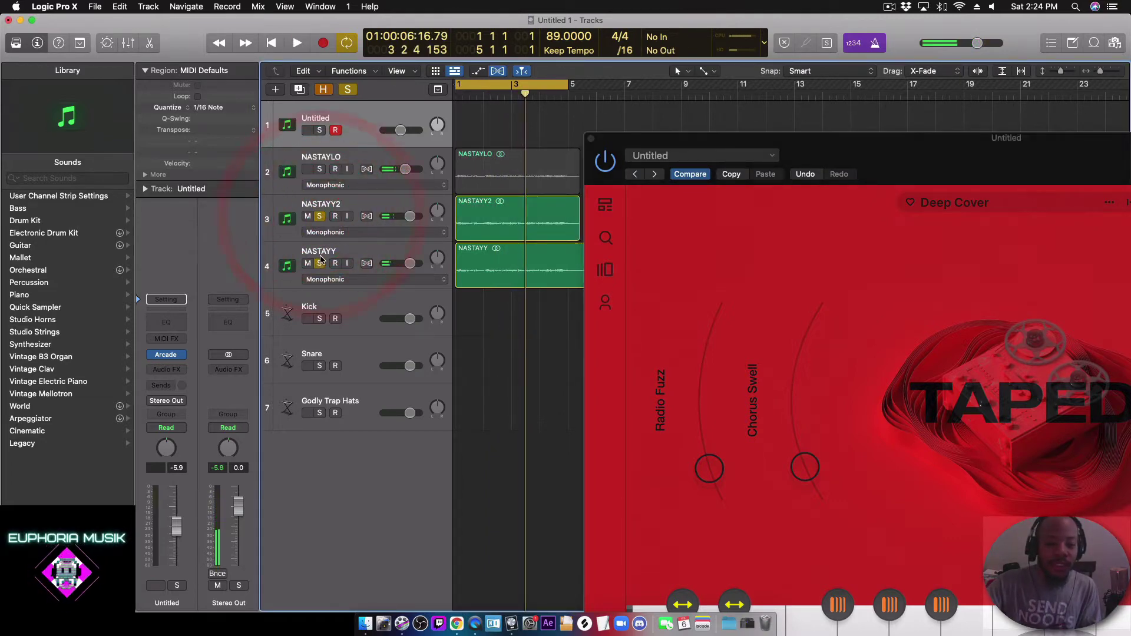
{"action": "left_click", "coordinate": [320, 263]}
{"action": "key", "text": "space"}
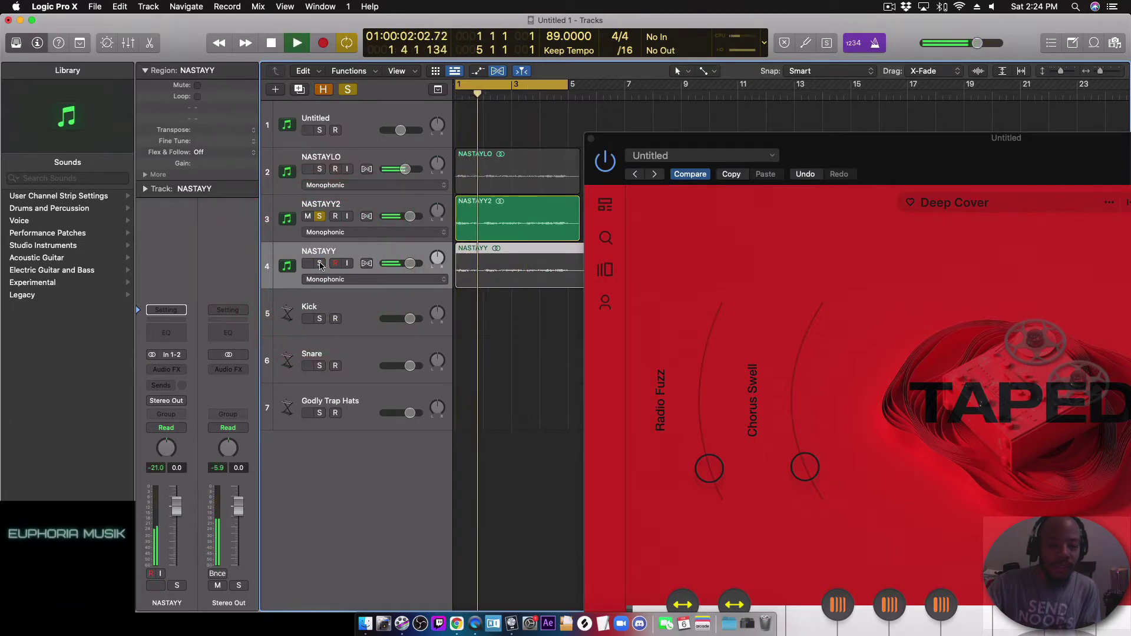
{"action": "left_click", "coordinate": [320, 216]}
{"action": "key", "text": "space"}
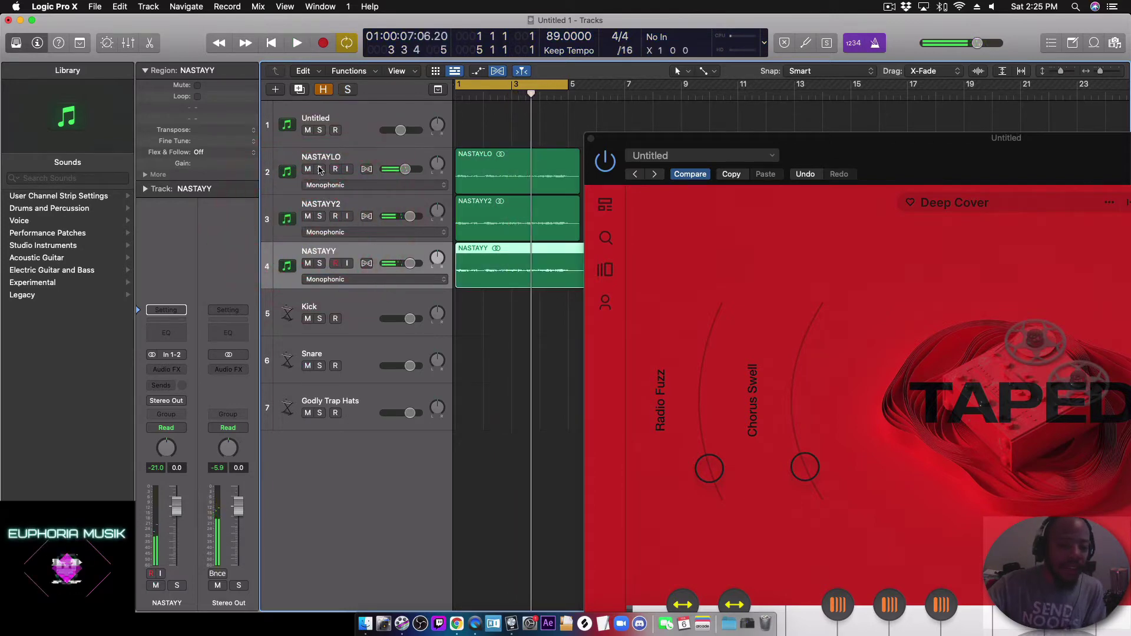
Step: Solo the NASTAYLO track, listen to it on its own, and clear the solo
{"action": "left_click", "coordinate": [322, 169]}
{"action": "left_click", "coordinate": [349, 158]}
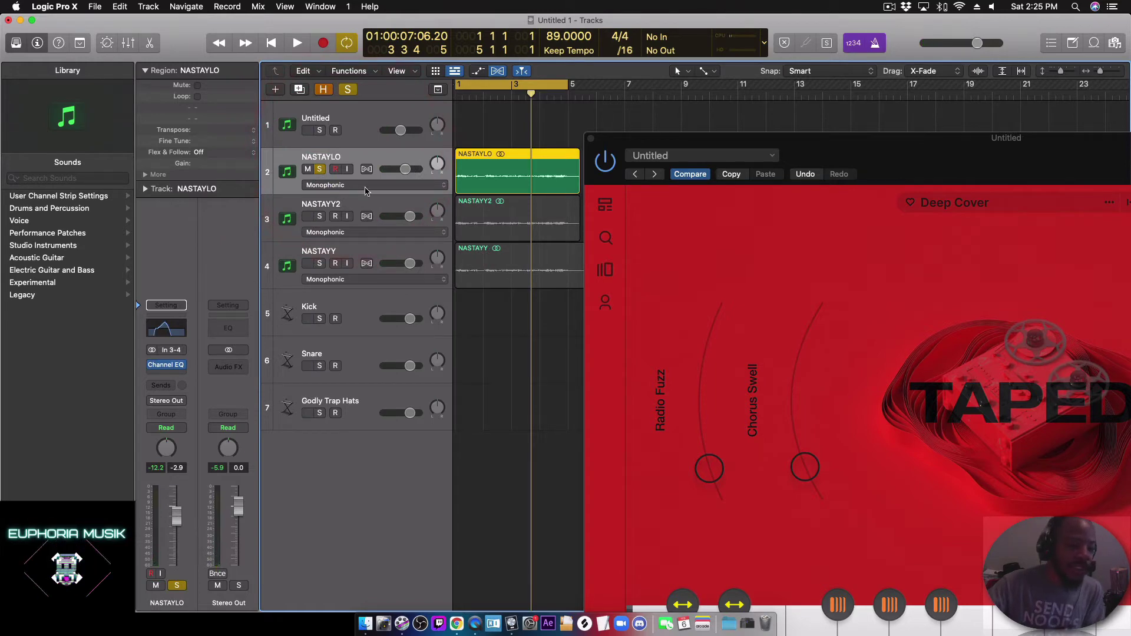
{"action": "key", "text": "space"}
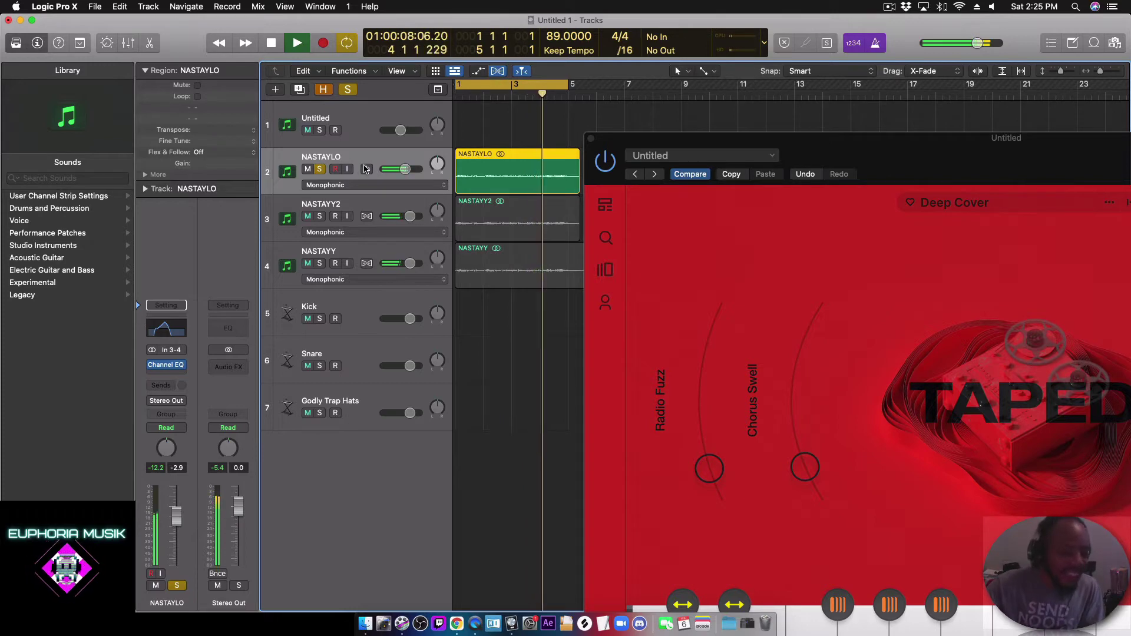
{"action": "left_click", "coordinate": [320, 169]}
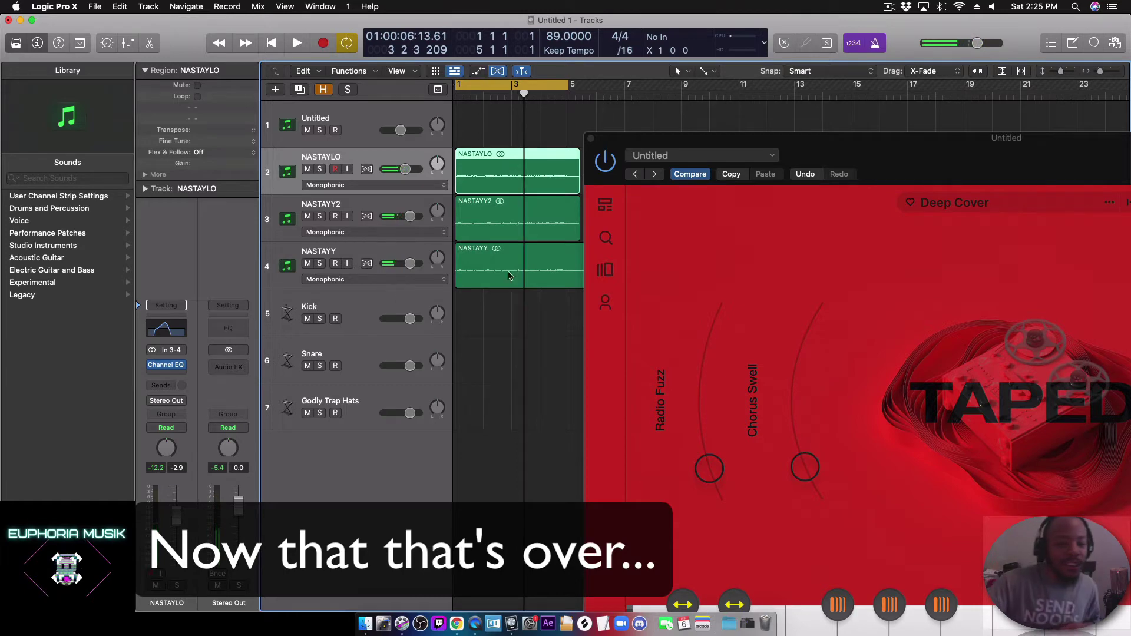
Step: Bring the whole Arcade window into view and check the session key options for the Deep Cover kit
{"action": "left_click_drag", "start_coordinate": [901, 138], "coordinate": [504, 45]}
{"action": "left_click", "coordinate": [366, 106]}
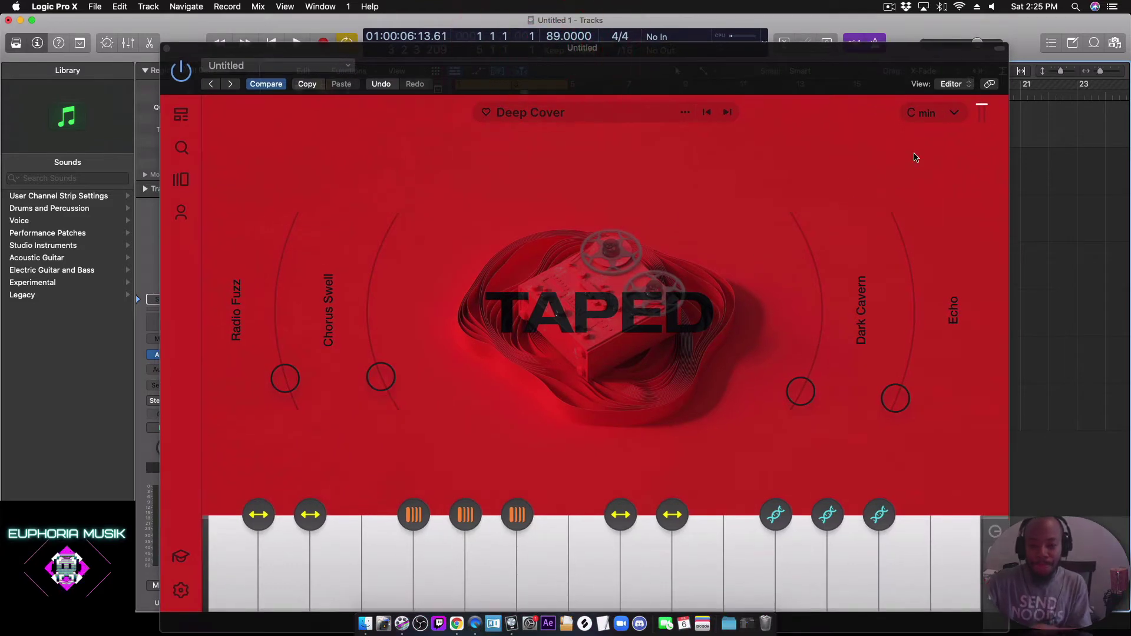
{"action": "left_click", "coordinate": [954, 114]}
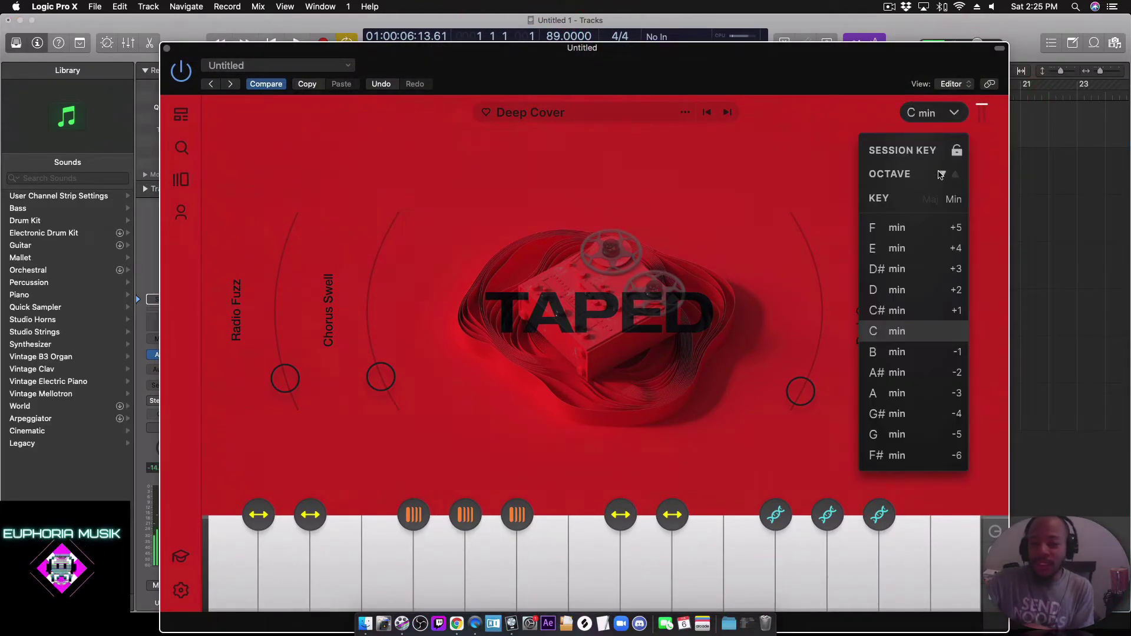
{"action": "left_click", "coordinate": [941, 174]}
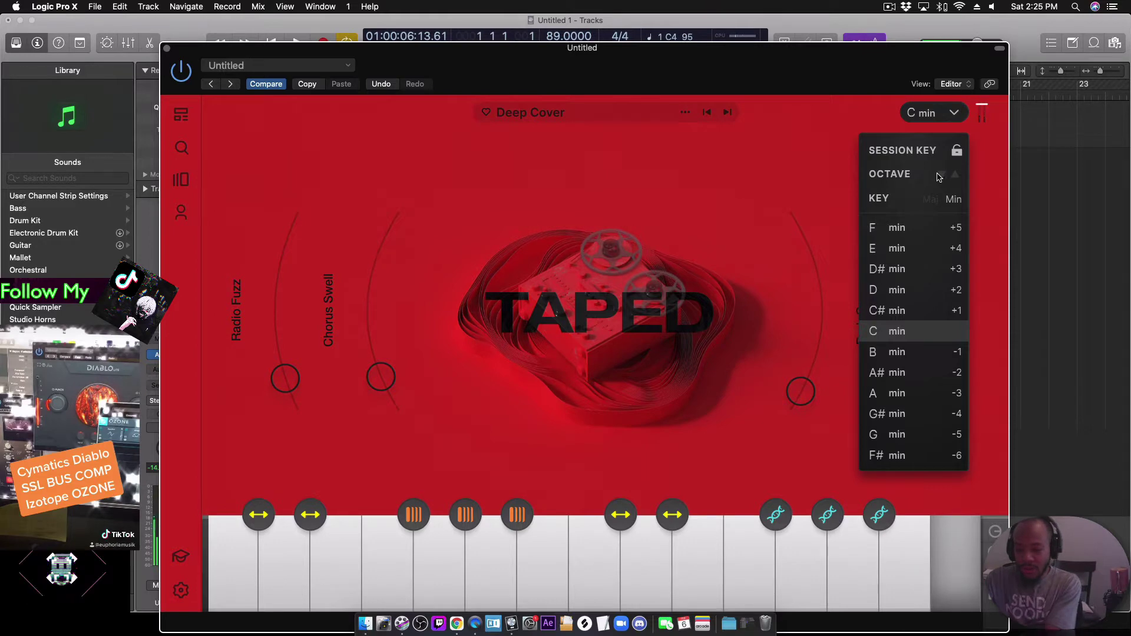
Step: Advance Arcade to the Withdrawn kit and lock the session key to C min
{"action": "left_click", "coordinate": [729, 113]}
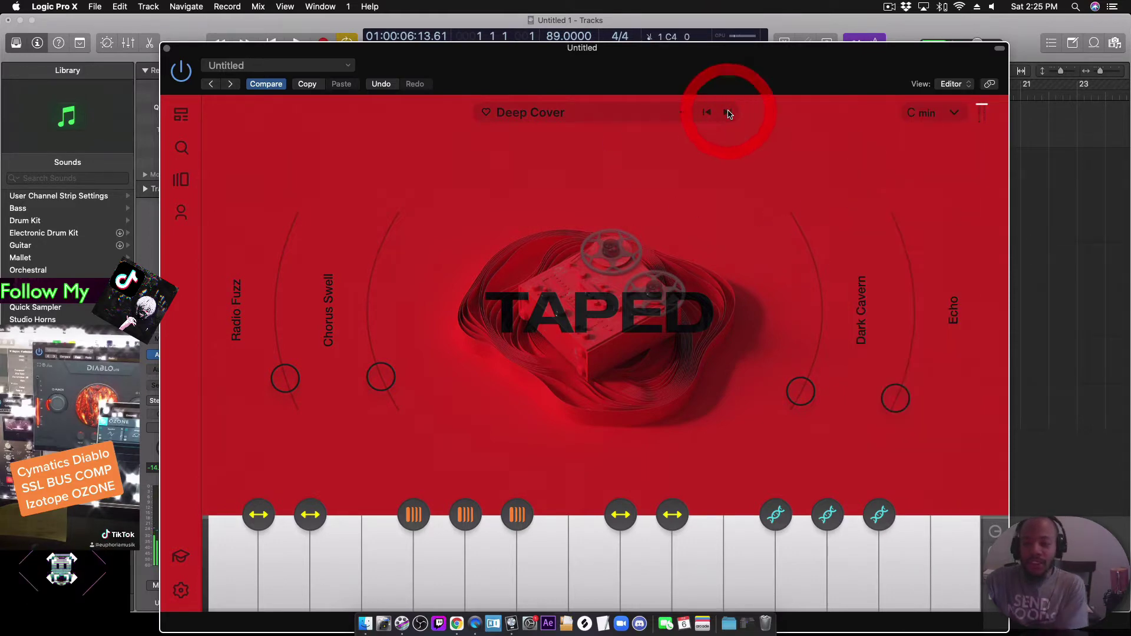
{"action": "left_click", "coordinate": [728, 112]}
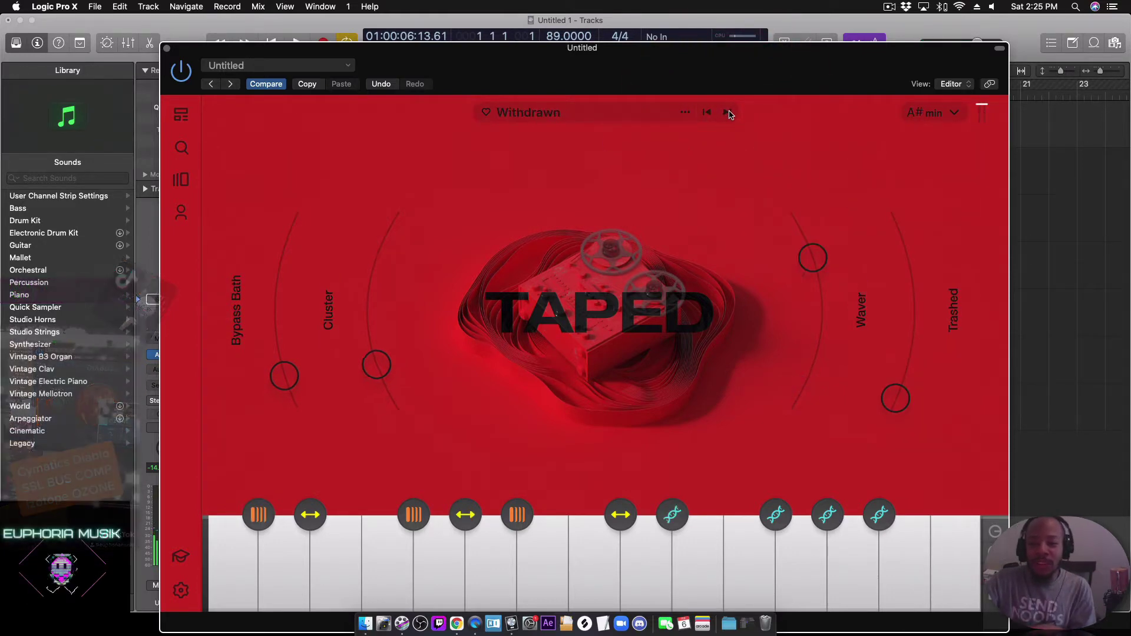
{"action": "left_click", "coordinate": [967, 112]}
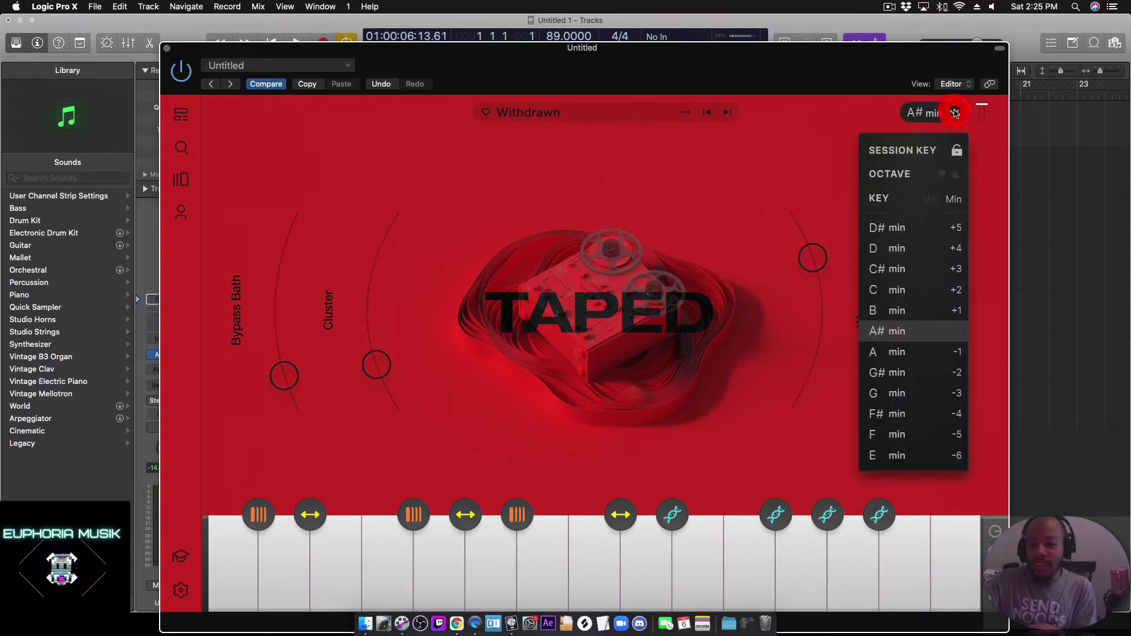
{"action": "left_click", "coordinate": [897, 290]}
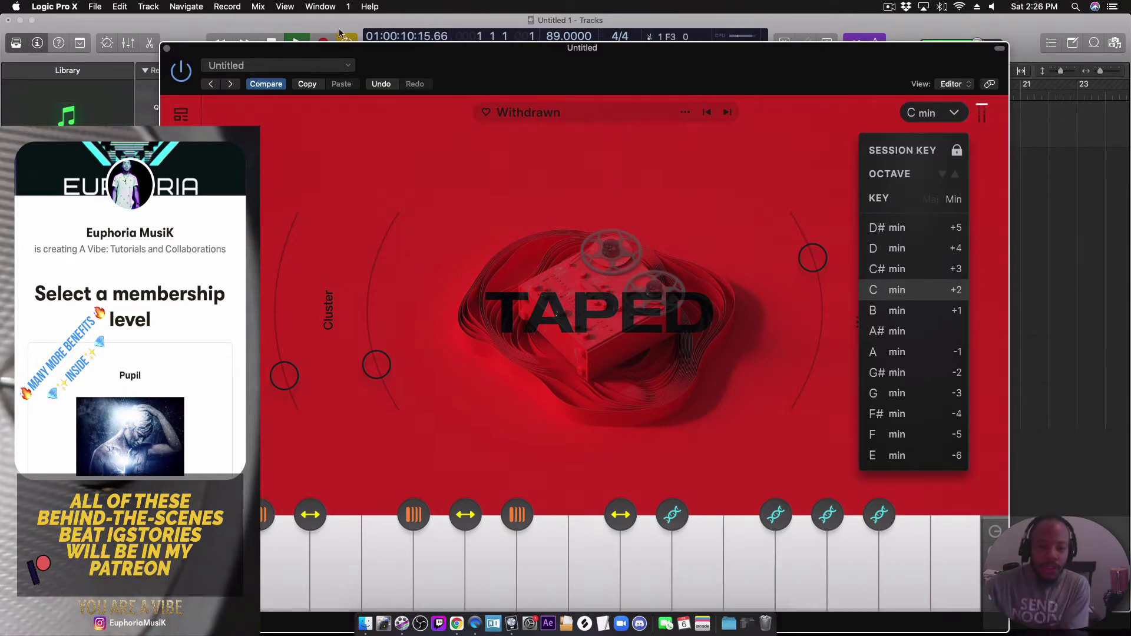
Step: Set the Untitled track's volume to -0.3 dB during playback and close its Arcade window
{"action": "left_click_drag", "start_coordinate": [415, 41], "coordinate": [556, 72]}
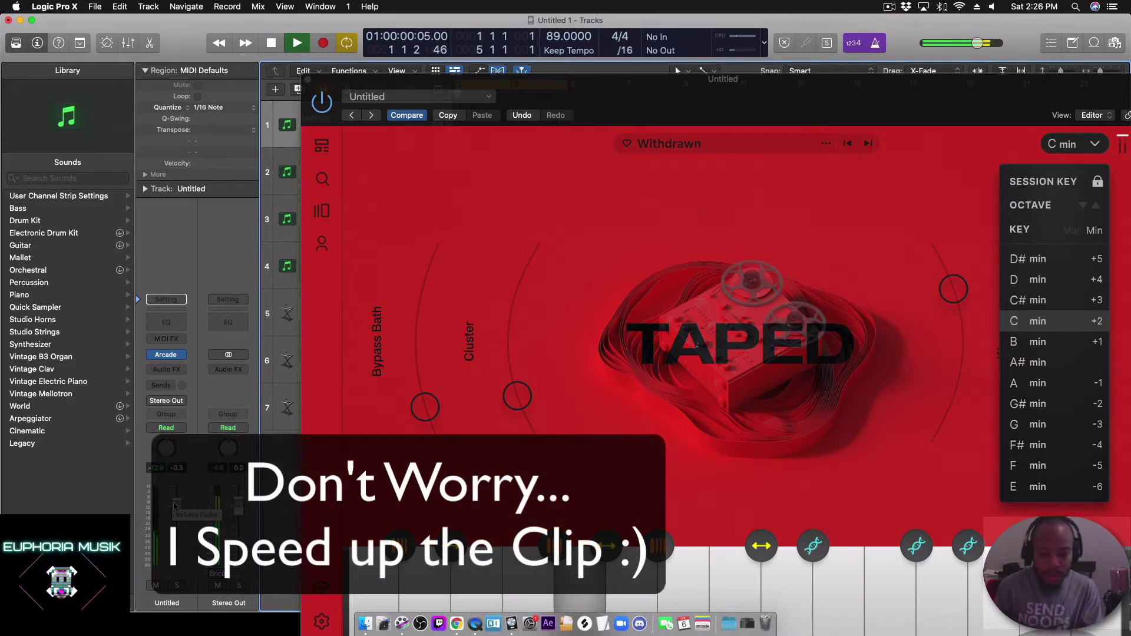
{"action": "key", "text": "space"}
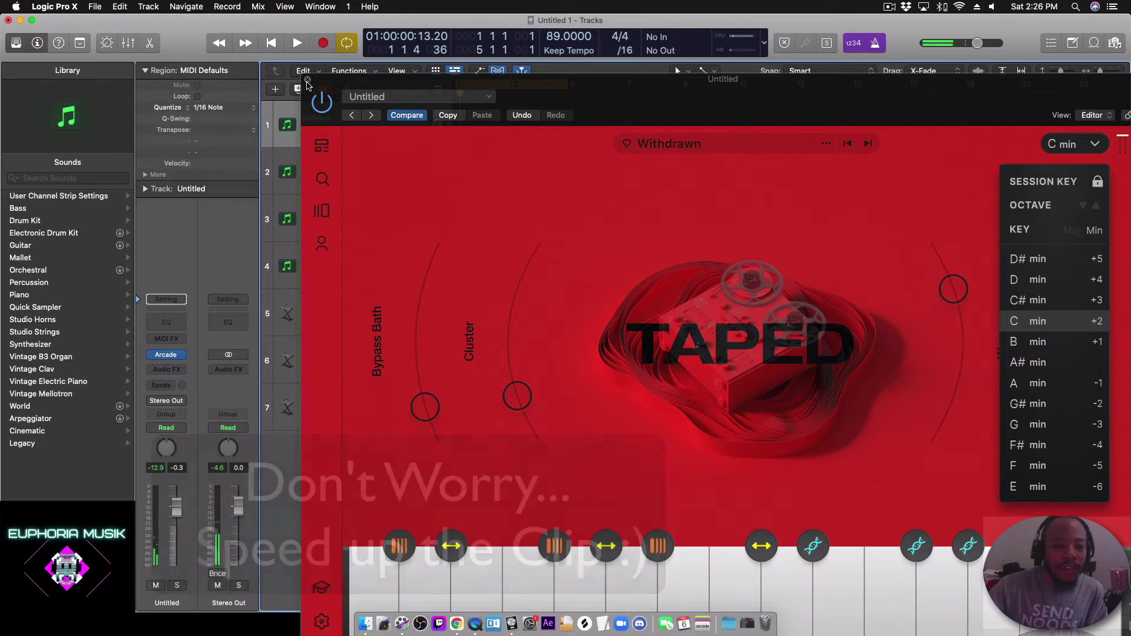
{"action": "left_click", "coordinate": [307, 80]}
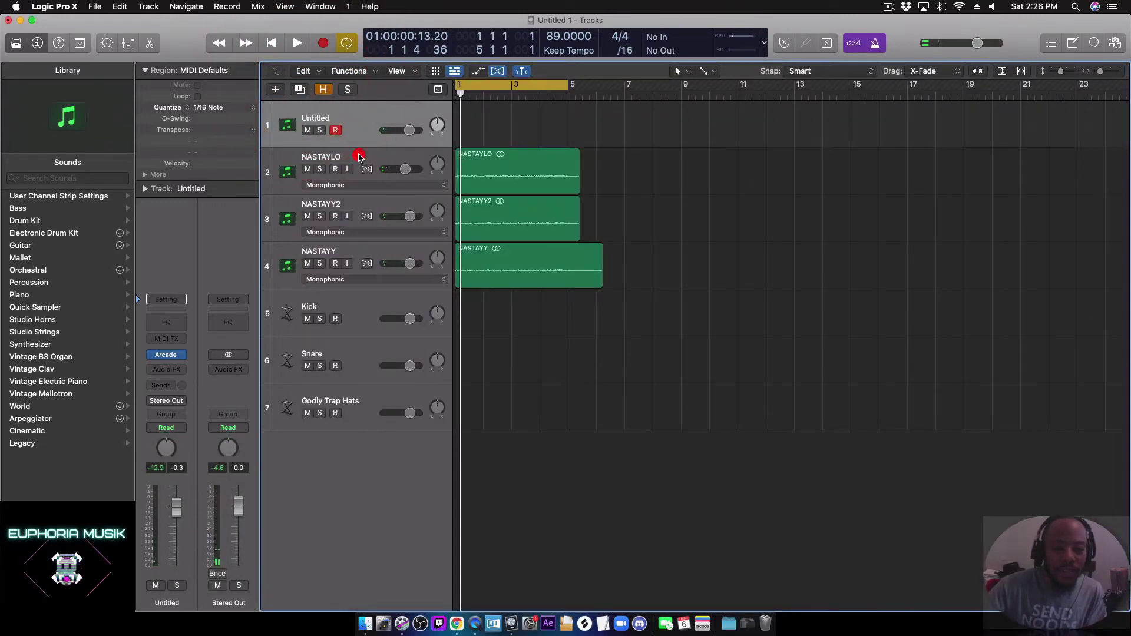
Step: Lower the NASTAYLO, NASTAYY2 and NASTAYY volumes together, bringing NASTAYLO to -12.5 dB, and turn off the metronome
{"action": "left_click", "coordinate": [358, 157]}
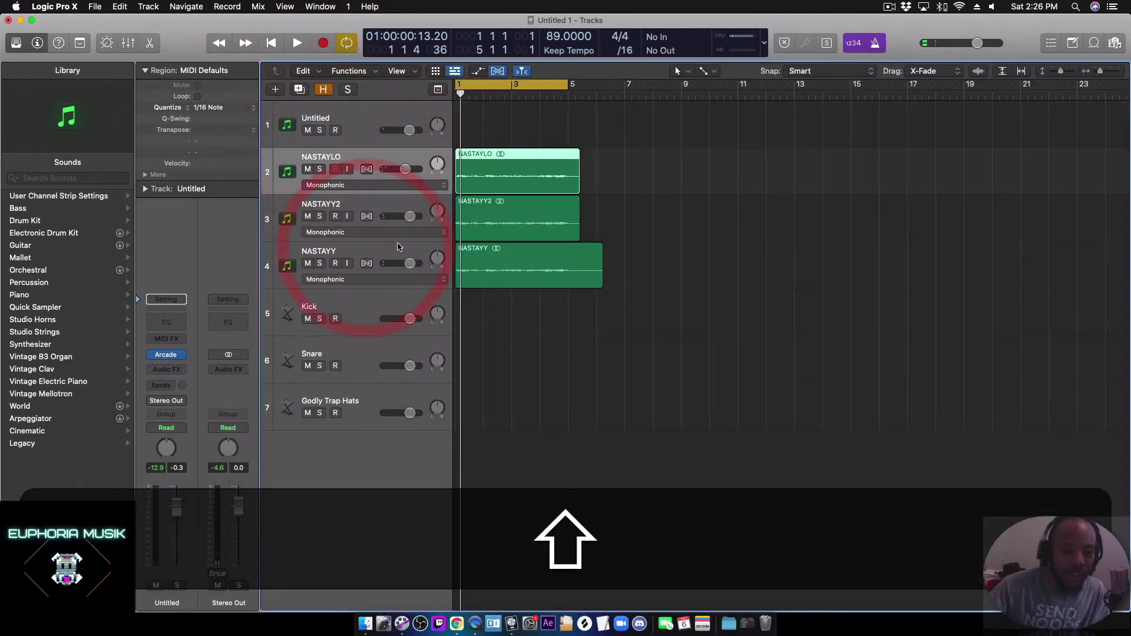
{"action": "key", "text": "super+a"}
{"action": "left_click_drag", "start_coordinate": [412, 218], "coordinate": [399, 218]}
{"action": "key", "text": "space"}
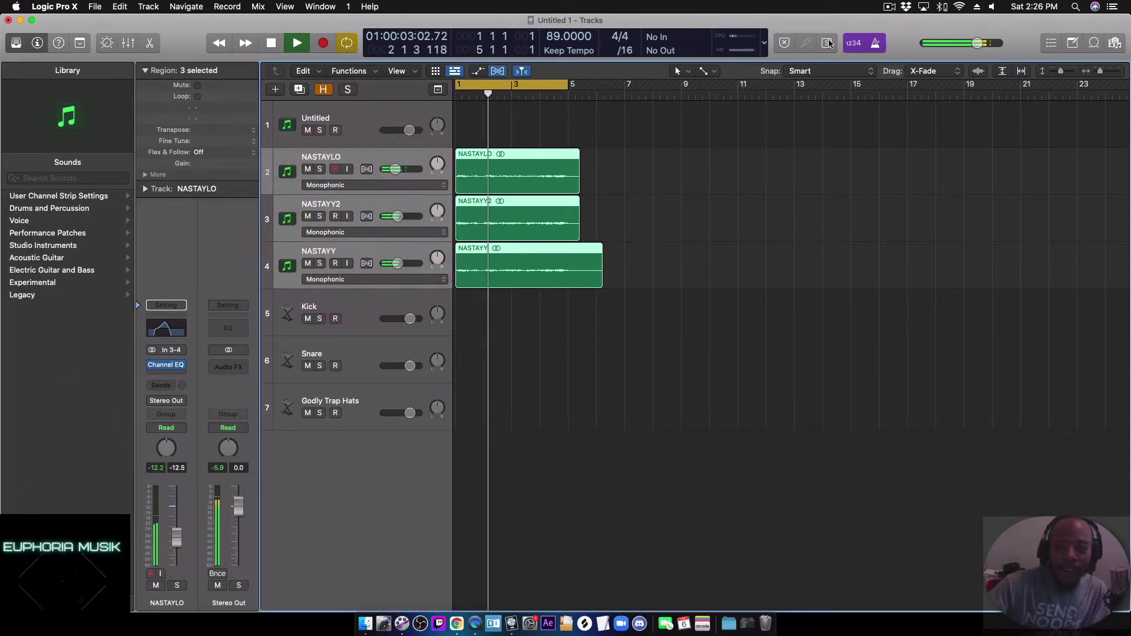
{"action": "left_click", "coordinate": [871, 40]}
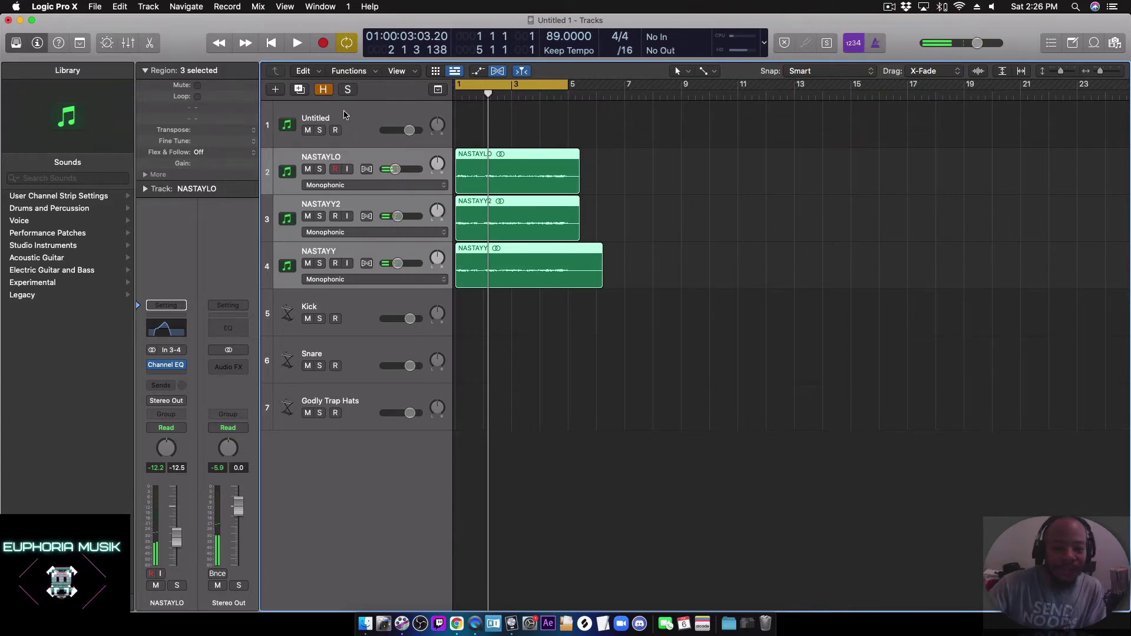
Step: Reopen Arcade on the Untitled track and advance through its kits to Lofi World while the loops play
{"action": "left_click", "coordinate": [346, 115]}
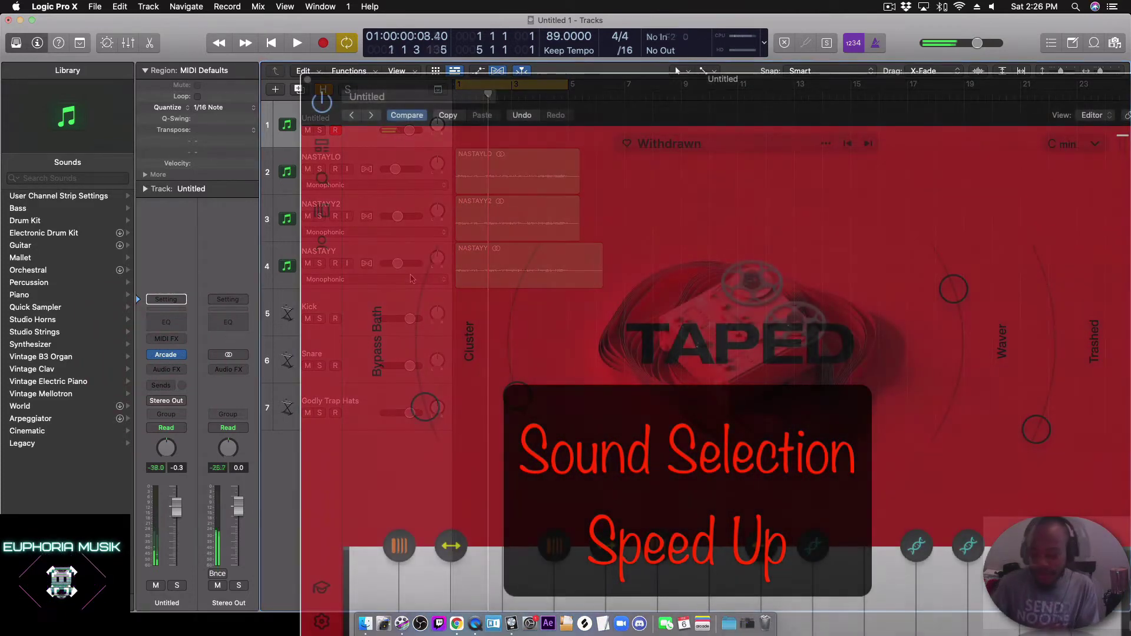
{"action": "key", "text": "space"}
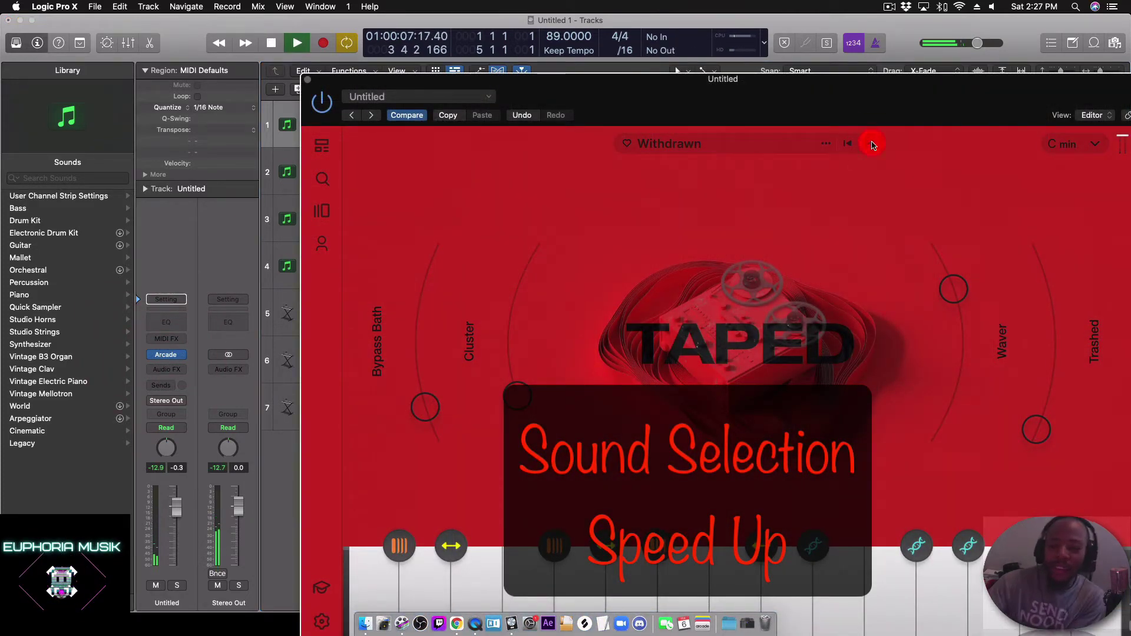
{"action": "left_click", "coordinate": [869, 144]}
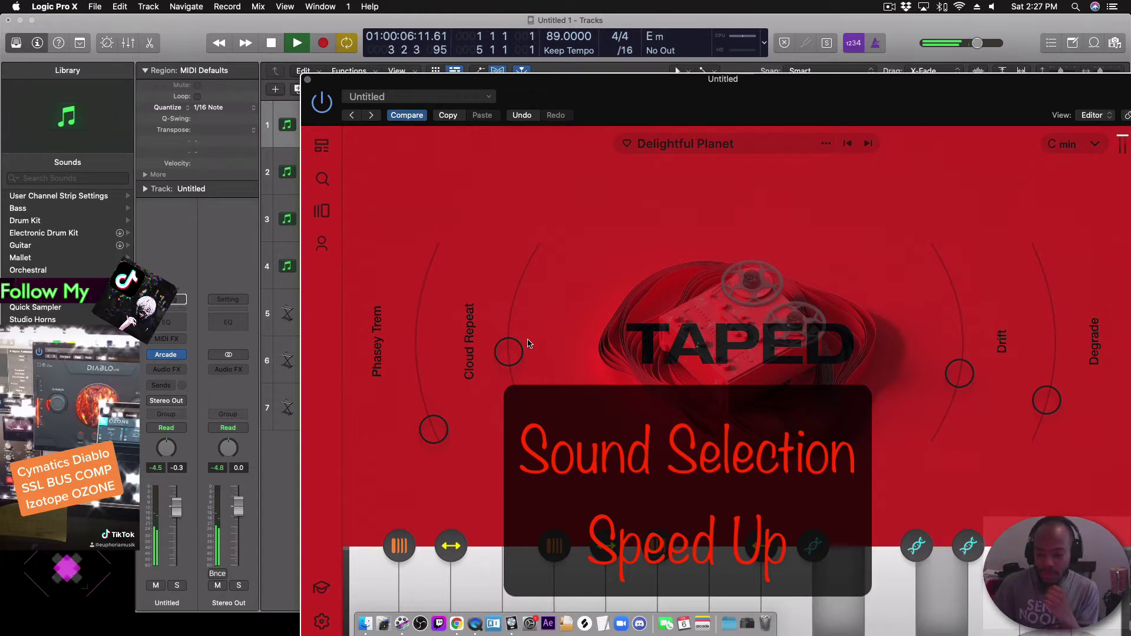
{"action": "left_click", "coordinate": [868, 143]}
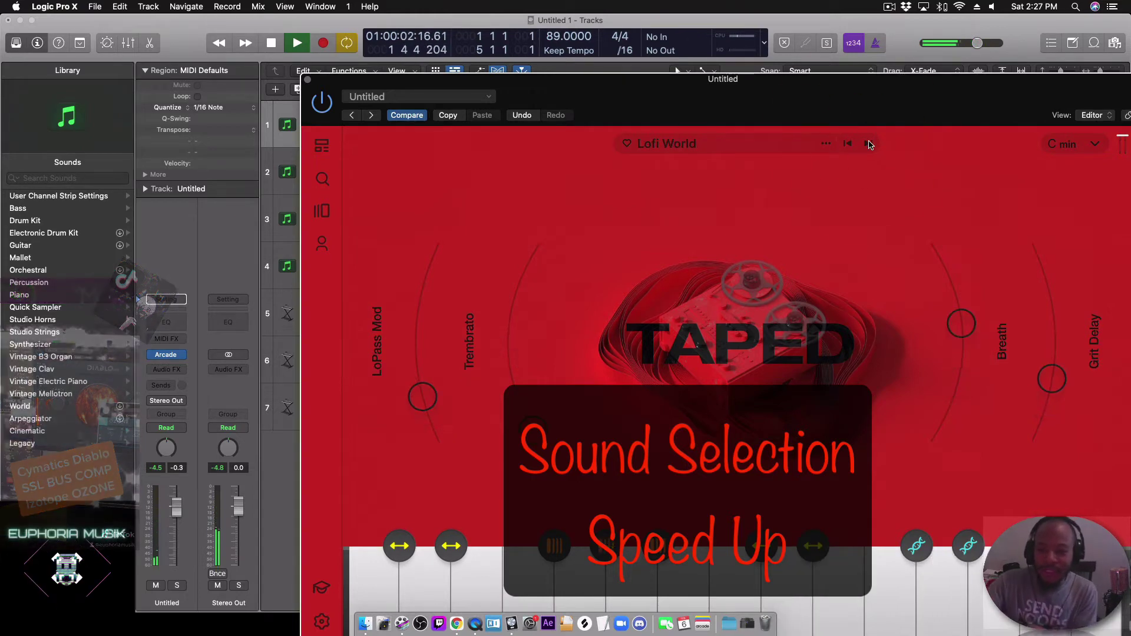
Step: Audition Lofi World samples against the looped NASTAY tracks
{"action": "key", "text": "space"}
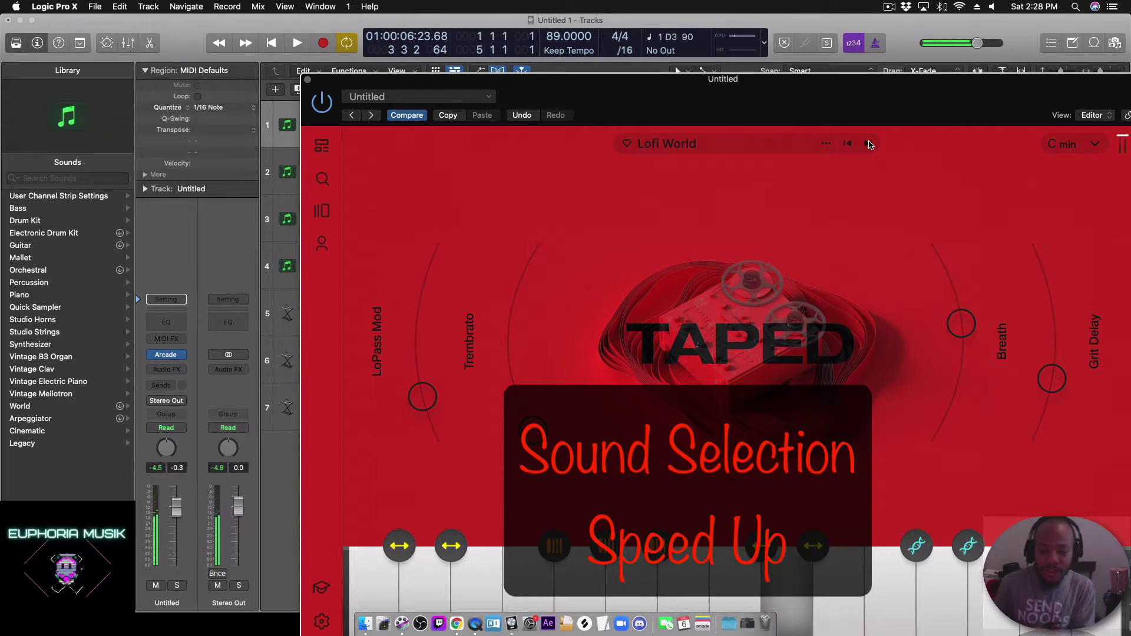
{"action": "key", "text": "space"}
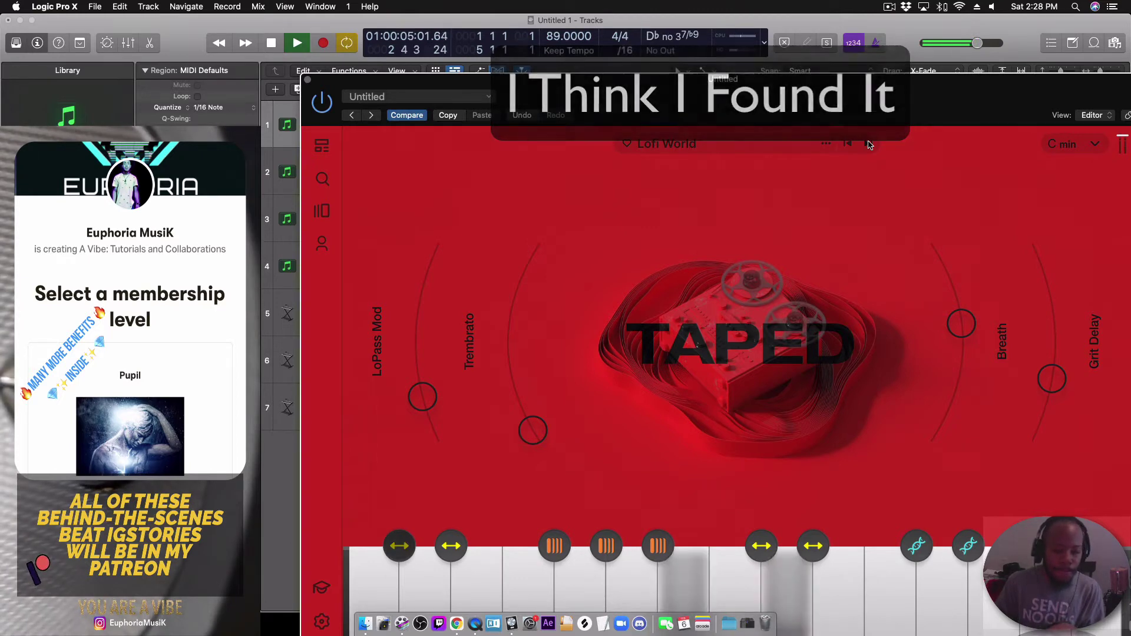
{"action": "key", "text": "space"}
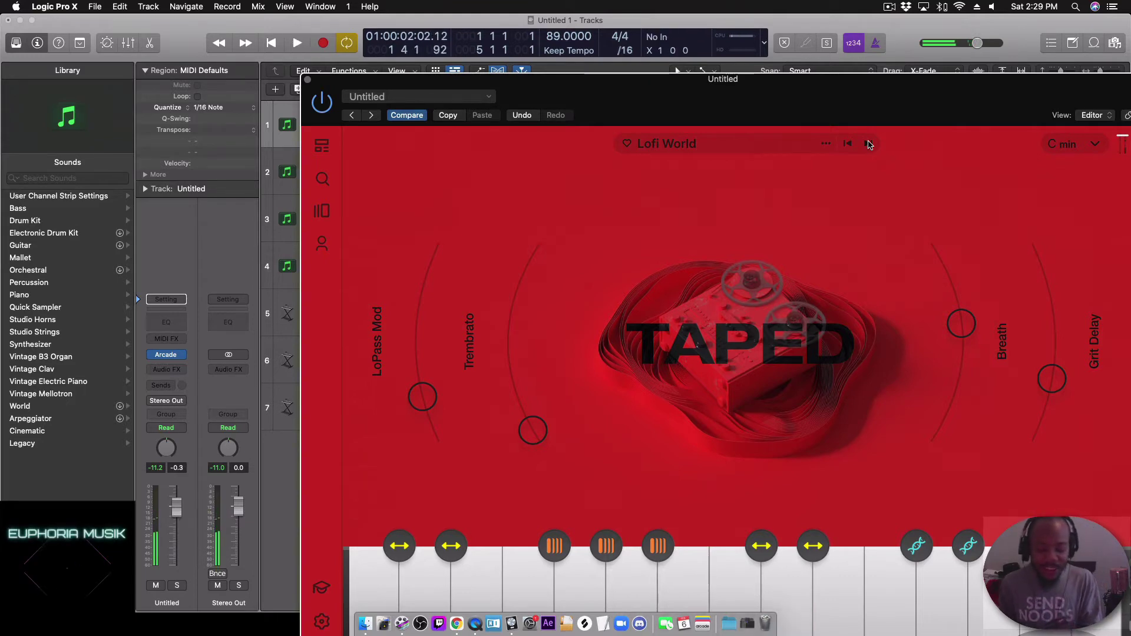
Step: Record a trial Lofi World take over the first four bars, close Arcade, and delete the take
{"action": "key", "text": "space"}
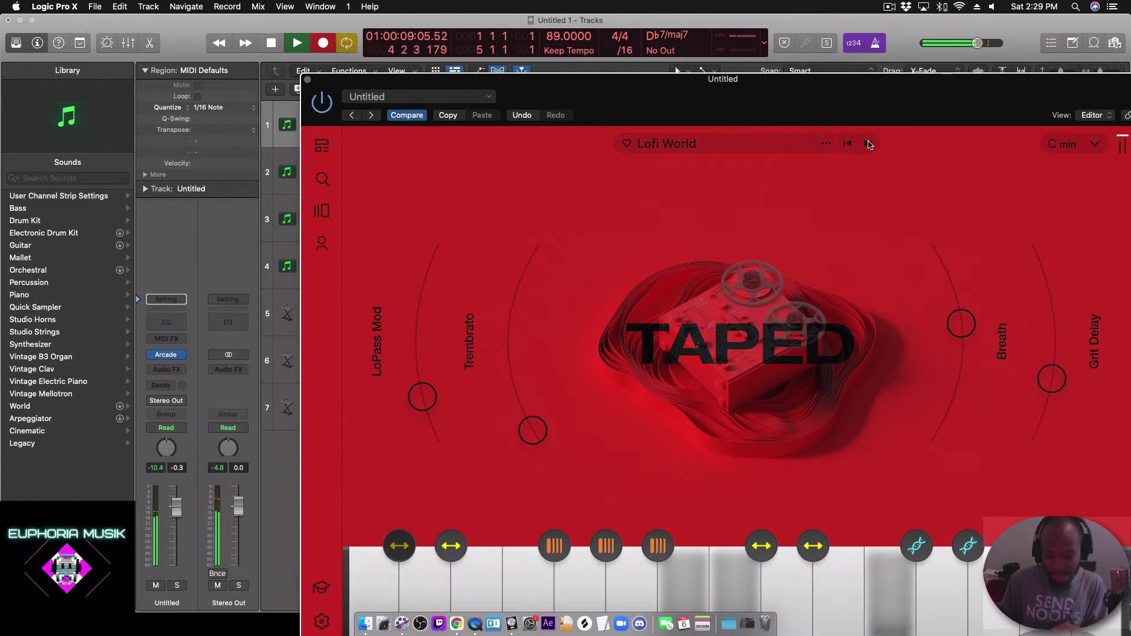
{"action": "key", "text": "space"}
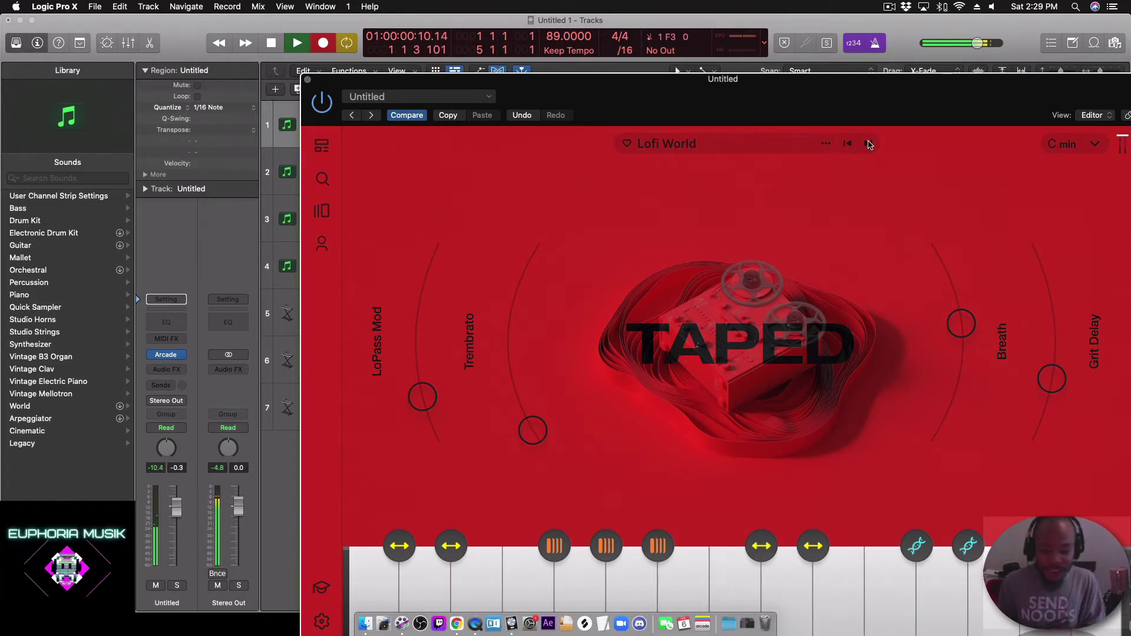
{"action": "left_click", "coordinate": [307, 80]}
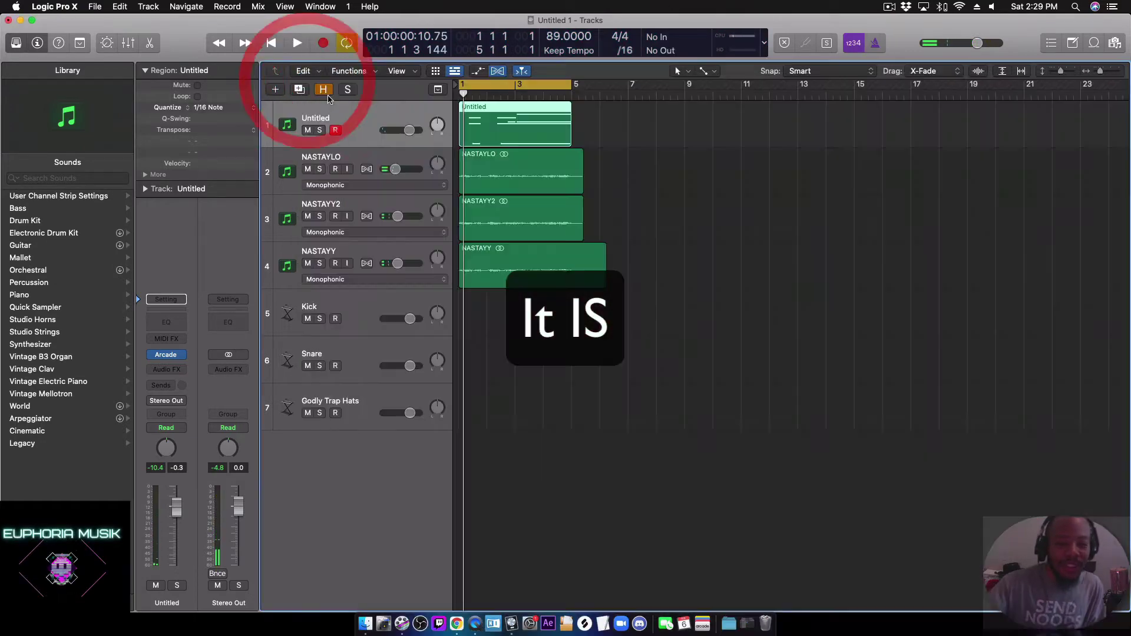
{"action": "left_click", "coordinate": [526, 137]}
{"action": "key", "text": "BackSpace"}
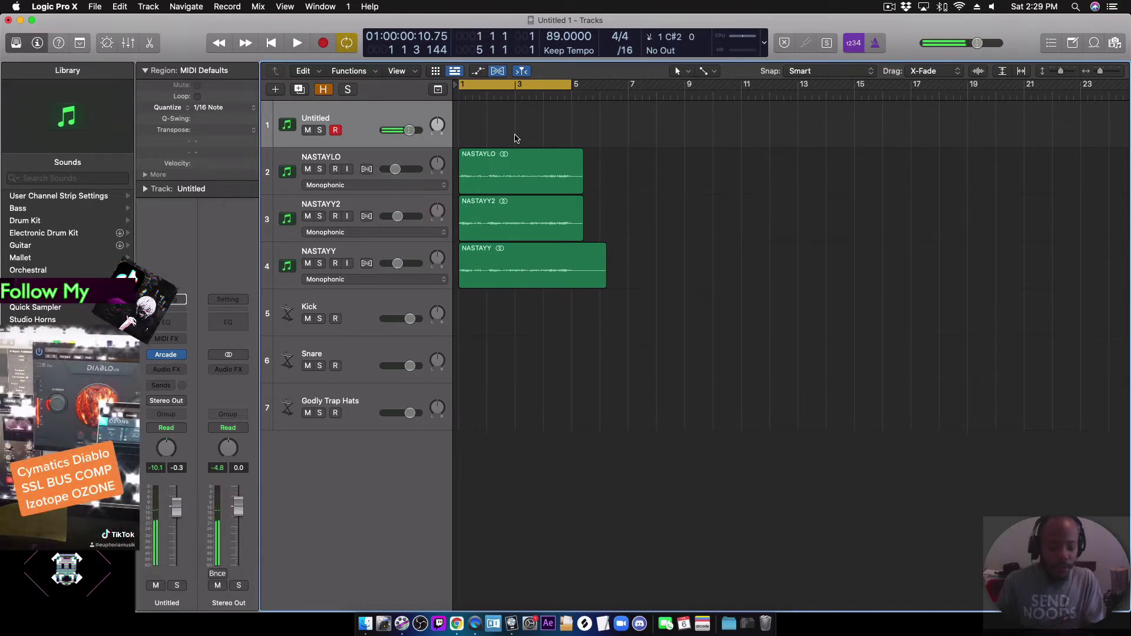
Step: Record a fresh four-bar take on the Untitled track over the NASTAY loops and play it back
{"action": "key", "text": "r"}
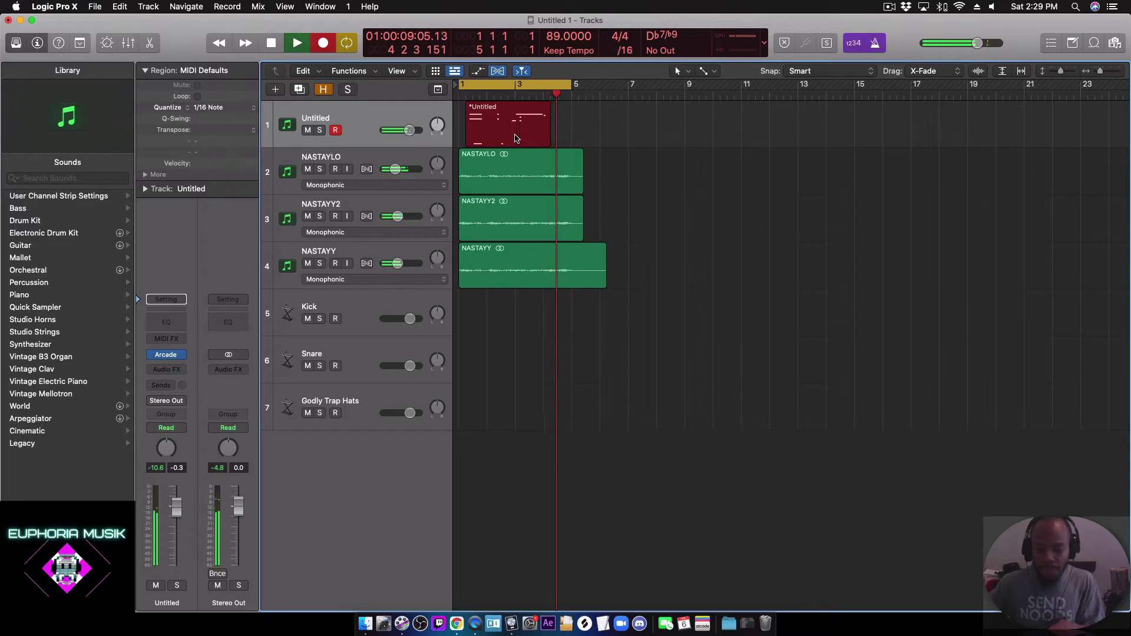
{"action": "key", "text": "space"}
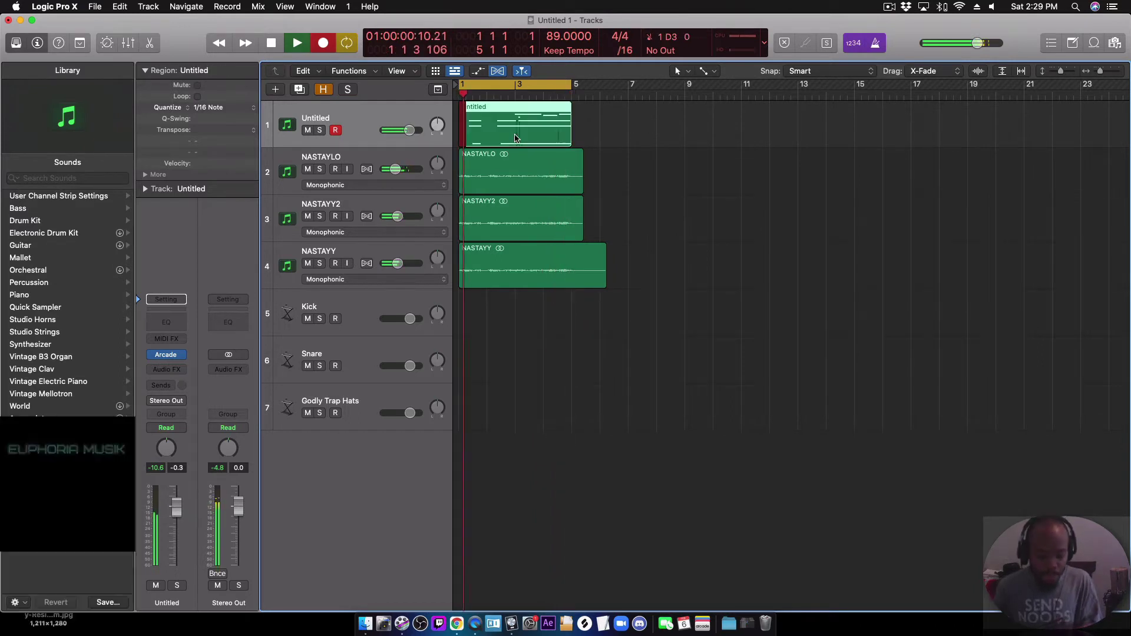
{"action": "left_click", "coordinate": [578, 131]}
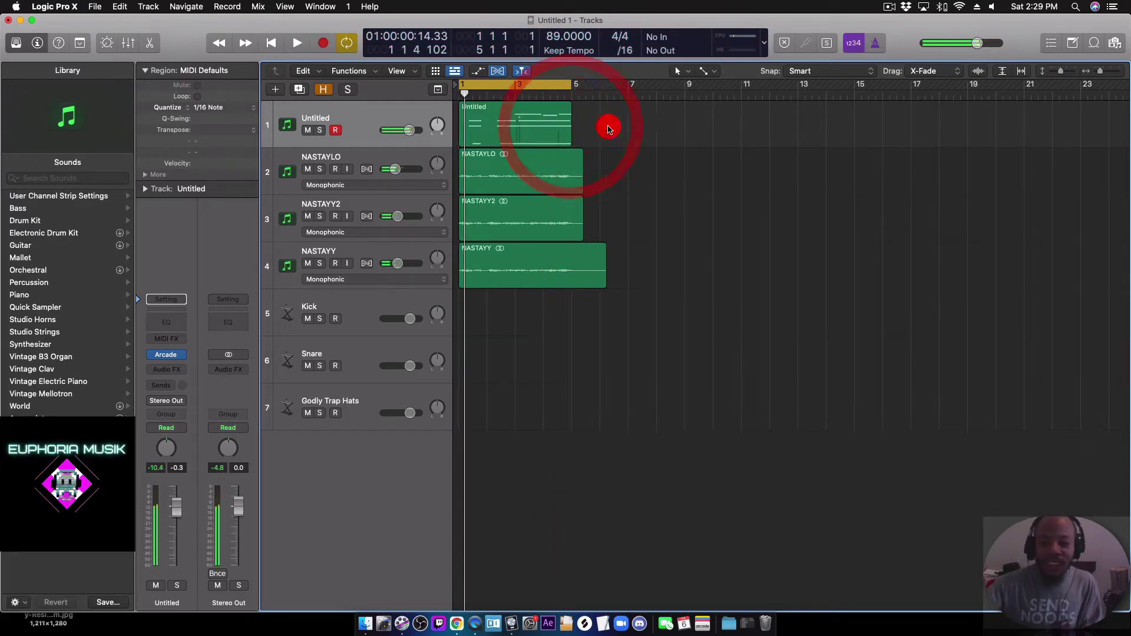
{"action": "key", "text": "space"}
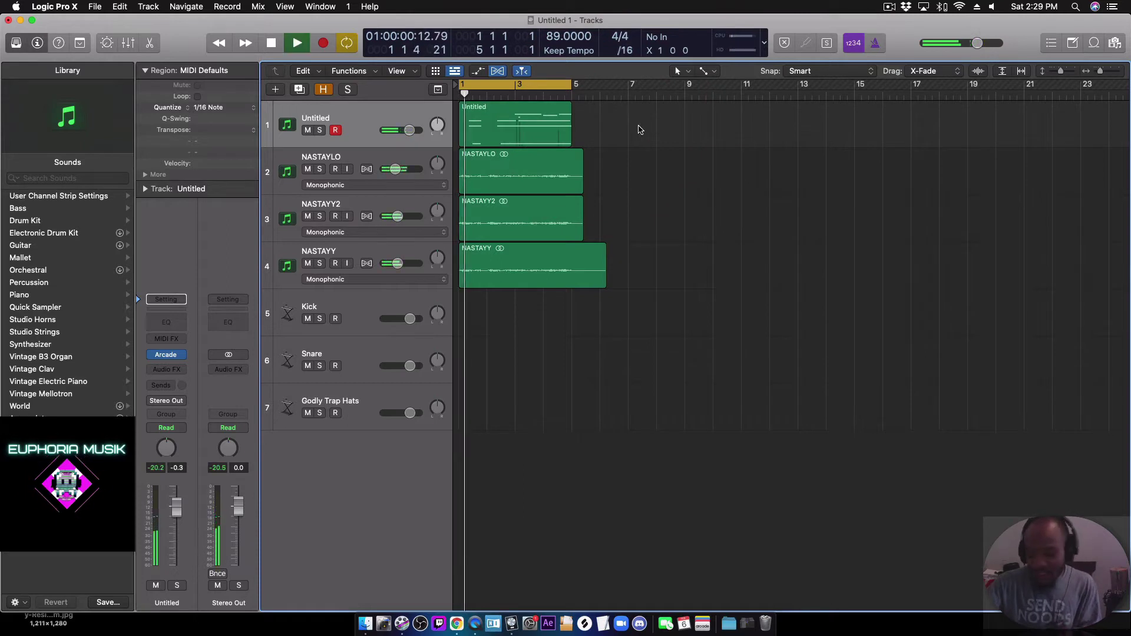
{"action": "key", "text": "space"}
Step: Open the new take in the Piano Roll and extend the first low bass note's start back to align with the chord above
{"action": "left_click", "coordinate": [490, 136]}
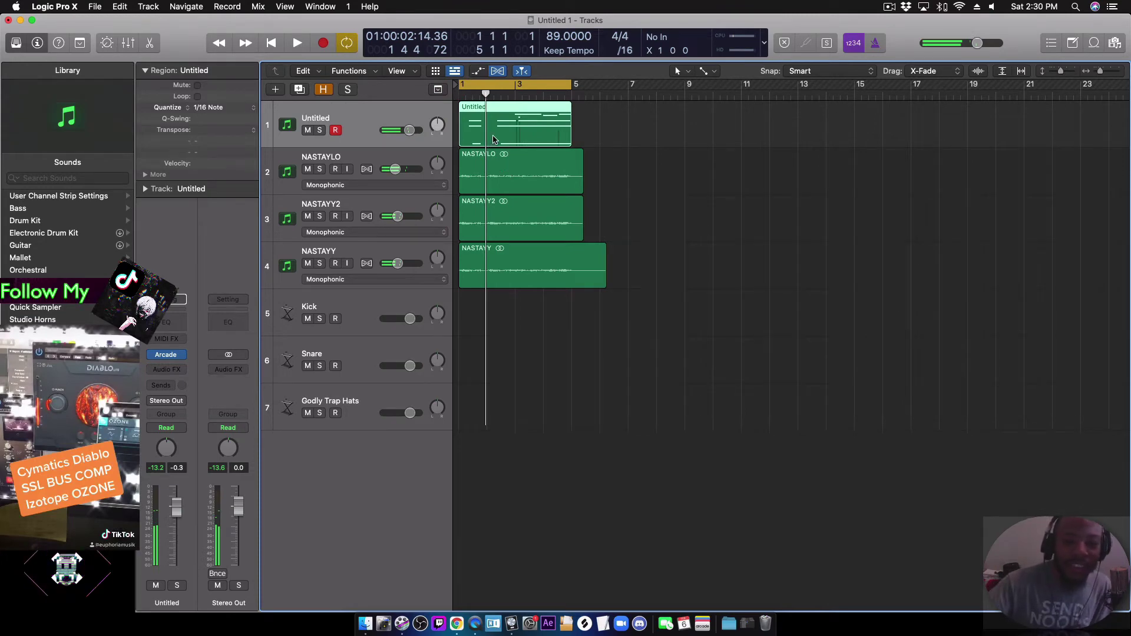
{"action": "double_click", "coordinate": [505, 130]}
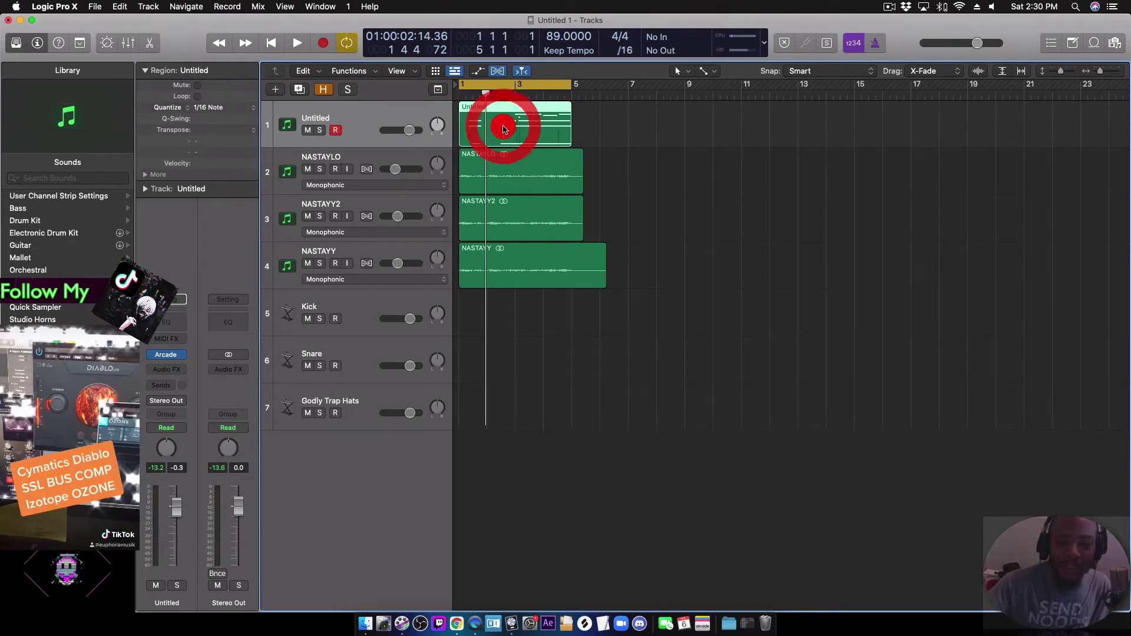
{"action": "scroll", "coordinate": [538, 561], "scroll_direction": "down", "scroll_amount": 10}
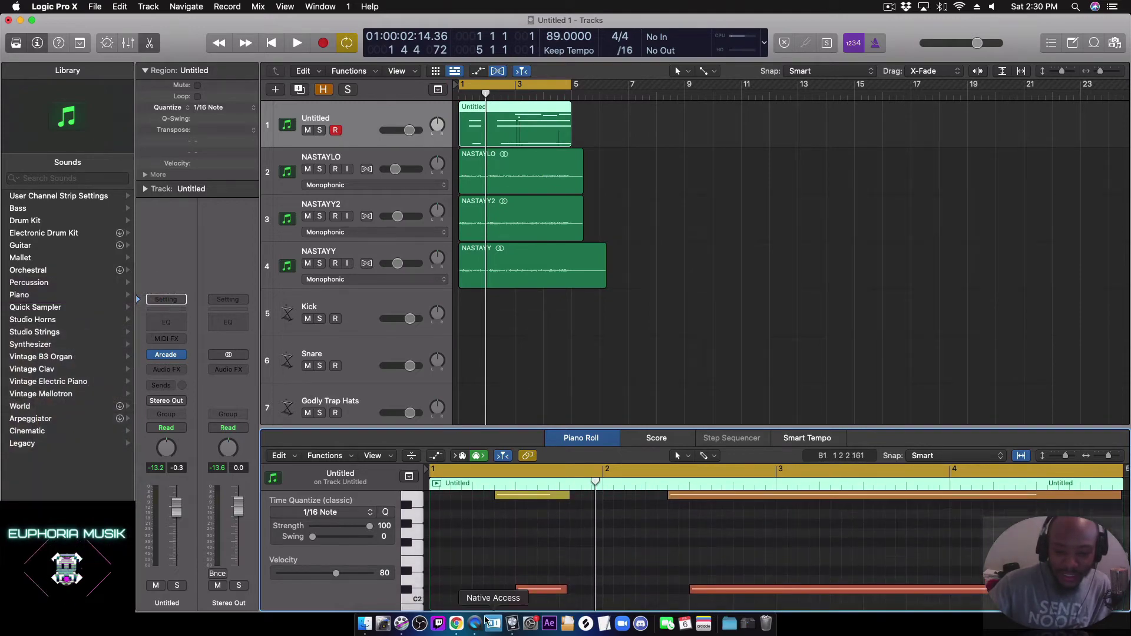
{"action": "left_click", "coordinate": [529, 594]}
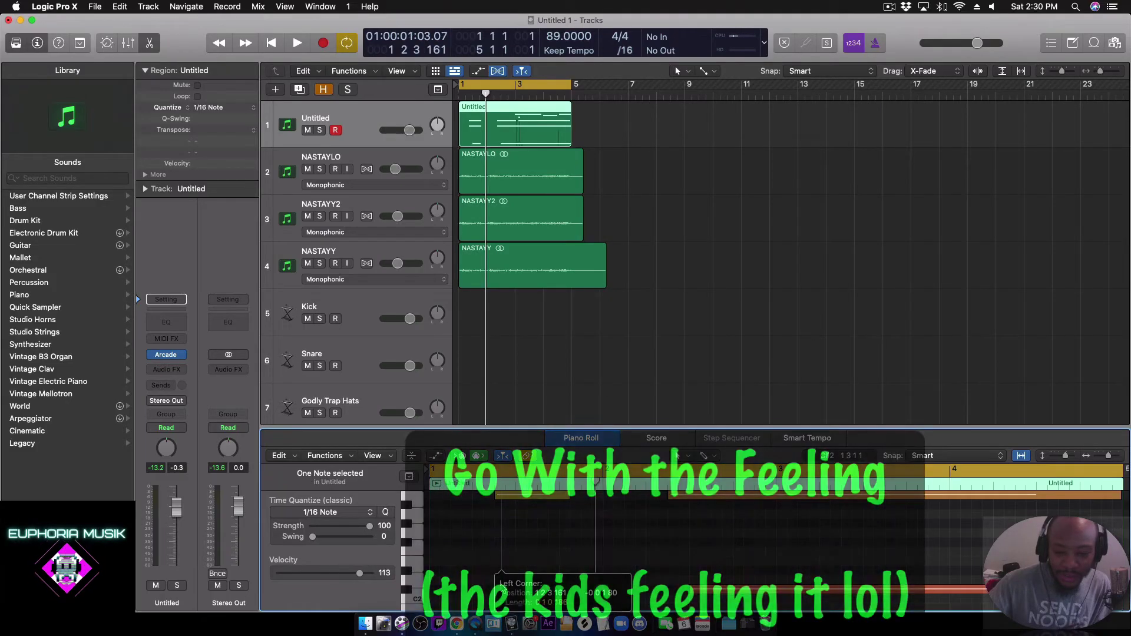
{"action": "key", "text": "space"}
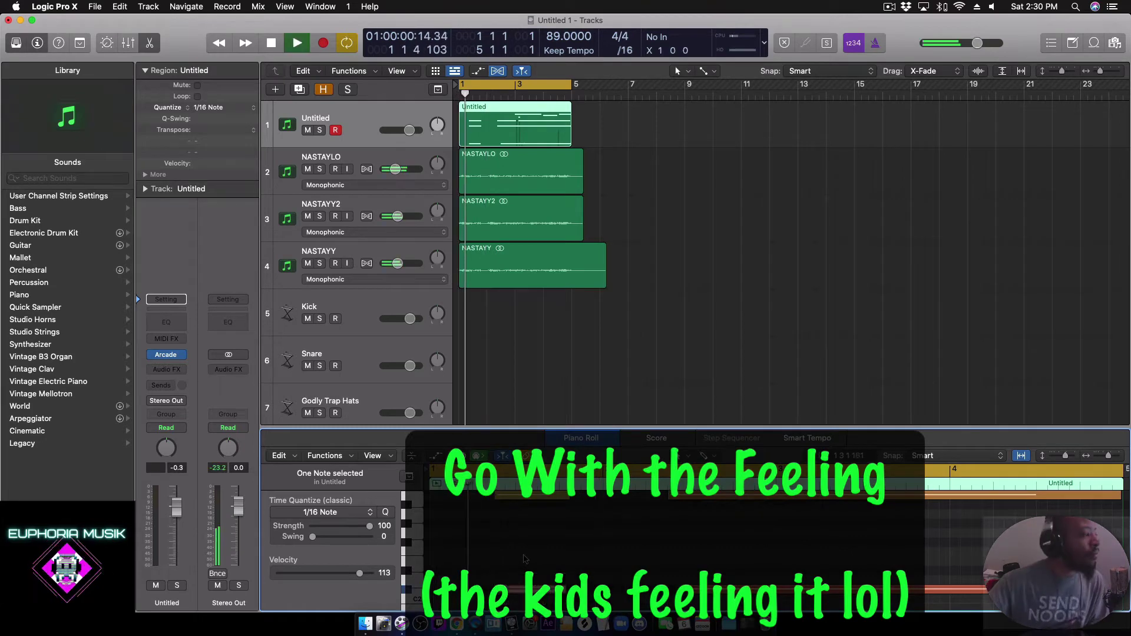
{"action": "key", "text": "space"}
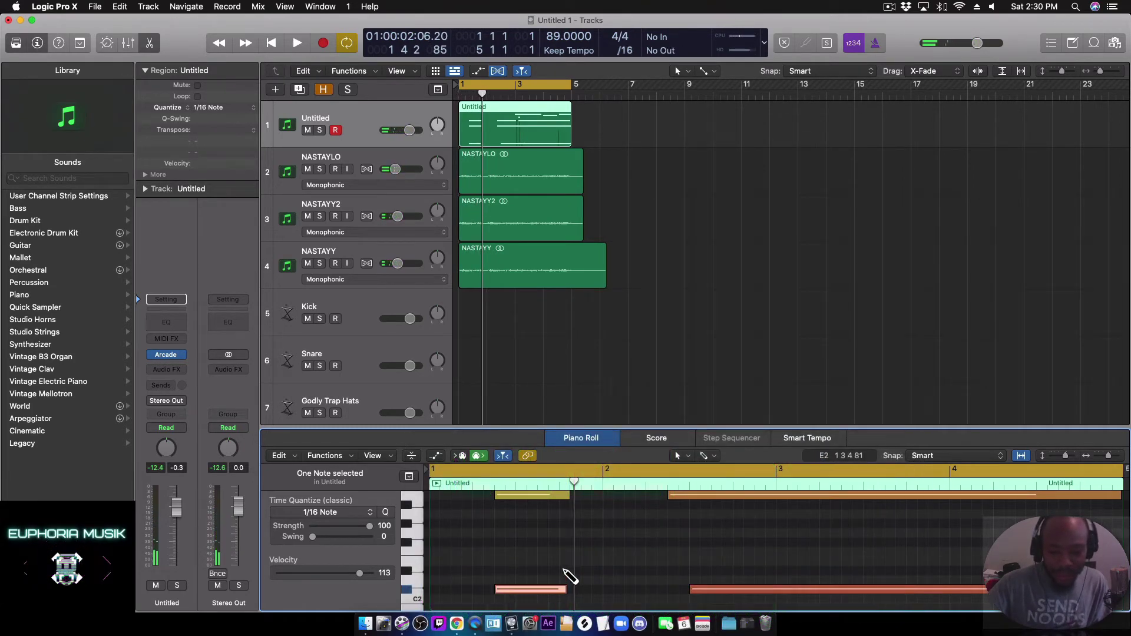
Step: Extend the start of the last high note in bar 4 back to where the preceding note ends
{"action": "key", "text": "space"}
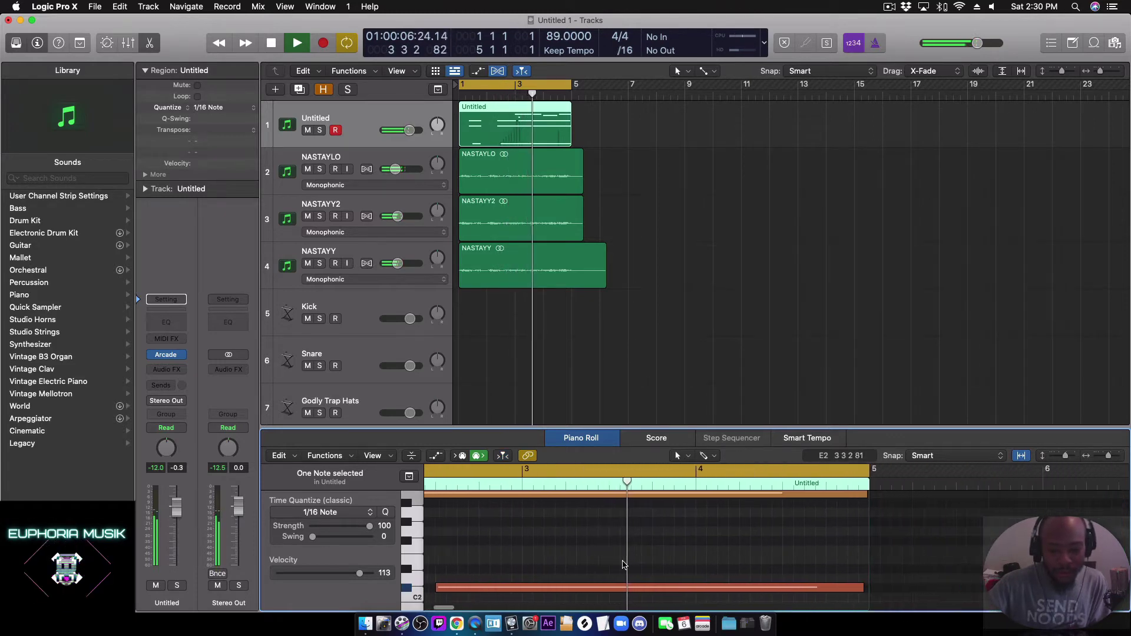
{"action": "scroll", "coordinate": [612, 565], "scroll_direction": "up", "scroll_amount": 5}
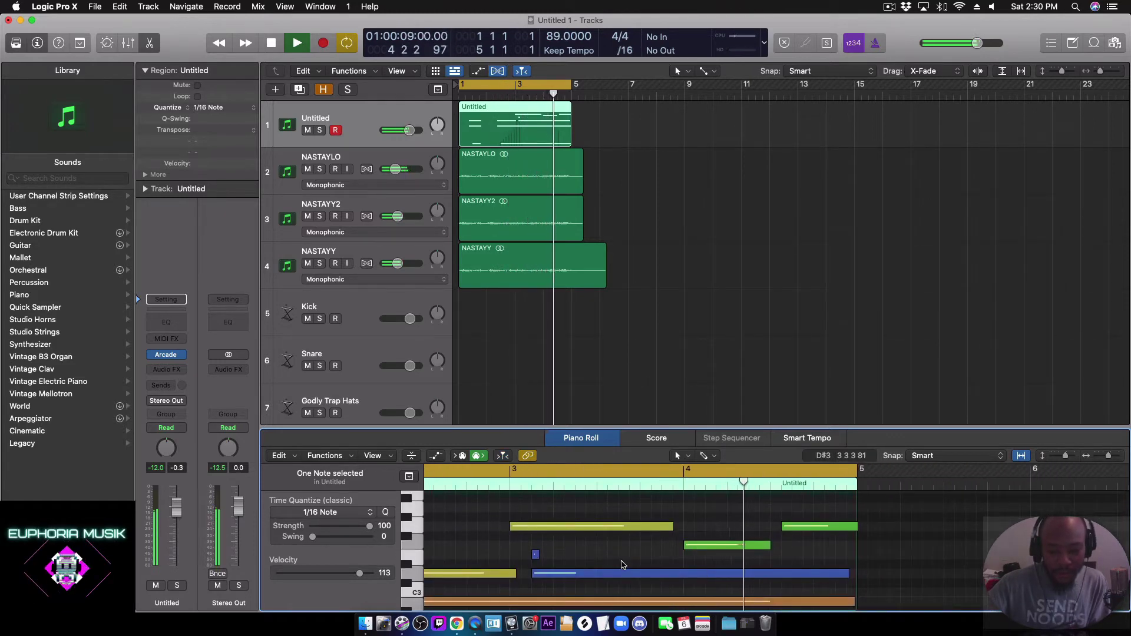
{"action": "key", "text": "space"}
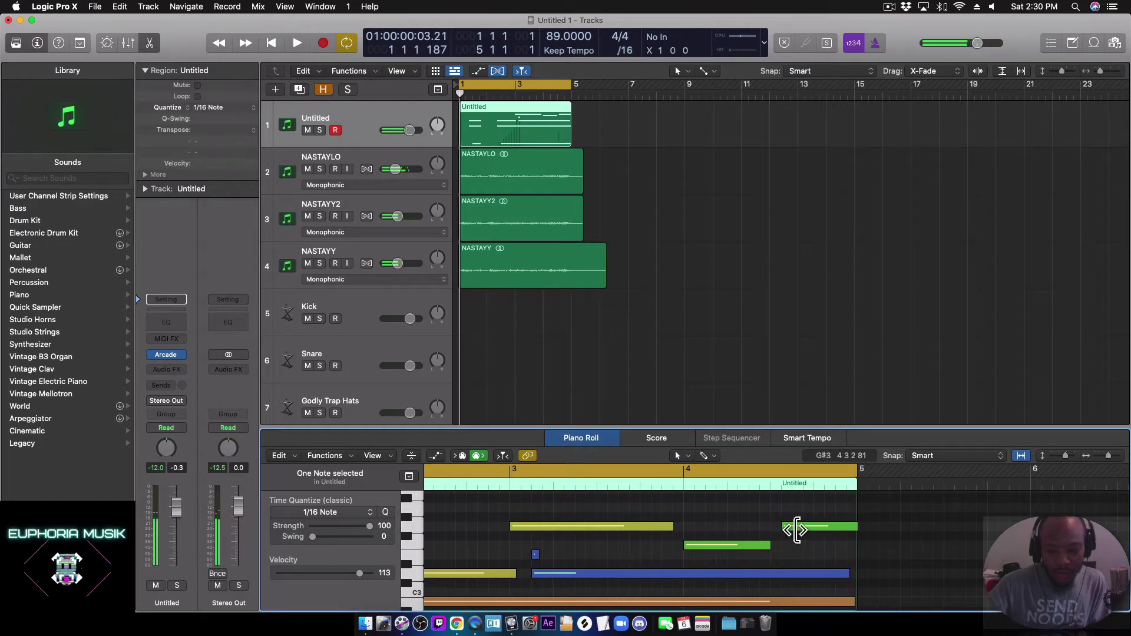
{"action": "left_click_drag", "start_coordinate": [791, 528], "coordinate": [771, 533]}
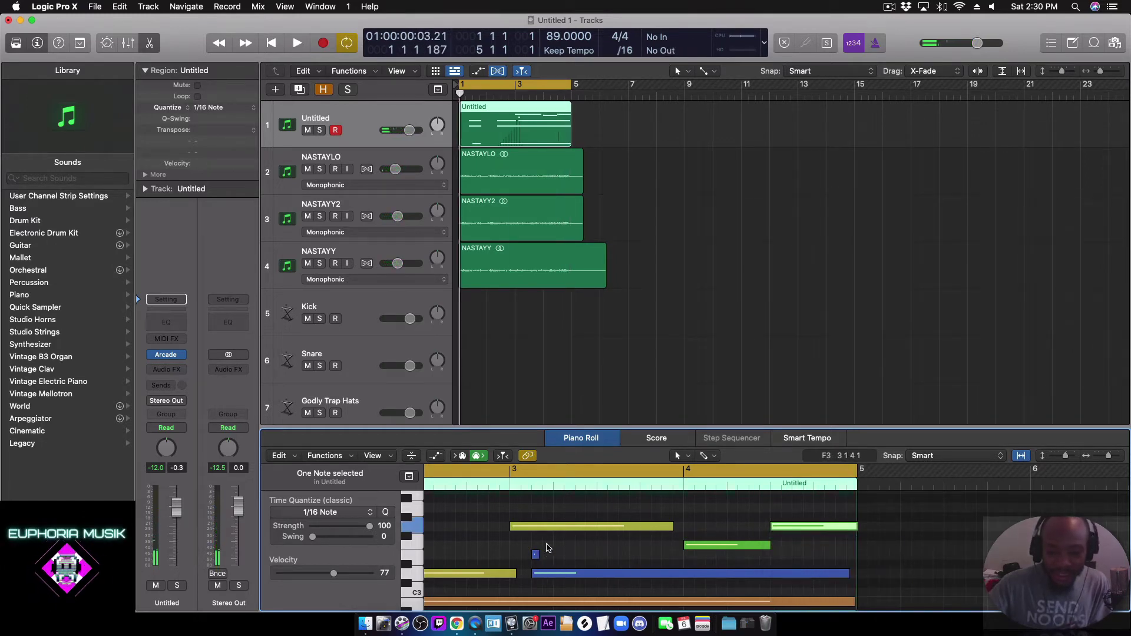
Step: Add a Channel EQ to the Untitled track with a 136 Hz low cut and a -6.6 dB dip at 945 Hz, Q 1.30
{"action": "key", "text": "space"}
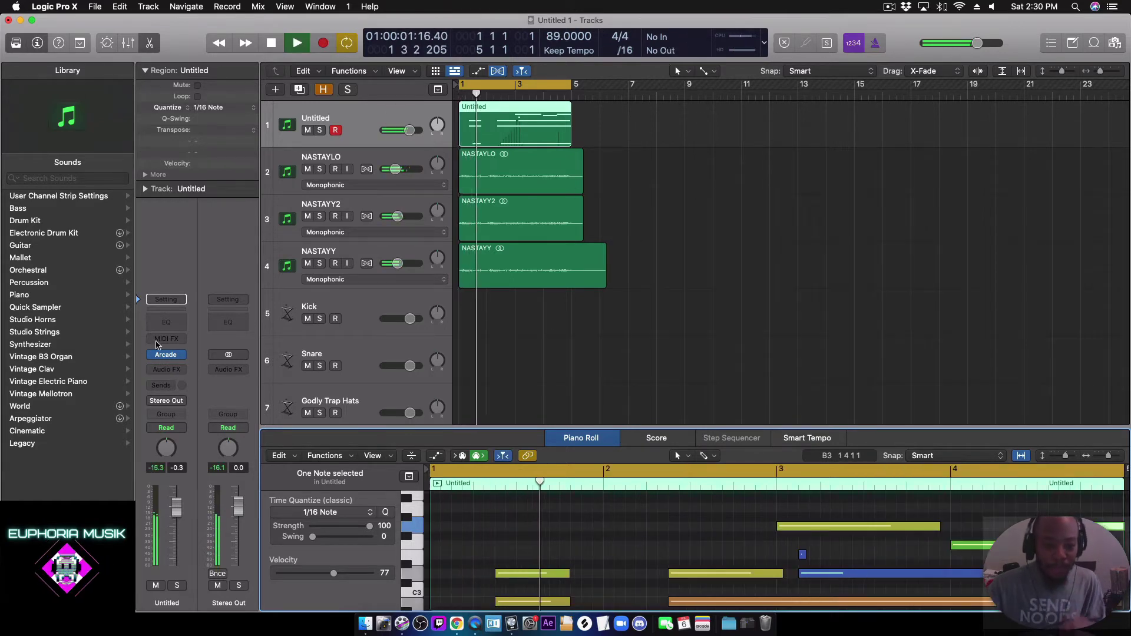
{"action": "left_click", "coordinate": [163, 324]}
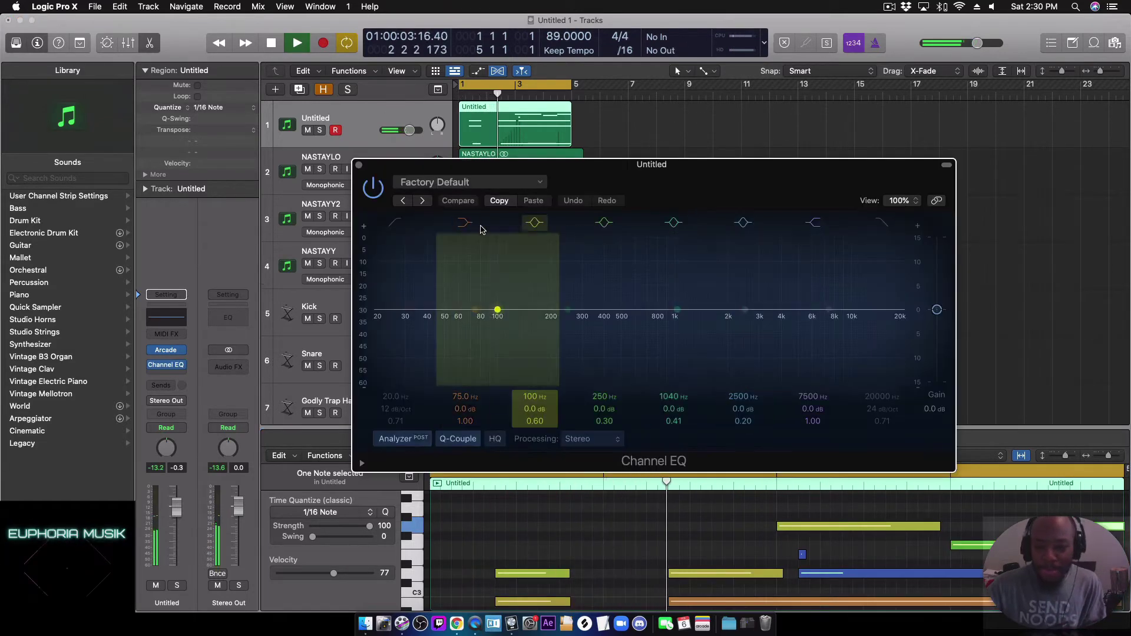
{"action": "left_click_drag", "start_coordinate": [418, 266], "coordinate": [522, 268]}
{"action": "left_click_drag", "start_coordinate": [677, 309], "coordinate": [669, 340]}
{"action": "left_click_drag", "start_coordinate": [690, 419], "coordinate": [669, 341]}
Step: Add a narrow second EQ dip at 3600 Hz with -9.1 dB gain and a Q of 5.60
{"action": "left_click_drag", "start_coordinate": [745, 310], "coordinate": [752, 310]}
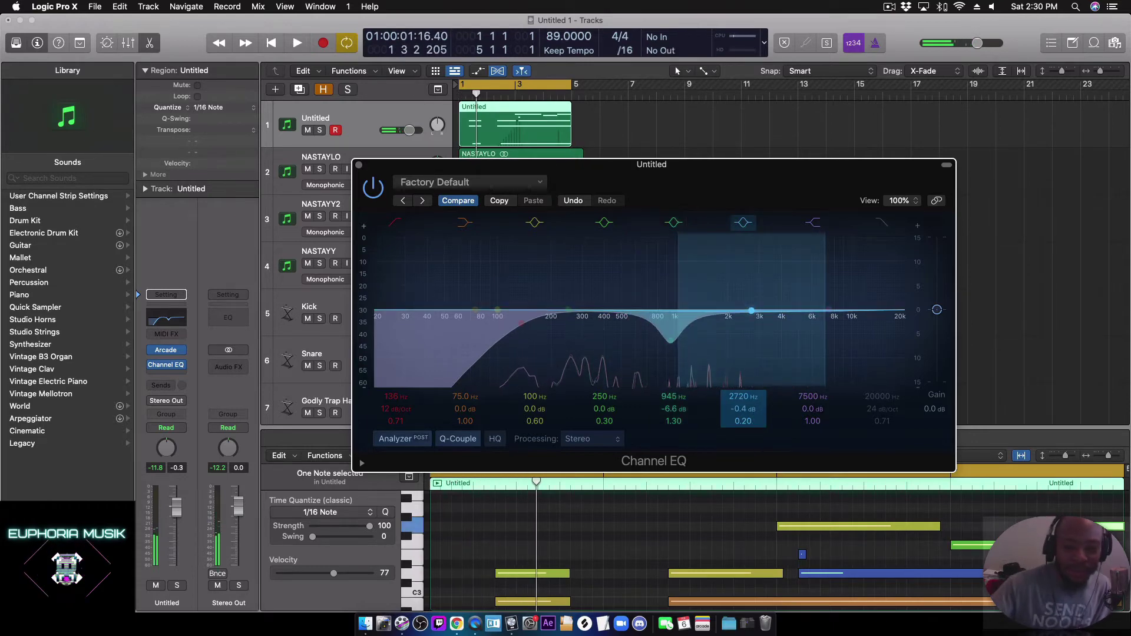
{"action": "left_click_drag", "start_coordinate": [743, 421], "coordinate": [741, 389]}
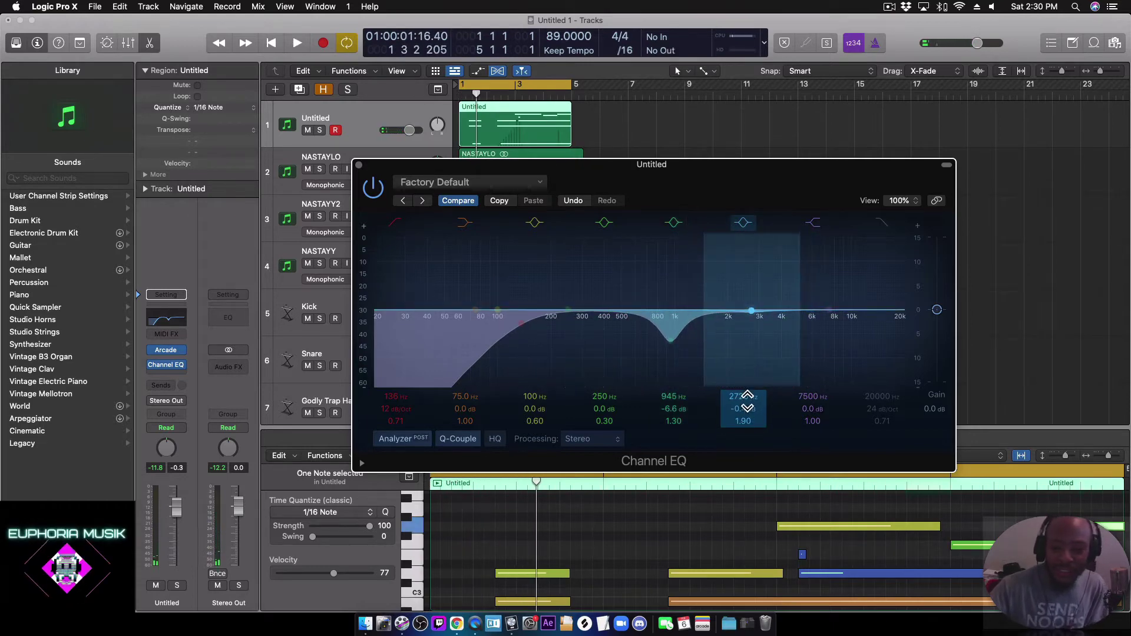
{"action": "scroll", "coordinate": [750, 405], "scroll_direction": "up", "scroll_amount": 10}
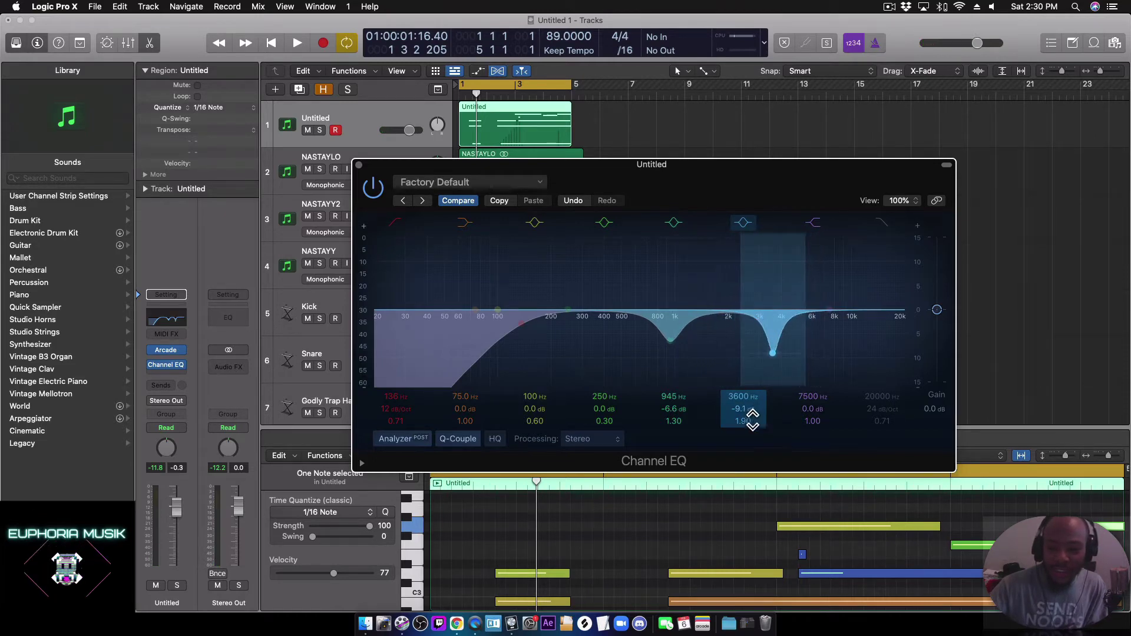
{"action": "left_click_drag", "start_coordinate": [753, 418], "coordinate": [753, 389]}
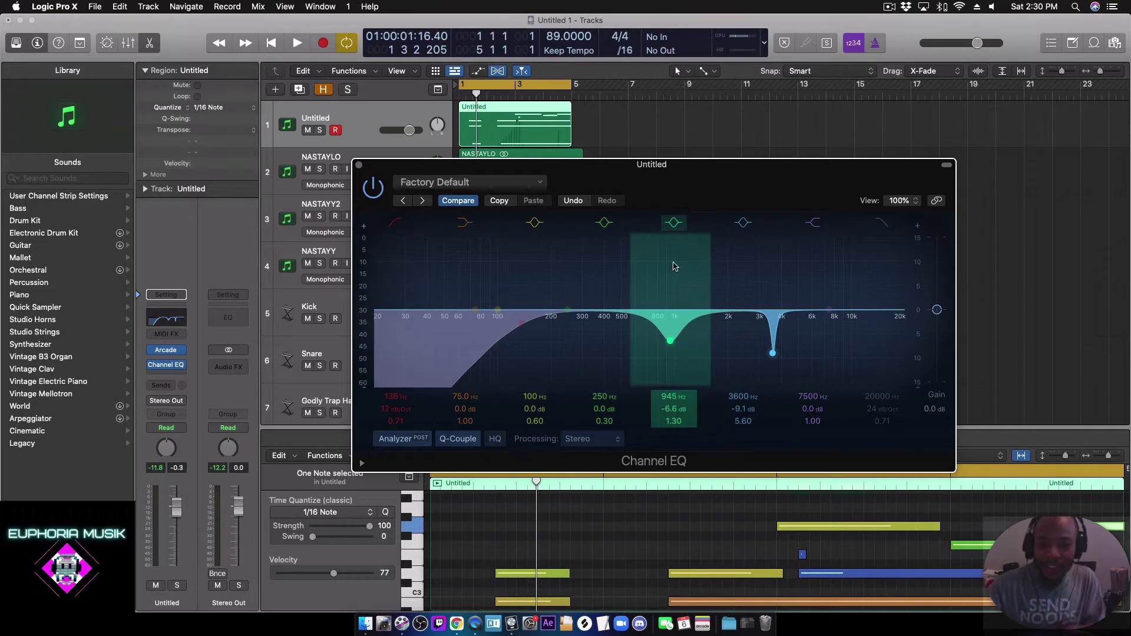
Step: Refine the narrow upper EQ dip to 3020 Hz and -11.8 dB while the loop plays
{"action": "key", "text": "space"}
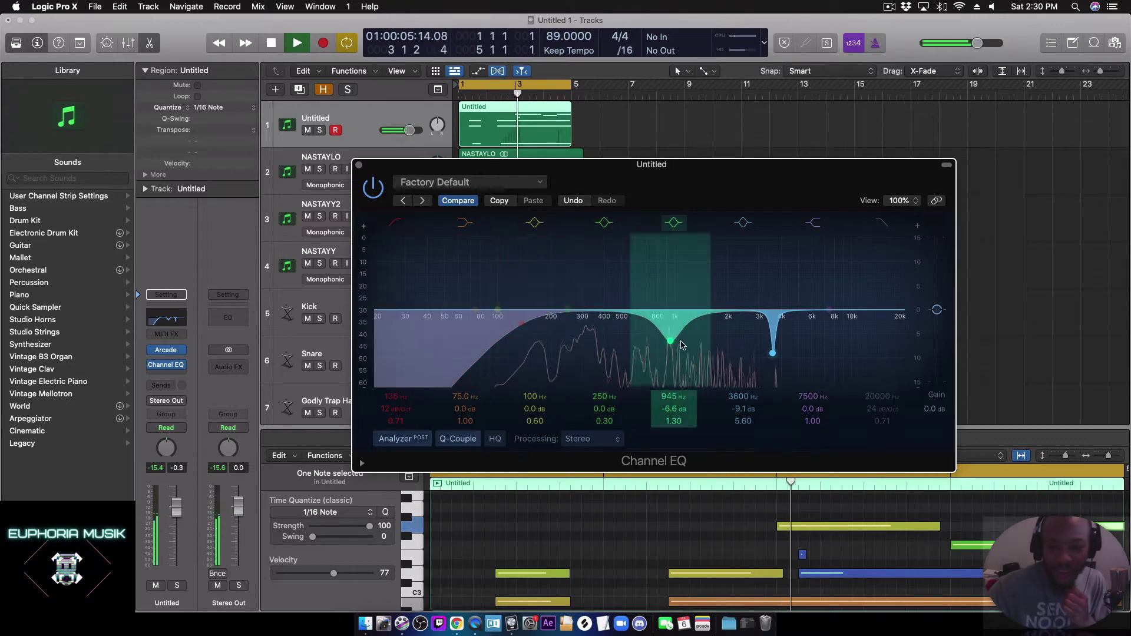
{"action": "mouse_move", "coordinate": [771, 352]}
{"action": "left_mouse_down"}
{"action": "mouse_move", "coordinate": [737, 306]}
{"action": "mouse_move", "coordinate": [737, 247]}
{"action": "mouse_move", "coordinate": [769, 242]}
{"action": "mouse_move", "coordinate": [773, 364]}
{"action": "left_mouse_up"}
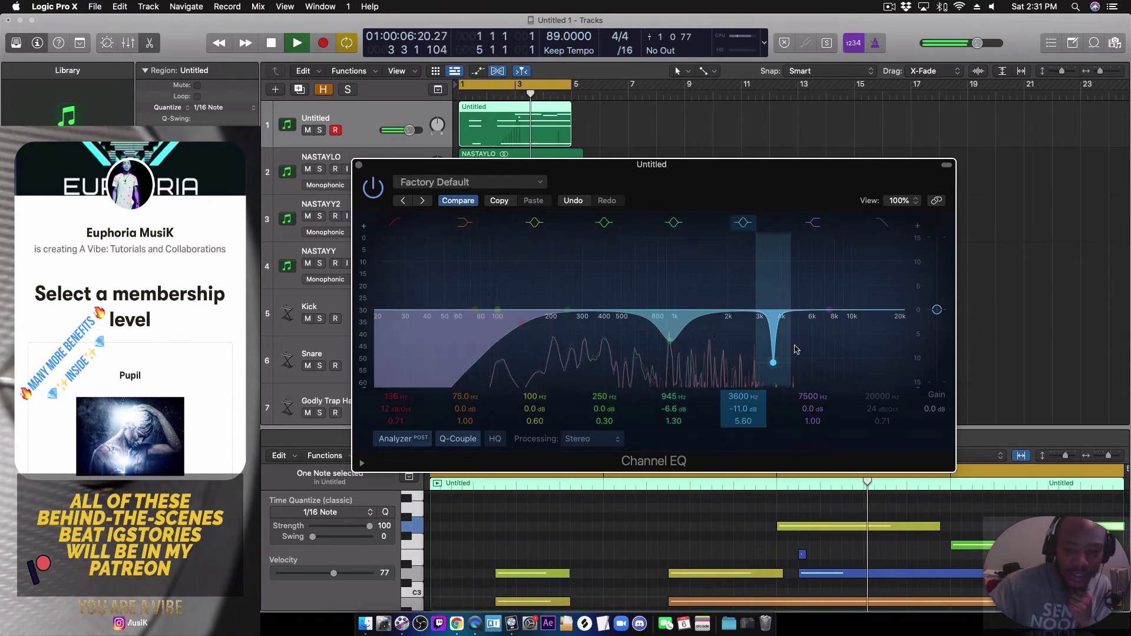
{"action": "left_click_drag", "start_coordinate": [774, 363], "coordinate": [760, 367]}
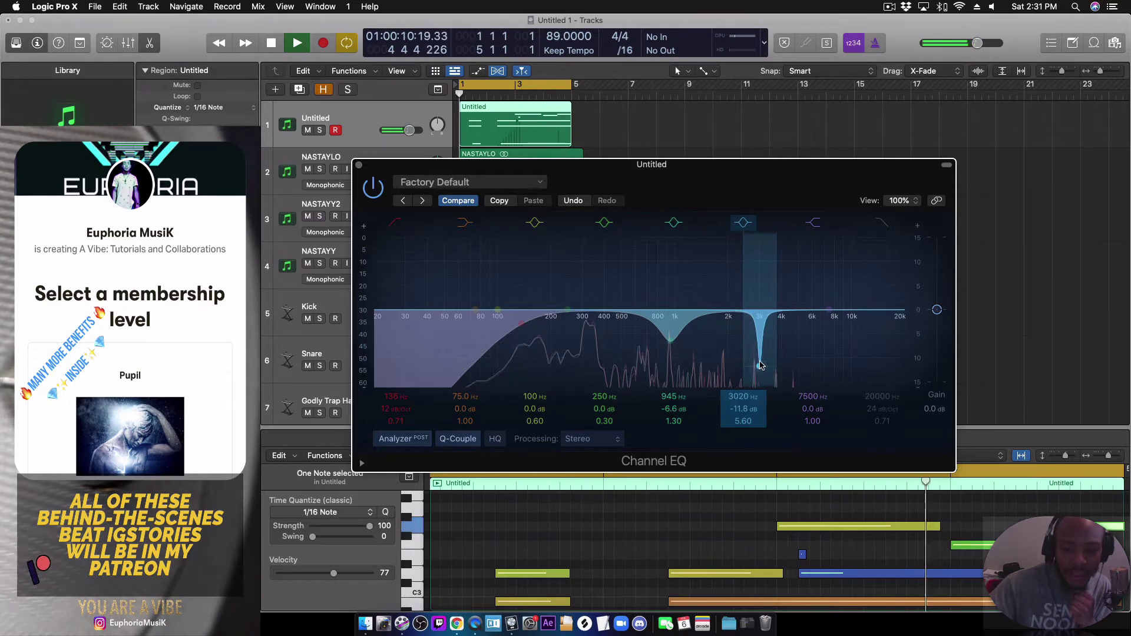
{"action": "key", "text": "space"}
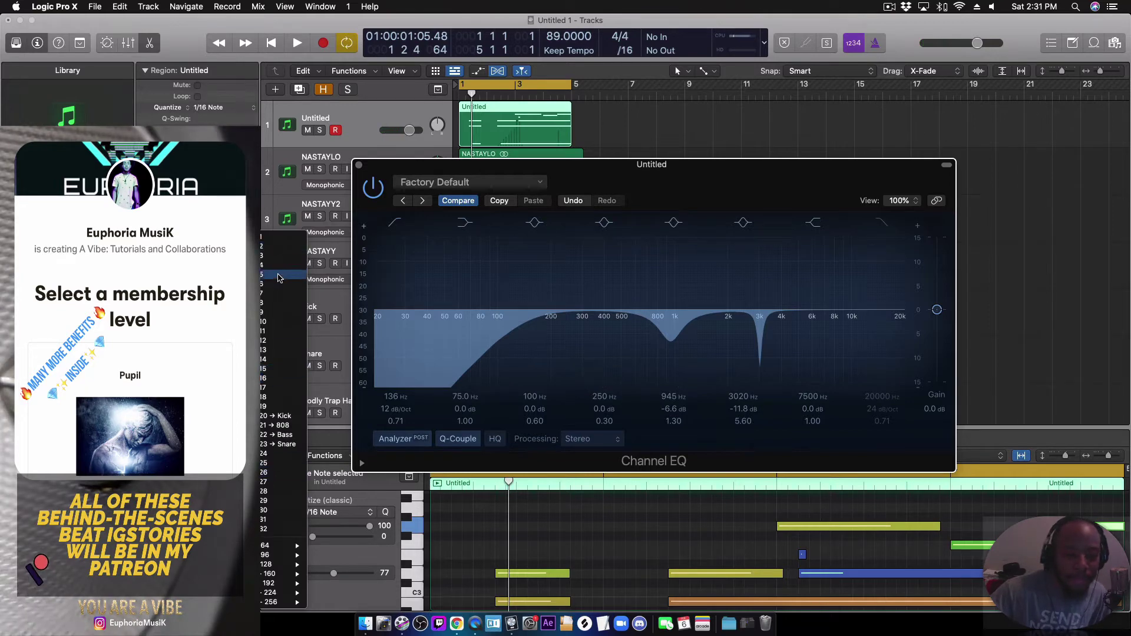
Step: Add a send from the Untitled track to Bus 1
{"action": "left_click", "coordinate": [269, 241]}
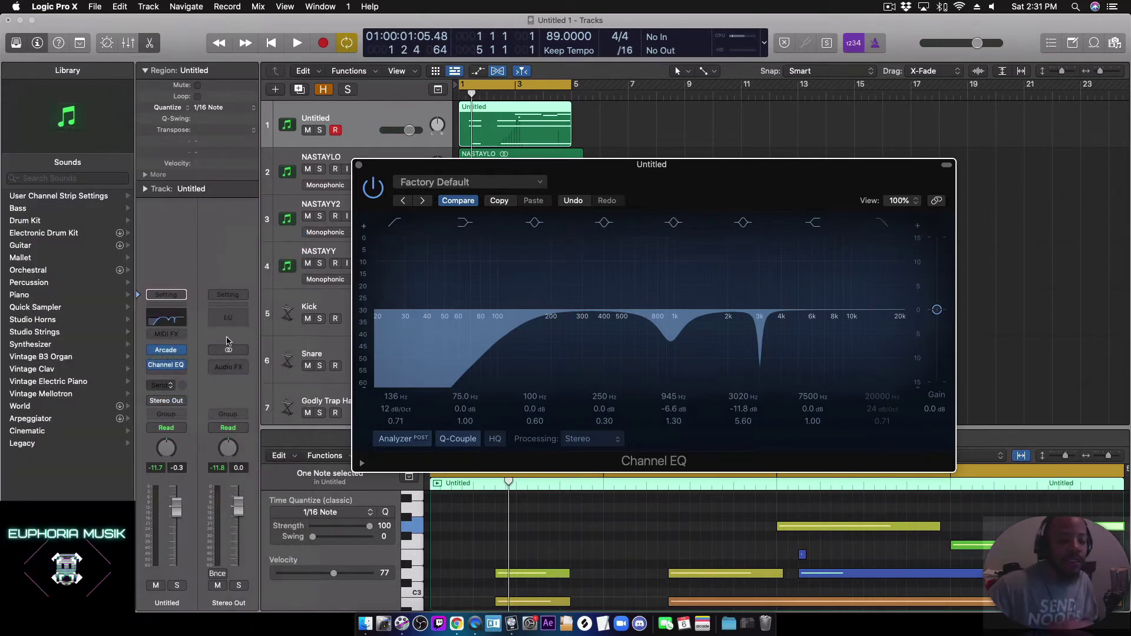
{"action": "left_click", "coordinate": [170, 384]}
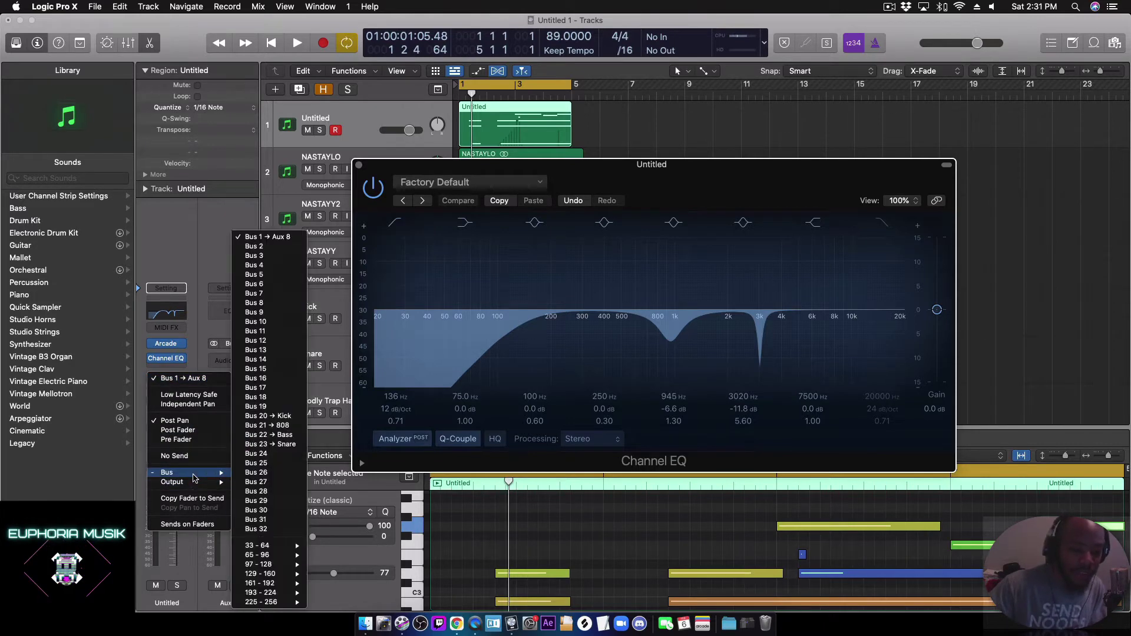
{"action": "left_click", "coordinate": [238, 362]}
Step: Insert Waves H-Reverb (s) on Aux 8 and turn off Low Latency Mode to enable the Bus 1 send
{"action": "left_click", "coordinate": [241, 358]}
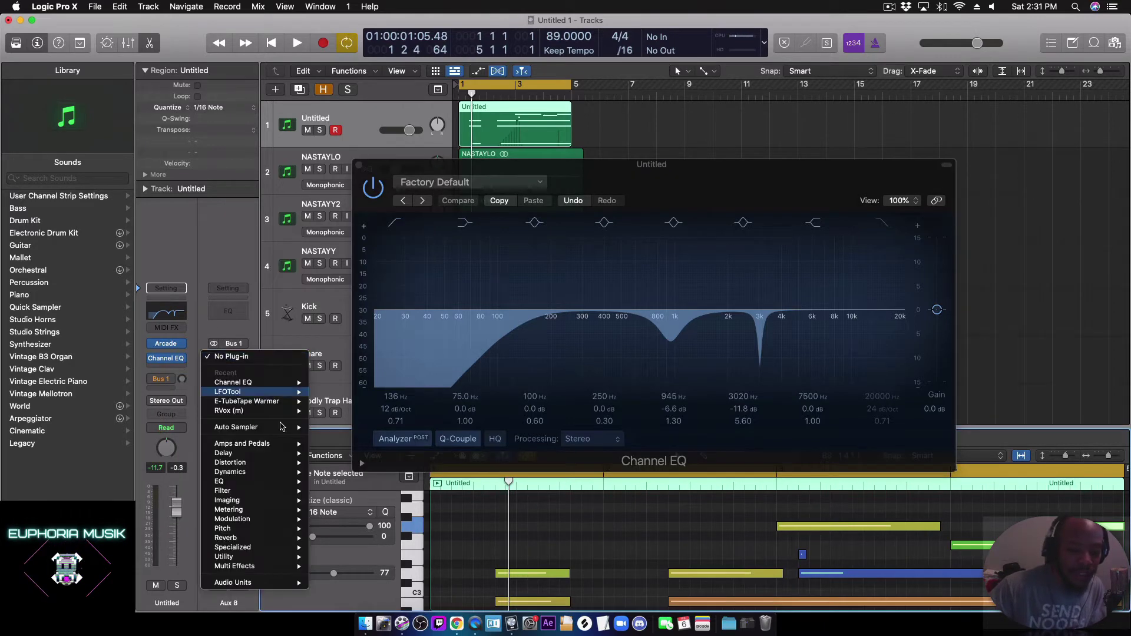
{"action": "mouse_move", "coordinate": [248, 584]}
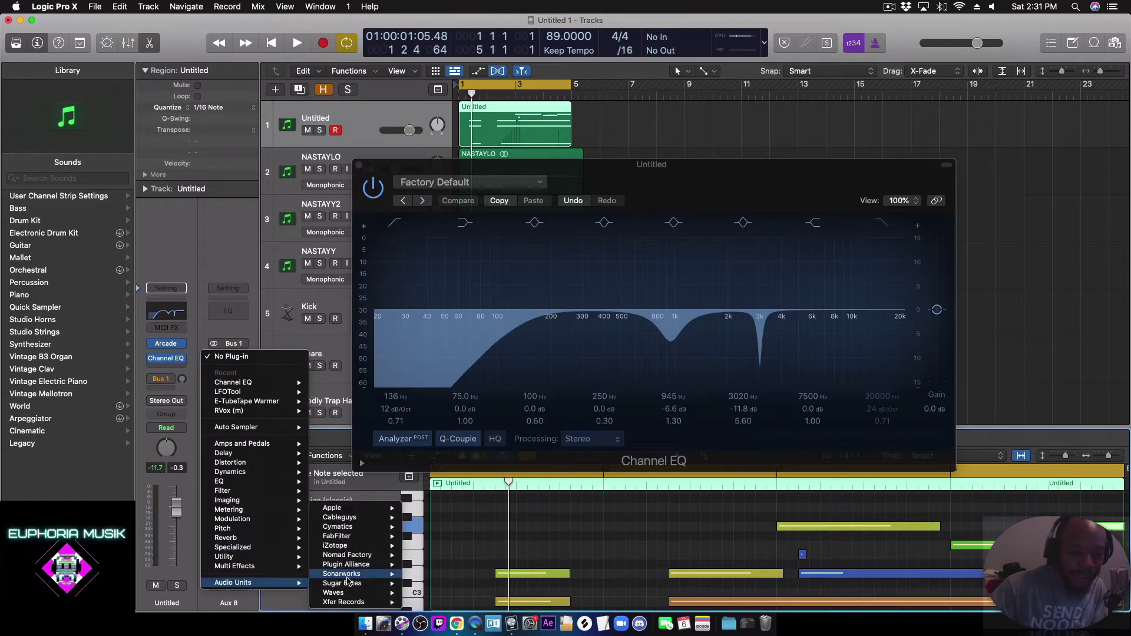
{"action": "mouse_move", "coordinate": [341, 593]}
{"action": "scroll", "coordinate": [479, 598], "scroll_direction": "down", "scroll_amount": 15}
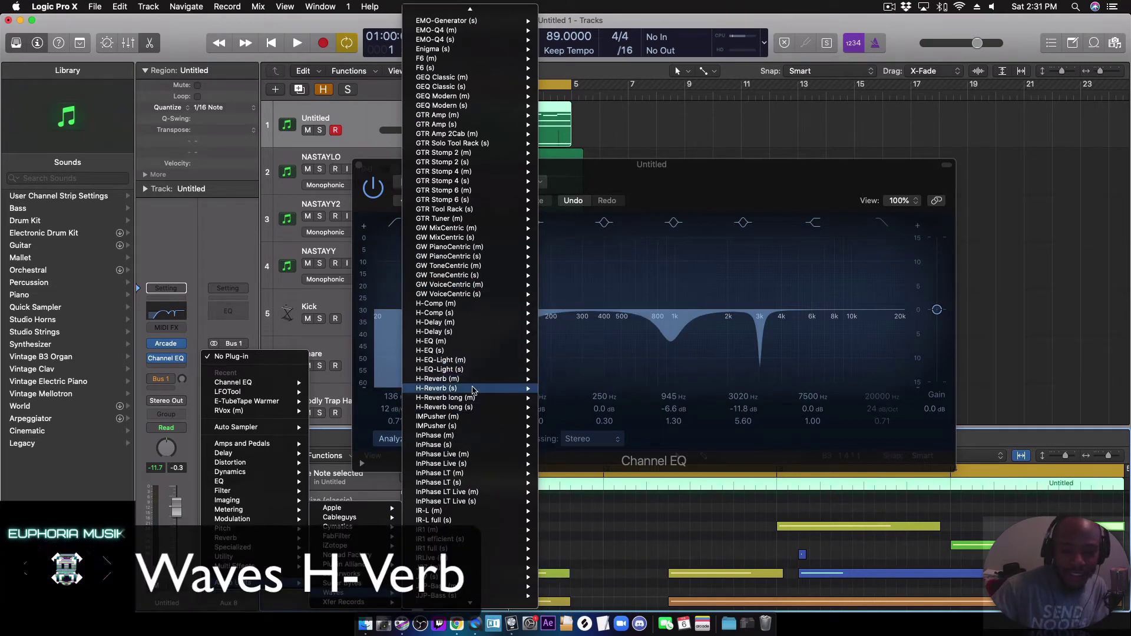
{"action": "left_click", "coordinate": [562, 389]}
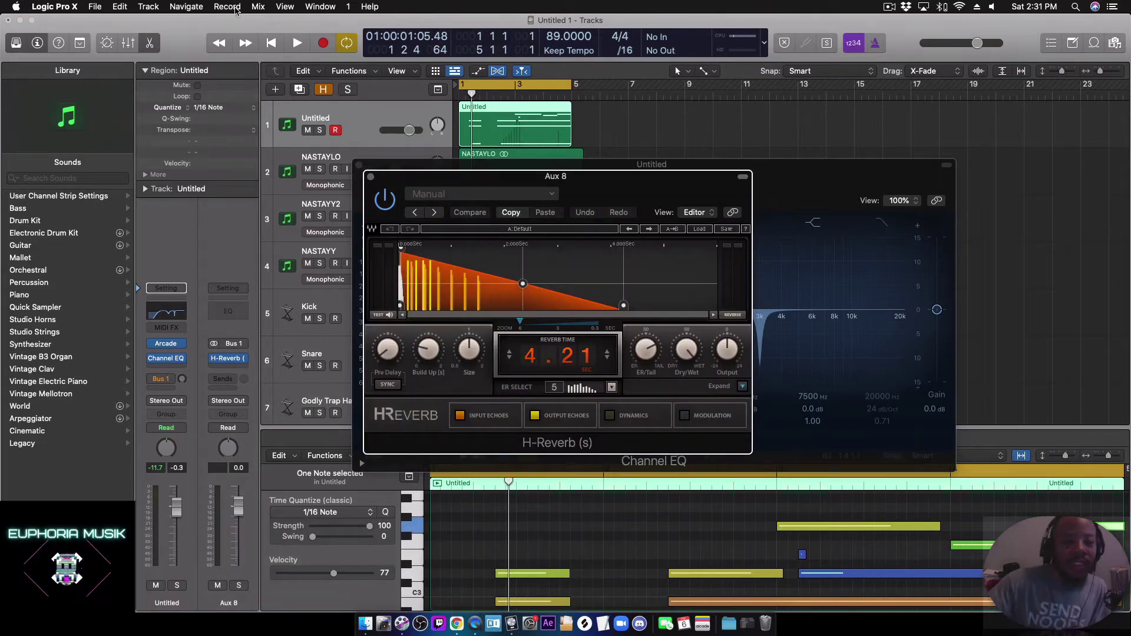
{"action": "left_click", "coordinate": [235, 7]}
{"action": "left_click", "coordinate": [248, 81]}
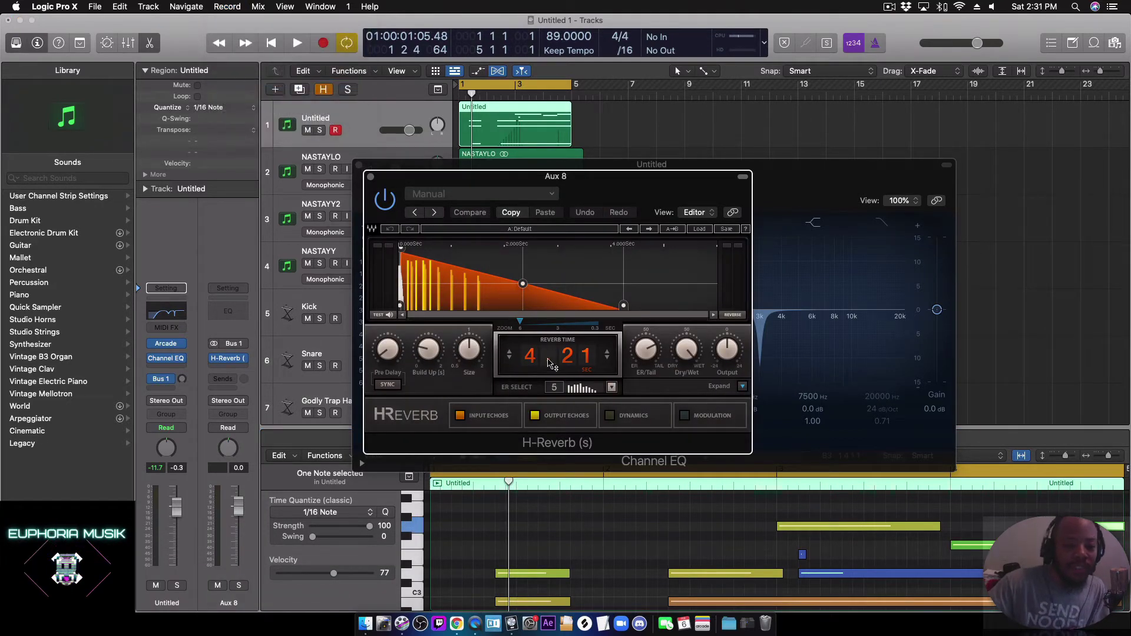
Step: Insert a Channel EQ on Aux 8 after the reverb and set its low cut to 920 Hz
{"action": "left_click", "coordinate": [229, 317]}
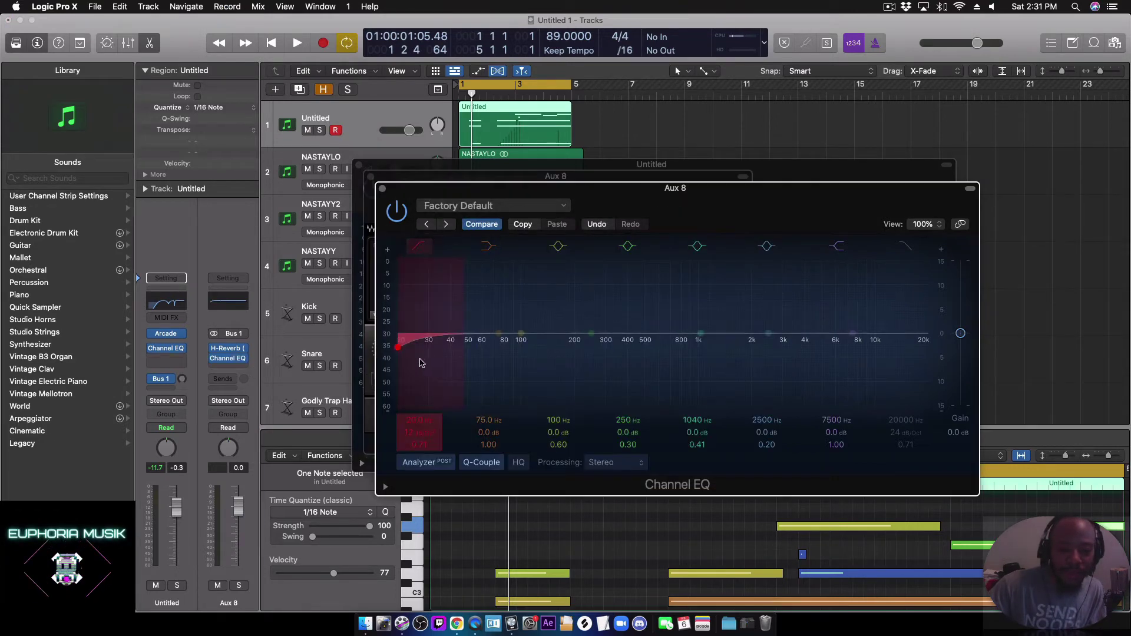
{"action": "left_click_drag", "start_coordinate": [421, 362], "coordinate": [717, 342]}
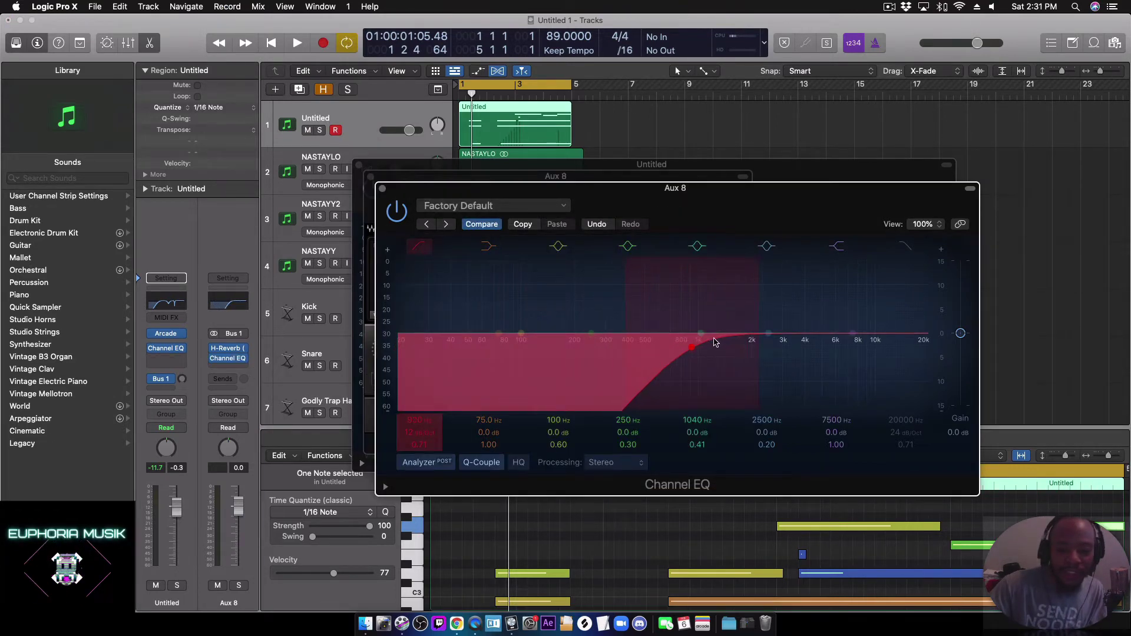
Step: Switch the Untitled track's Bus 1 send to Pre Fader and close all open plug-in windows
{"action": "left_click", "coordinate": [175, 384]}
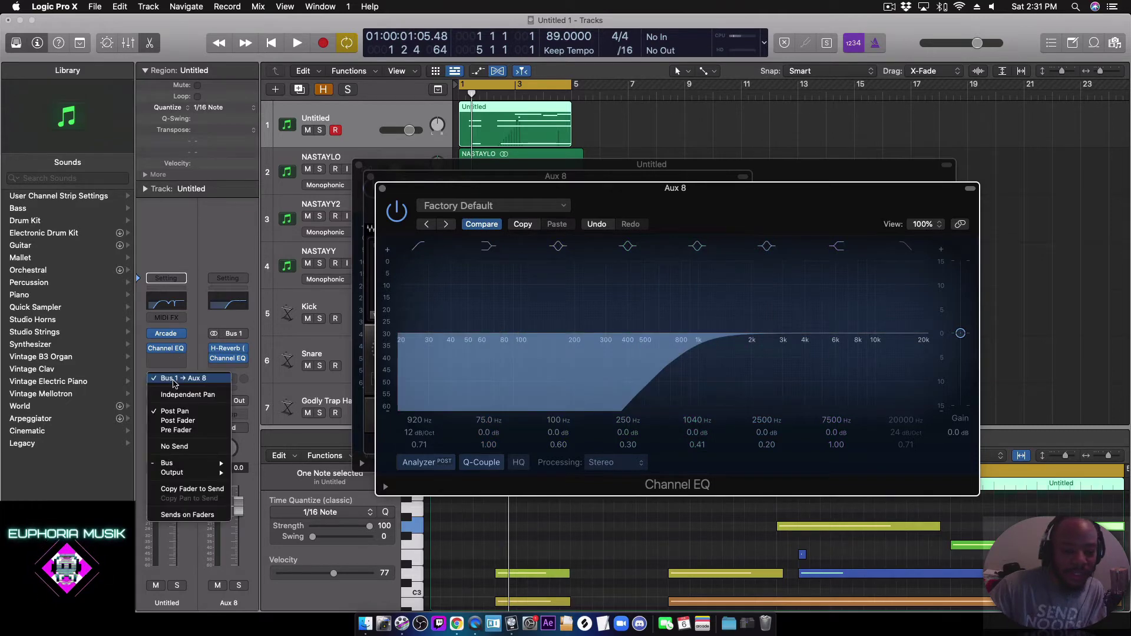
{"action": "left_click", "coordinate": [167, 426]}
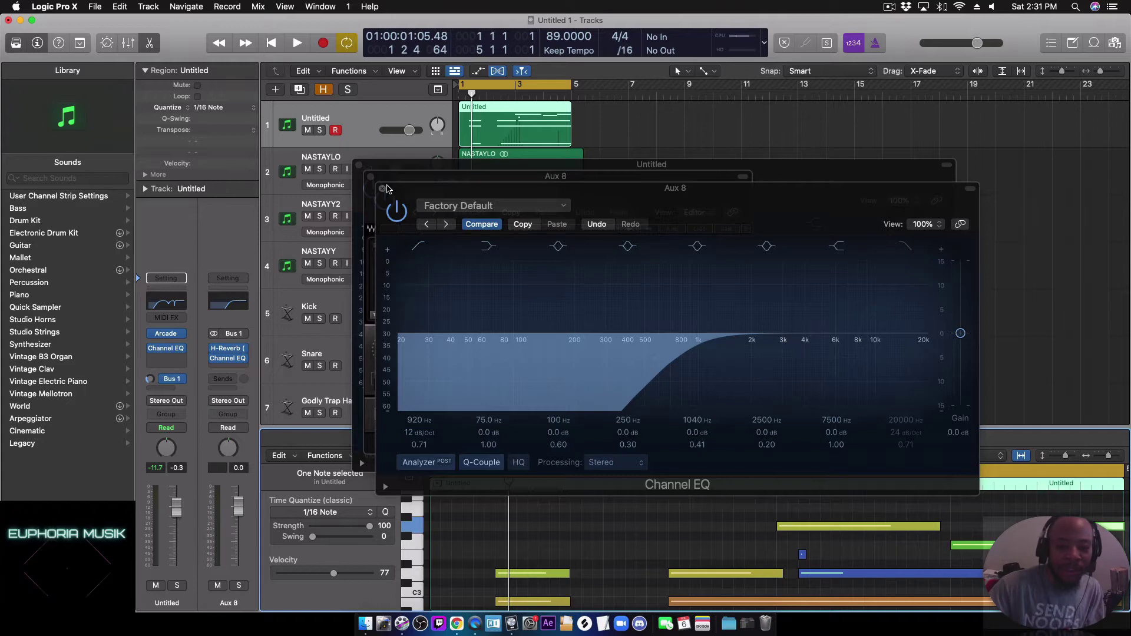
{"action": "left_click", "coordinate": [383, 190]}
{"action": "left_click", "coordinate": [370, 178]}
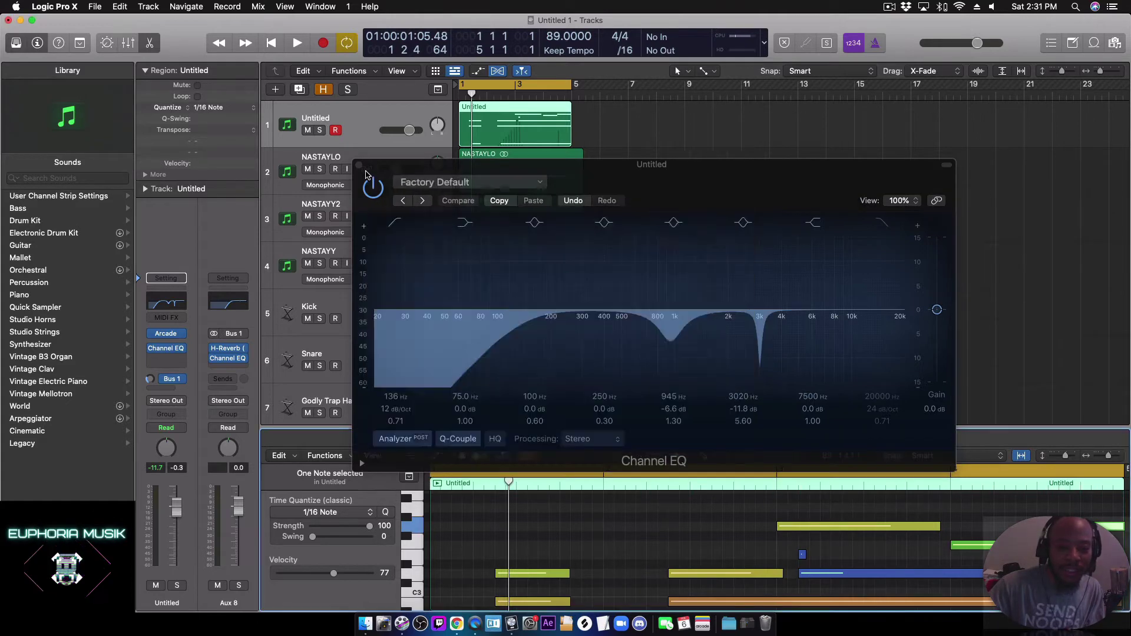
{"action": "left_click", "coordinate": [358, 165]}
Step: Raise the Untitled track's Bus 1 send level during playback and lower its fader to -5.7 dB
{"action": "key", "text": "space"}
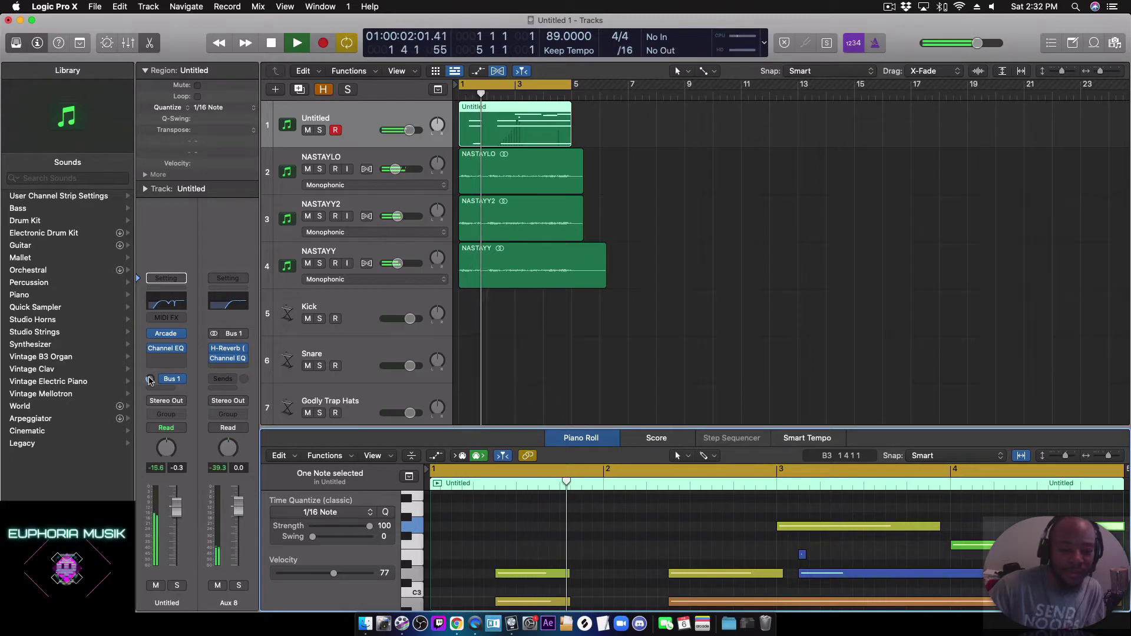
{"action": "left_click_drag", "start_coordinate": [149, 379], "coordinate": [151, 375]}
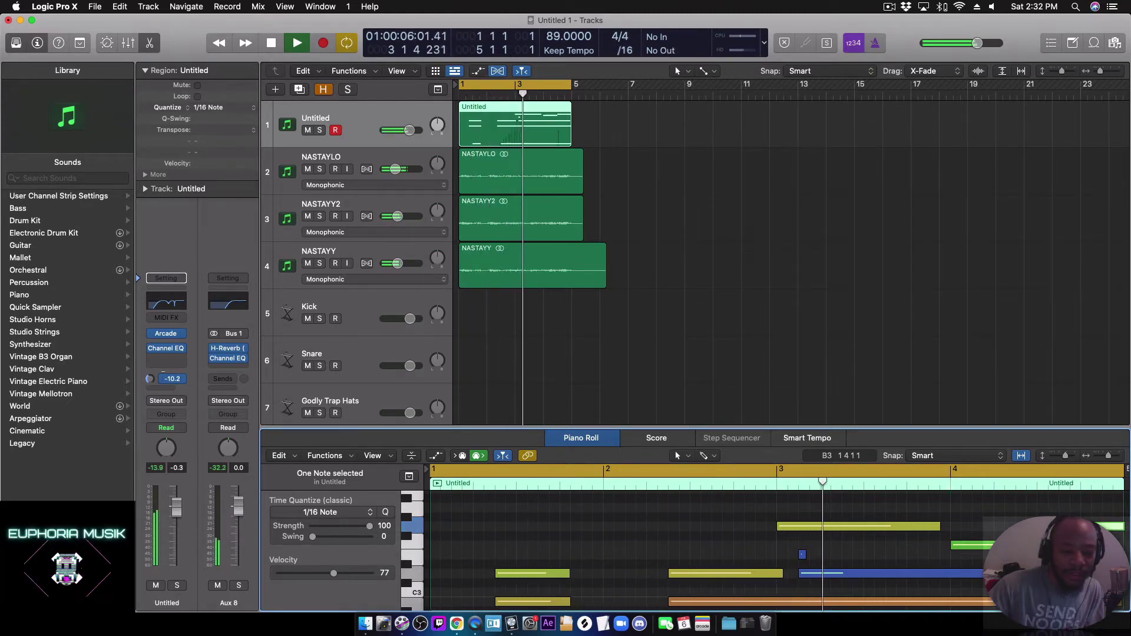
{"action": "left_click_drag", "start_coordinate": [150, 379], "coordinate": [151, 375]}
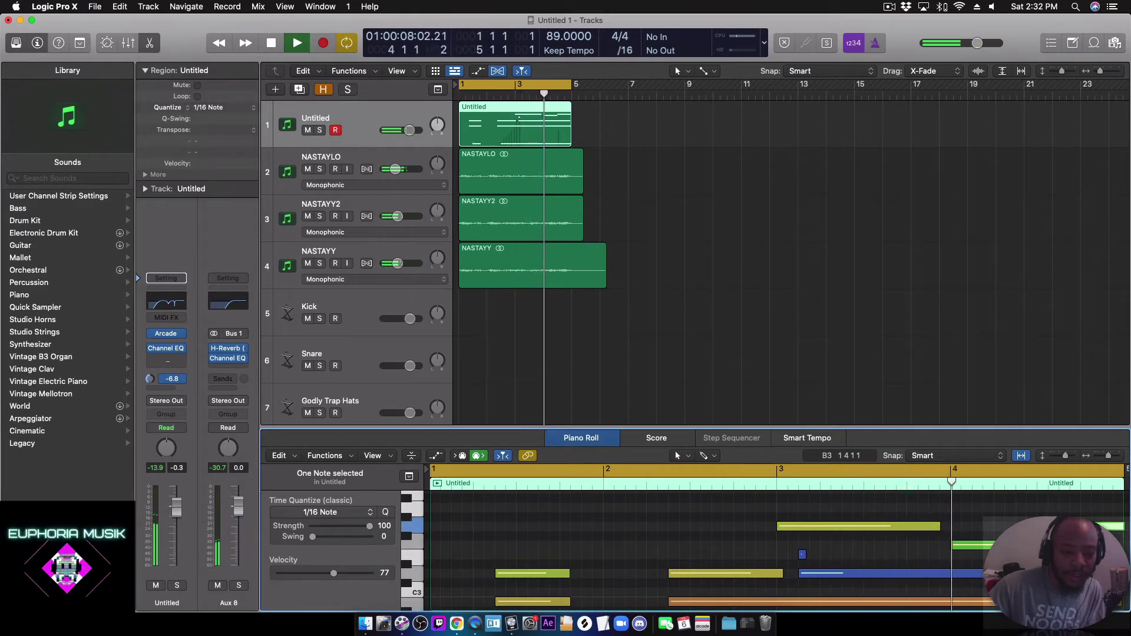
{"action": "left_click_drag", "start_coordinate": [177, 505], "coordinate": [176, 519]}
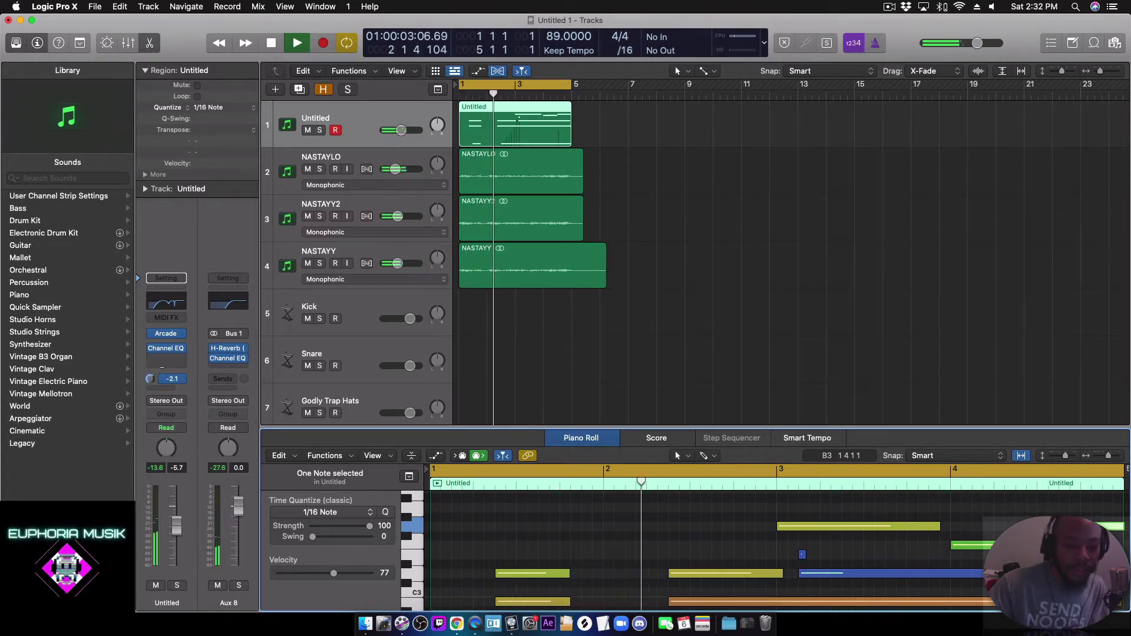
{"action": "left_click_drag", "start_coordinate": [152, 377], "coordinate": [151, 363]}
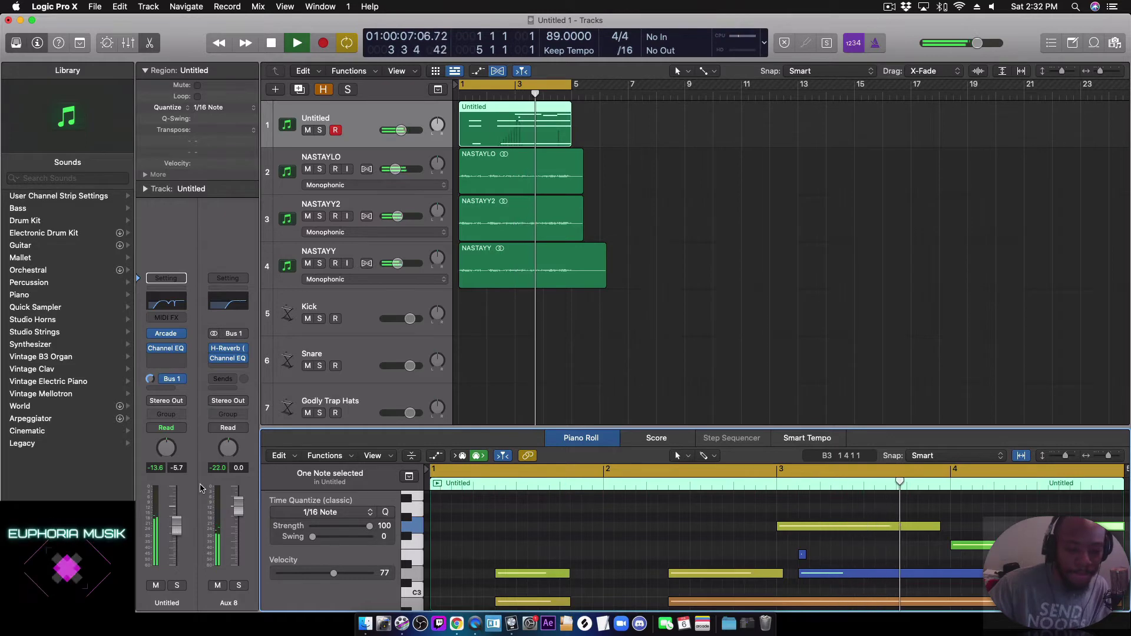
Step: Boost 2260 Hz by 4.8 dB in Aux 8's Channel EQ, close the EQ and stop playback
{"action": "left_click", "coordinate": [228, 305]}
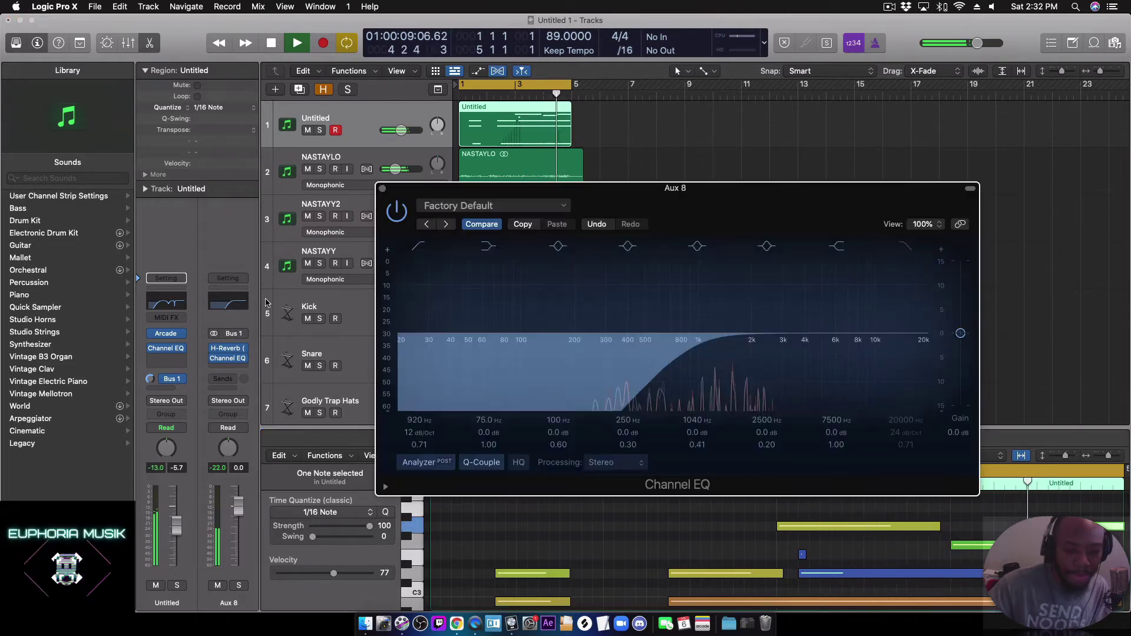
{"action": "left_click_drag", "start_coordinate": [701, 333], "coordinate": [765, 305]}
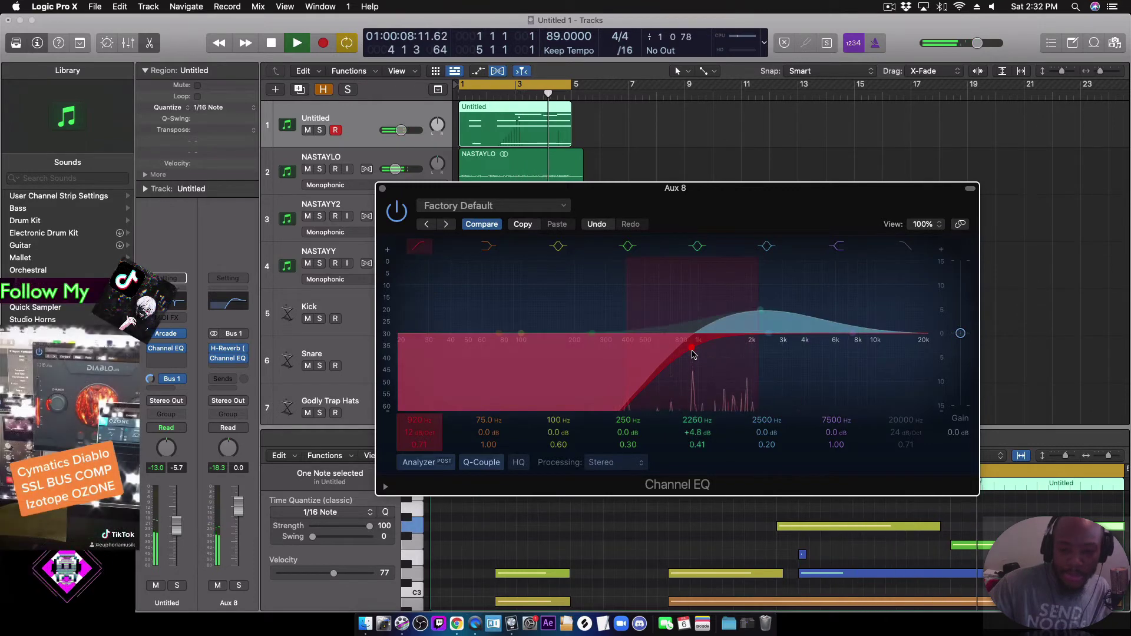
{"action": "left_click", "coordinate": [383, 189]}
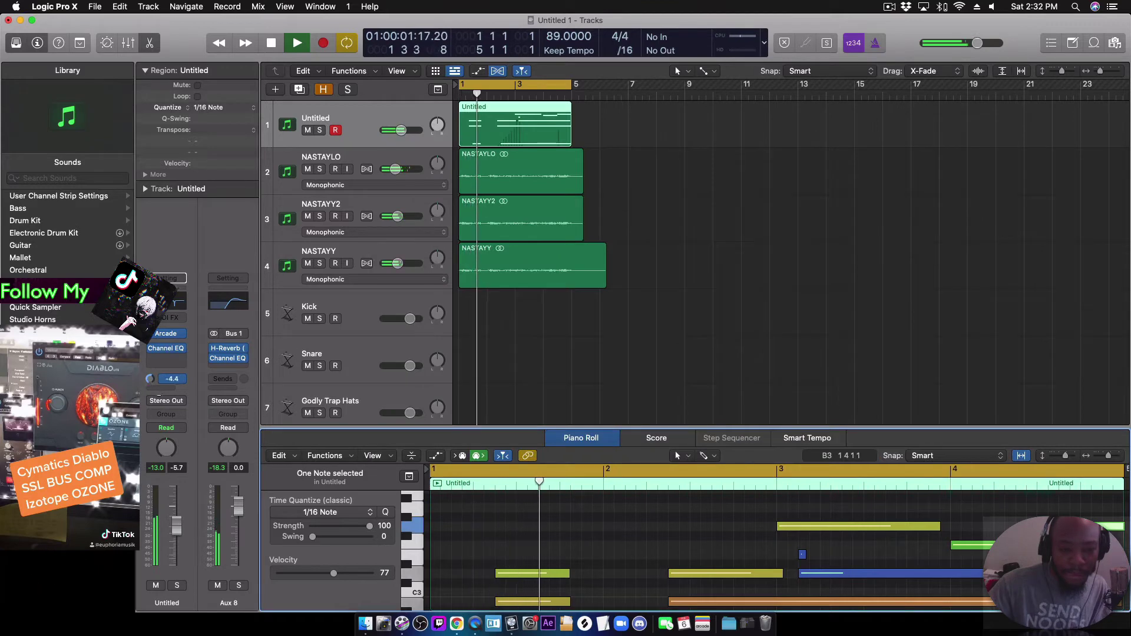
{"action": "key", "text": "space"}
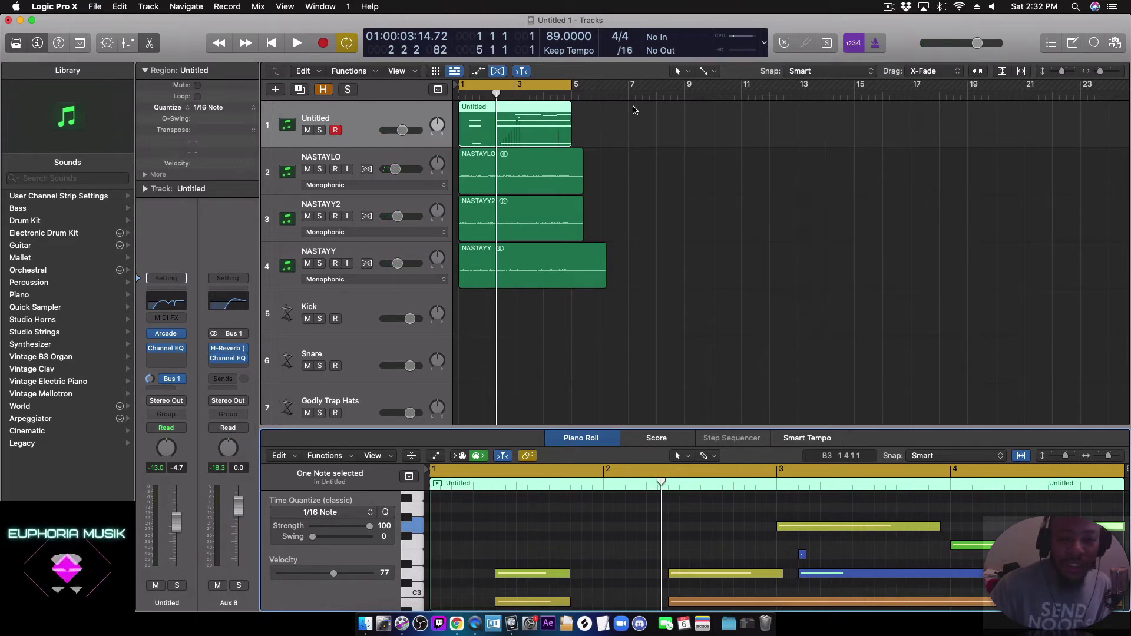
Step: Bounce the Untitled region in place to a new track named VerbHiend, muting the source
{"action": "left_click", "coordinate": [646, 119]}
{"action": "right_click", "coordinate": [549, 121]}
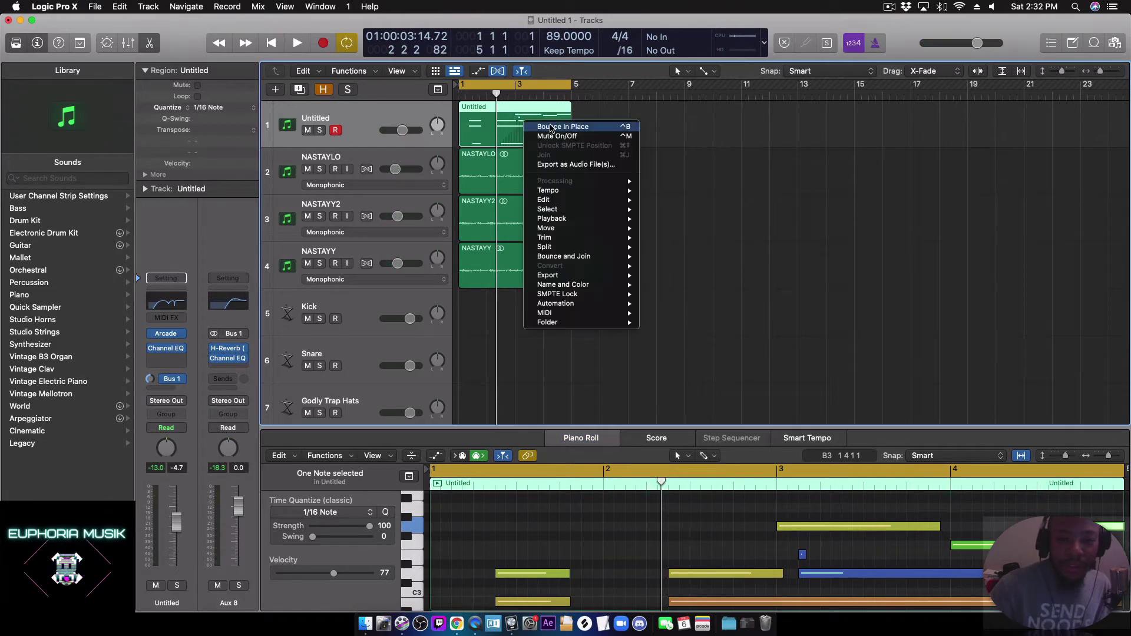
{"action": "key", "text": "Escape"}
{"action": "key", "text": "ctrl+b"}
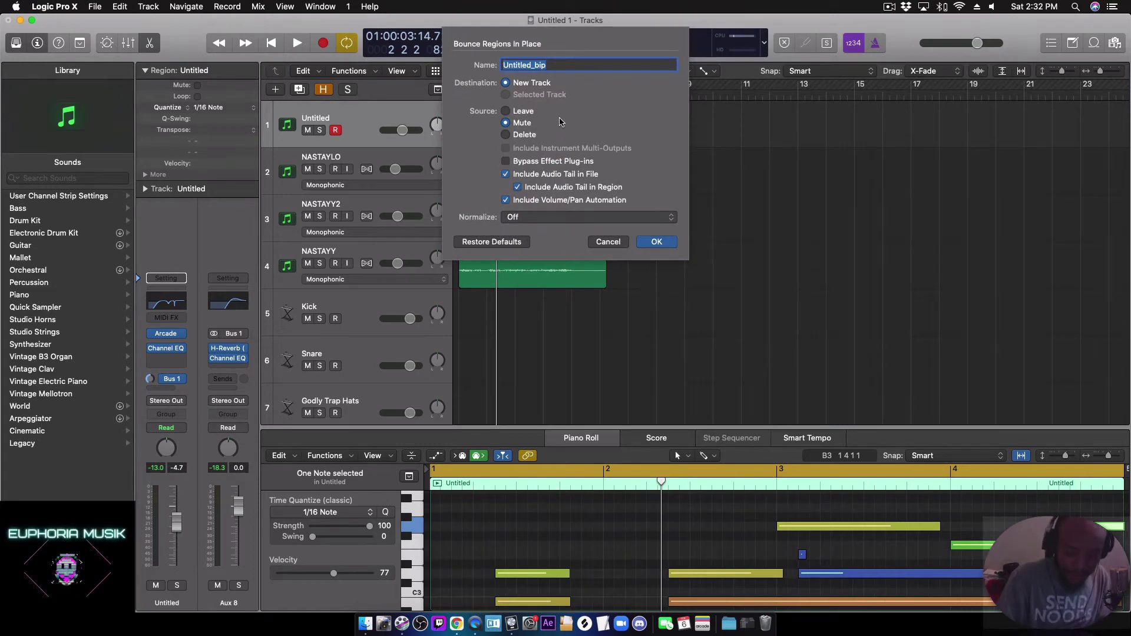
{"action": "type", "text": "VerbHiend"}
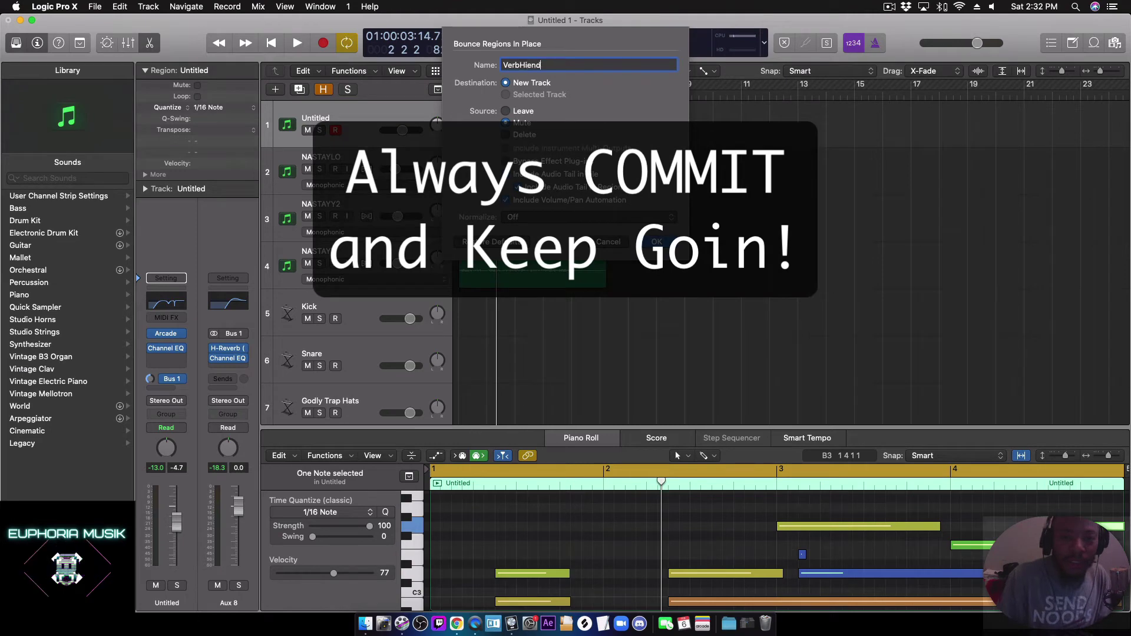
{"action": "key", "text": "Return"}
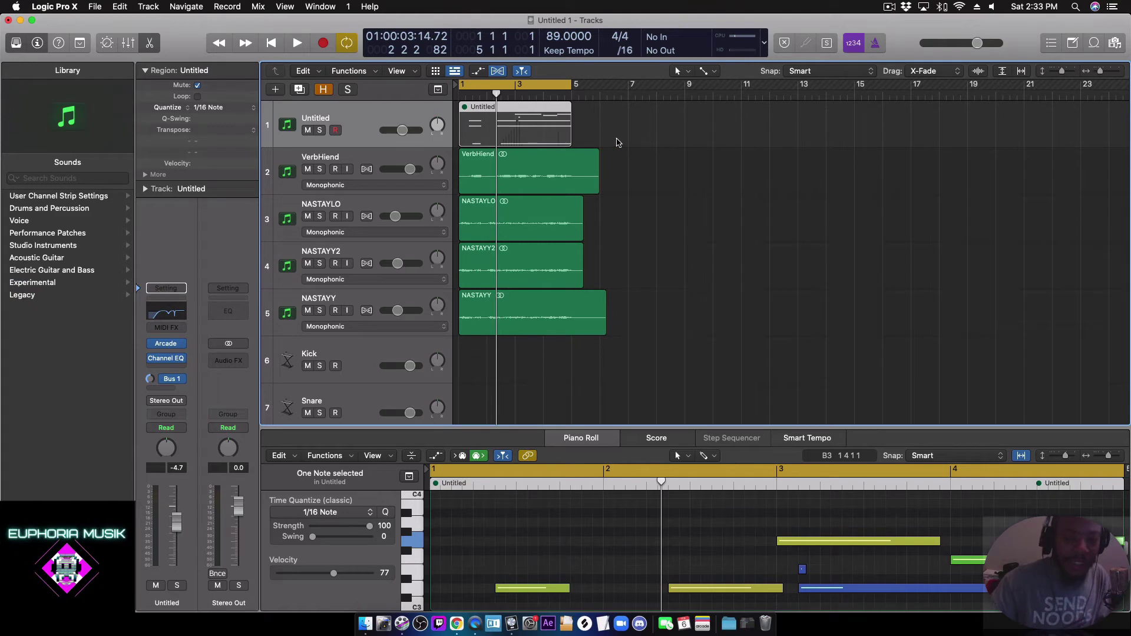
Step: Unmute the original Untitled MIDI region
{"action": "scroll", "coordinate": [621, 143], "scroll_direction": "right", "scroll_amount": 1}
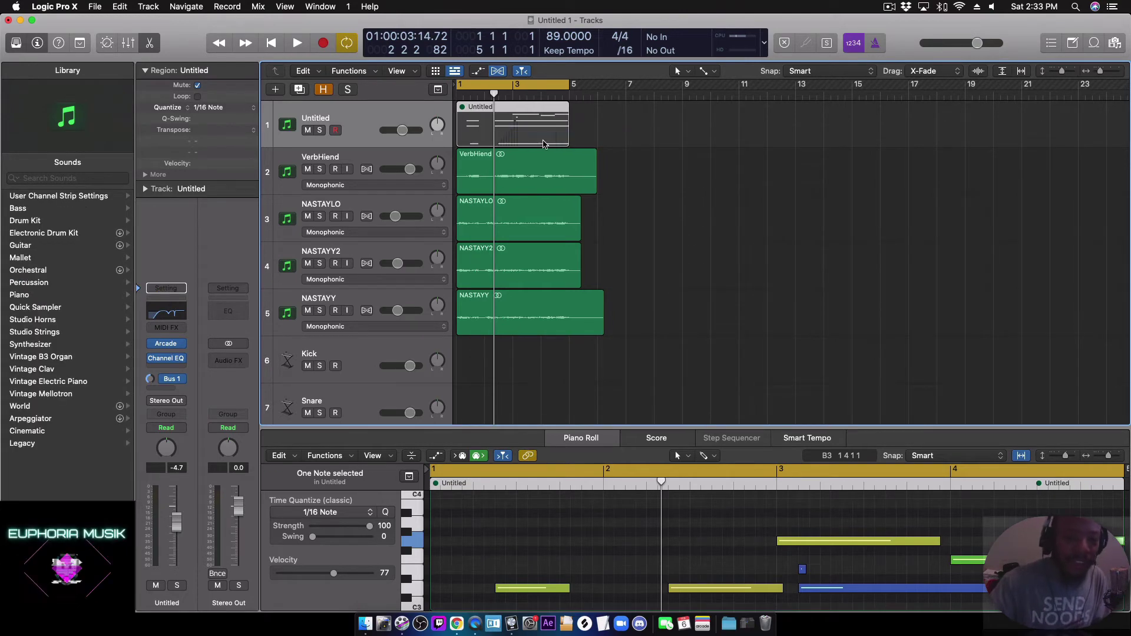
{"action": "scroll", "coordinate": [565, 147], "scroll_direction": "left", "scroll_amount": 1}
{"action": "scroll", "coordinate": [542, 134], "scroll_direction": "left", "scroll_amount": 1}
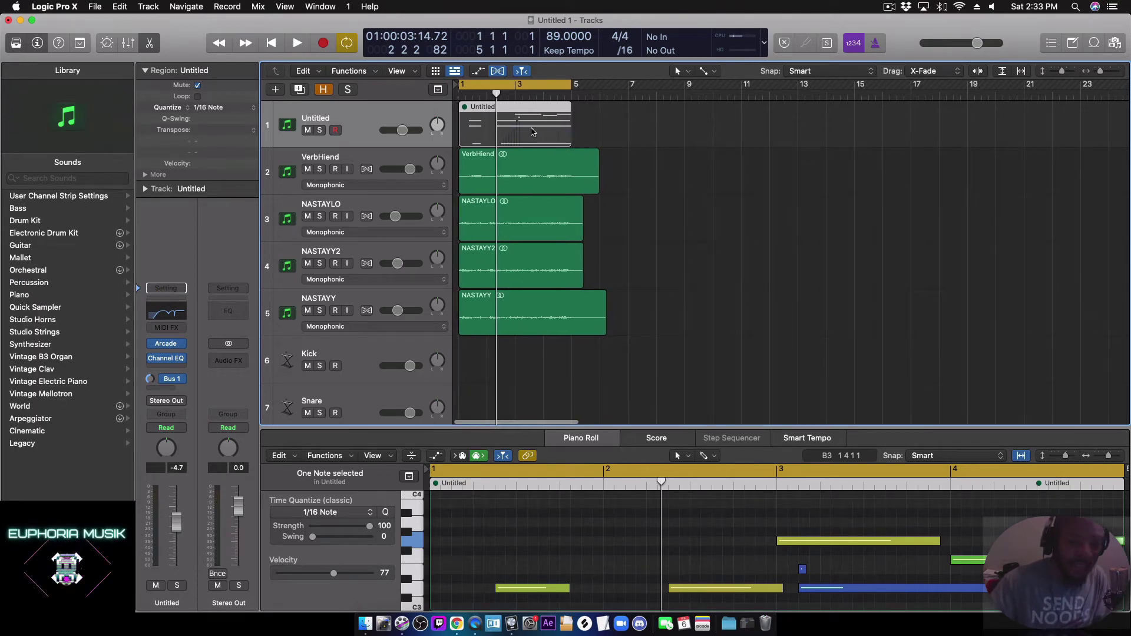
{"action": "key", "text": "ctrl+m"}
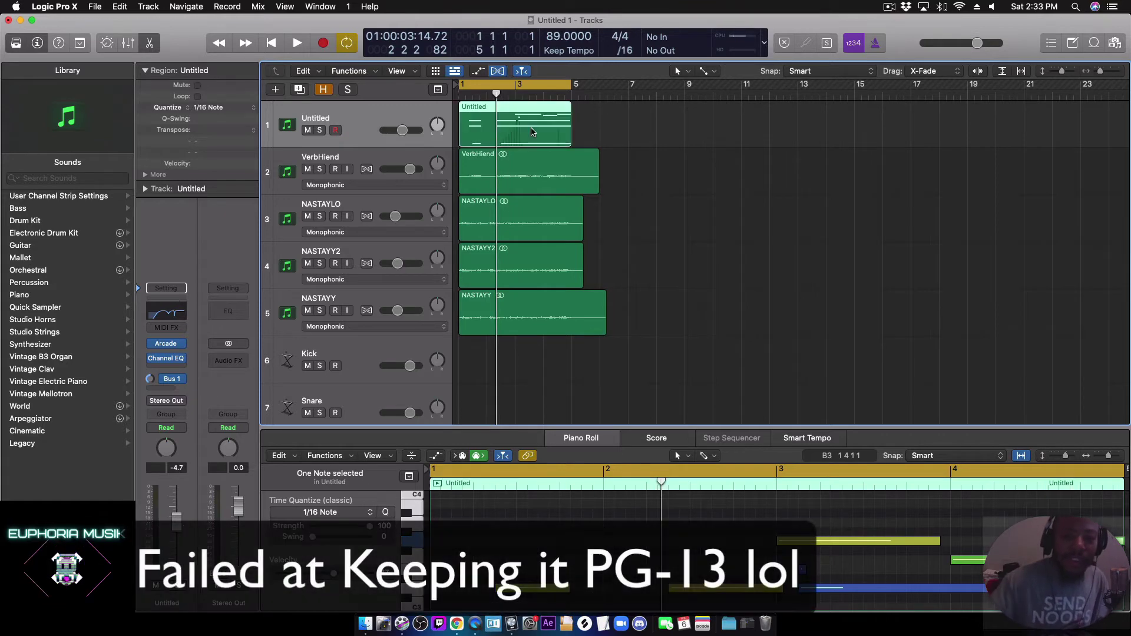
Step: Play the loop with VerbHiend selected, mute the Untitled track and lower VerbHiend's fader to -11.0 dB
{"action": "left_click", "coordinate": [662, 186]}
{"action": "left_click", "coordinate": [384, 154]}
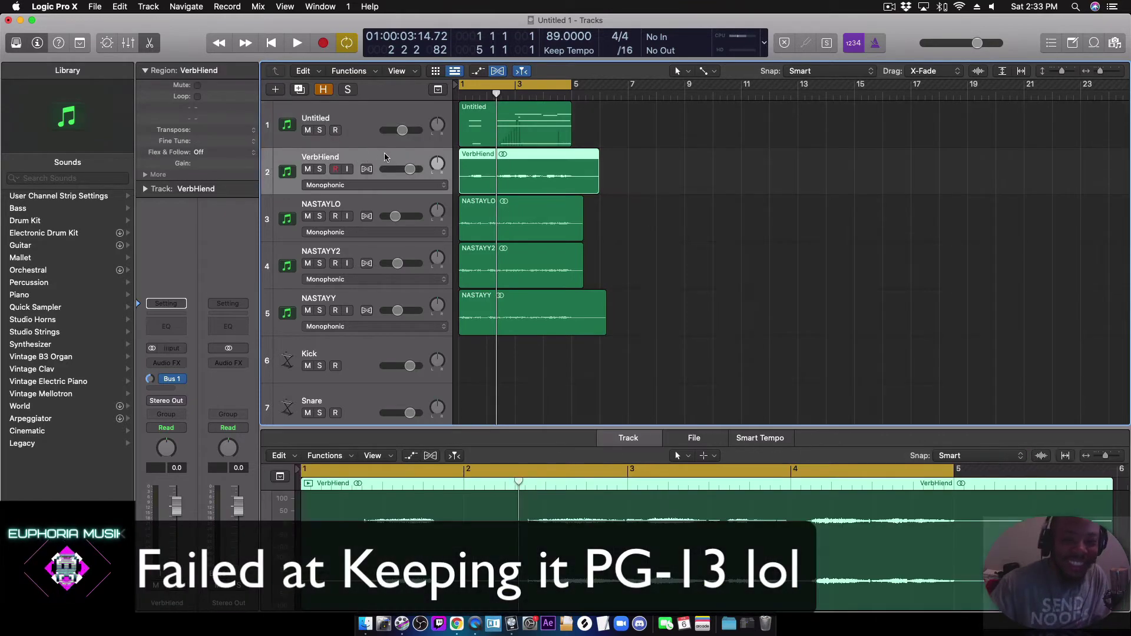
{"action": "key", "text": "space"}
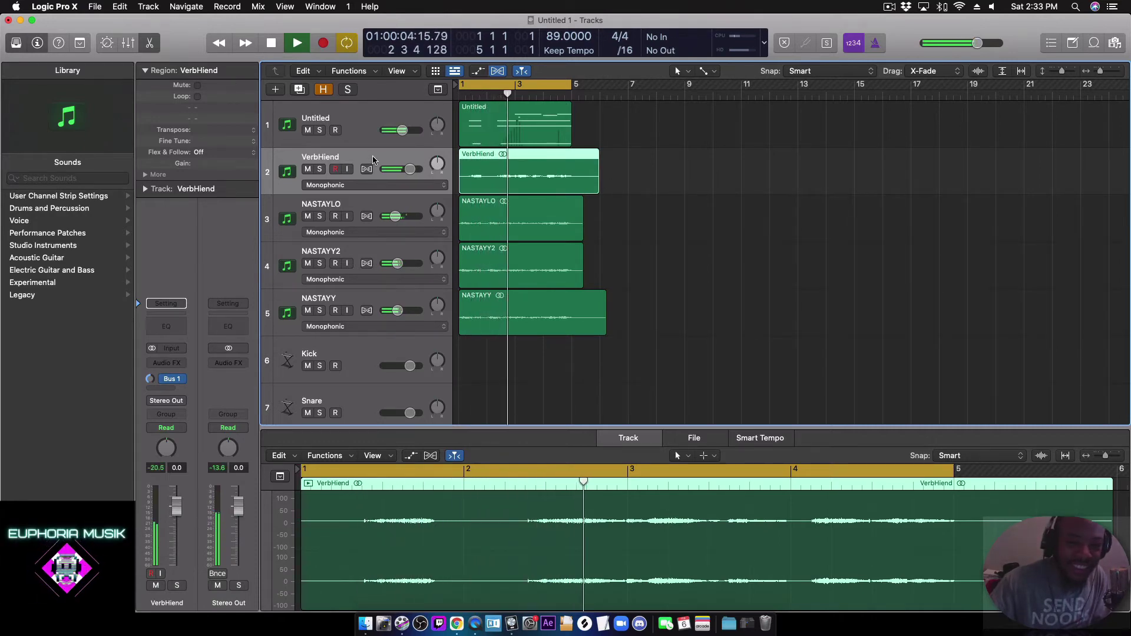
{"action": "left_click", "coordinate": [308, 130]}
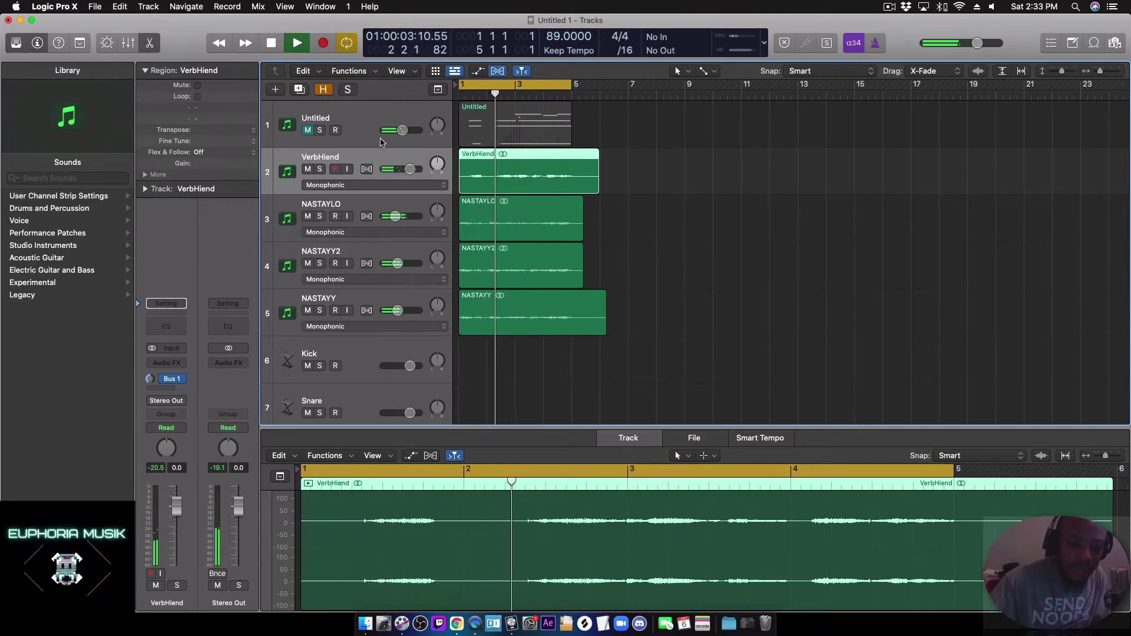
{"action": "left_click_drag", "start_coordinate": [175, 515], "coordinate": [177, 536]}
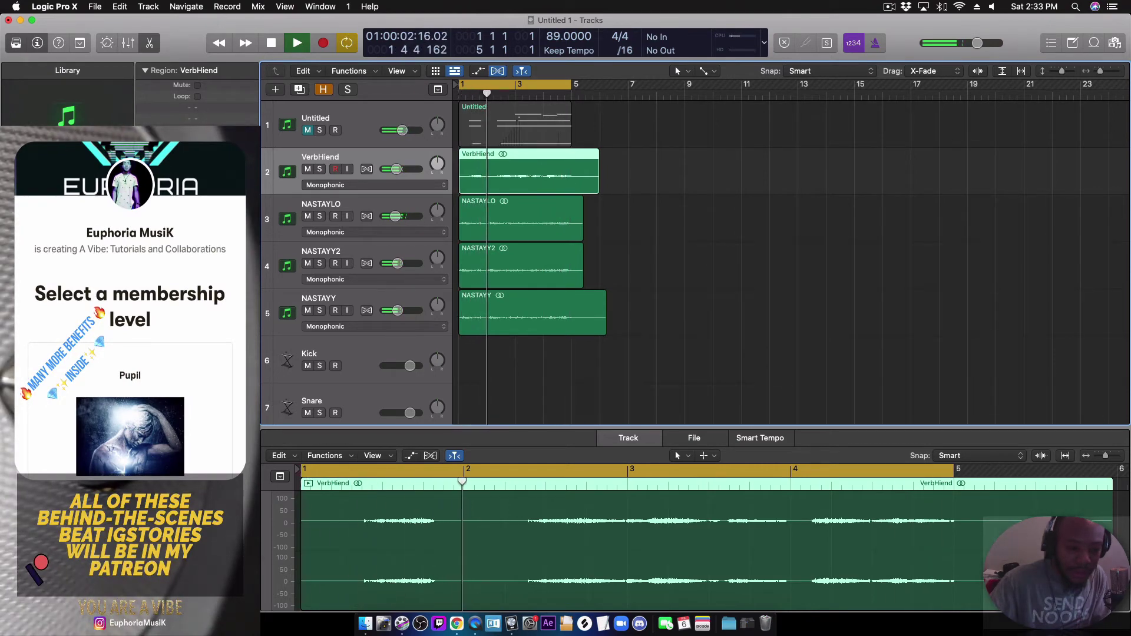
Step: Shape Aux 8's Channel EQ with a 1330 Hz 48 dB/Oct low cut, a +8.5 dB boost at 2420 Hz and a 6400 Hz high cut
{"action": "left_click", "coordinate": [194, 171]}
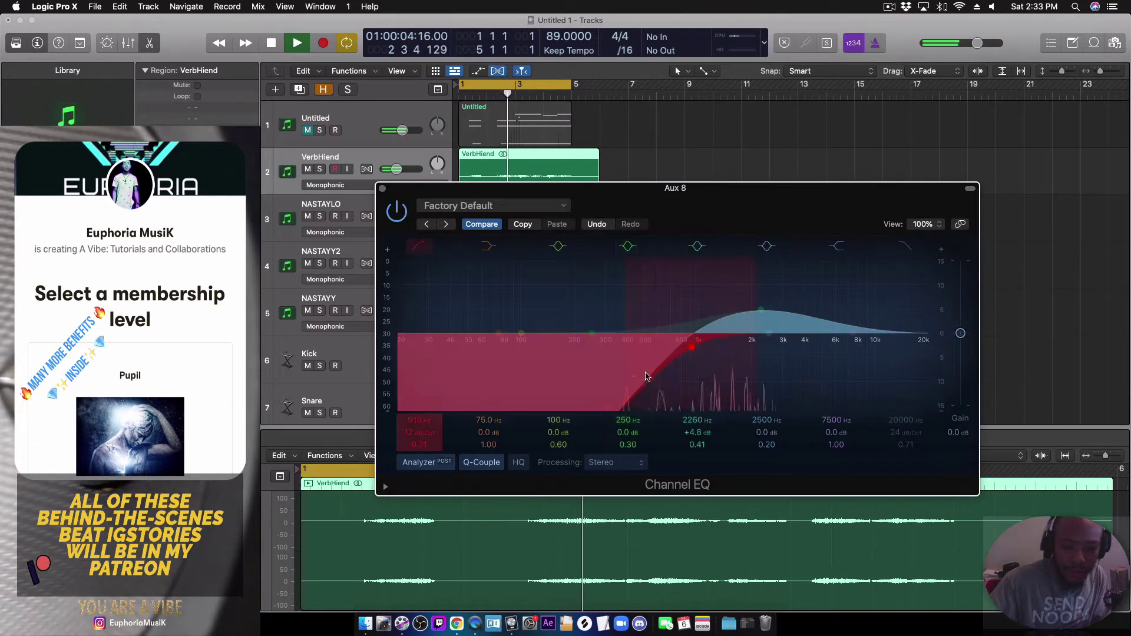
{"action": "left_click_drag", "start_coordinate": [418, 447], "coordinate": [426, 415]}
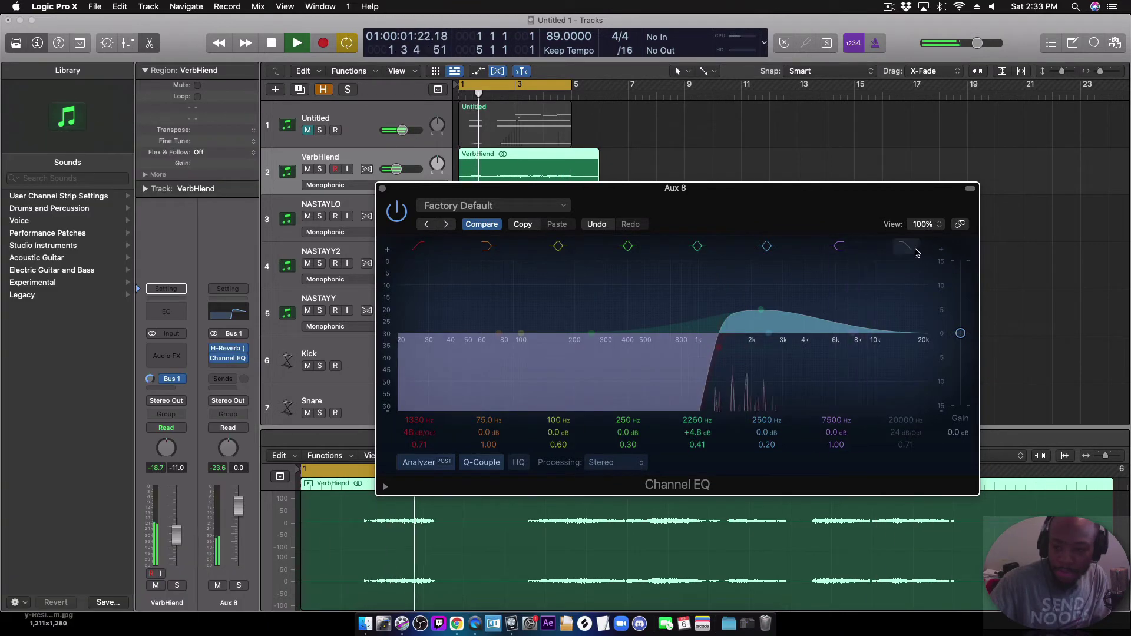
{"action": "left_click_drag", "start_coordinate": [920, 335], "coordinate": [767, 290]}
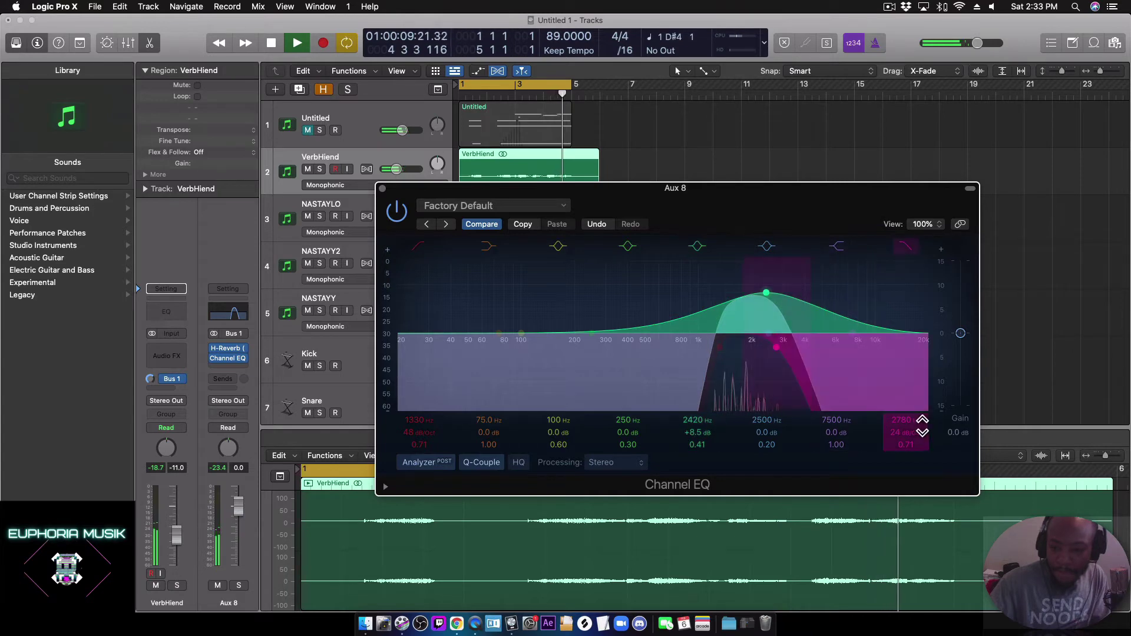
{"action": "left_click_drag", "start_coordinate": [906, 420], "coordinate": [905, 395]}
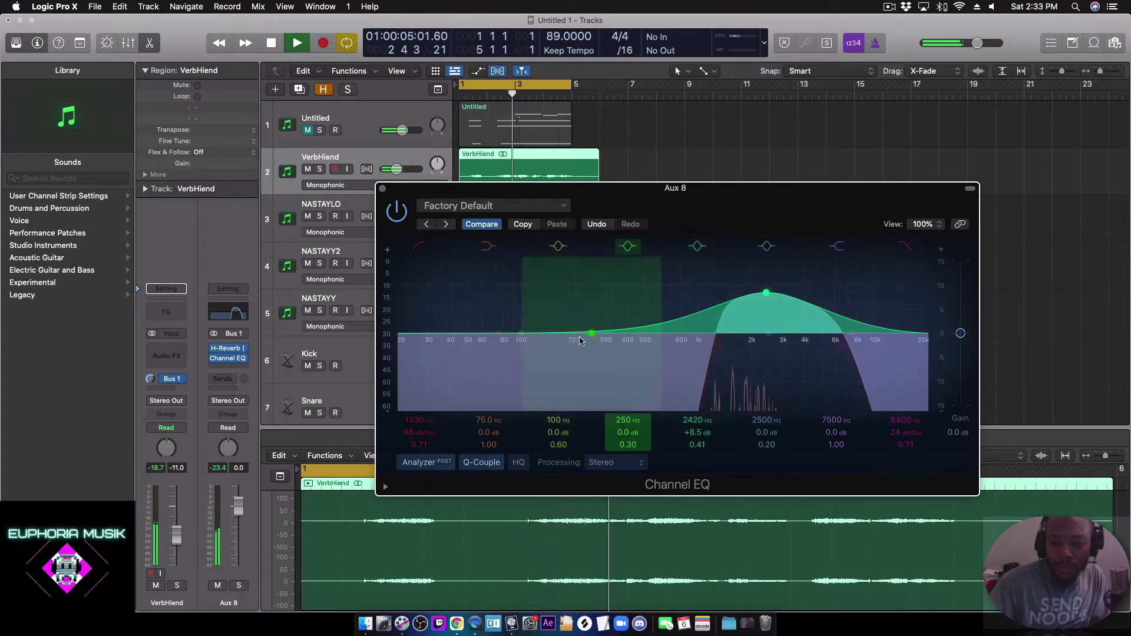
Step: Add a -7.0 dB dip at 1350 Hz with a Q of 0.83, close Aux 8's EQ and stop playback
{"action": "left_click_drag", "start_coordinate": [580, 341], "coordinate": [731, 370]}
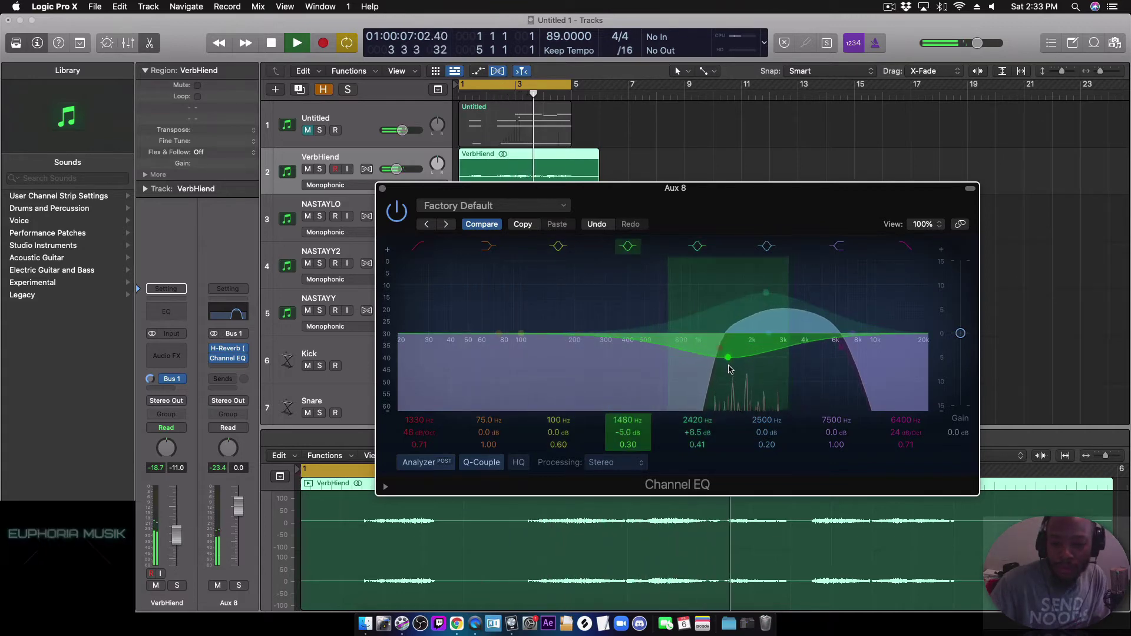
{"action": "left_click_drag", "start_coordinate": [649, 444], "coordinate": [636, 449]}
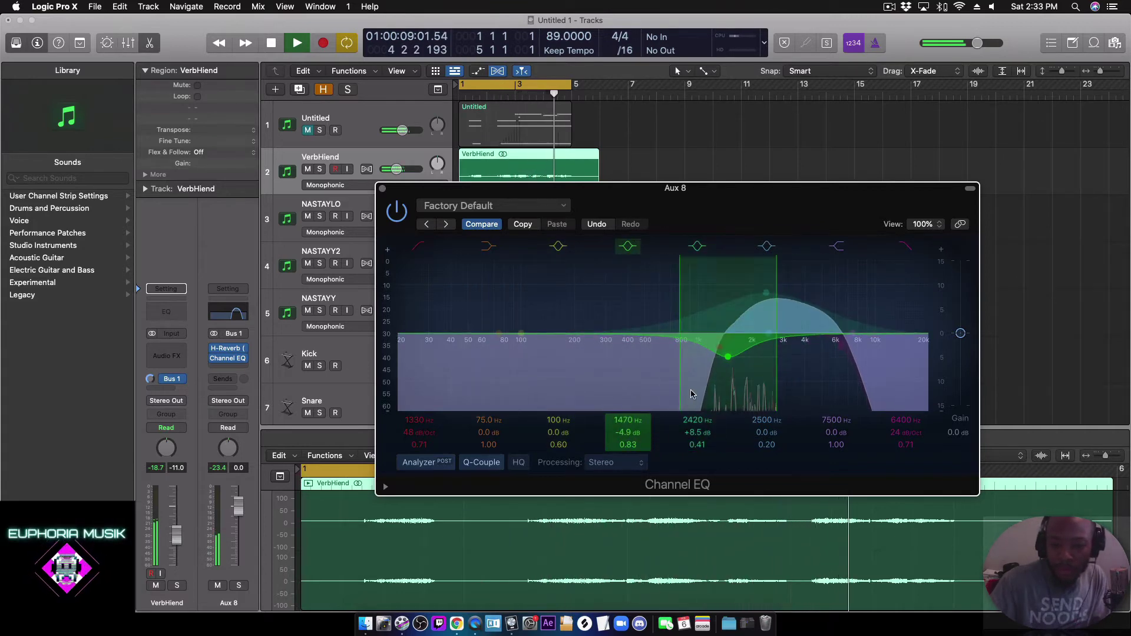
{"action": "left_click_drag", "start_coordinate": [730, 360], "coordinate": [722, 371]}
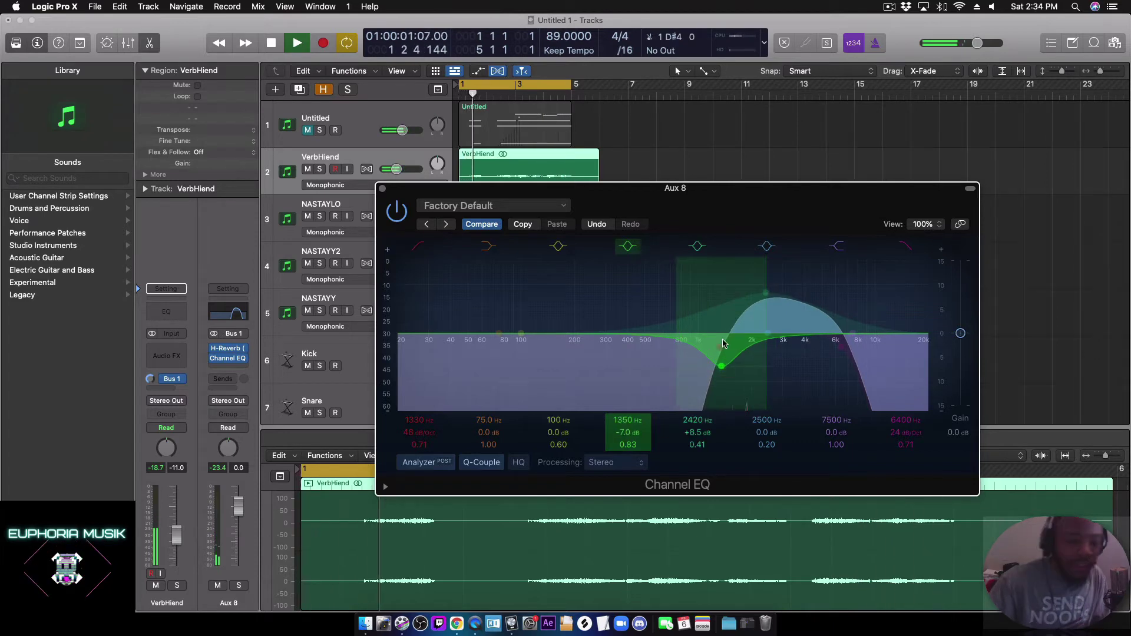
{"action": "left_click", "coordinate": [383, 189]}
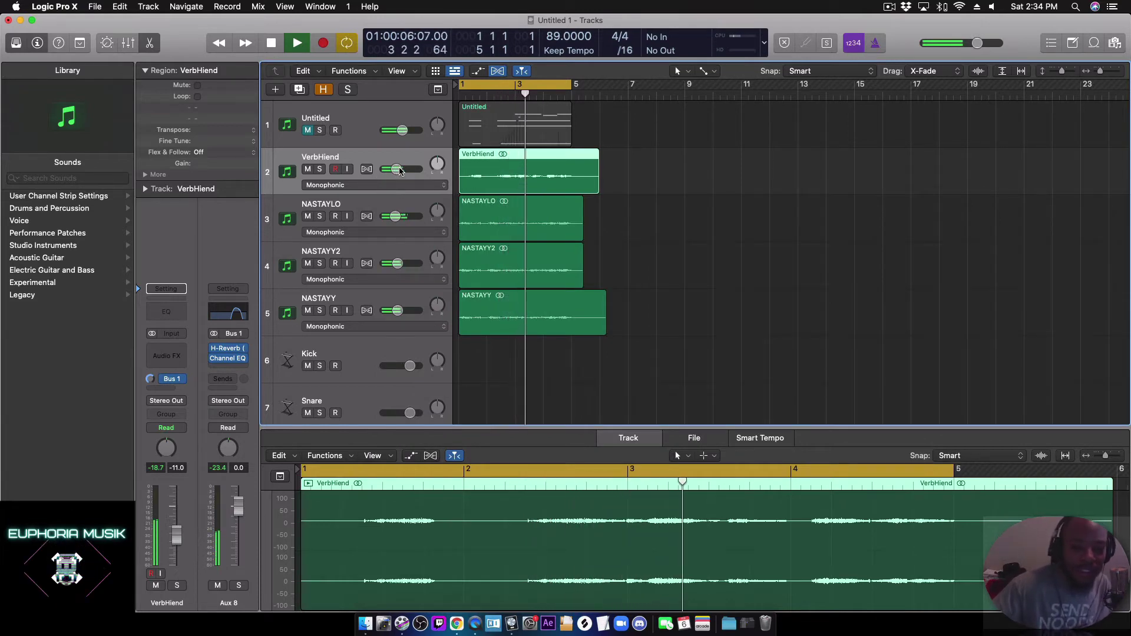
{"action": "key", "text": "space"}
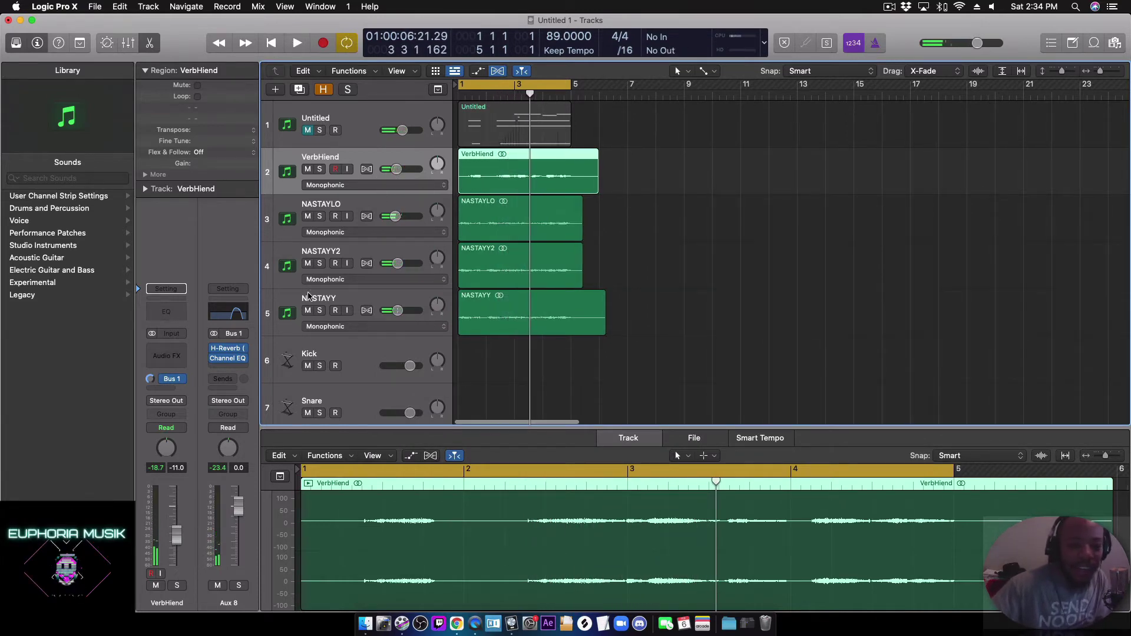
Step: Unmute the Untitled track and its MIDI region and play the loop with that track soloed
{"action": "left_click", "coordinate": [465, 109]}
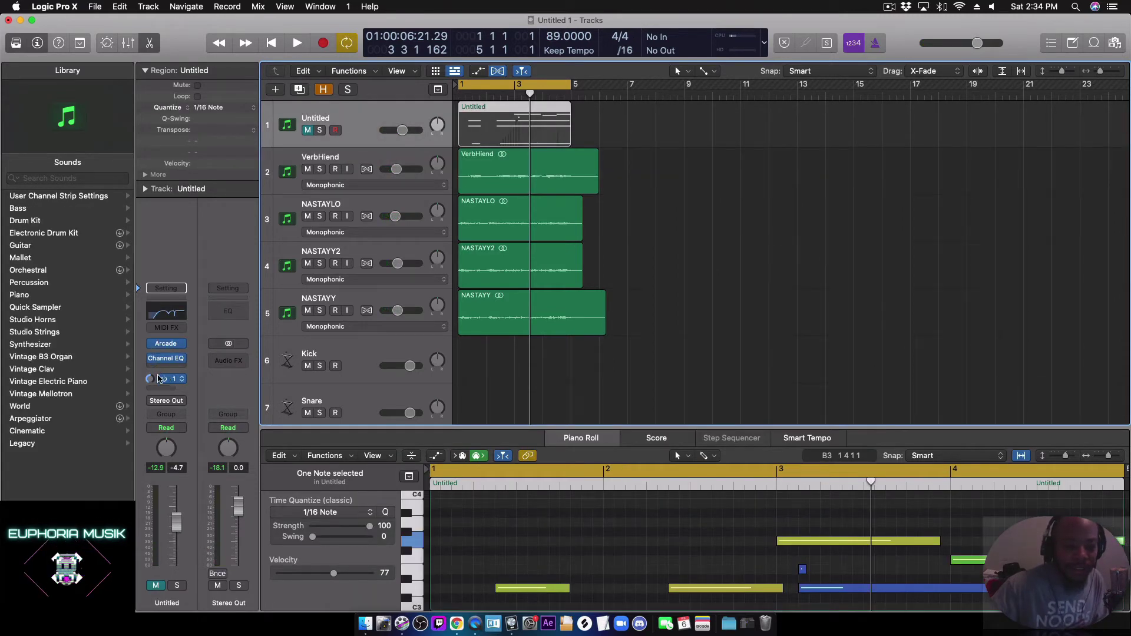
{"action": "left_click", "coordinate": [172, 379]}
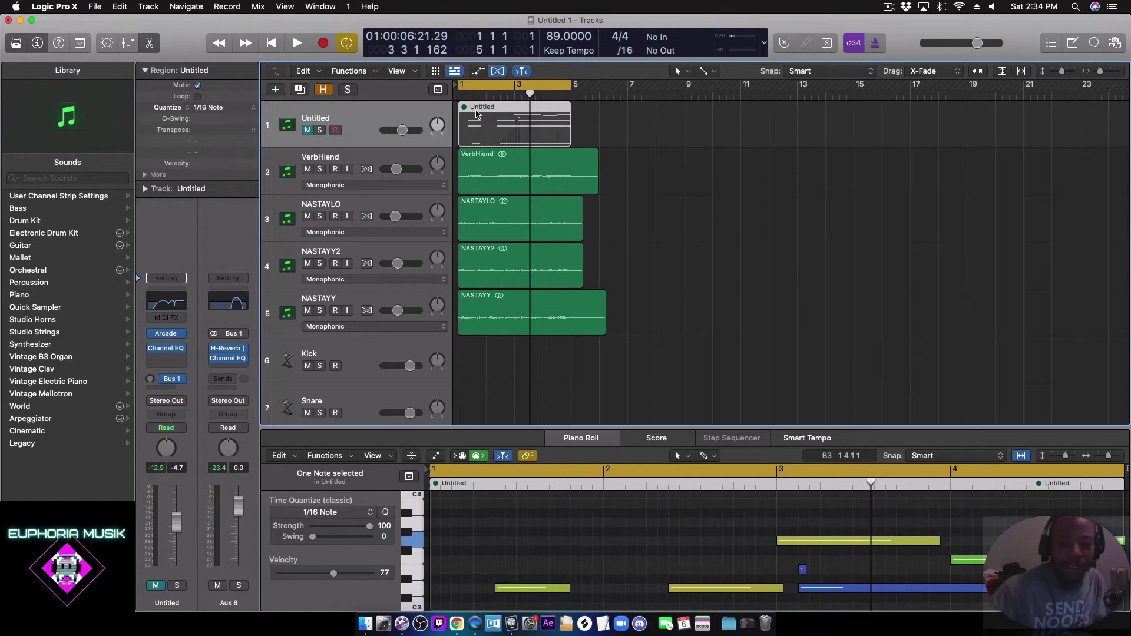
{"action": "left_click", "coordinate": [310, 130]}
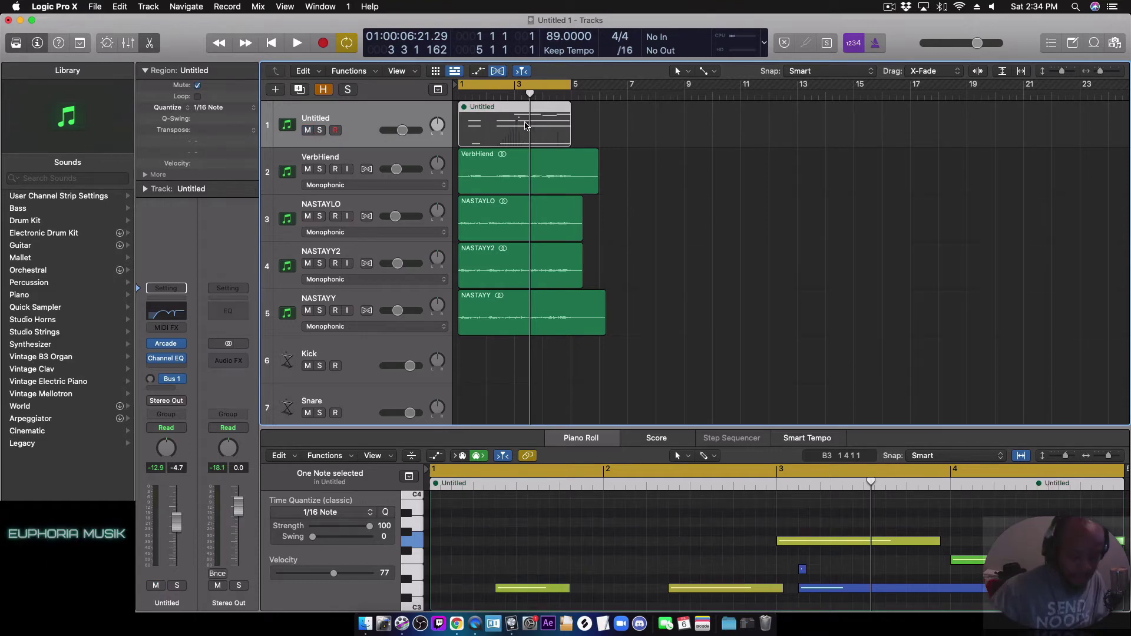
{"action": "key", "text": "ctrl+m"}
{"action": "key", "text": "space"}
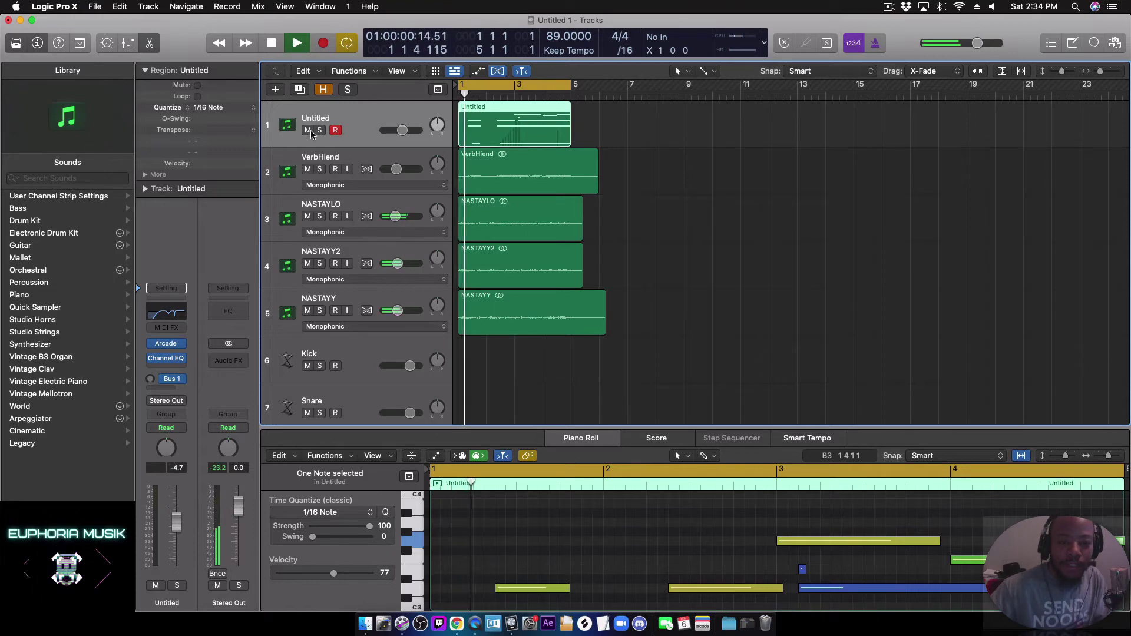
{"action": "left_click", "coordinate": [320, 130]}
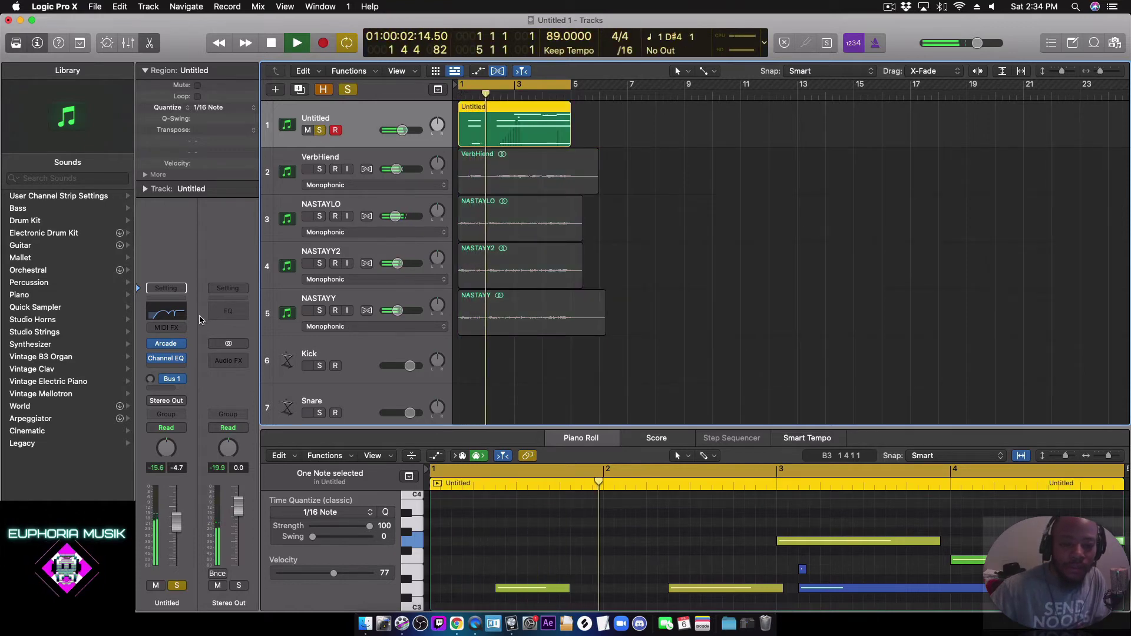
Step: Shape the Untitled track's Channel EQ with a +7.3 dB boost at 184 Hz, a -5.2 dB dip at 775 Hz and an 1800 Hz high cut
{"action": "left_click", "coordinate": [167, 314]}
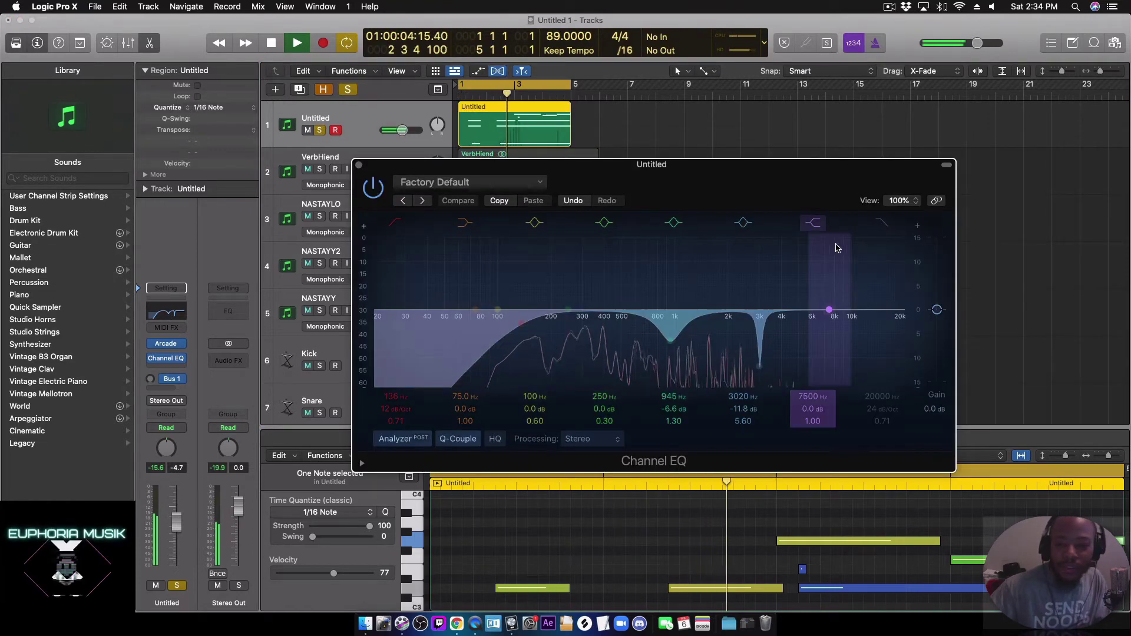
{"action": "left_click_drag", "start_coordinate": [900, 310], "coordinate": [654, 322]}
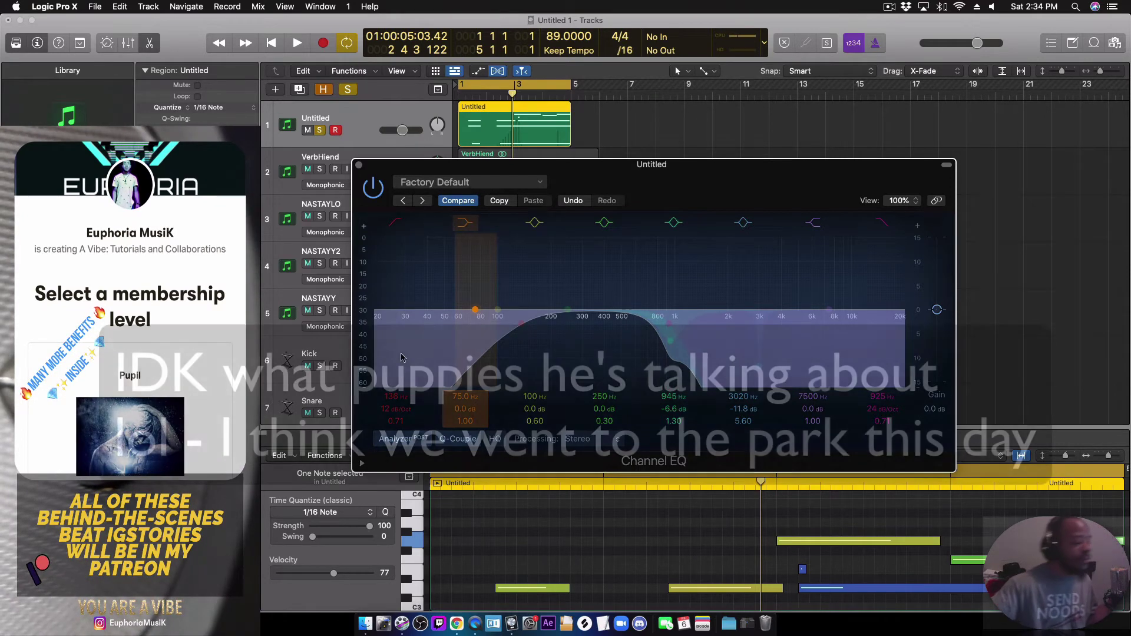
{"action": "key", "text": "space"}
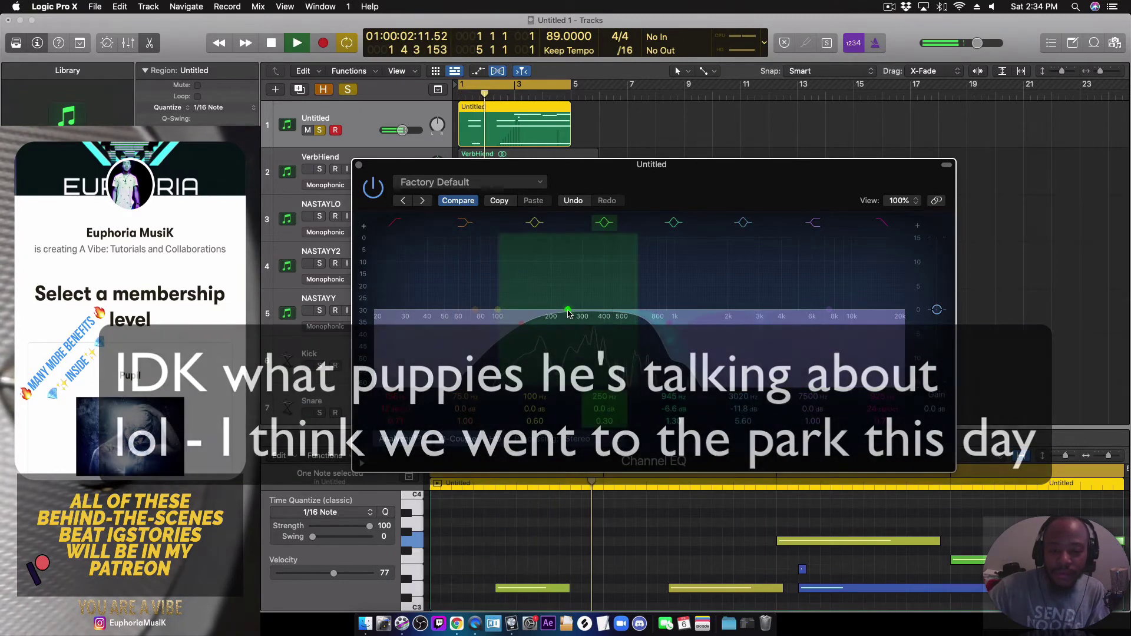
{"action": "left_click_drag", "start_coordinate": [607, 314], "coordinate": [544, 270]}
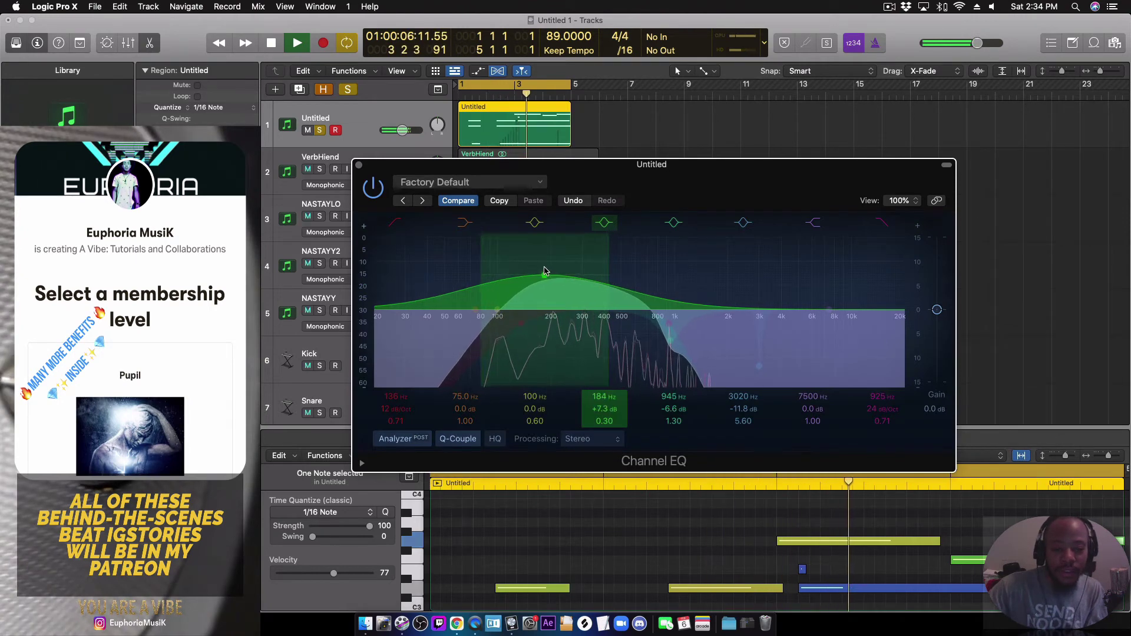
{"action": "left_click_drag", "start_coordinate": [670, 342], "coordinate": [654, 334]}
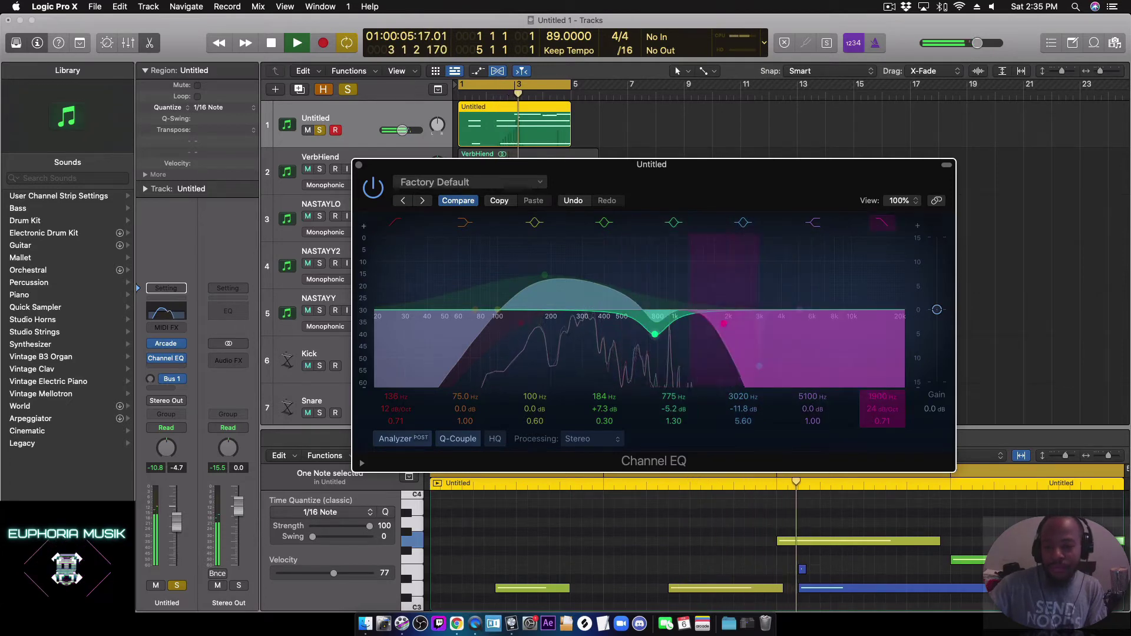
{"action": "left_click_drag", "start_coordinate": [724, 324], "coordinate": [717, 323]}
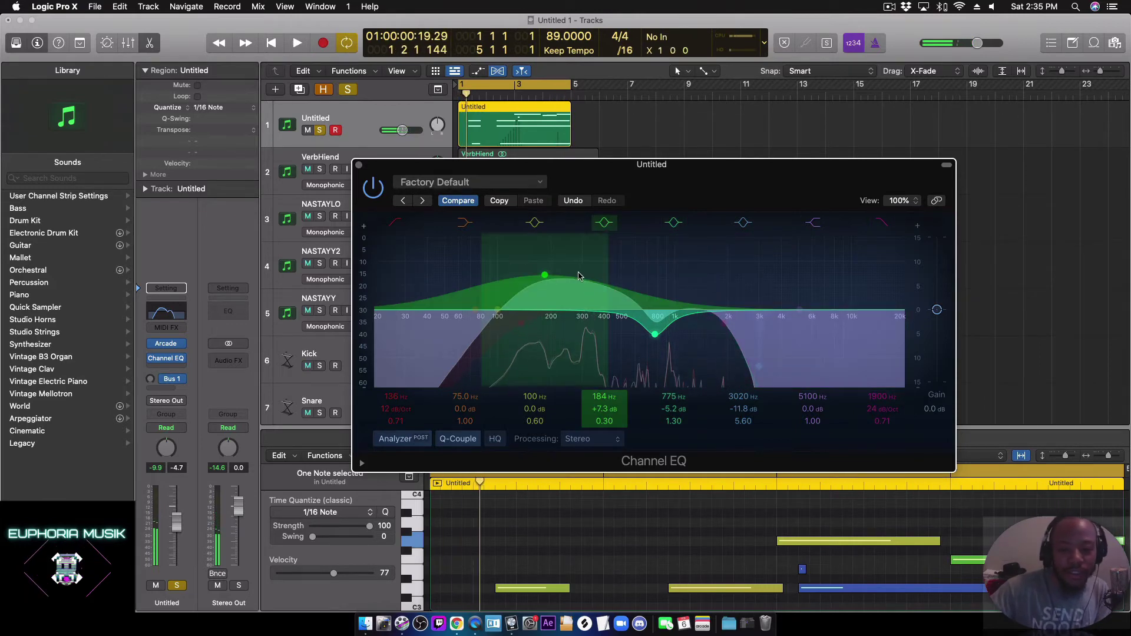
Step: Insert the Waves OneKnob Phatter in stereo on the Untitled track, set it to about 8.7 and close both plug-in windows
{"action": "left_click", "coordinate": [175, 367]}
{"action": "mouse_move", "coordinate": [204, 390]}
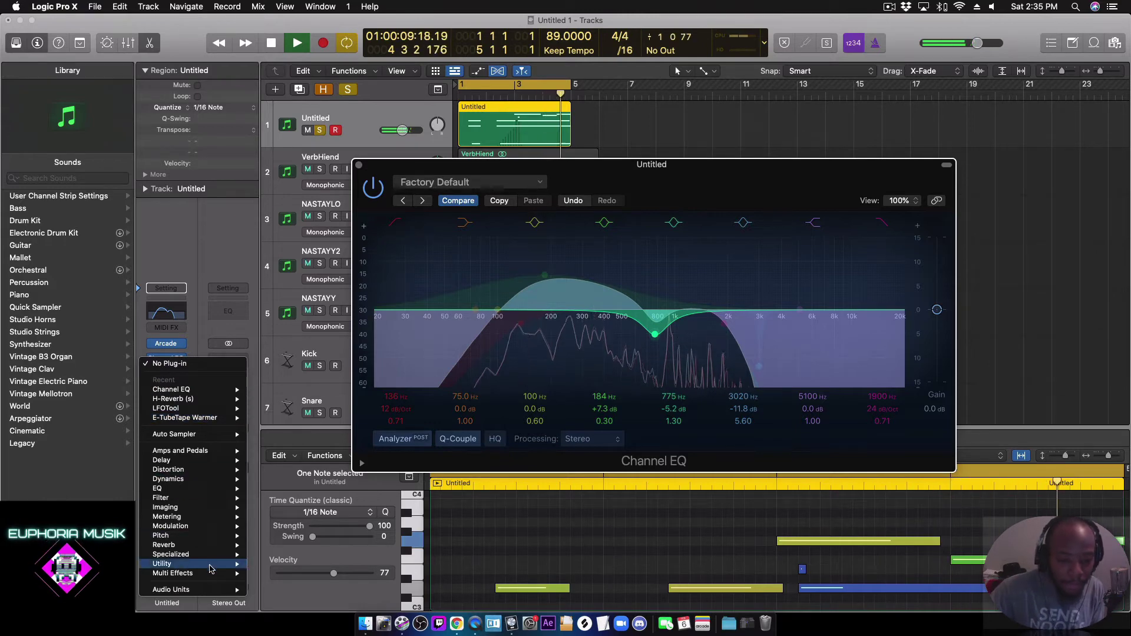
{"action": "mouse_move", "coordinate": [203, 590]}
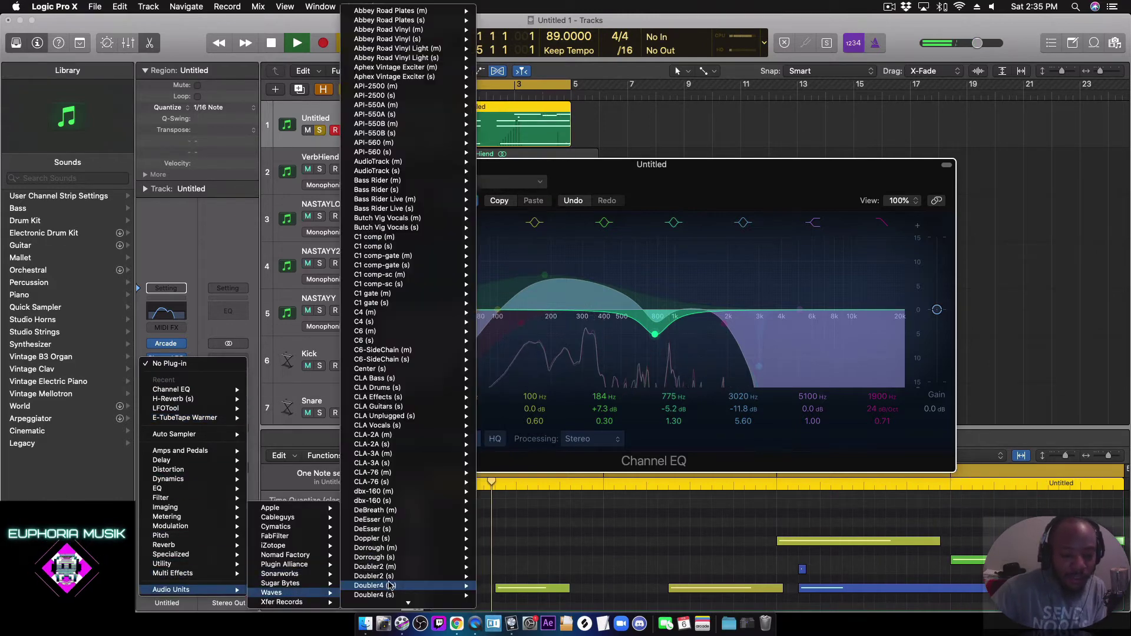
{"action": "mouse_move", "coordinate": [272, 593]}
{"action": "mouse_move", "coordinate": [388, 607]}
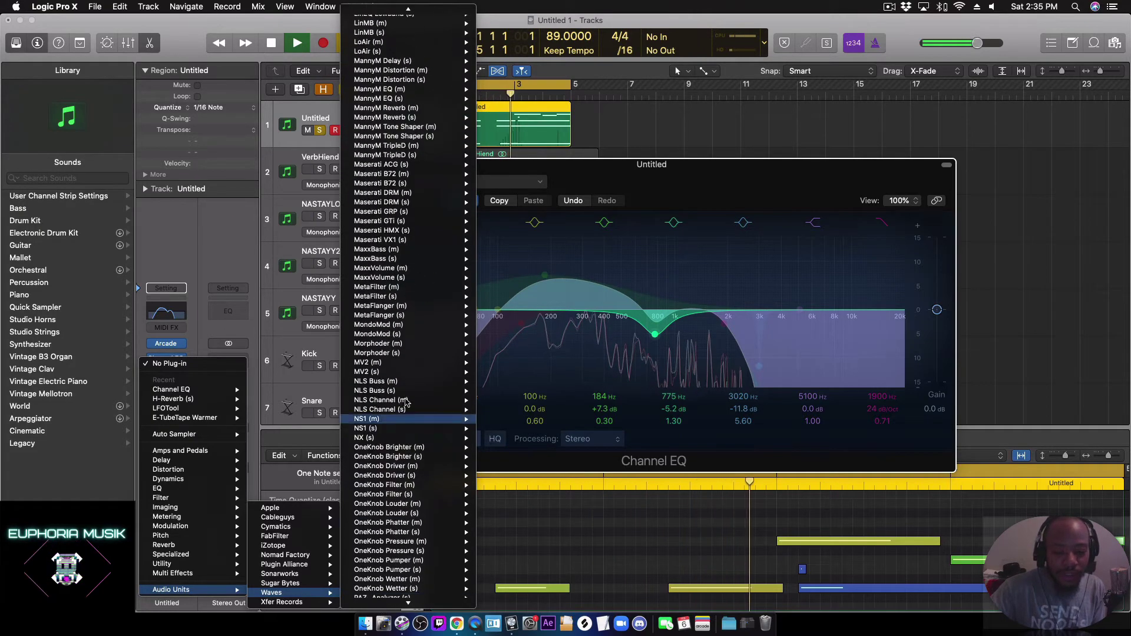
{"action": "mouse_move", "coordinate": [419, 534]}
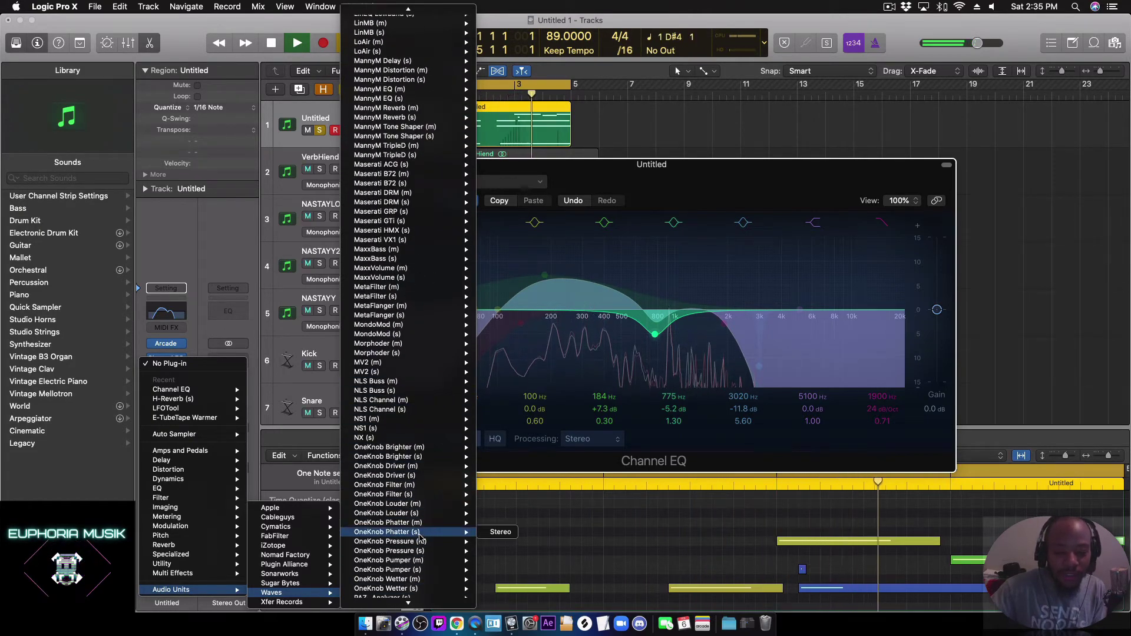
{"action": "left_click", "coordinate": [495, 531]}
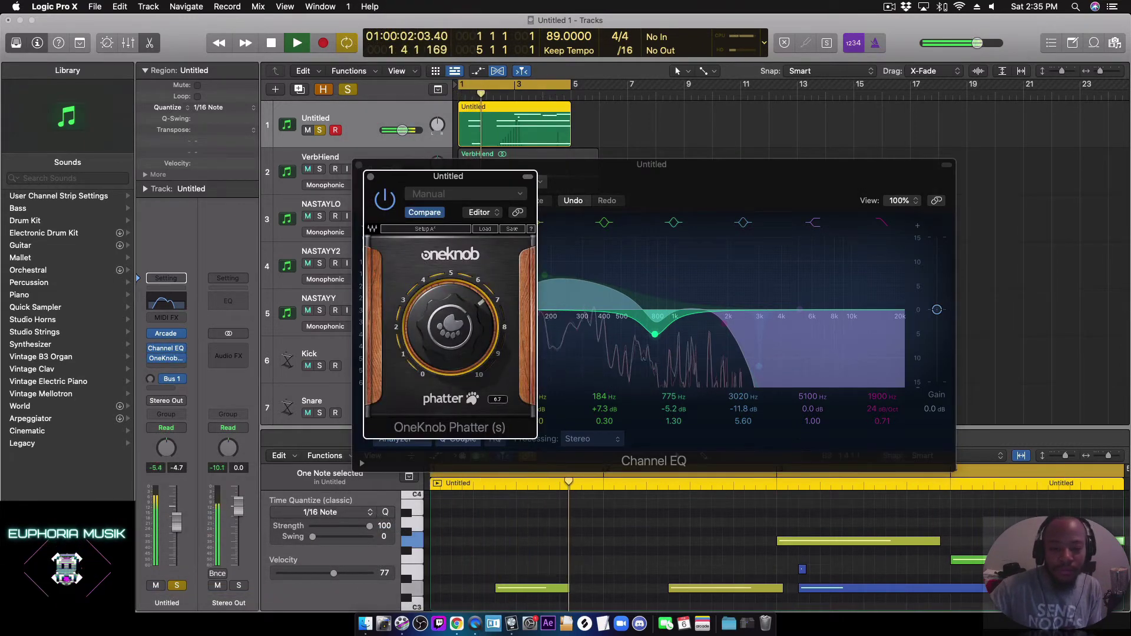
{"action": "left_click_drag", "start_coordinate": [430, 321], "coordinate": [435, 306]}
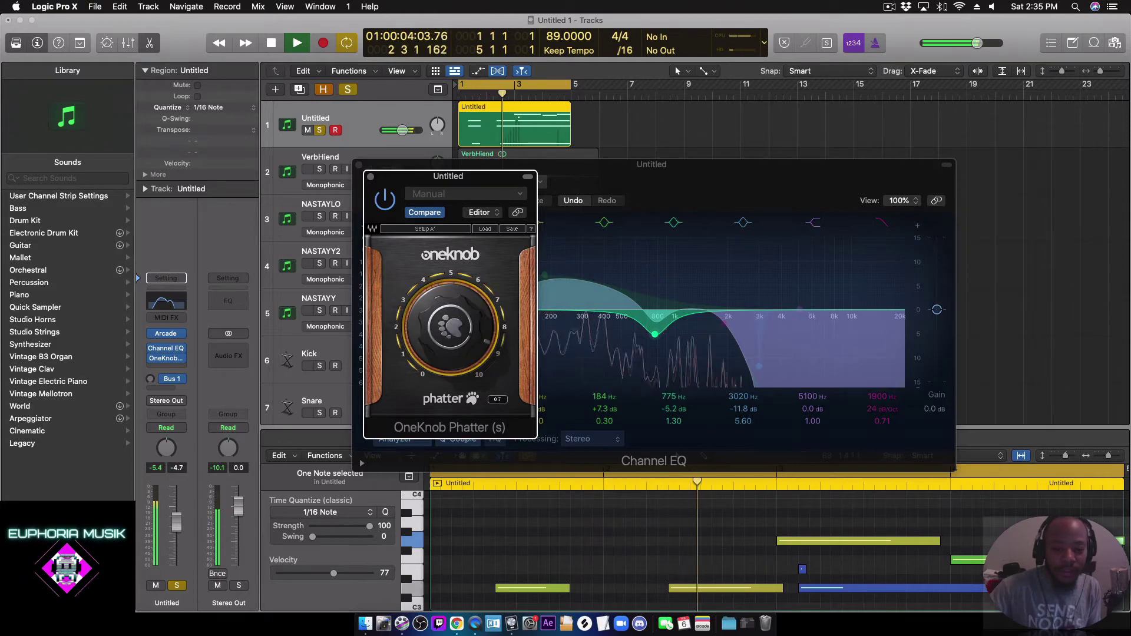
{"action": "left_click", "coordinate": [370, 177]}
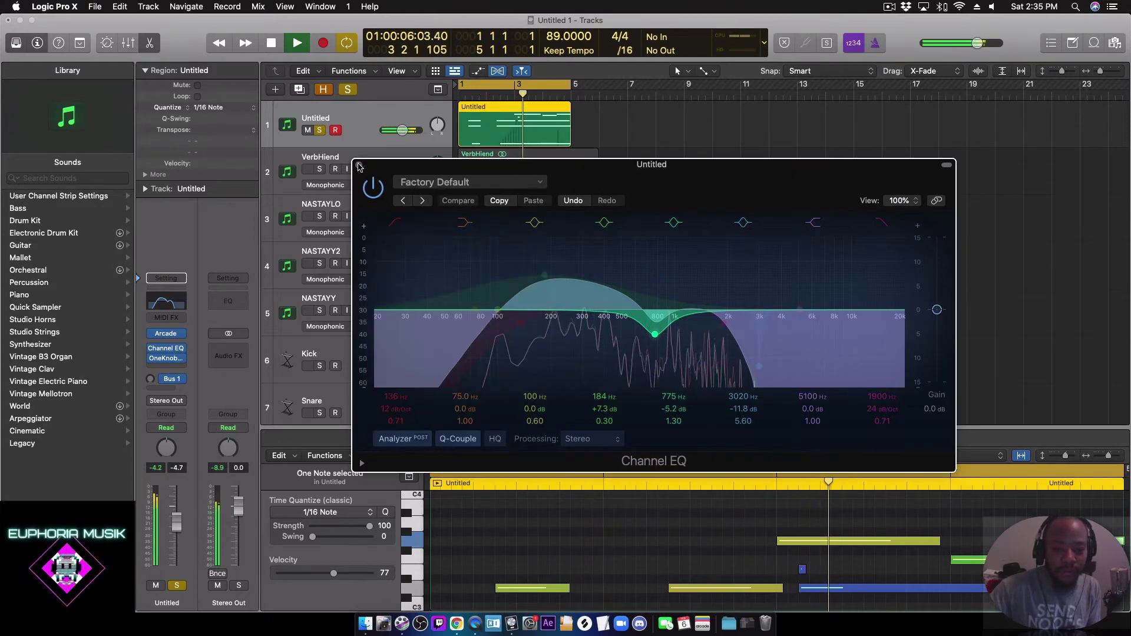
{"action": "left_click", "coordinate": [359, 166]}
Step: Insert E-TubeTape Warmer on the Untitled track with the tone at LF 8.9, Tape enabled and a tape speed of 15 ips
{"action": "left_click", "coordinate": [166, 368]}
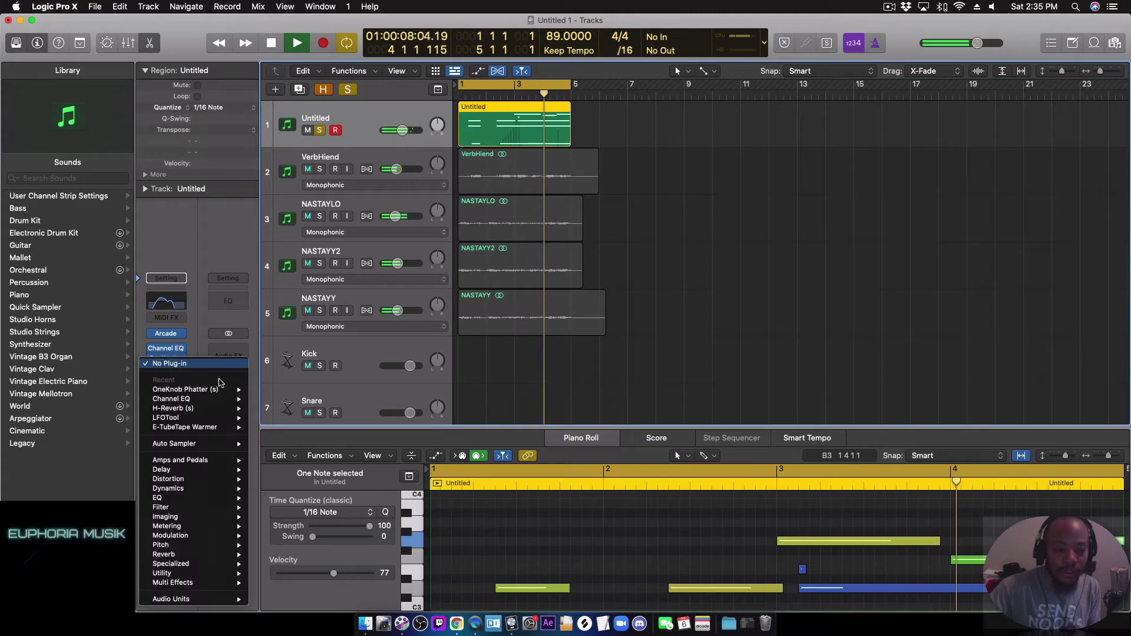
{"action": "mouse_move", "coordinate": [224, 427]}
{"action": "left_click", "coordinate": [276, 428]}
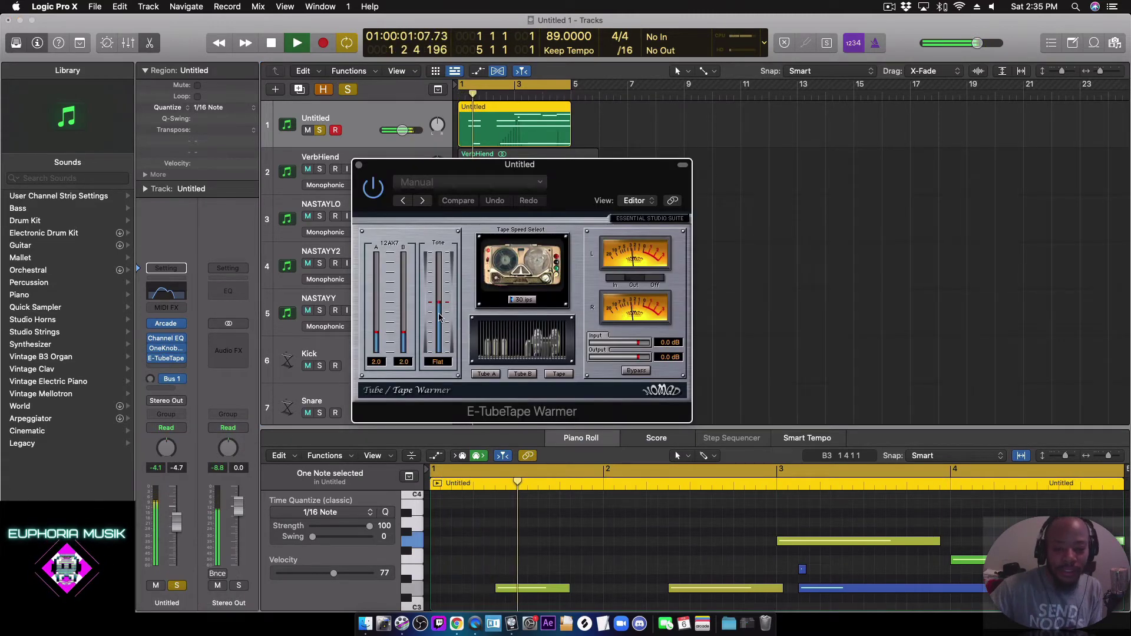
{"action": "left_click_drag", "start_coordinate": [439, 317], "coordinate": [439, 331]}
{"action": "left_click", "coordinate": [558, 374]}
{"action": "left_click", "coordinate": [522, 300]}
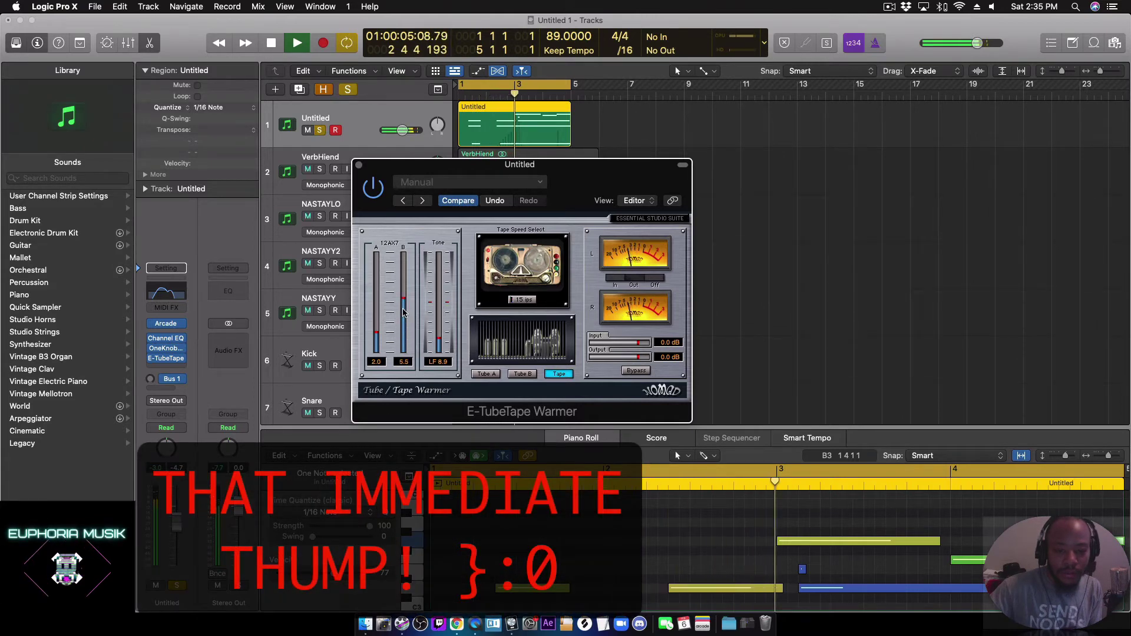
Step: Enable Tube A and Tube B in E-TubeTape Warmer, setting A to 1.0, B to 4.1 and the tone to LF 3.1
{"action": "left_click", "coordinate": [518, 375]}
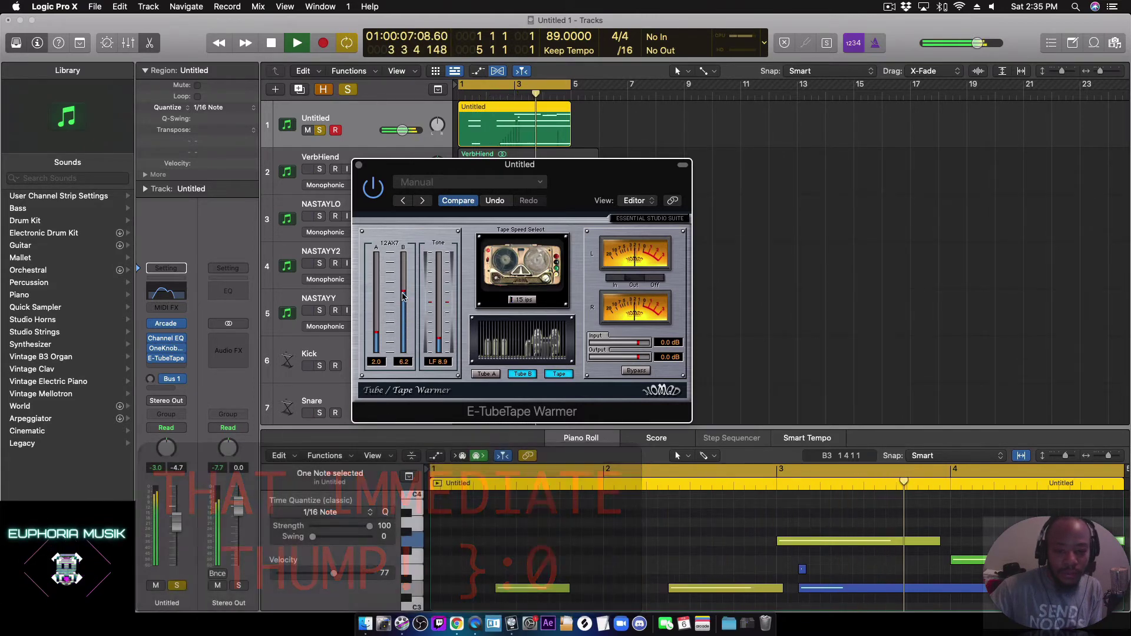
{"action": "left_click_drag", "start_coordinate": [404, 294], "coordinate": [405, 286]}
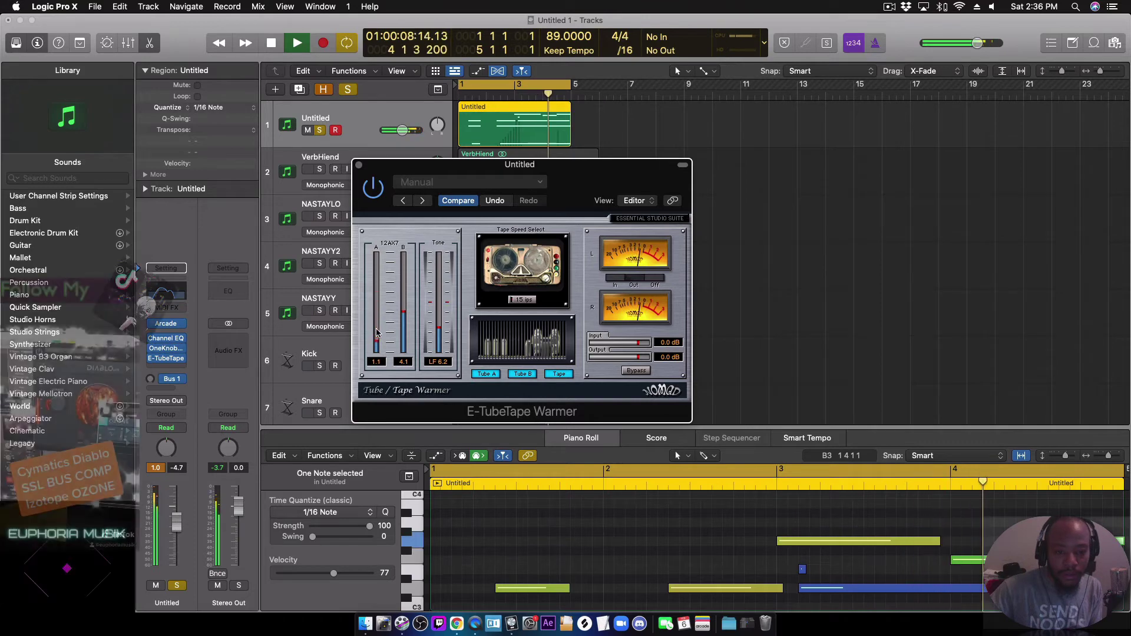
{"action": "left_click_drag", "start_coordinate": [376, 327], "coordinate": [376, 330]}
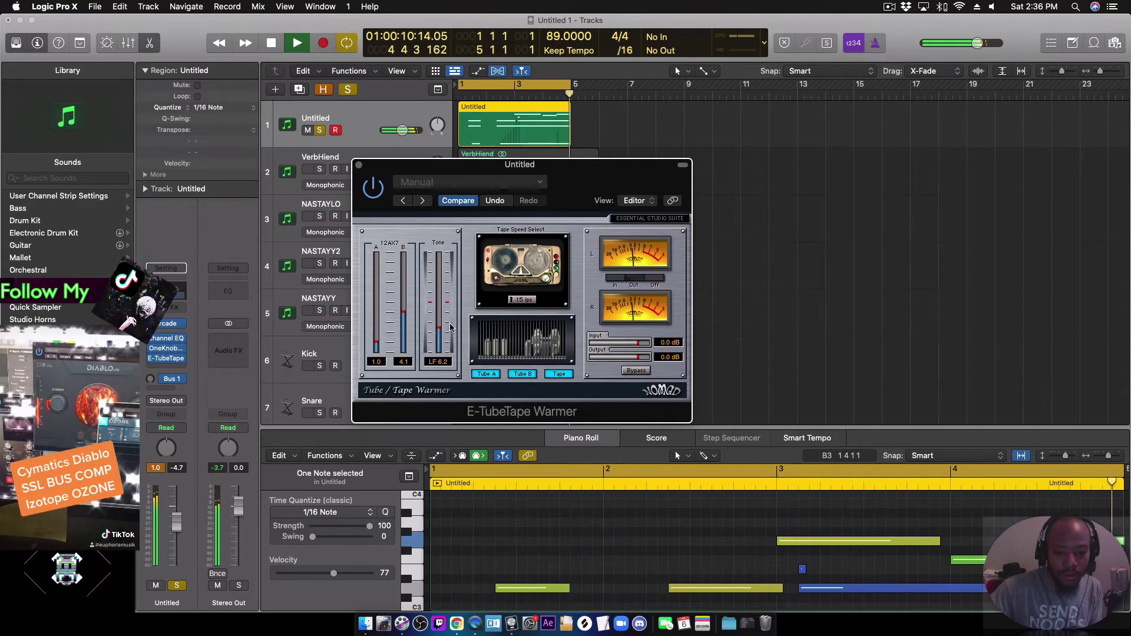
{"action": "left_click", "coordinate": [522, 300]}
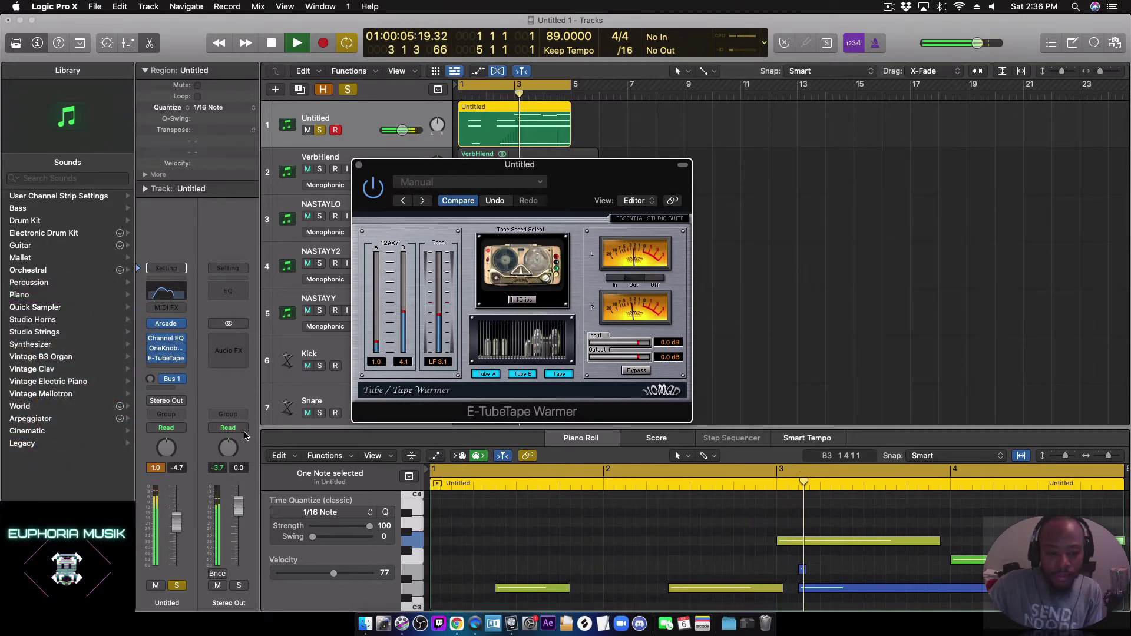
Step: Raise the Untitled track's fader to -4.4 dB, close the E-TubeTape Warmer window and stop playback
{"action": "left_click_drag", "start_coordinate": [177, 527], "coordinate": [177, 521]}
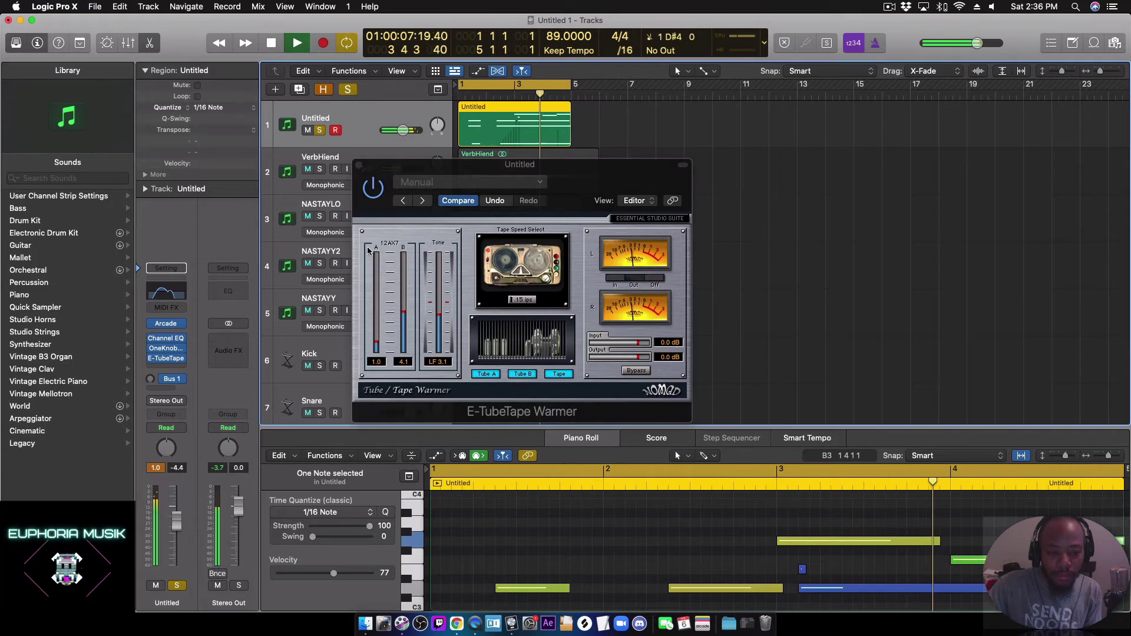
{"action": "left_click", "coordinate": [359, 166]}
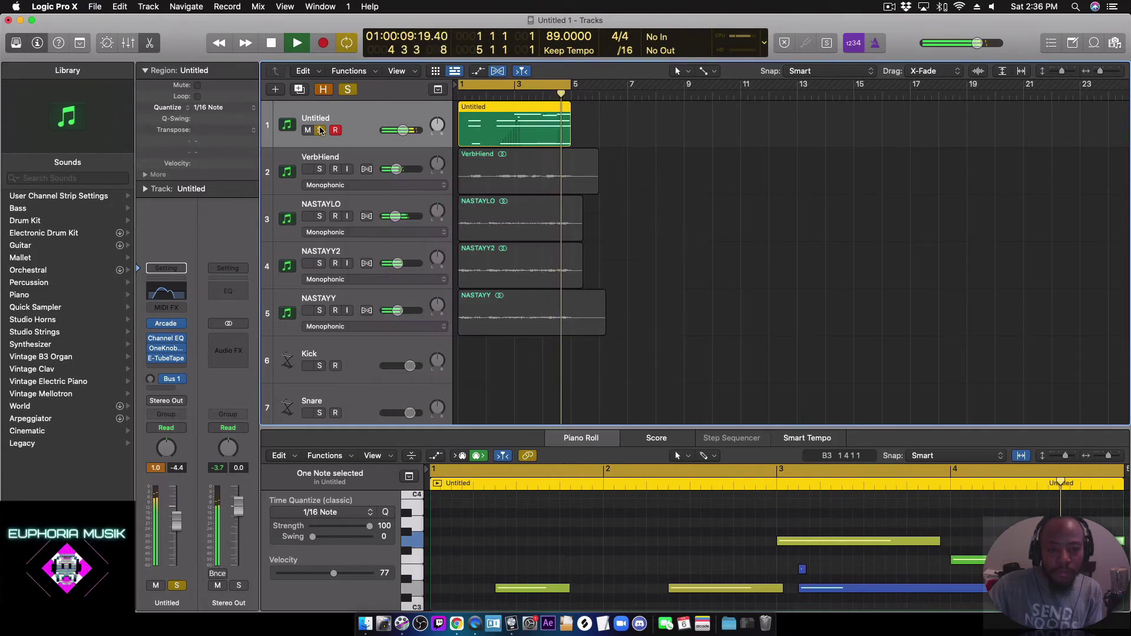
{"action": "key", "text": "space"}
Step: Bounce the Untitled region in place to a new track named TapedBassey with the source muted, and unsolo the Untitled track
{"action": "right_click", "coordinate": [555, 133]}
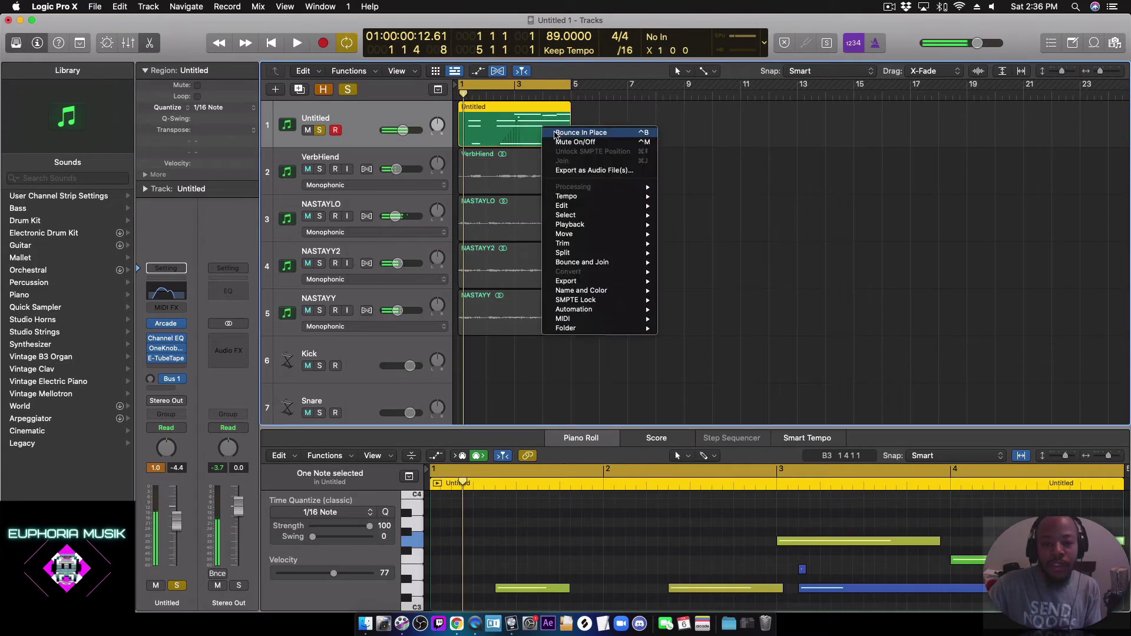
{"action": "left_click", "coordinate": [558, 133]}
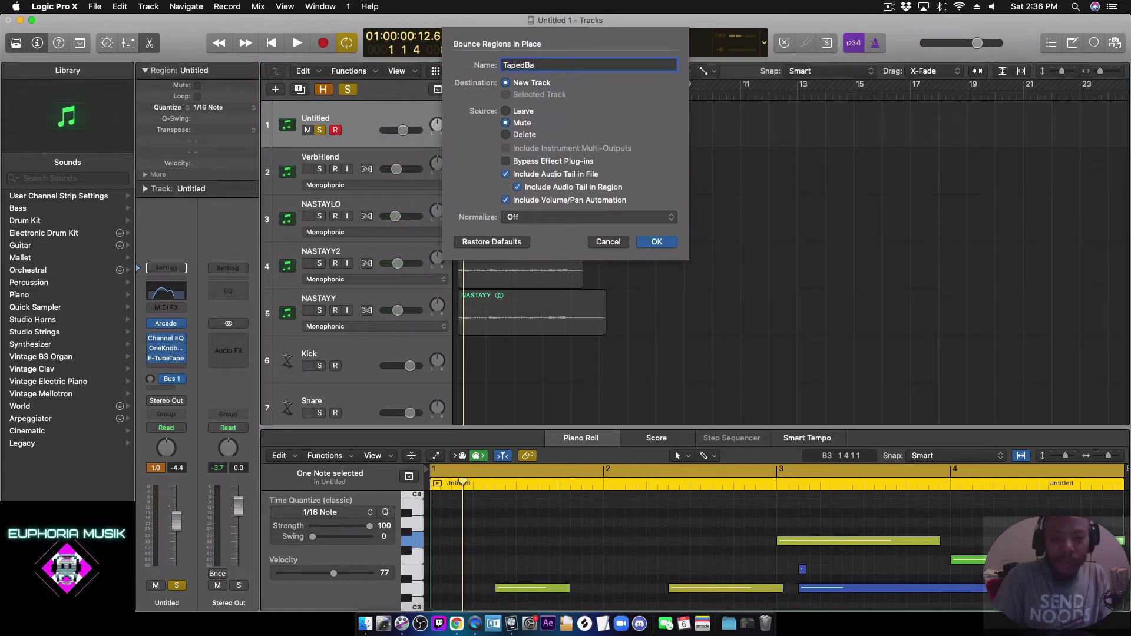
{"action": "key", "text": "Return"}
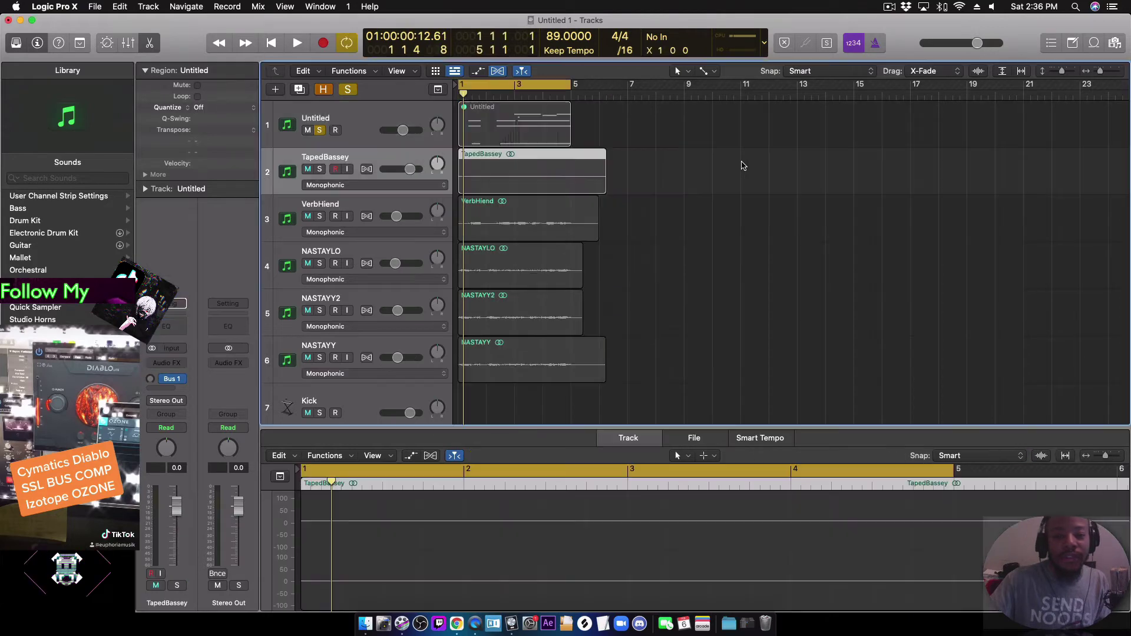
{"action": "left_click", "coordinate": [321, 131]}
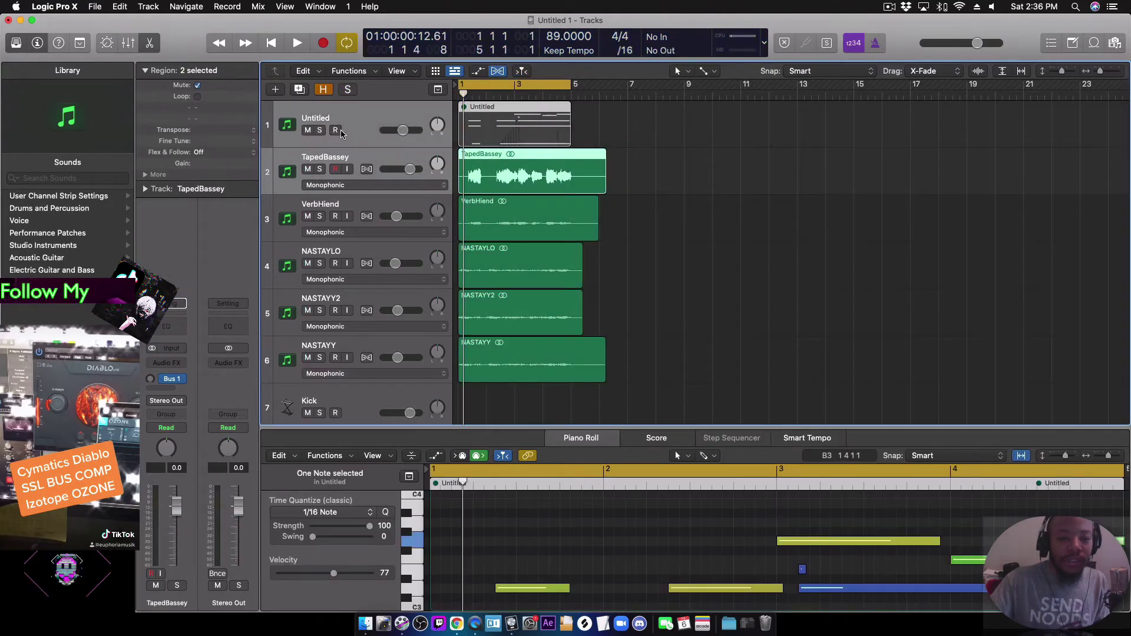
Step: Play the full loop, deselect the regions, lower TapedBassey's fader to -5.8 dB and stop playback
{"action": "key", "text": "space"}
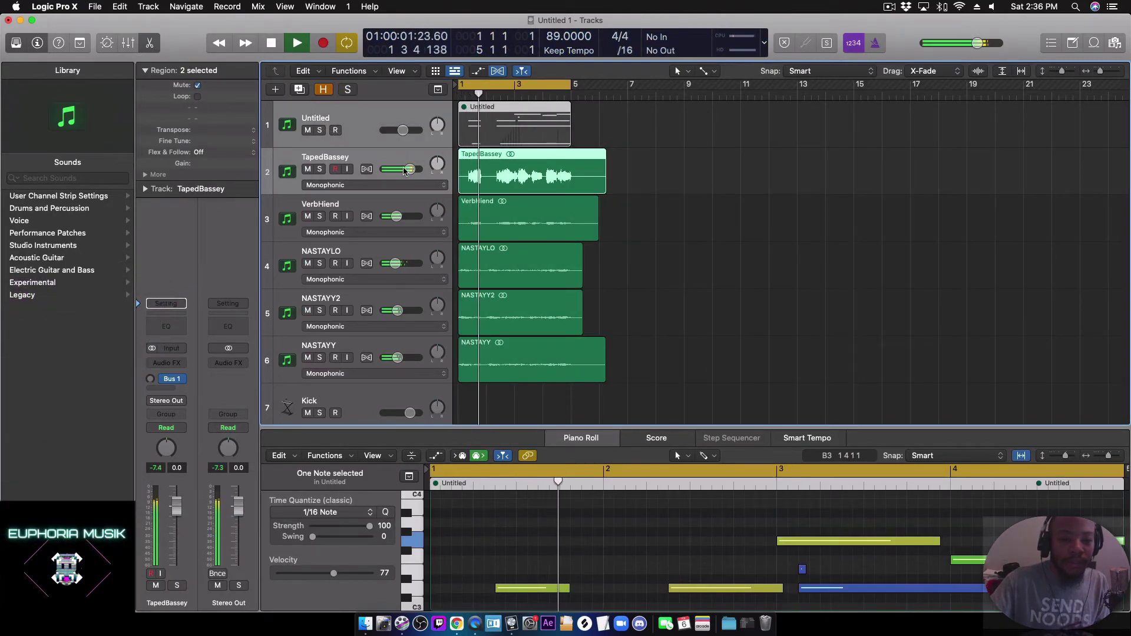
{"action": "left_click_drag", "start_coordinate": [411, 169], "coordinate": [388, 175]}
{"action": "left_click", "coordinate": [639, 174]}
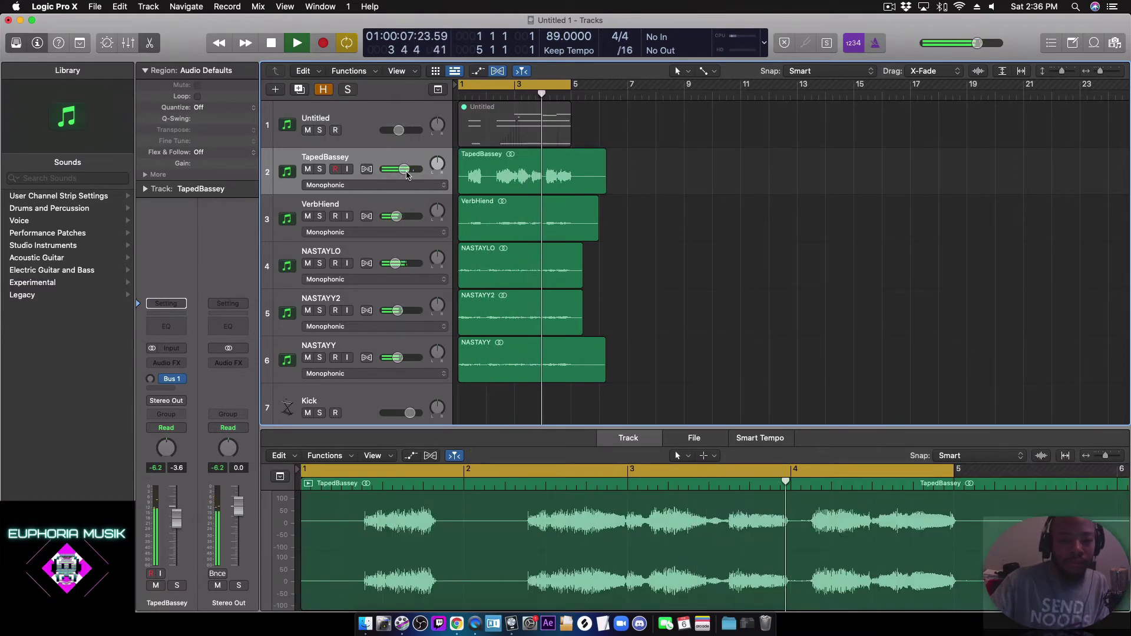
{"action": "left_click_drag", "start_coordinate": [405, 169], "coordinate": [400, 170]}
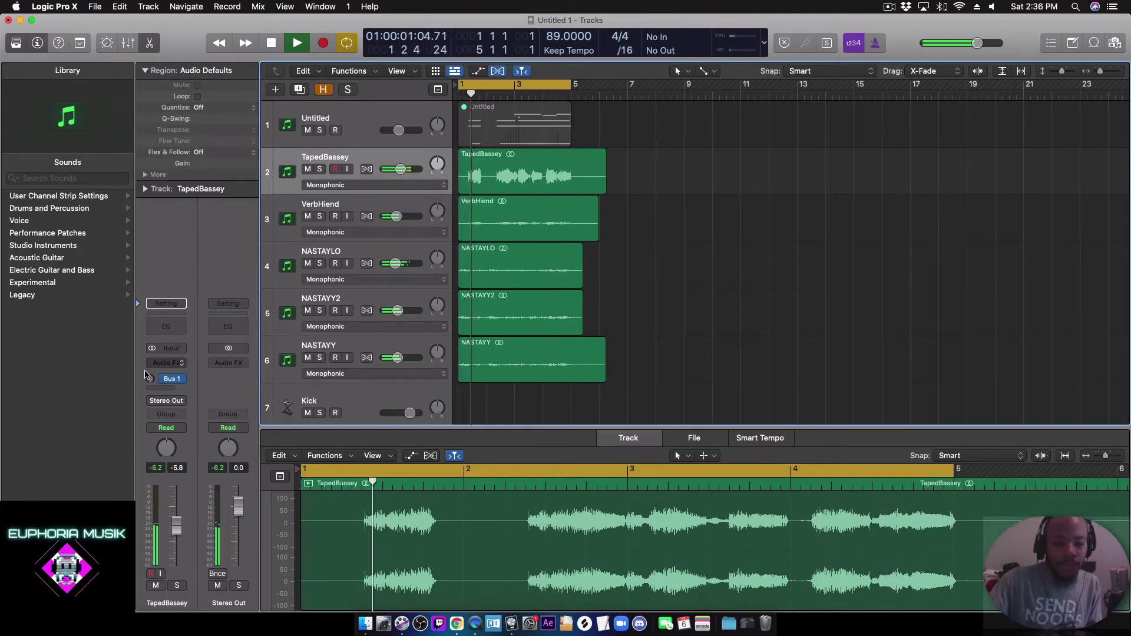
{"action": "key", "text": "space"}
Step: Insert the stereo Waves API-2500 (s) compressor on the TapedBassey track and start playback
{"action": "left_click", "coordinate": [177, 363]}
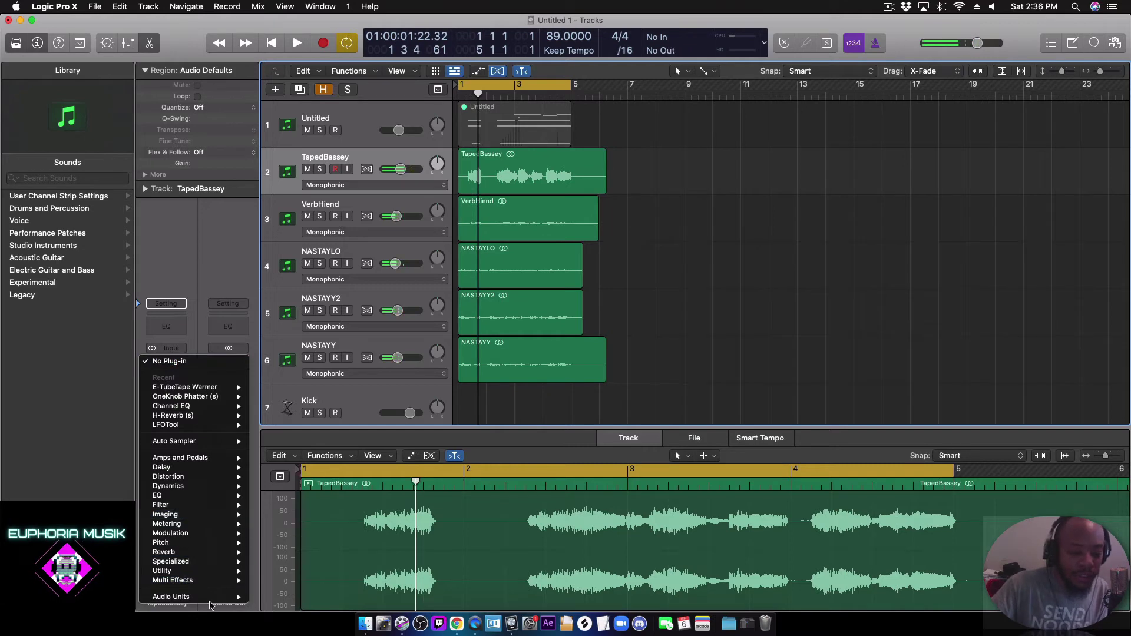
{"action": "mouse_move", "coordinate": [212, 599]}
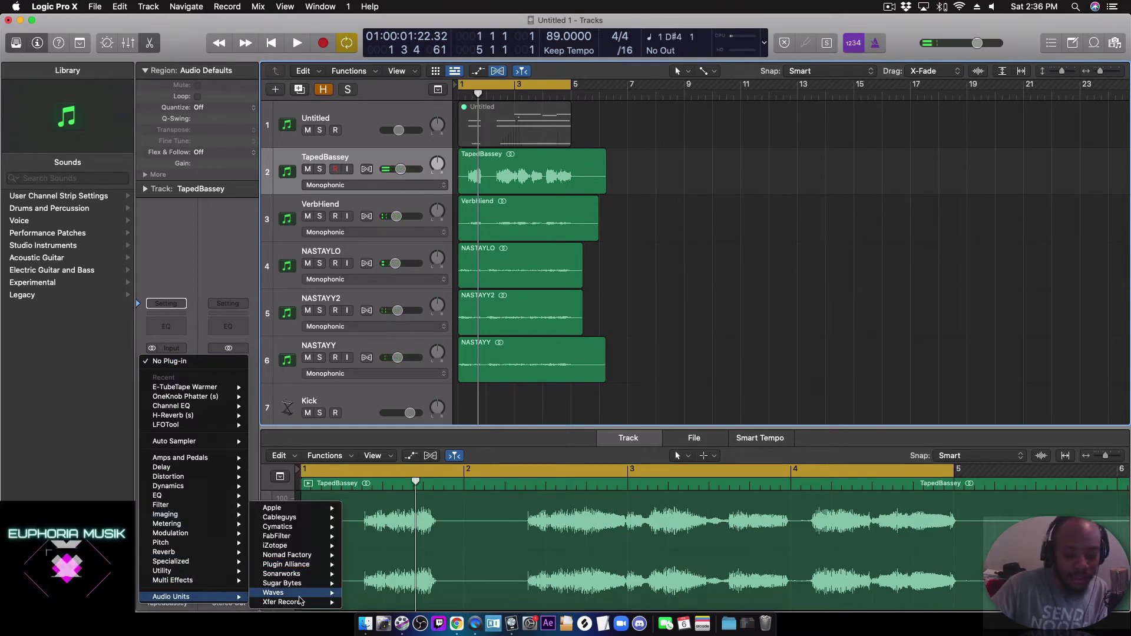
{"action": "mouse_move", "coordinate": [283, 593]}
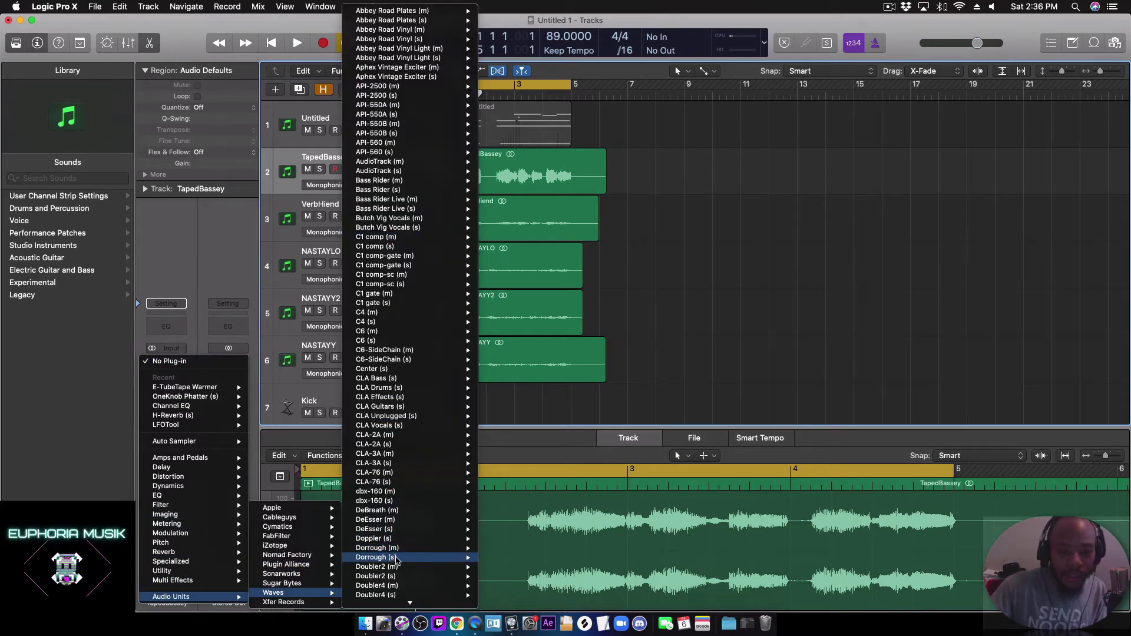
{"action": "scroll", "coordinate": [377, 559], "scroll_direction": "down", "scroll_amount": 3}
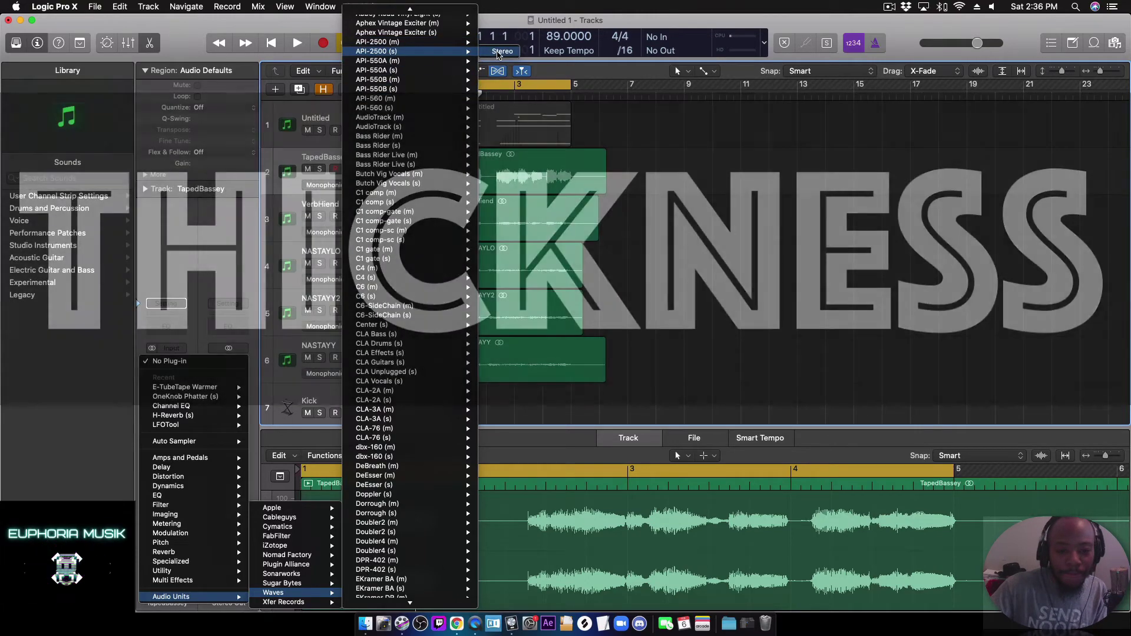
{"action": "left_click", "coordinate": [498, 54]}
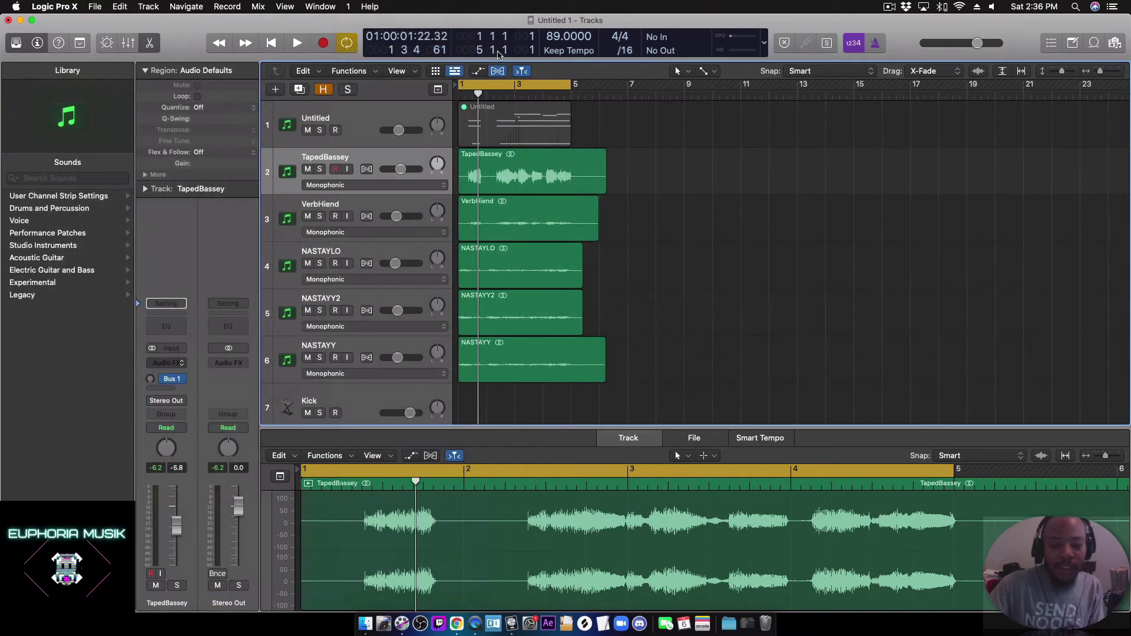
{"action": "key", "text": "space"}
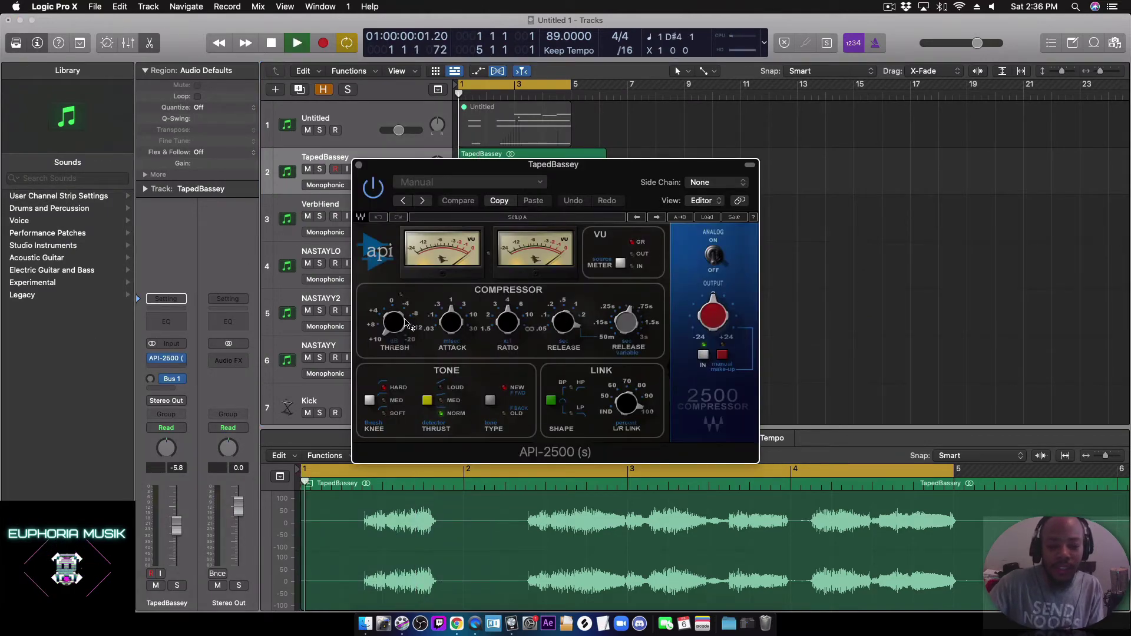
Step: Lower the API-2500 threshold to about +3, raise the output gain, and dial the variable release to 0.49 and attack to 1
{"action": "left_click_drag", "start_coordinate": [411, 327], "coordinate": [411, 318]}
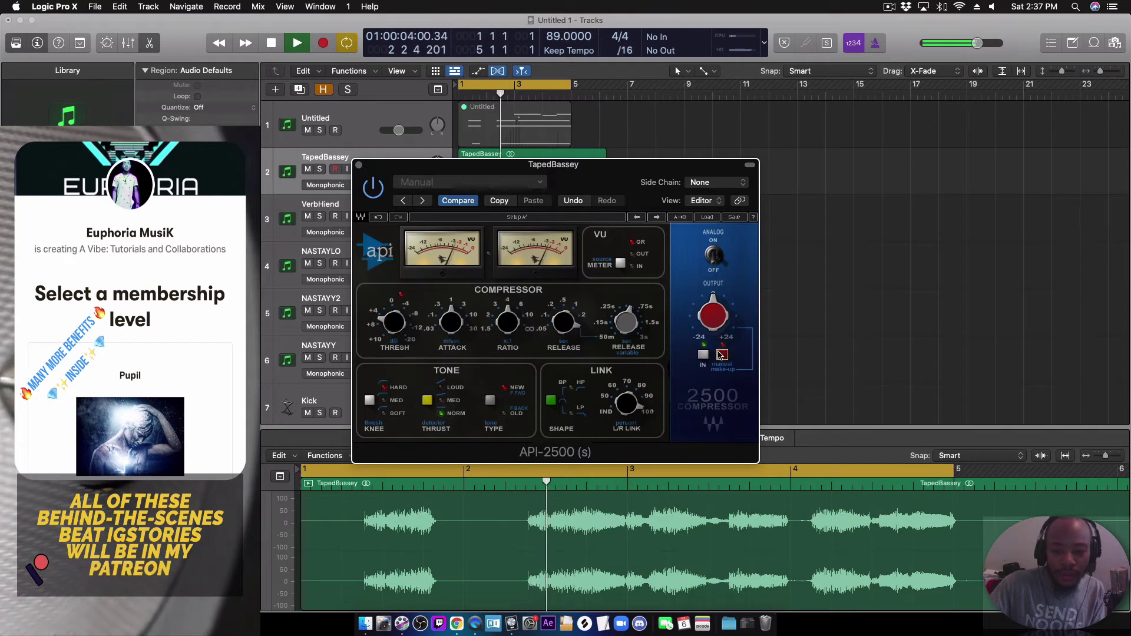
{"action": "left_click_drag", "start_coordinate": [394, 322], "coordinate": [394, 332]}
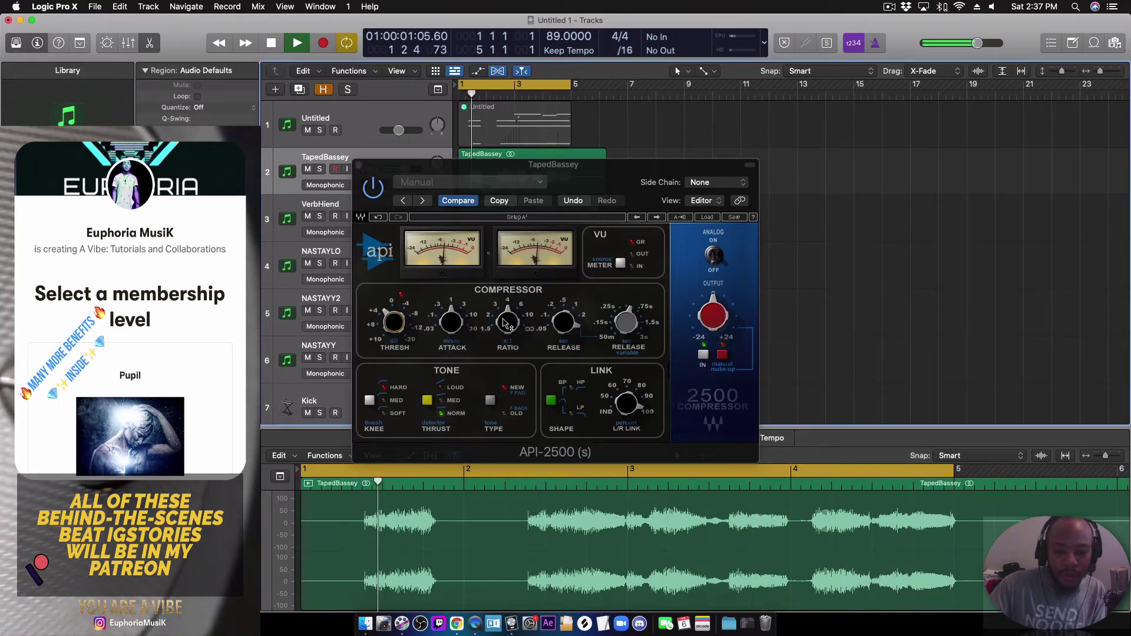
{"action": "left_click_drag", "start_coordinate": [713, 316], "coordinate": [713, 303]}
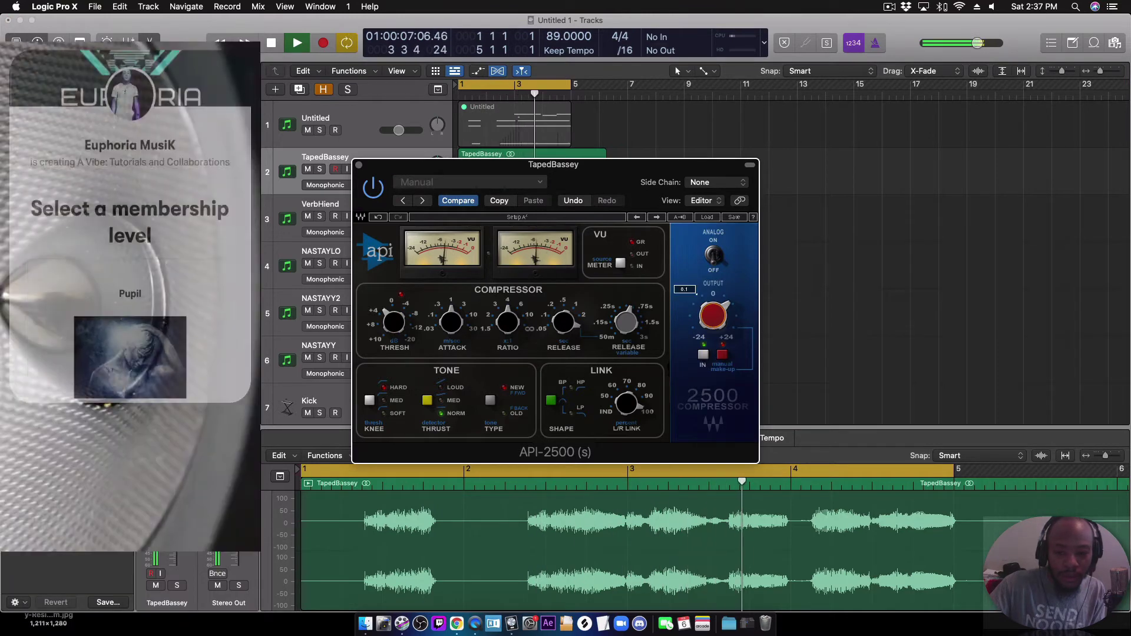
{"action": "left_click", "coordinate": [624, 322]}
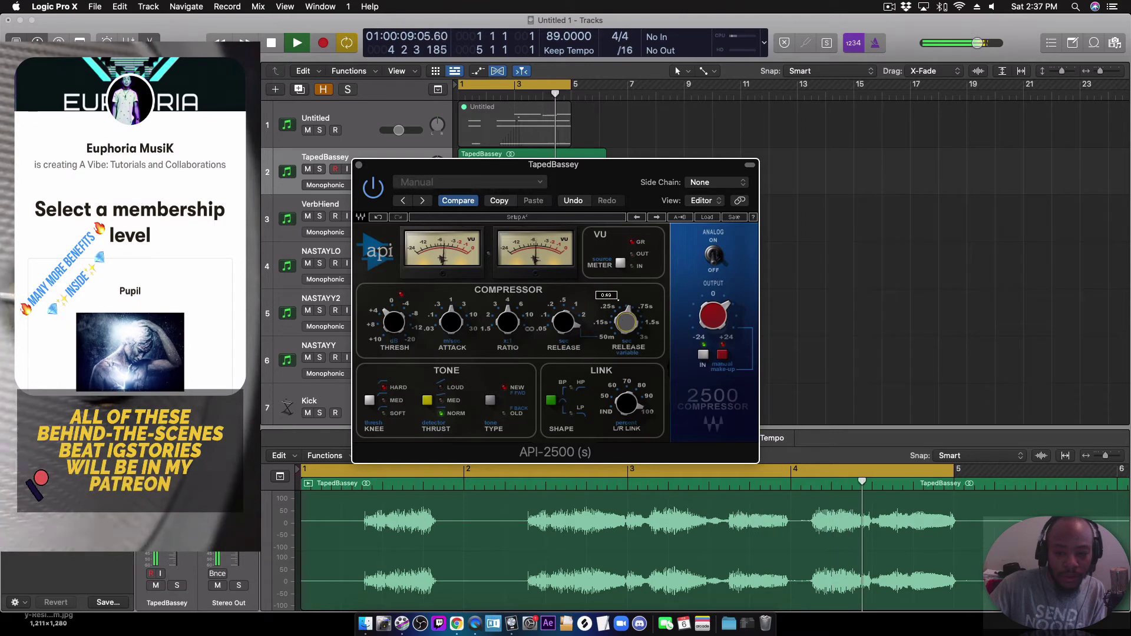
{"action": "mouse_move", "coordinate": [625, 322]}
{"action": "left_mouse_down"}
{"action": "mouse_move", "coordinate": [624, 310]}
{"action": "mouse_move", "coordinate": [626, 324]}
{"action": "left_mouse_up"}
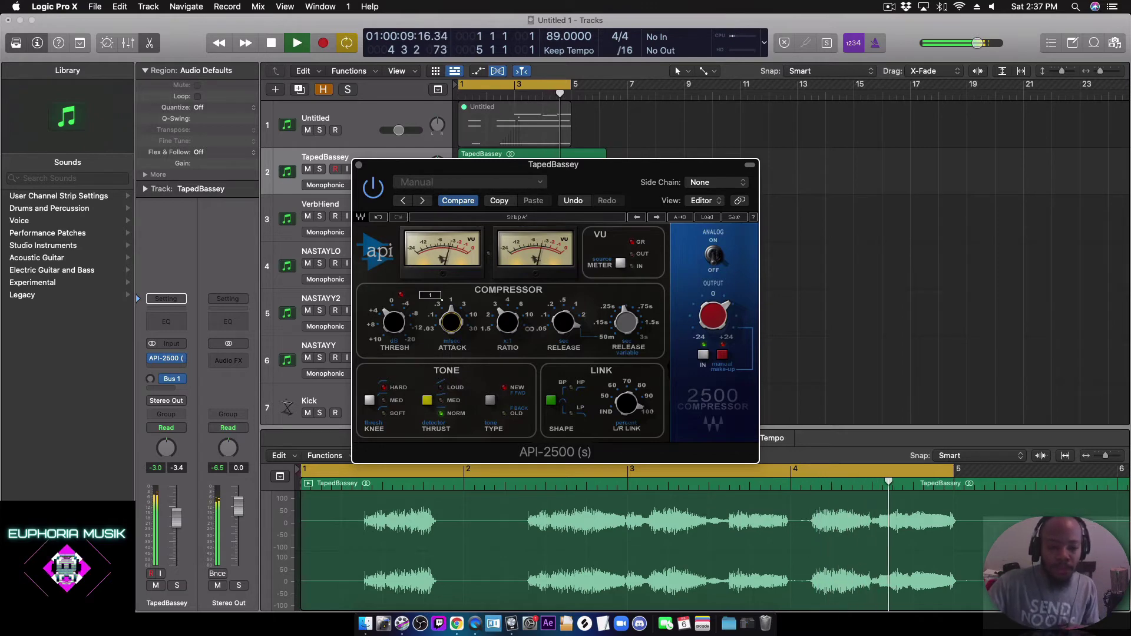
{"action": "left_click_drag", "start_coordinate": [452, 328], "coordinate": [441, 299]}
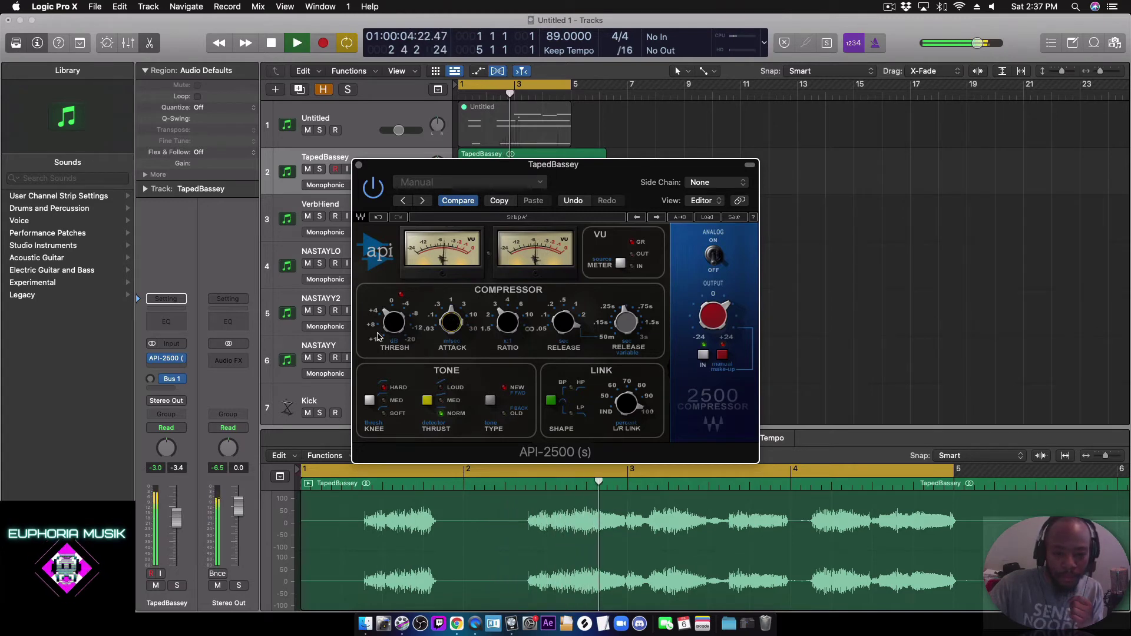
Step: Bring TapedBassey's fader down to -5.8 dB and remove its Bus 1 send
{"action": "left_click_drag", "start_coordinate": [176, 519], "coordinate": [176, 529]}
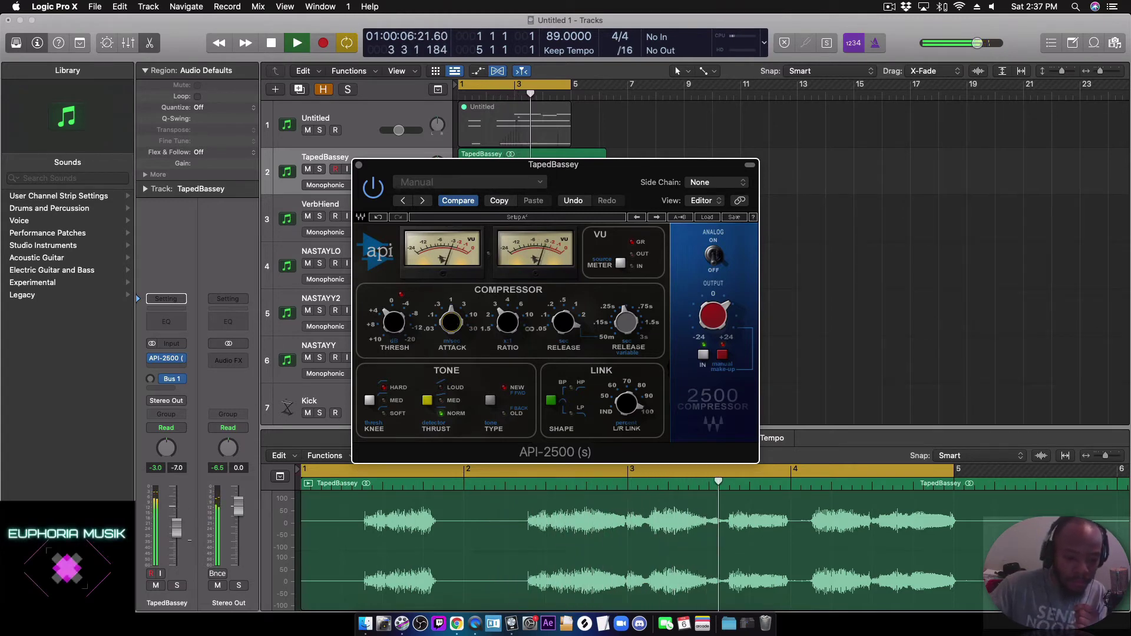
{"action": "left_click", "coordinate": [347, 271]}
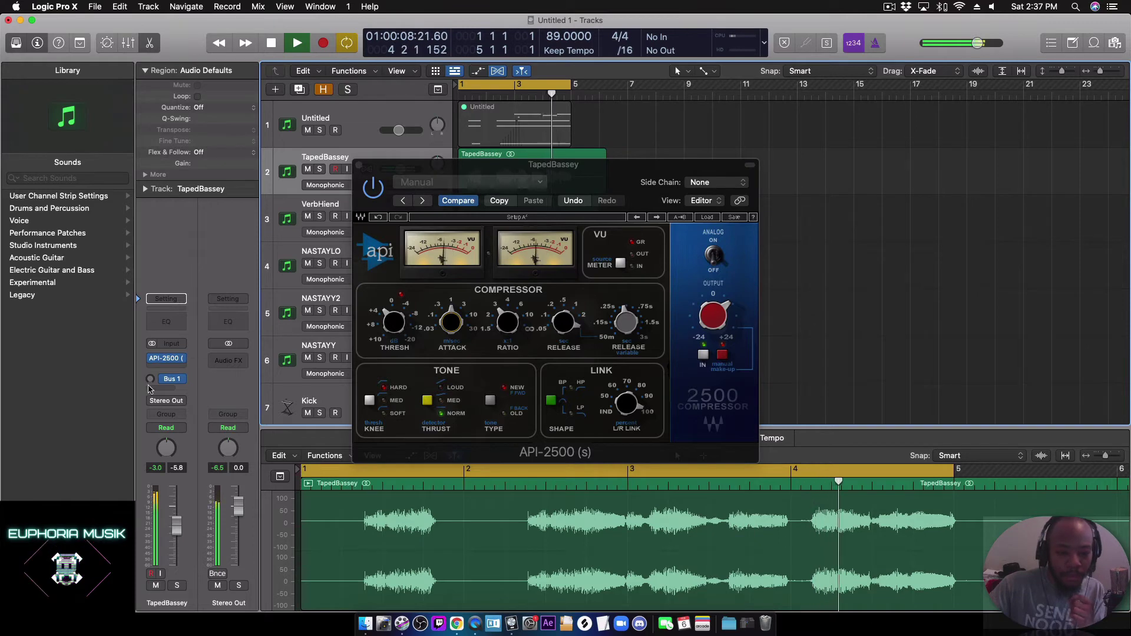
{"action": "left_click", "coordinate": [180, 383]}
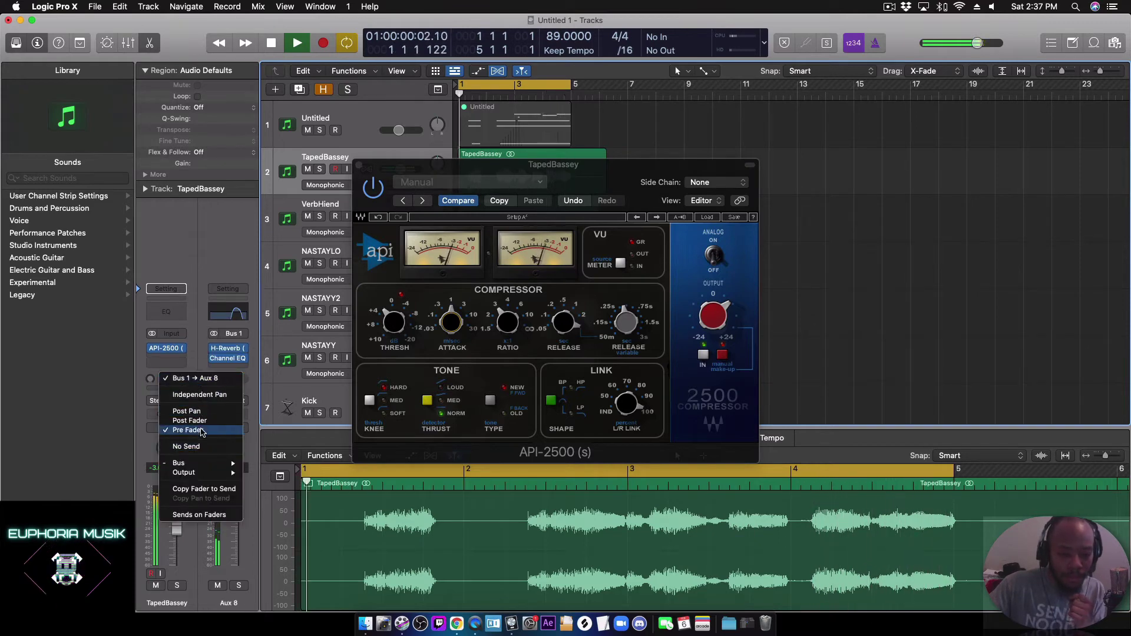
{"action": "left_click", "coordinate": [198, 447]}
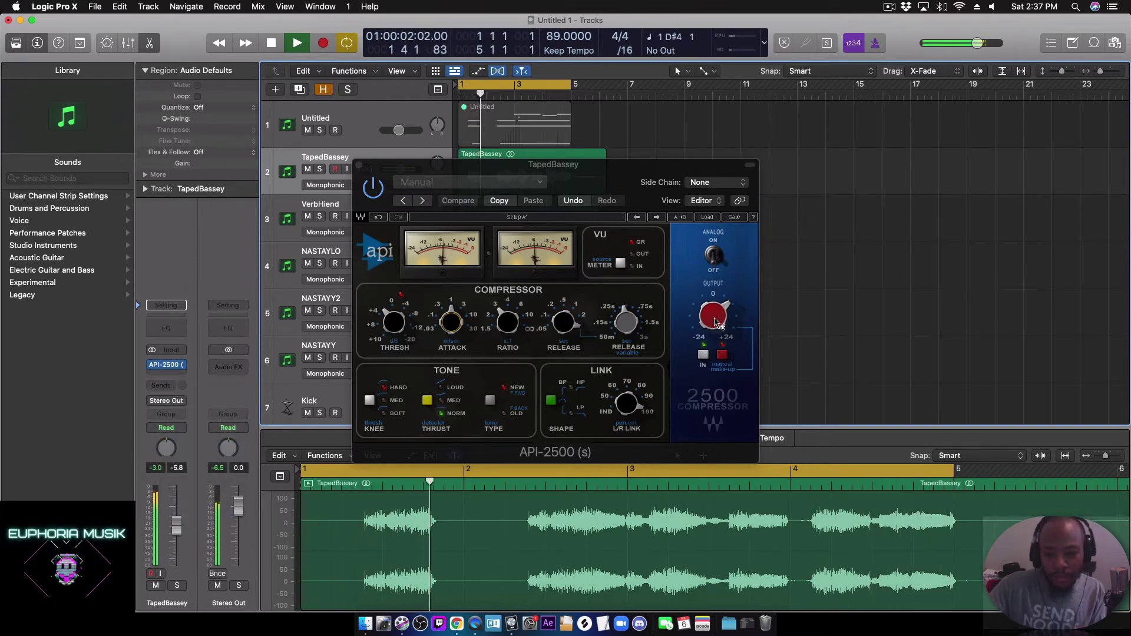
Step: Adjust the API-2500 output, set knee and thrust to Med and type to Old, and close the compressor window
{"action": "left_click_drag", "start_coordinate": [716, 322], "coordinate": [716, 315]}
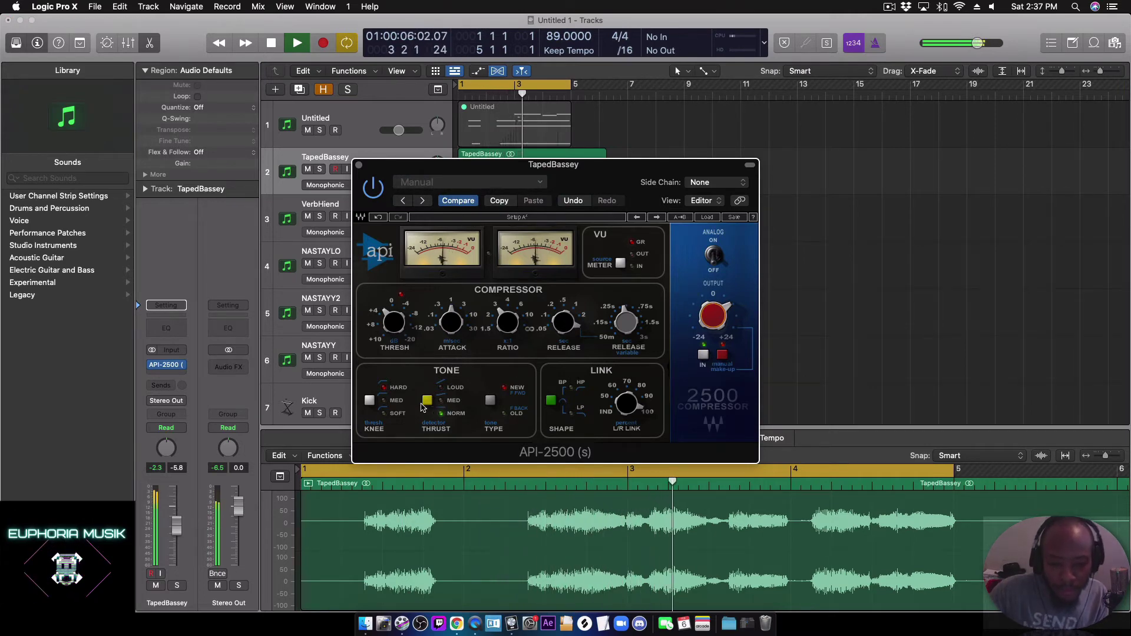
{"action": "left_click", "coordinate": [370, 402]}
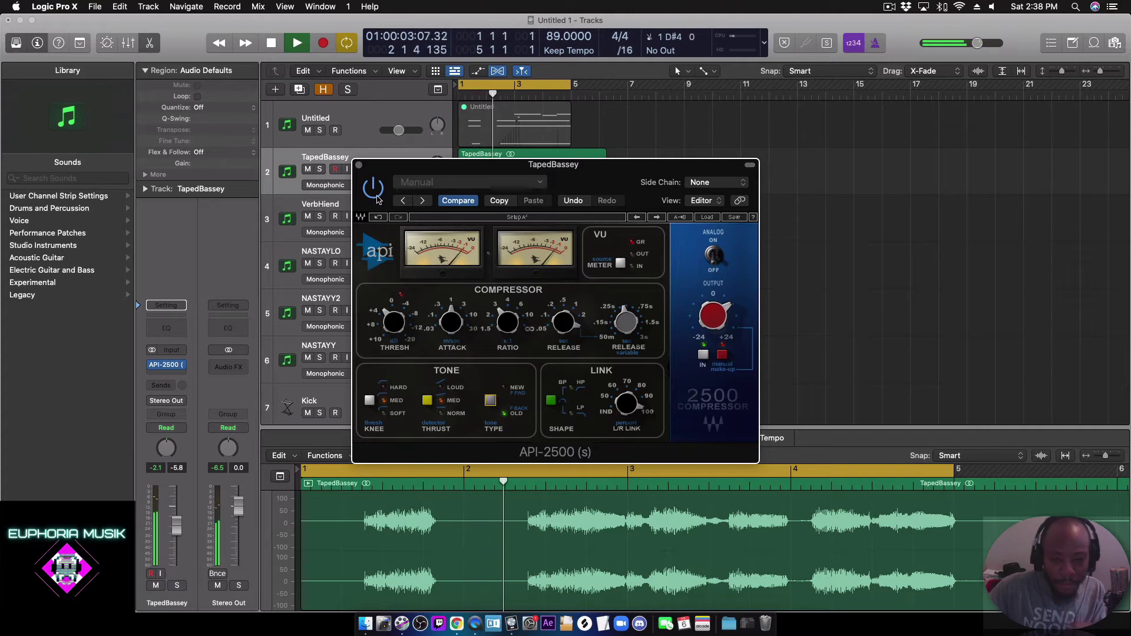
{"action": "left_click", "coordinate": [359, 166]}
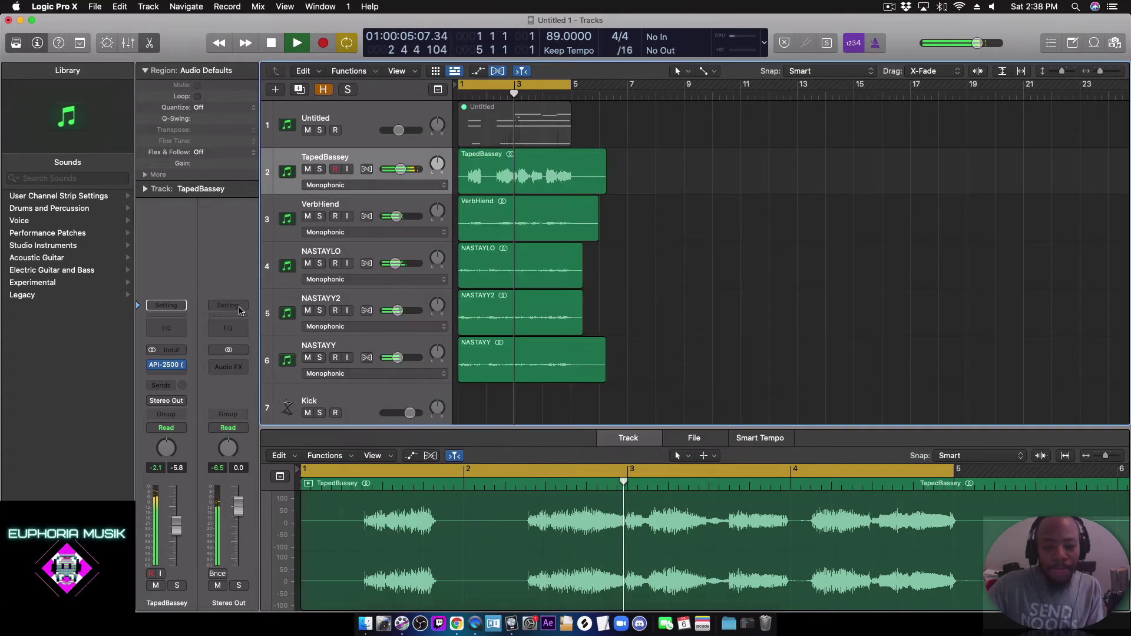
Step: Insert Nomad Factory's MAGNETIC II after the API-2500 on the TapedBassey track
{"action": "left_click", "coordinate": [181, 365]}
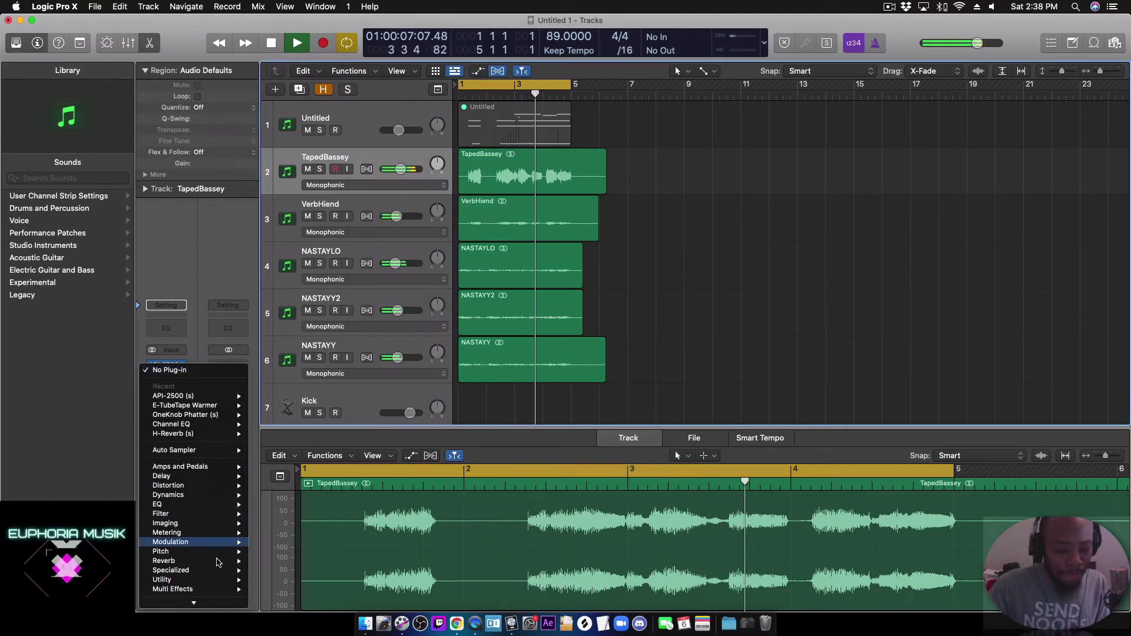
{"action": "mouse_move", "coordinate": [177, 602]}
{"action": "mouse_move", "coordinate": [285, 600]}
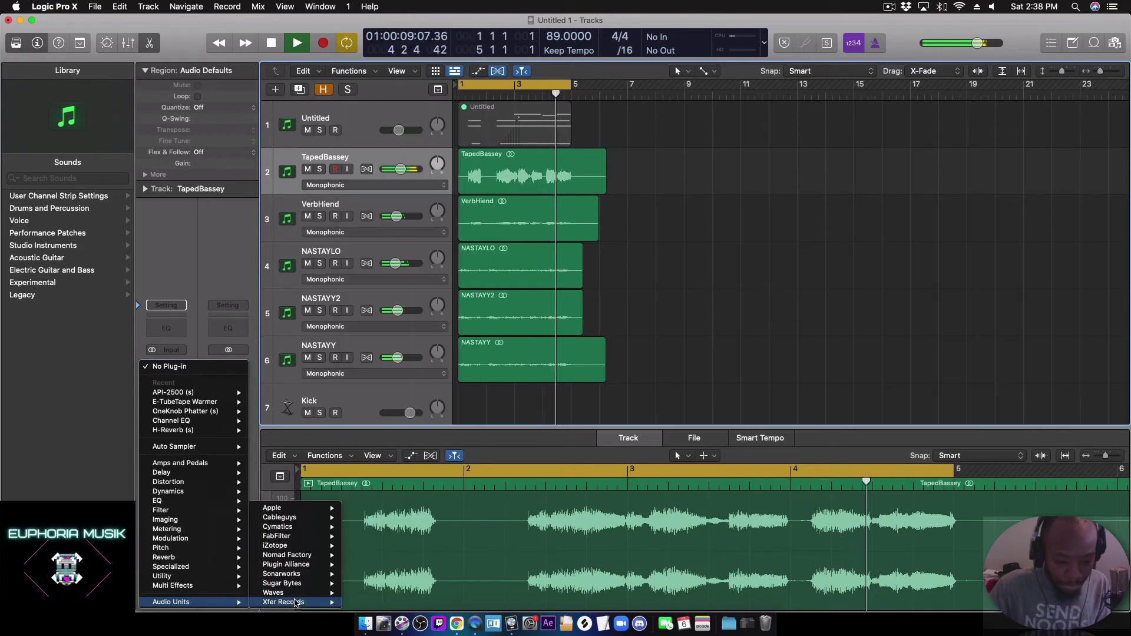
{"action": "mouse_move", "coordinate": [301, 557]}
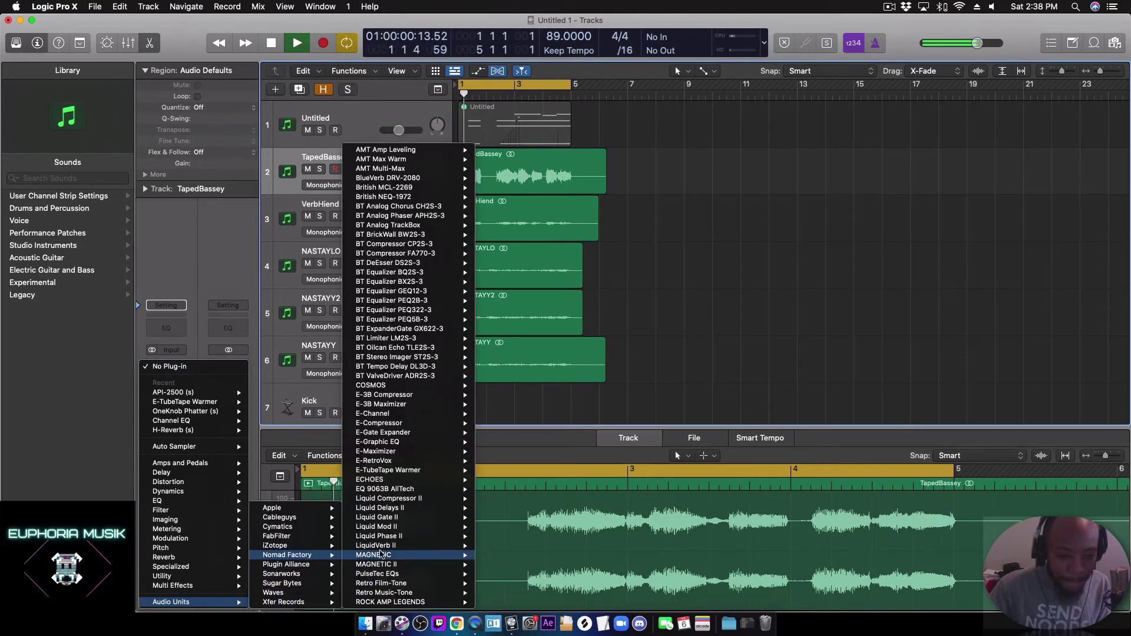
{"action": "mouse_move", "coordinate": [410, 461]}
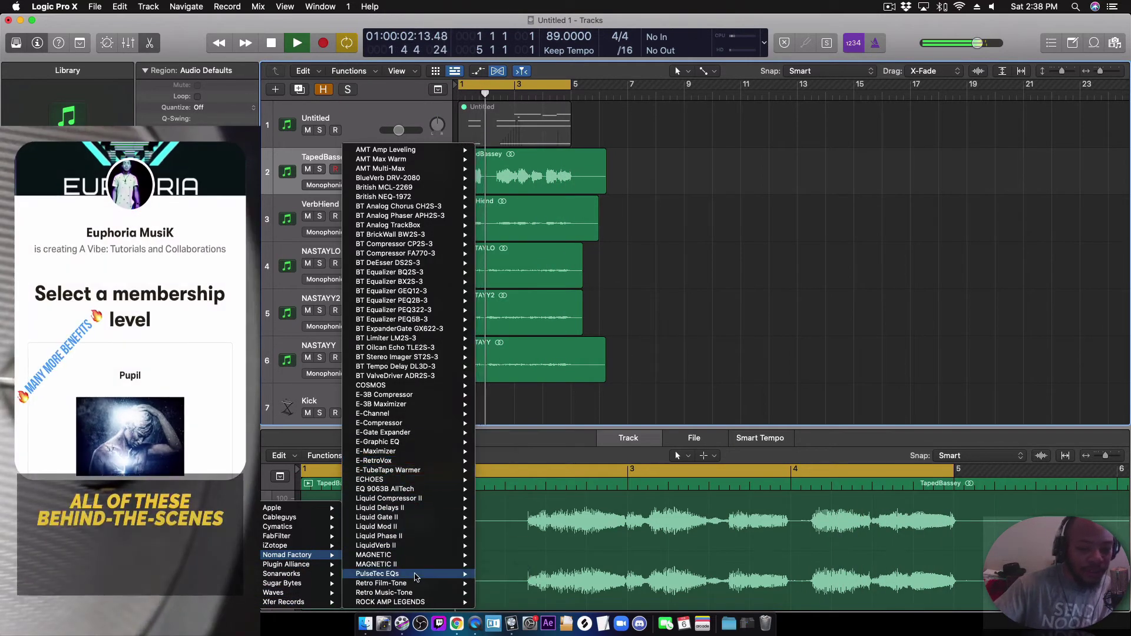
{"action": "mouse_move", "coordinate": [425, 565]}
{"action": "left_click", "coordinate": [499, 565]}
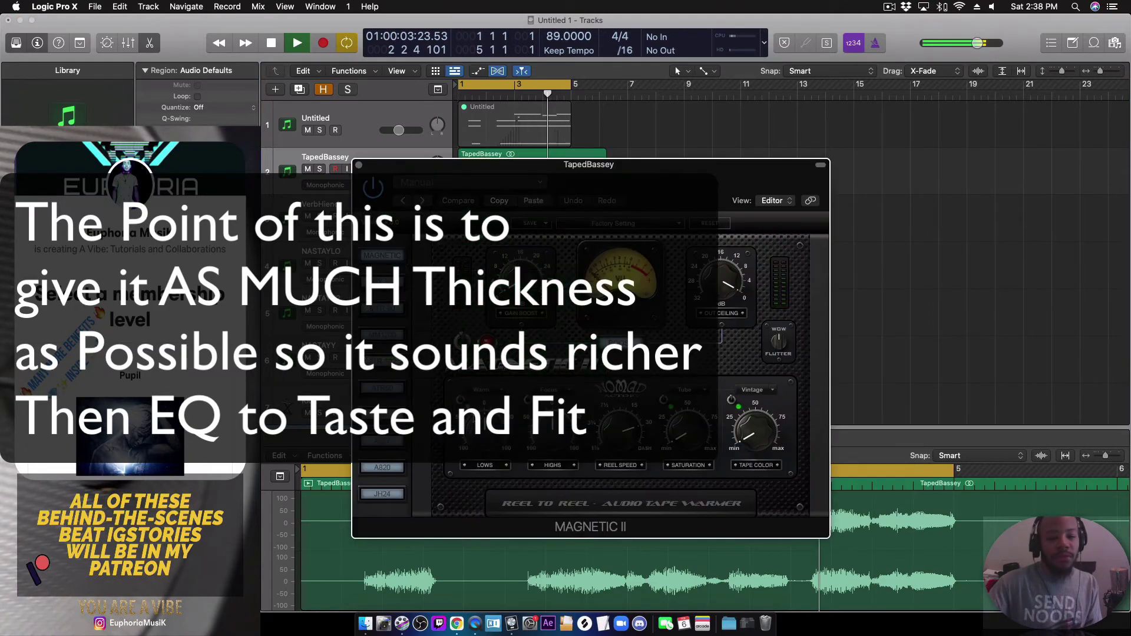
Step: Set MAGNETIC II's gain boost to about 4 dB, and boost the lows in Lush mode and the highs in Brilliance mode
{"action": "left_click_drag", "start_coordinate": [514, 285], "coordinate": [511, 275]}
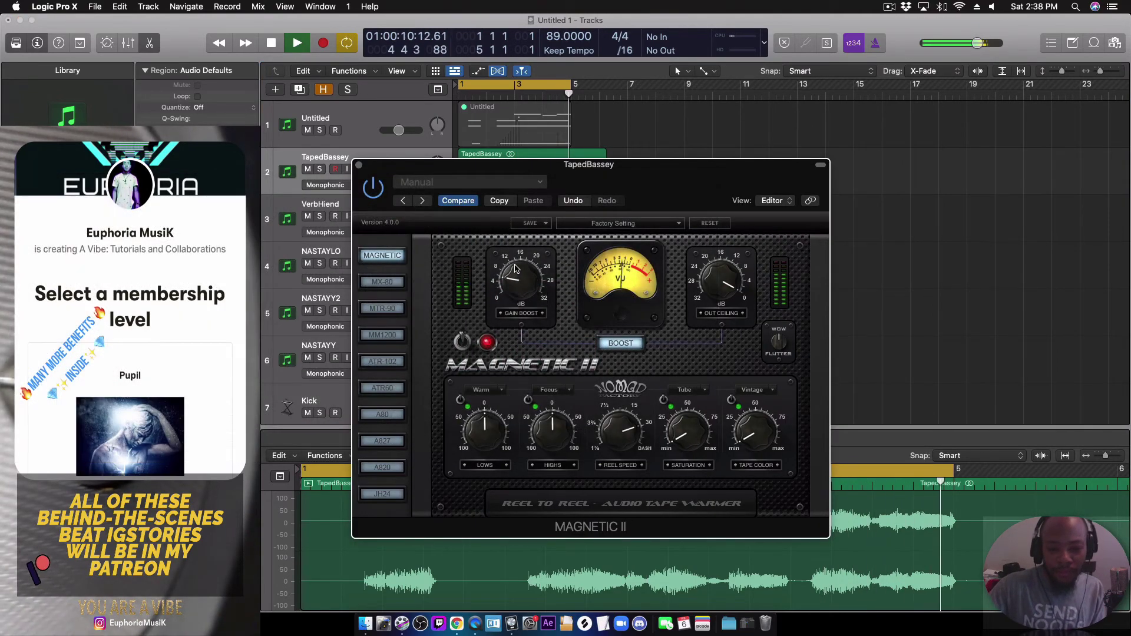
{"action": "left_click_drag", "start_coordinate": [484, 429], "coordinate": [489, 406]}
{"action": "left_click", "coordinate": [499, 391]}
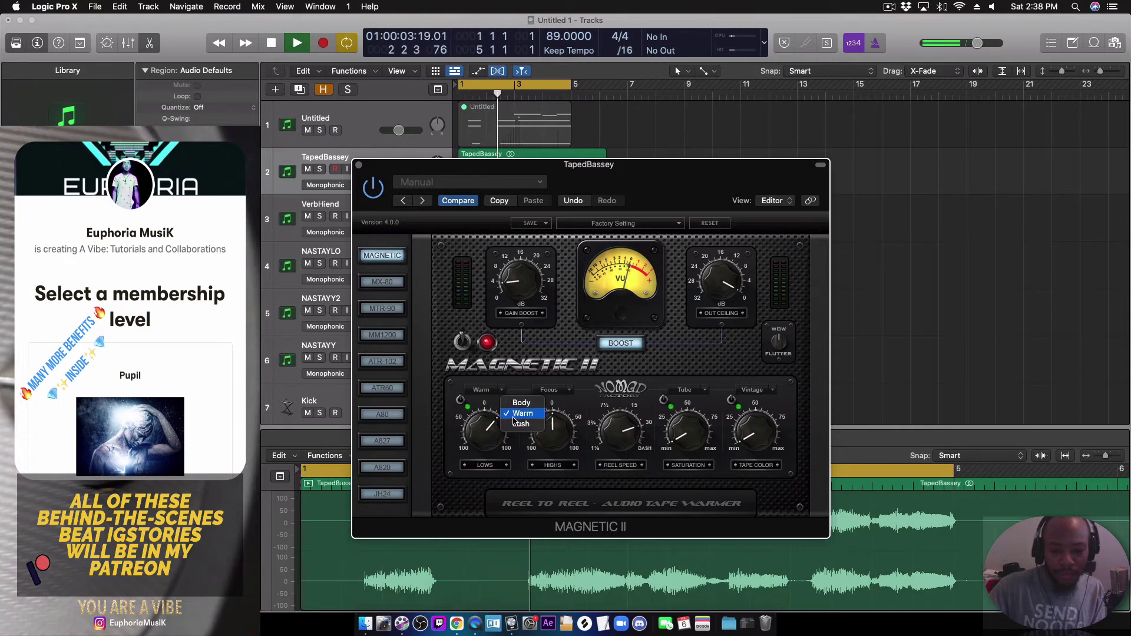
{"action": "left_click", "coordinate": [512, 412]}
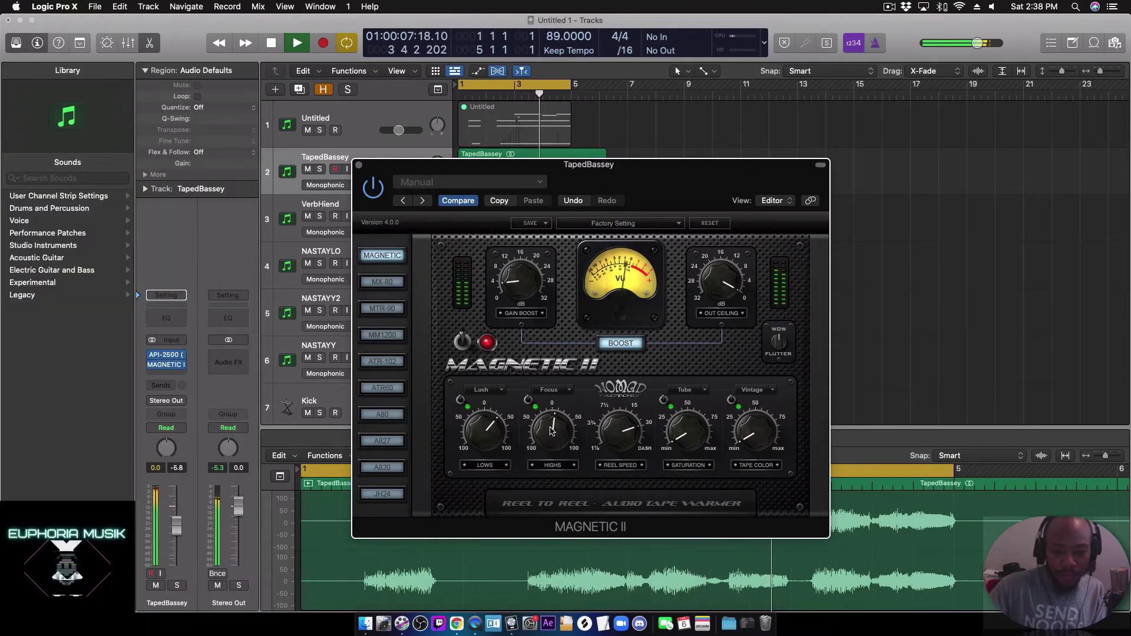
{"action": "left_click", "coordinate": [566, 392]}
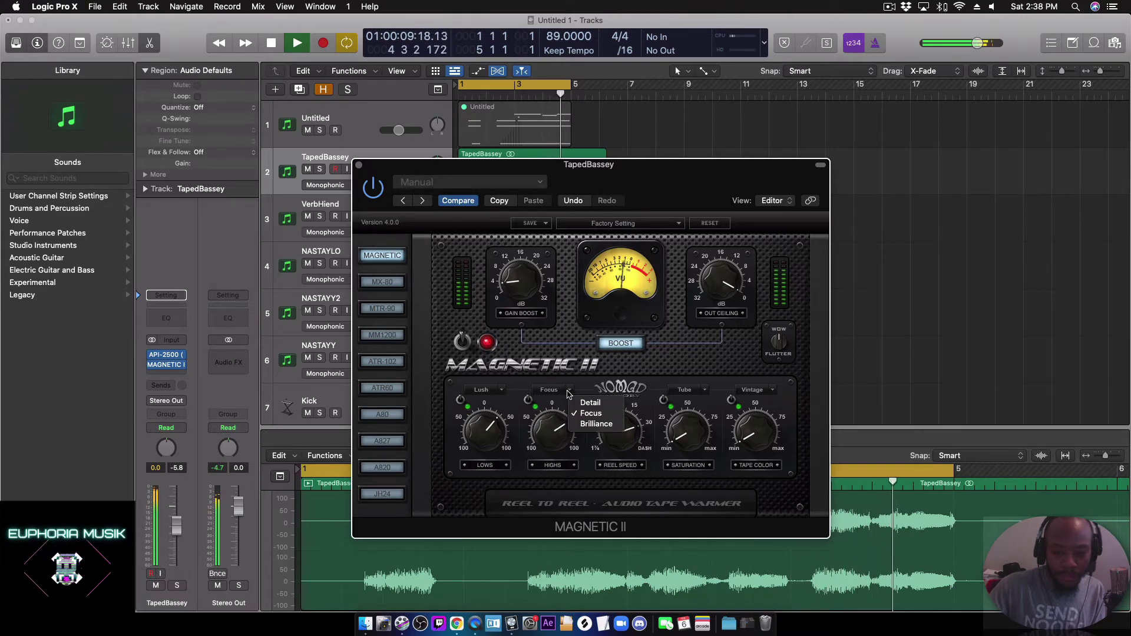
{"action": "left_click", "coordinate": [563, 429]}
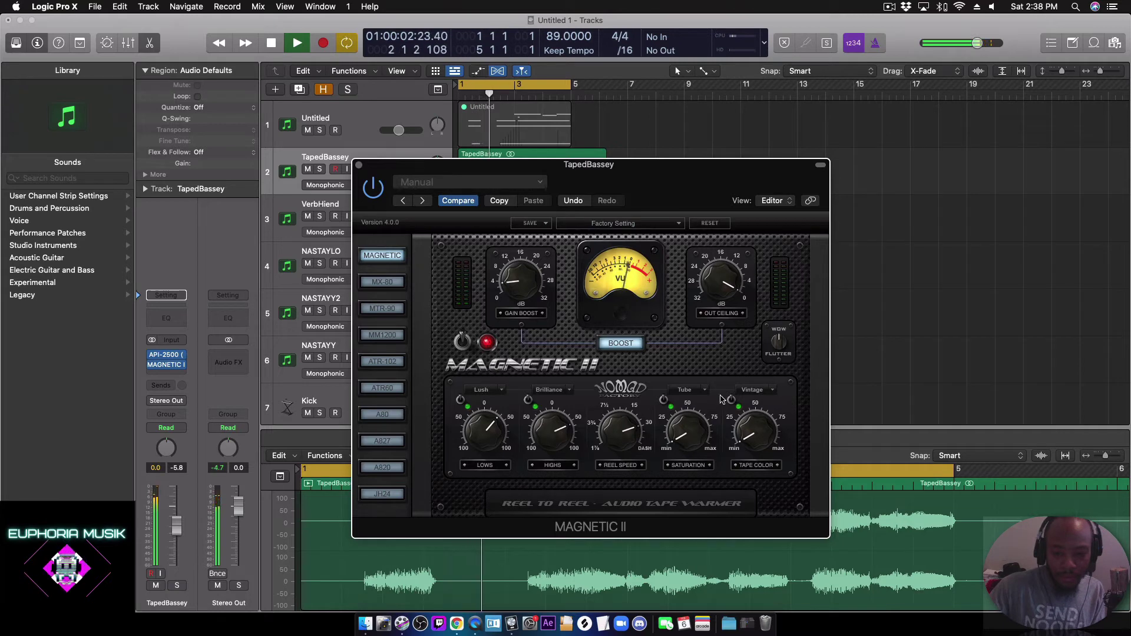
Step: Switch the saturation to Tape and raise it to about 40, and raise the Vintage tape color to about 45
{"action": "left_click", "coordinate": [686, 390]}
{"action": "left_click", "coordinate": [725, 414]}
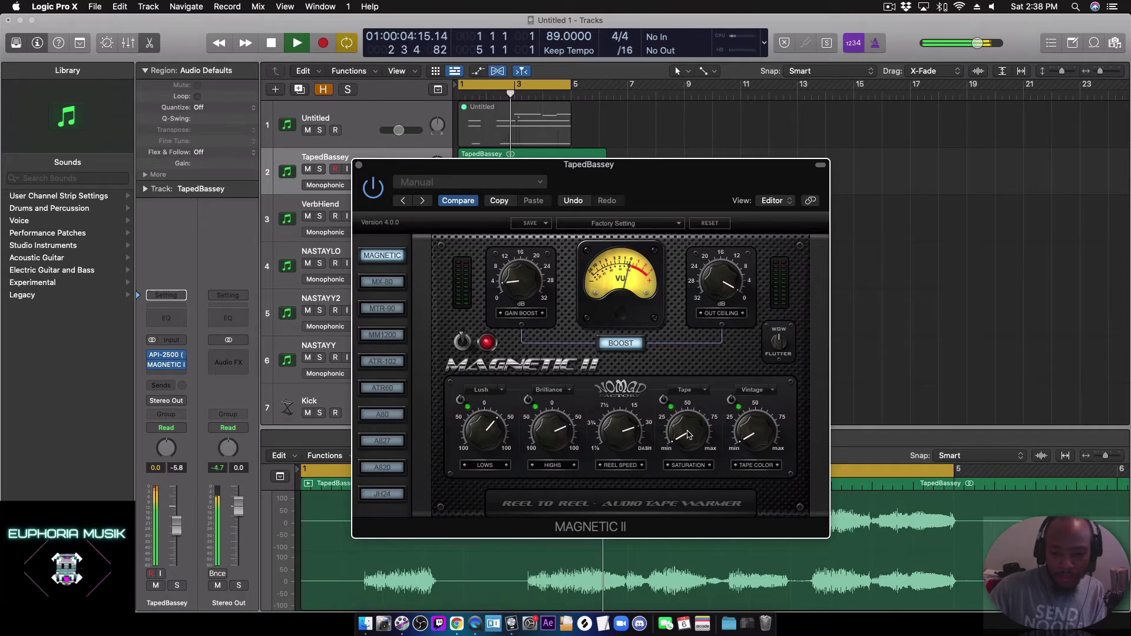
{"action": "left_click_drag", "start_coordinate": [682, 402], "coordinate": [681, 389]}
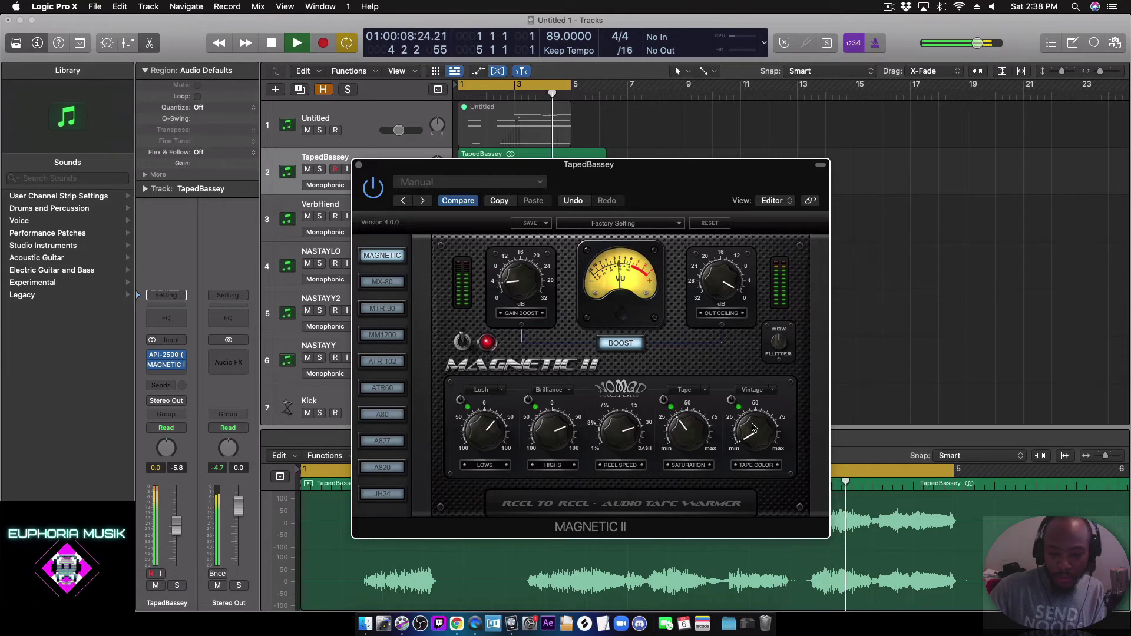
{"action": "left_click_drag", "start_coordinate": [755, 432], "coordinate": [746, 367]}
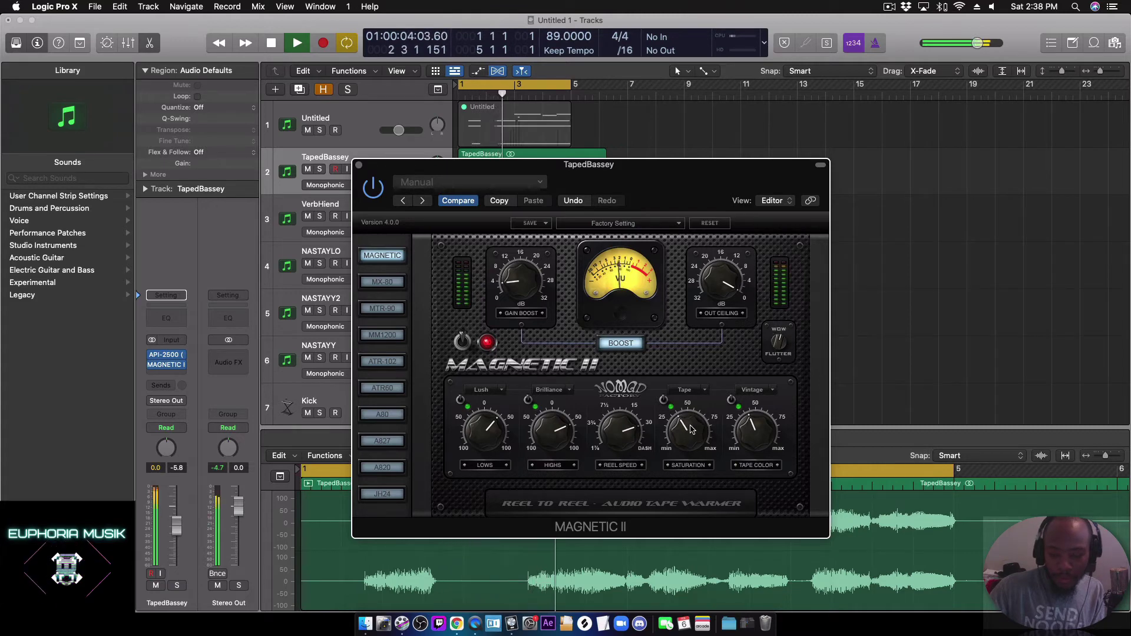
Step: Adjust MAGNETIC II's output ceiling, boost the lows further and change their mode to Warm
{"action": "left_click_drag", "start_coordinate": [725, 289], "coordinate": [722, 312]}
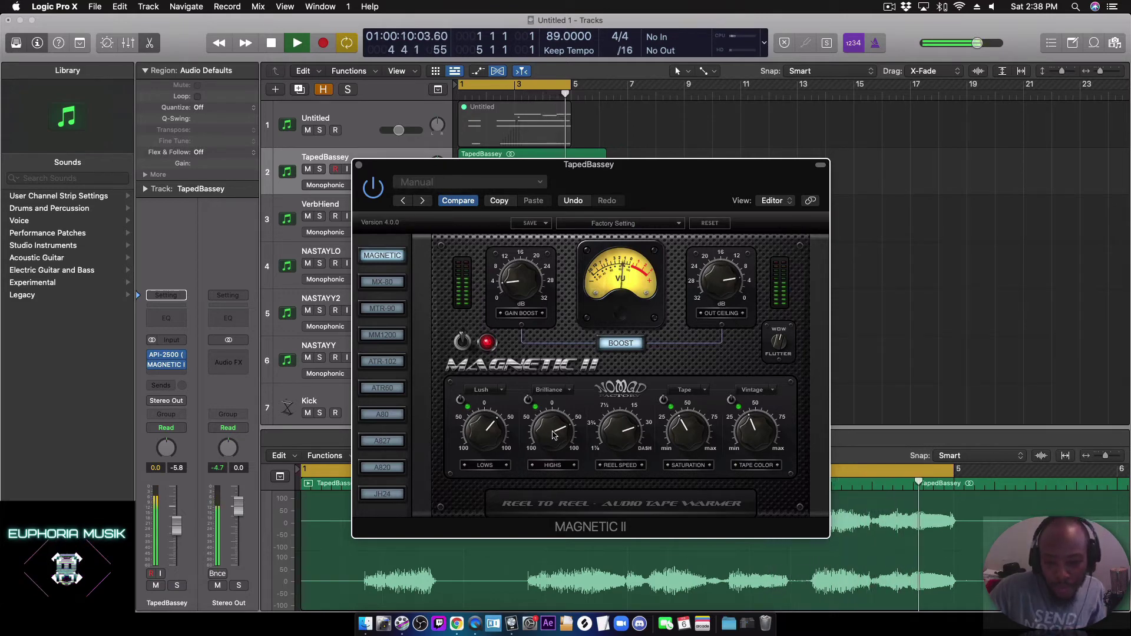
{"action": "left_click", "coordinate": [501, 396]}
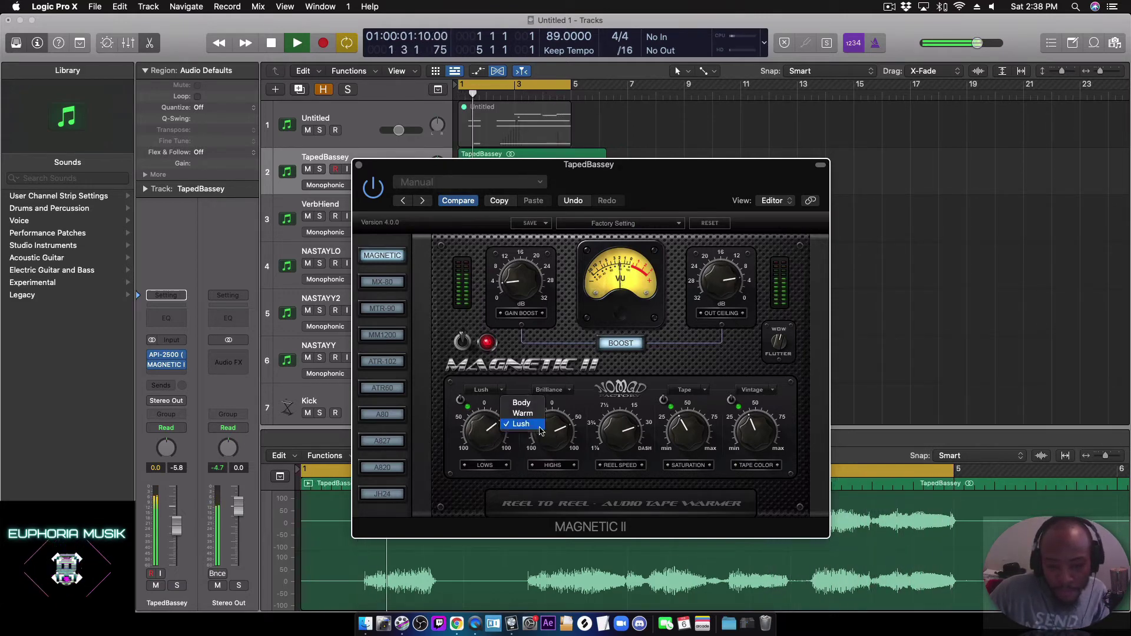
{"action": "left_click", "coordinate": [510, 424]}
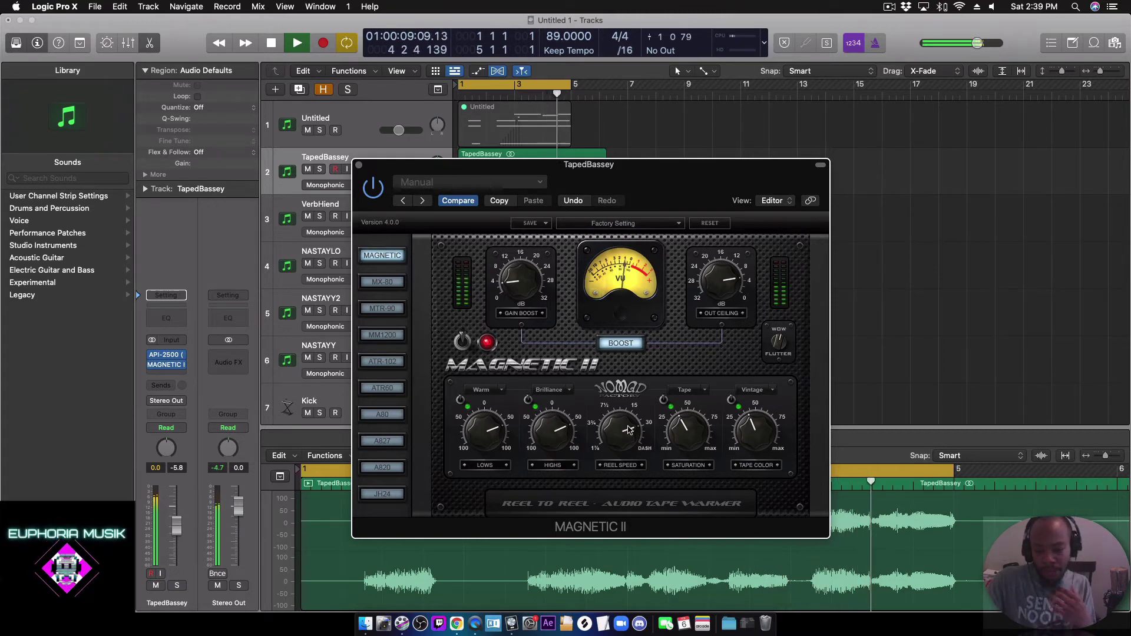
Step: Adjust MAGNETIC II's reel speed on the TapedBassey track, stop playback and save the project as CuttinUp
{"action": "left_click_drag", "start_coordinate": [631, 445], "coordinate": [630, 441]}
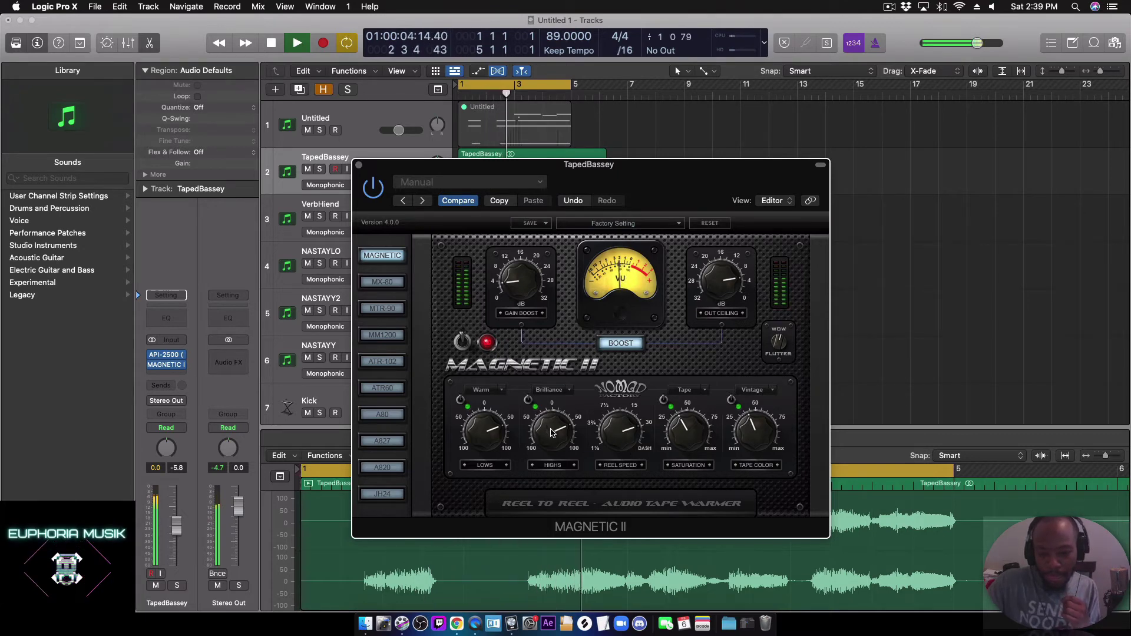
{"action": "left_click", "coordinate": [359, 166]}
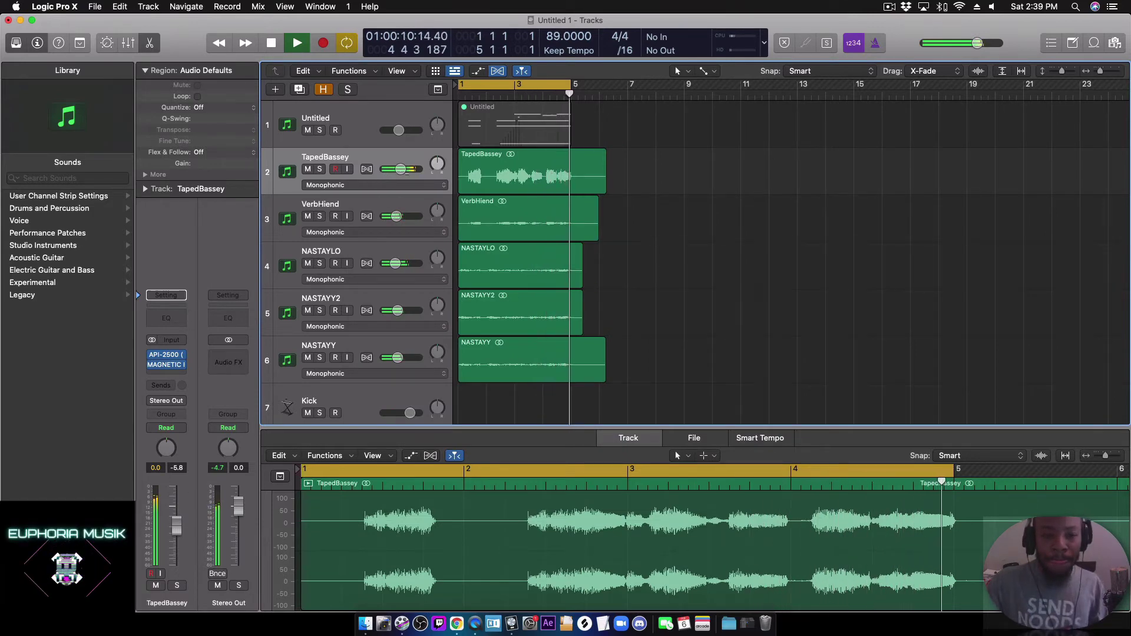
{"action": "key", "text": "space"}
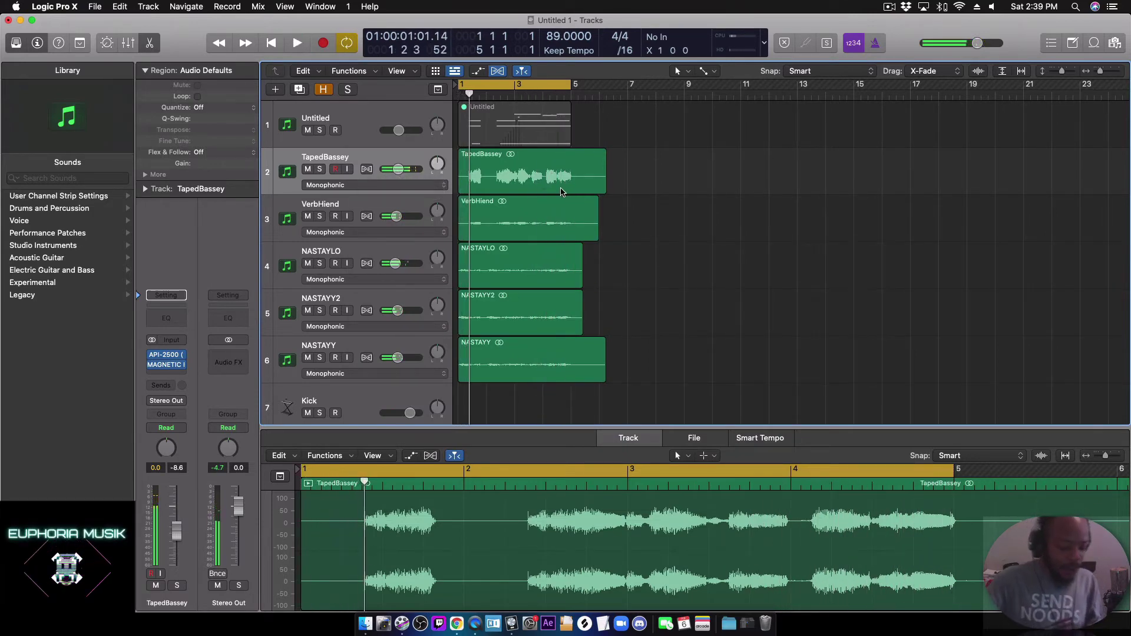
{"action": "key", "text": "super+s"}
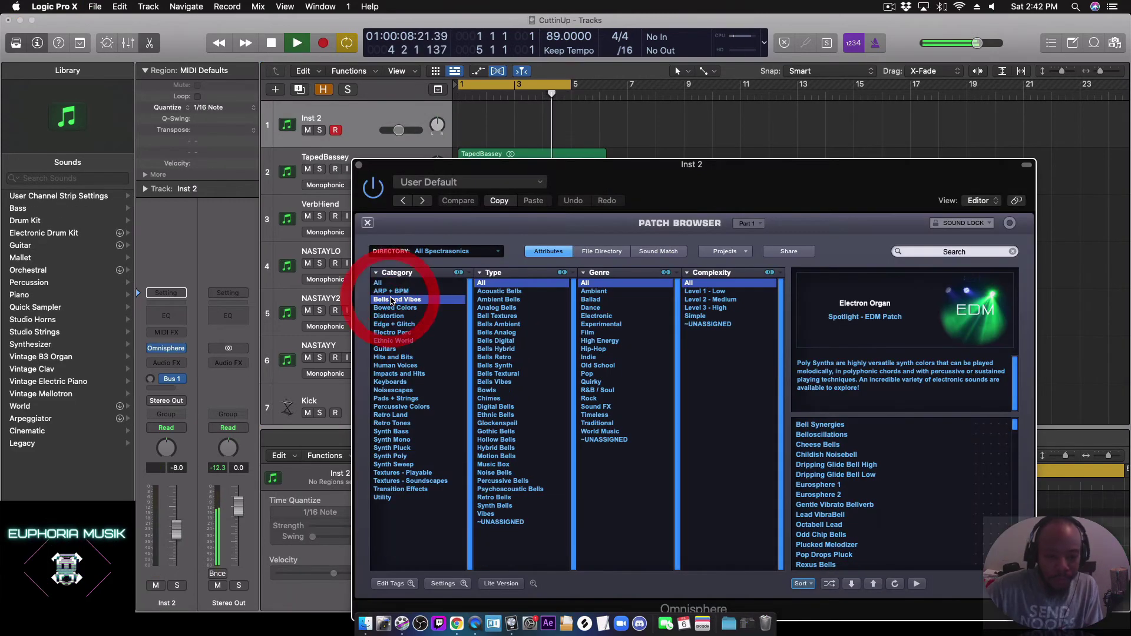
Step: Filter Omnisphere's patches on the Inst 2 track to the Bells and Vibes category and the Old School genre
{"action": "left_click", "coordinate": [390, 301]}
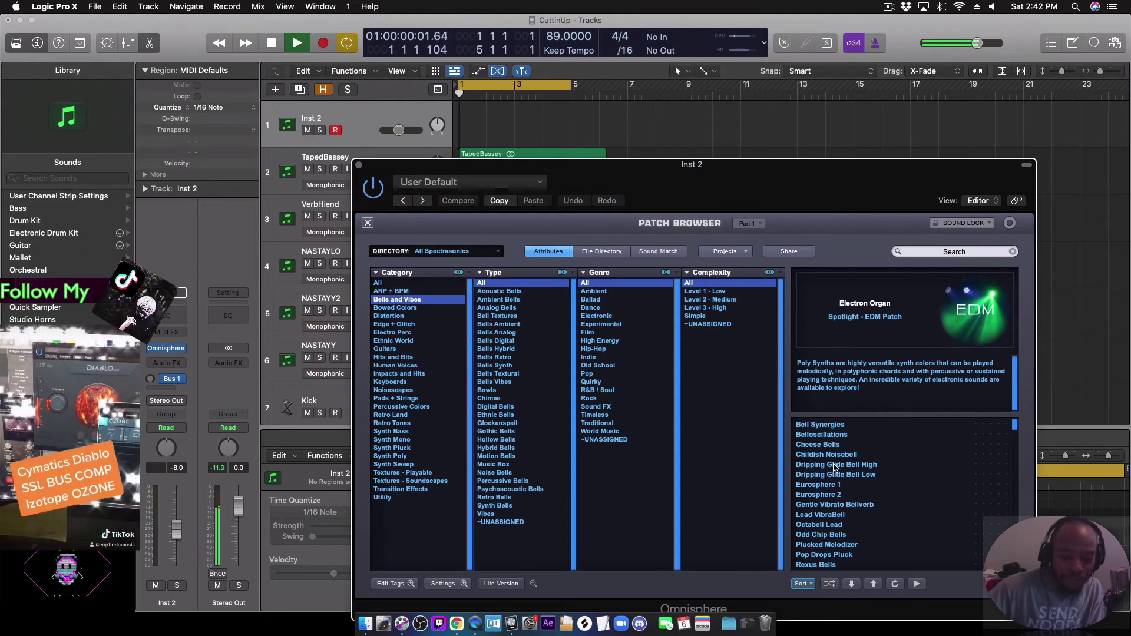
{"action": "scroll", "coordinate": [831, 483], "scroll_direction": "down", "scroll_amount": 5}
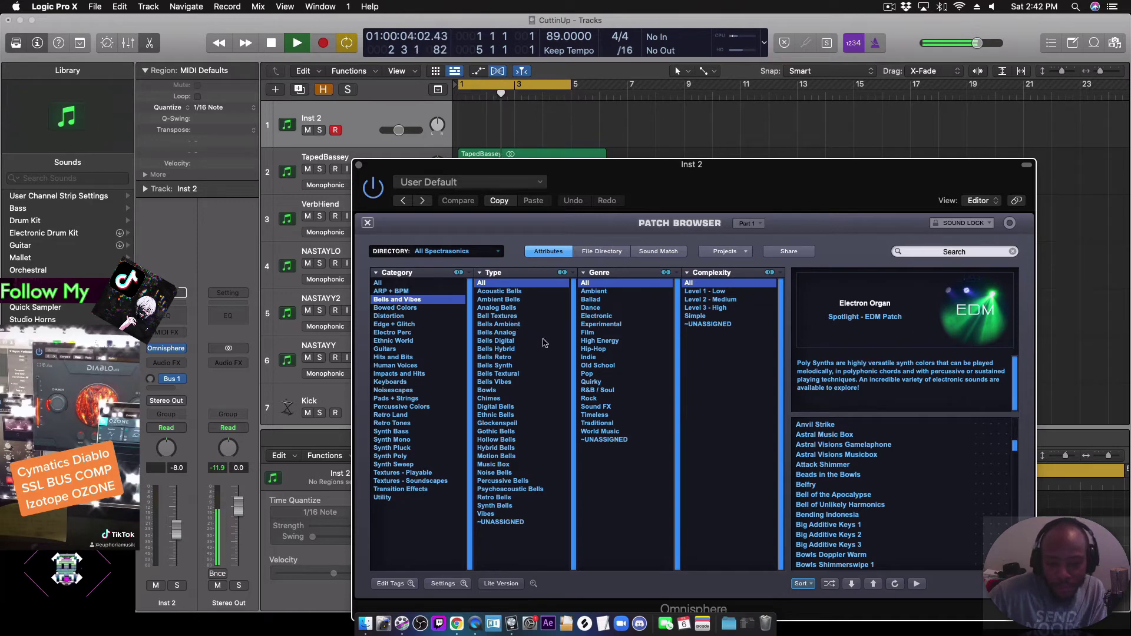
{"action": "key", "text": "space"}
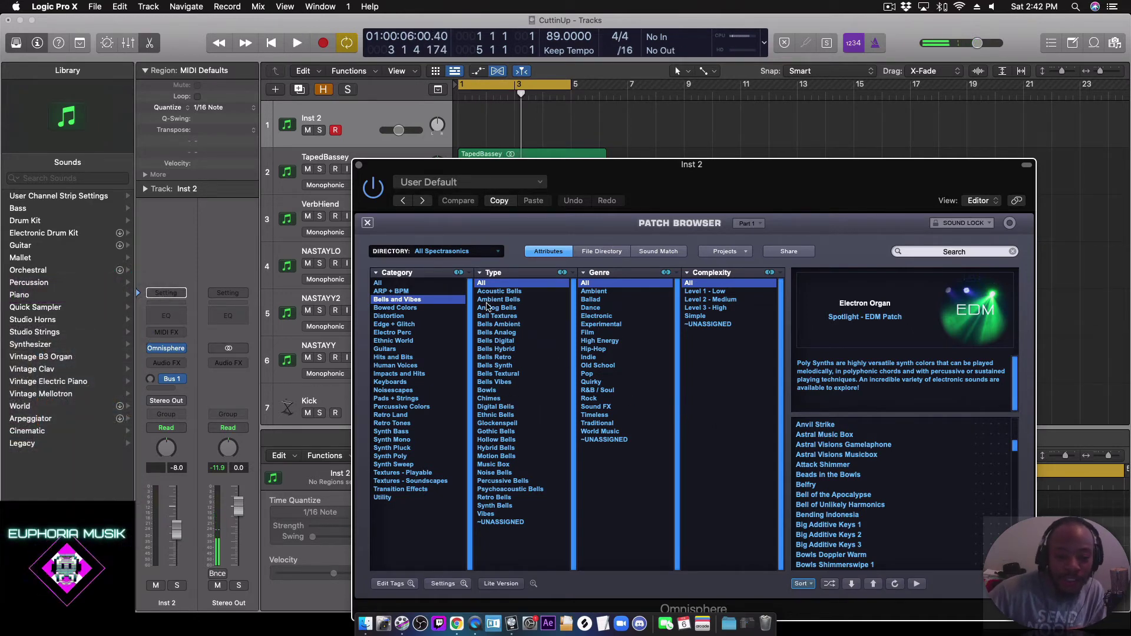
{"action": "left_click", "coordinate": [598, 366]}
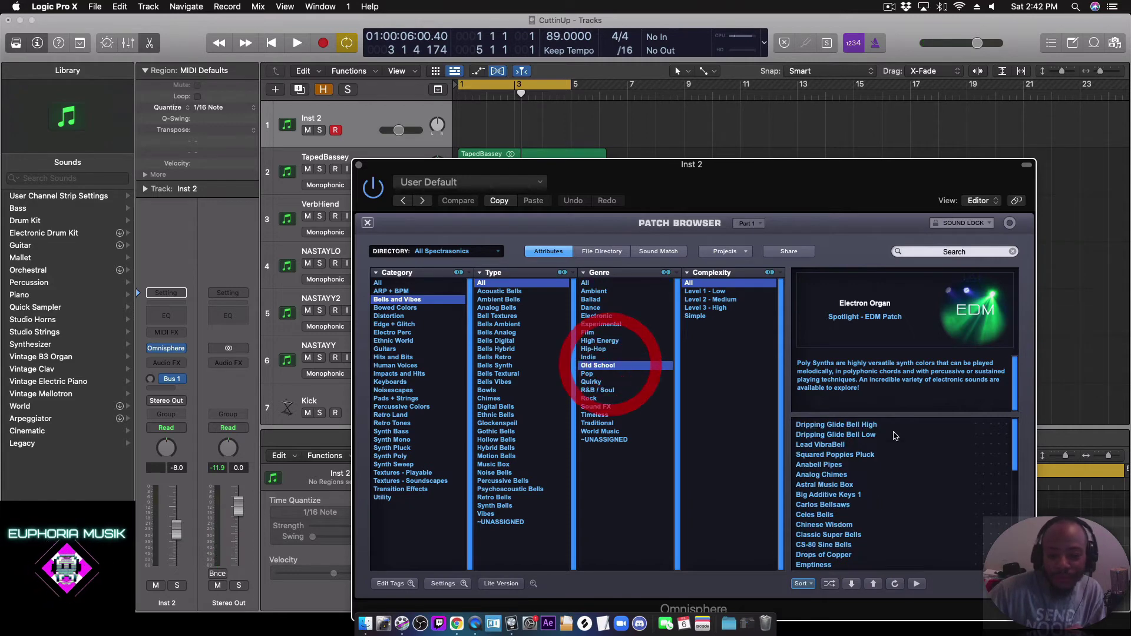
{"action": "scroll", "coordinate": [842, 507], "scroll_direction": "down", "scroll_amount": 5}
Step: Load the Noise Bells patch and audition it against the looped beat
{"action": "left_click", "coordinate": [833, 494]}
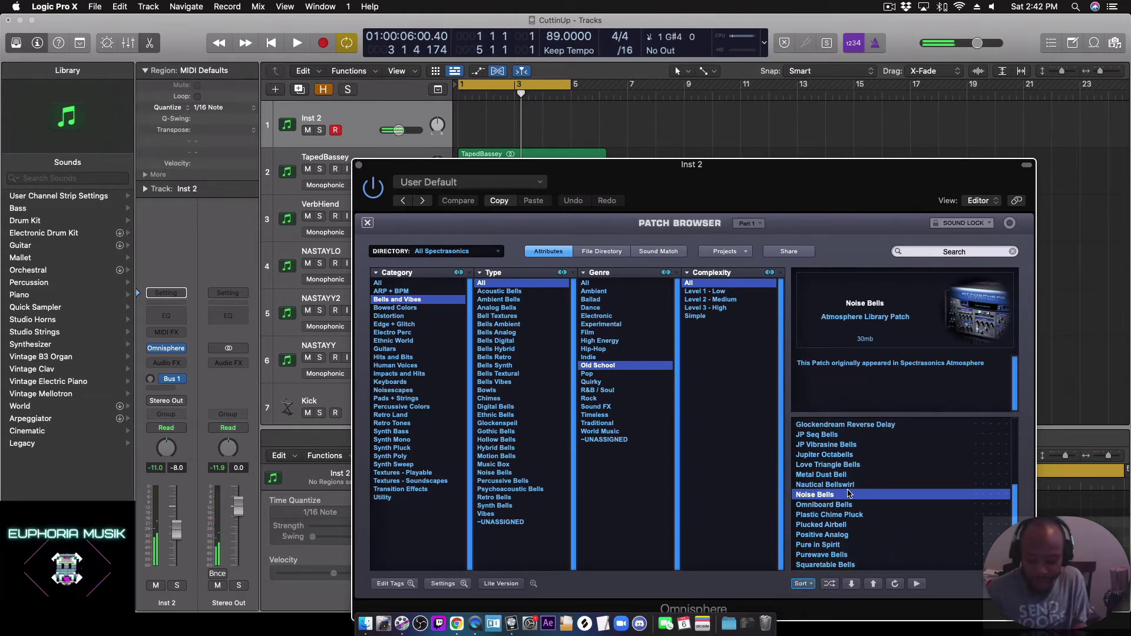
{"action": "key", "text": "space"}
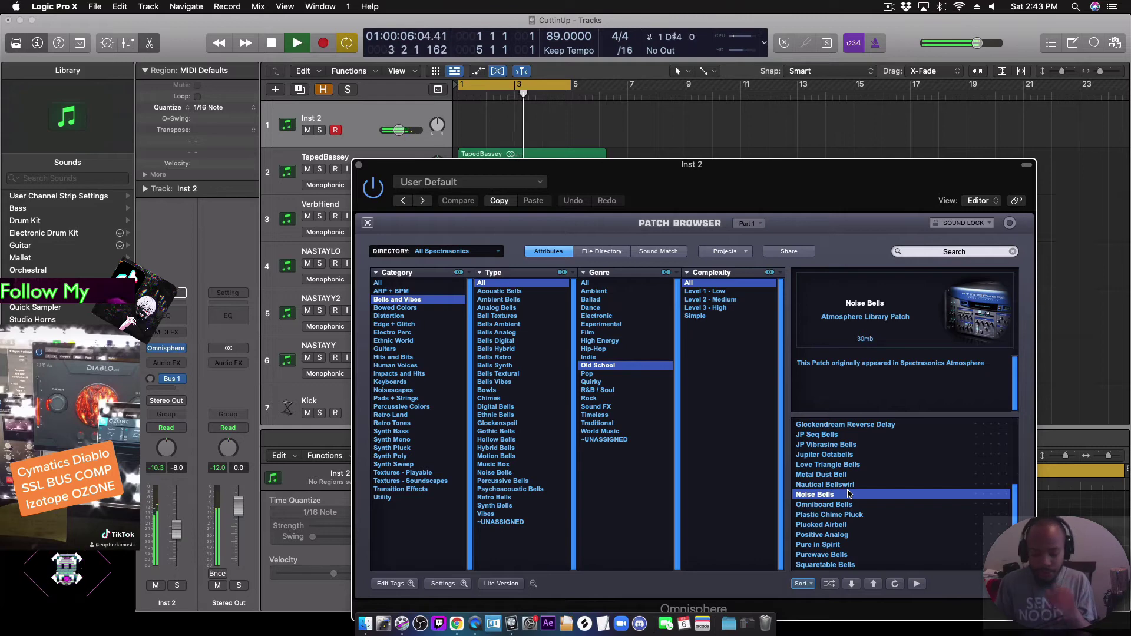
{"action": "key", "text": "space"}
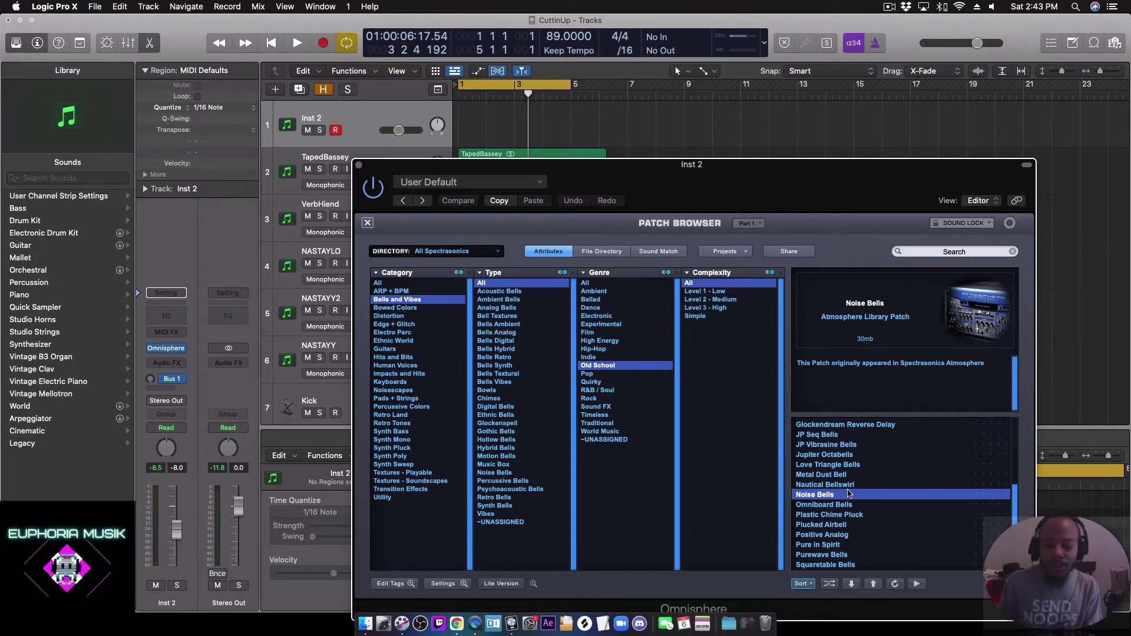
{"action": "key", "text": "space"}
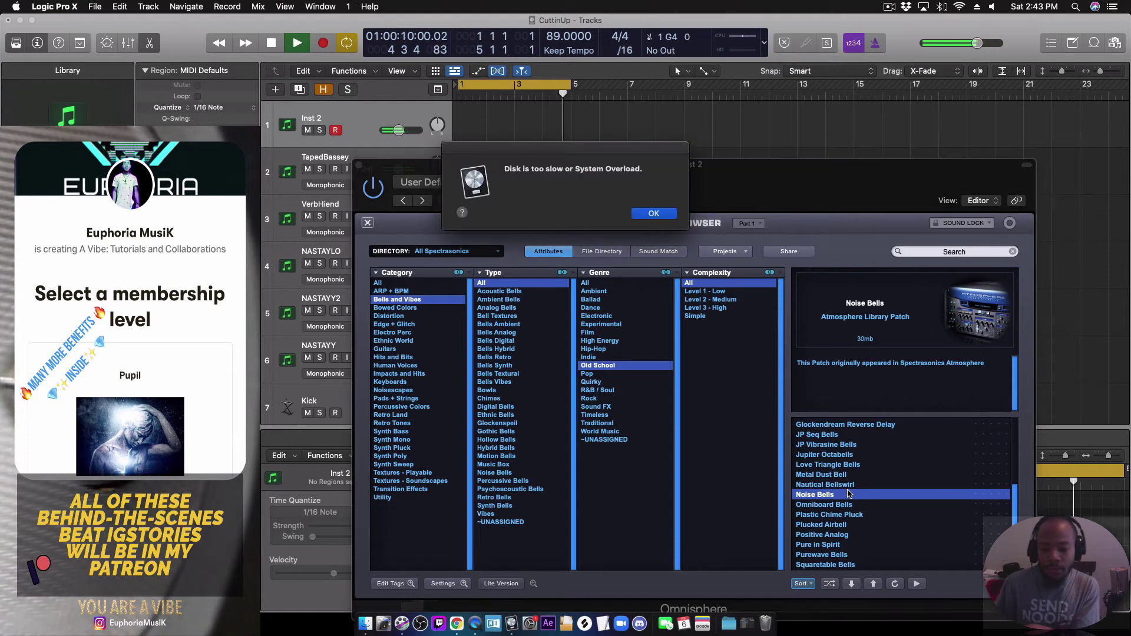
{"action": "key", "text": "Return"}
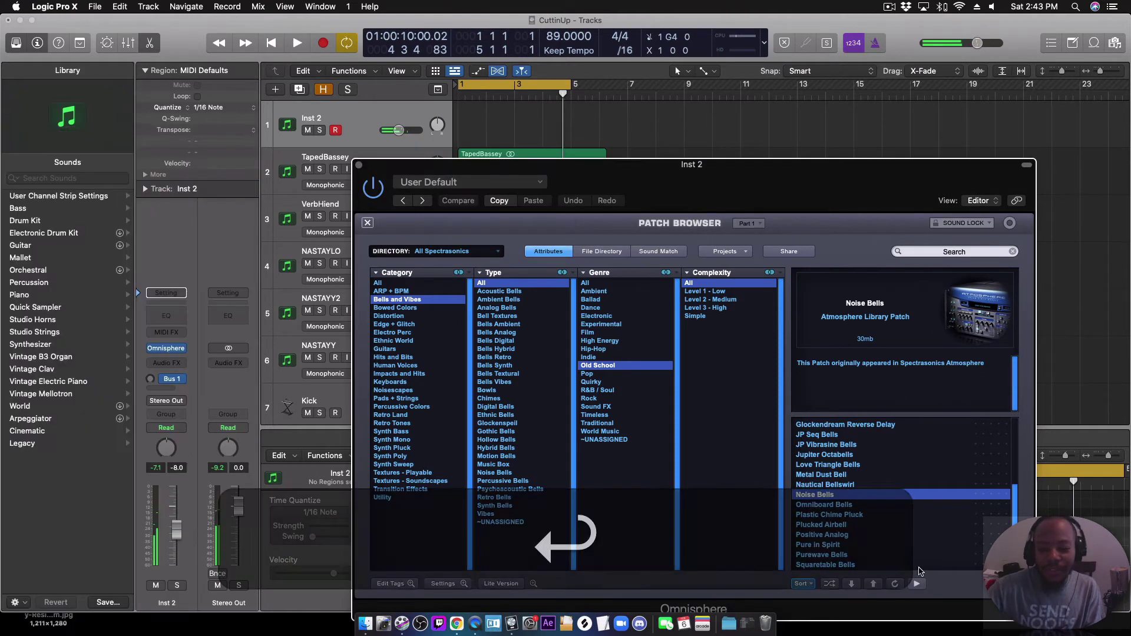
Step: Try the Omniboard Bells patch, load Pure in Spirit instead and audition it over the loop
{"action": "left_click", "coordinate": [847, 505]}
{"action": "scroll", "coordinate": [836, 509], "scroll_direction": "down", "scroll_amount": 2}
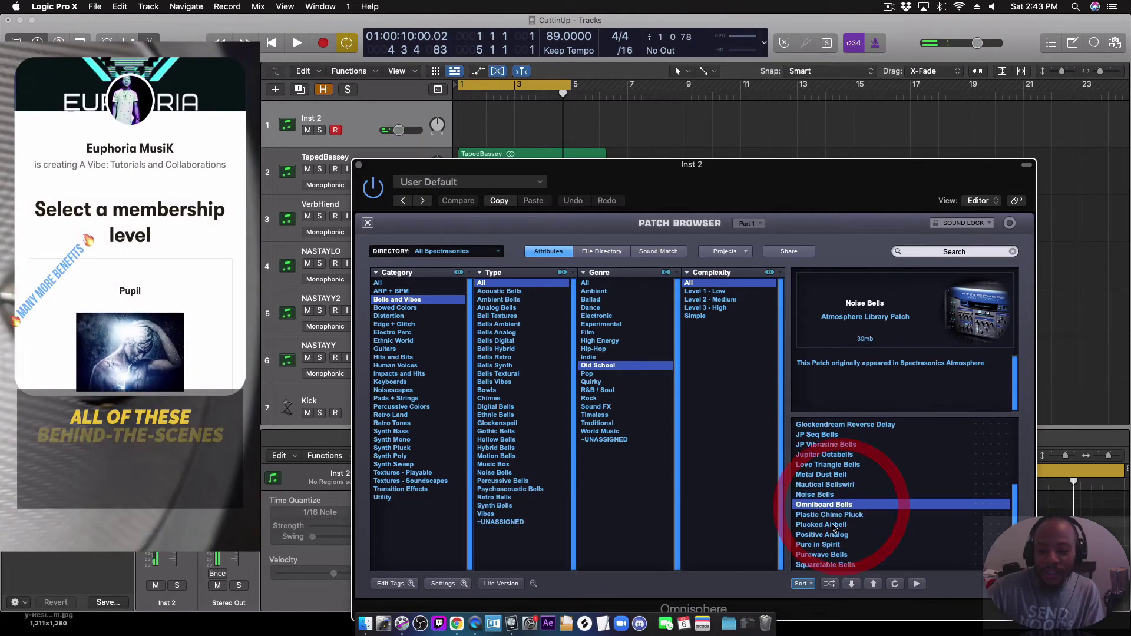
{"action": "left_click", "coordinate": [819, 495]}
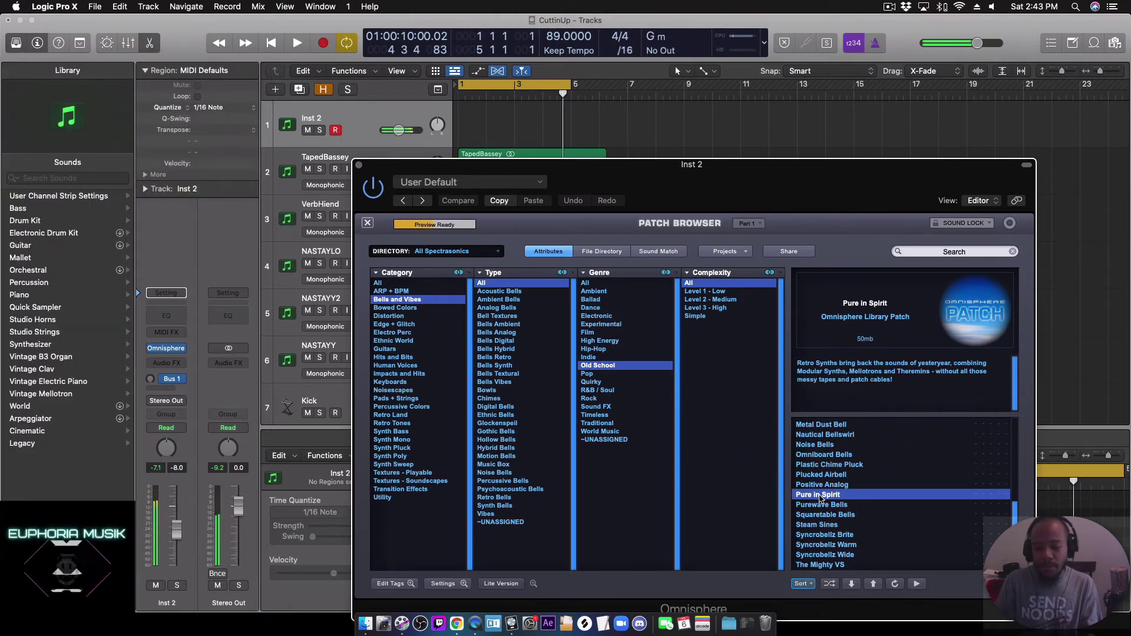
{"action": "key", "text": "space"}
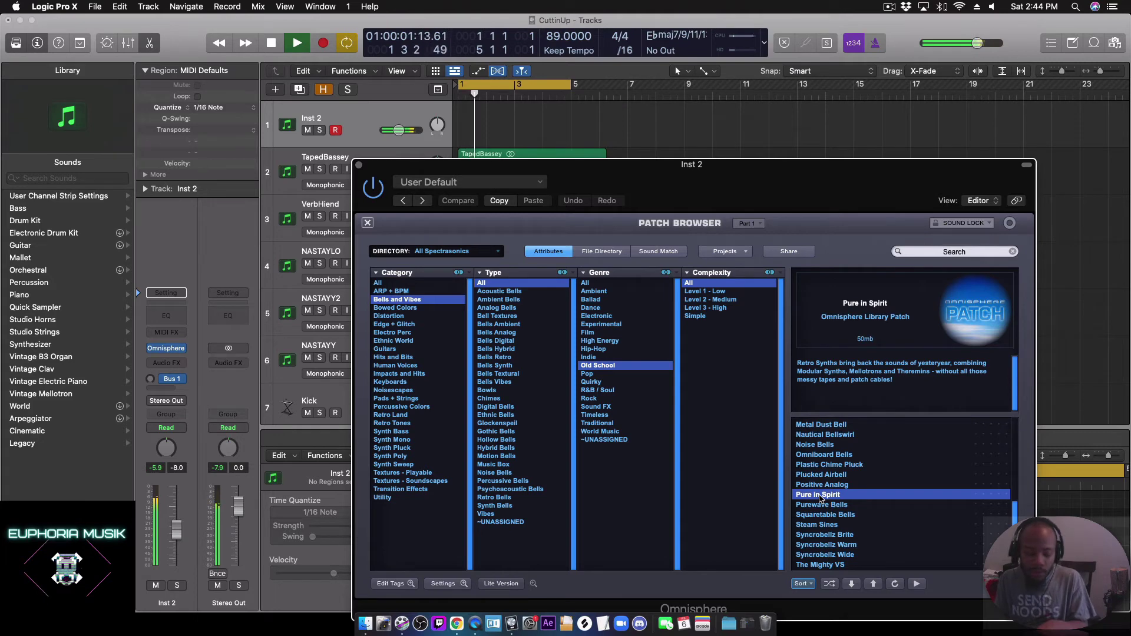
{"action": "key", "text": "space"}
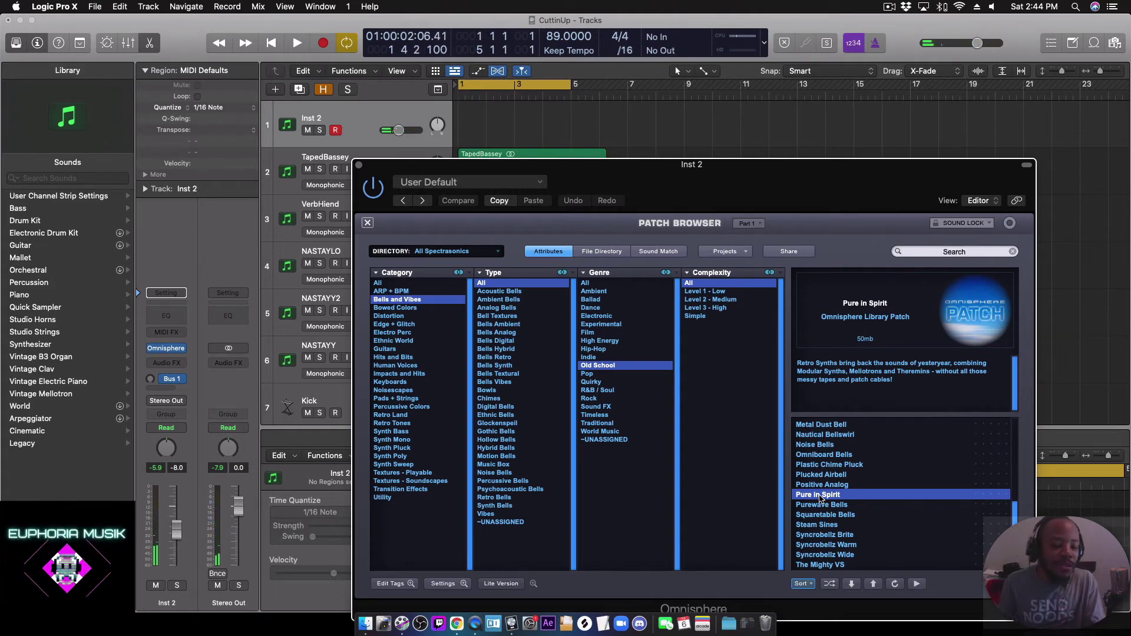
Step: Record a four-bar Pure in Spirit part on the Inst 2 track and play it back from the start
{"action": "key", "text": "space"}
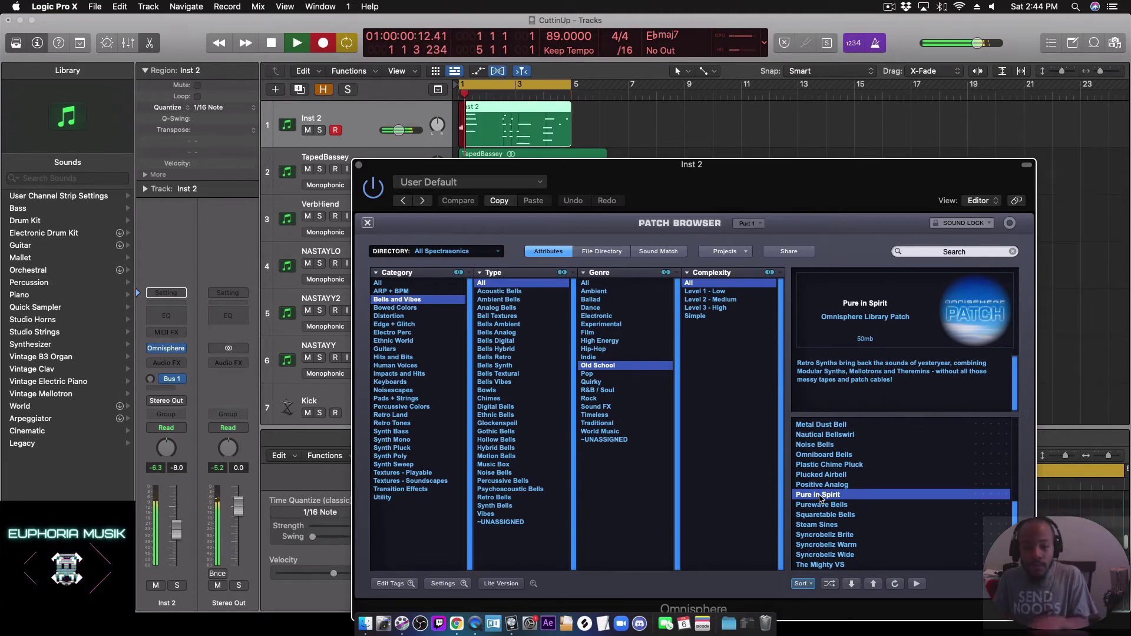
{"action": "key", "text": "space"}
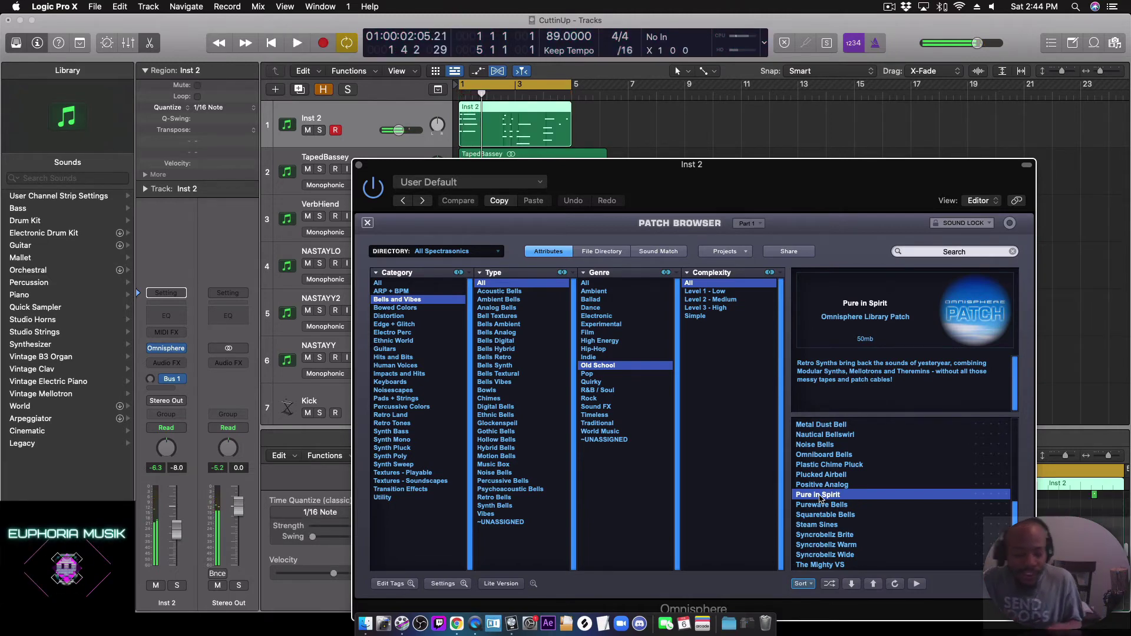
{"action": "key", "text": "Return"}
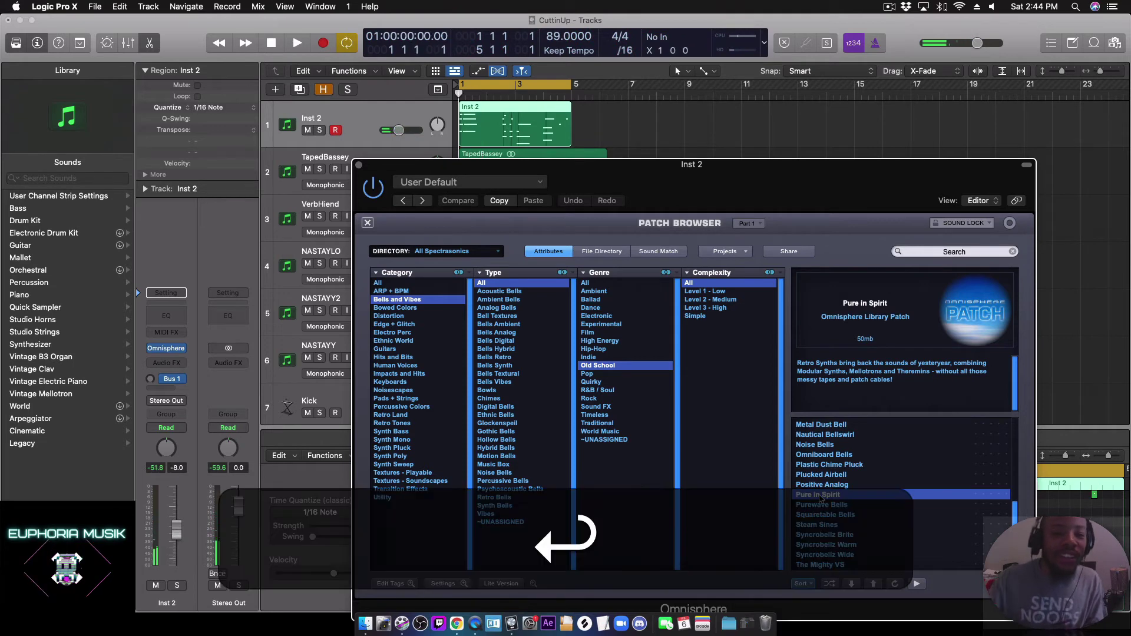
{"action": "key", "text": "space"}
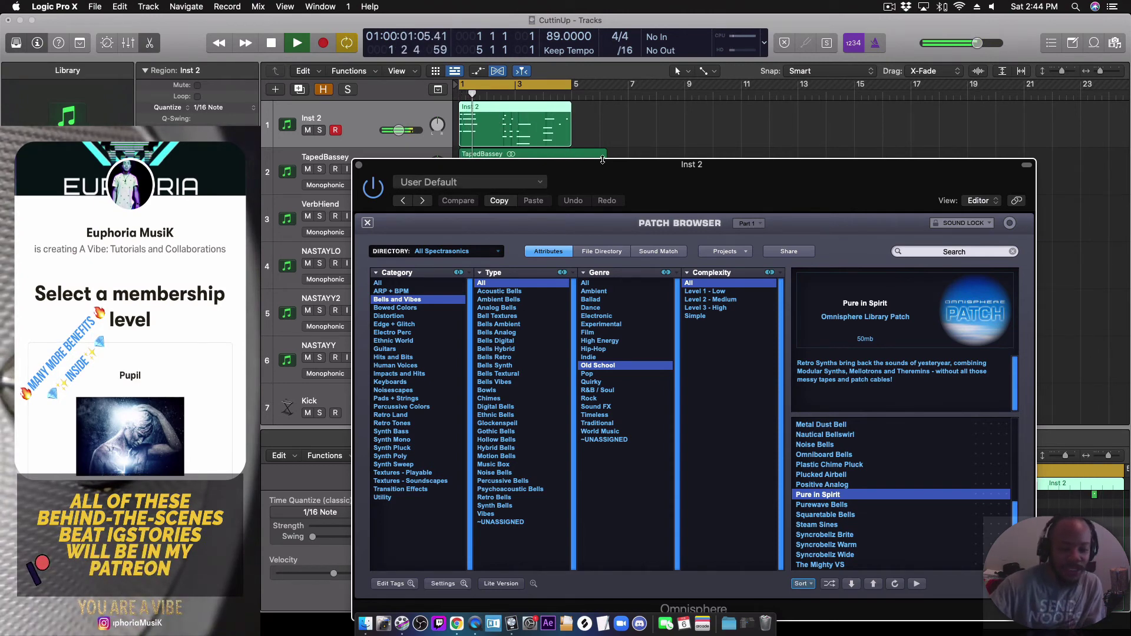
Step: Stop playback and turn quantizing off for the recorded Inst 2 region
{"action": "key", "text": "space"}
{"action": "double_click", "coordinate": [507, 125]}
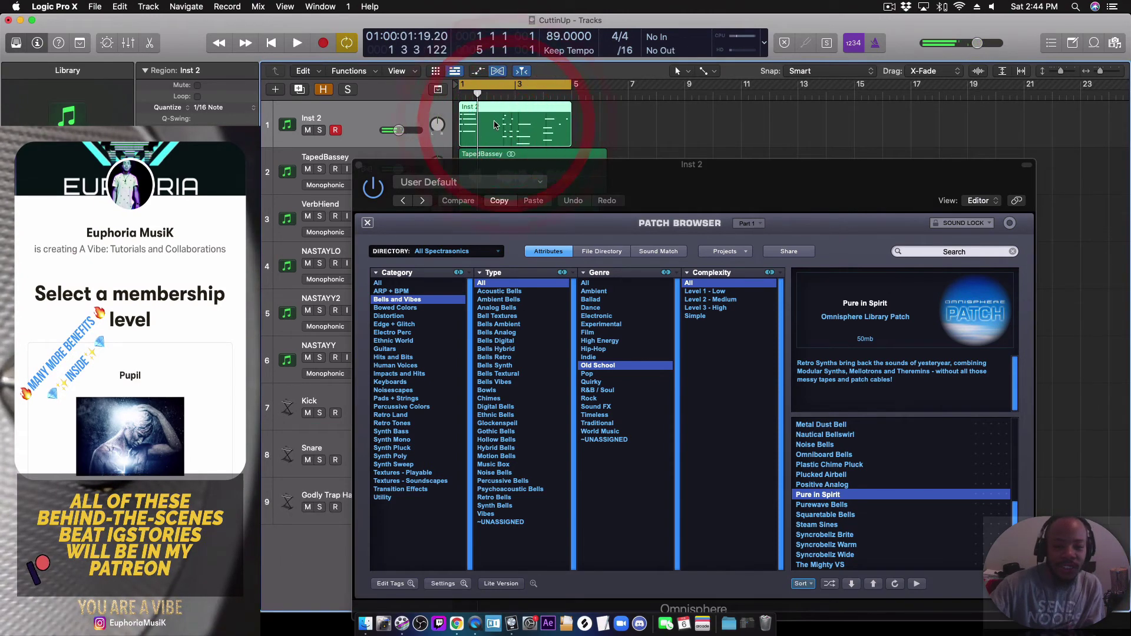
{"action": "double_click", "coordinate": [500, 121]}
{"action": "left_click", "coordinate": [236, 111]}
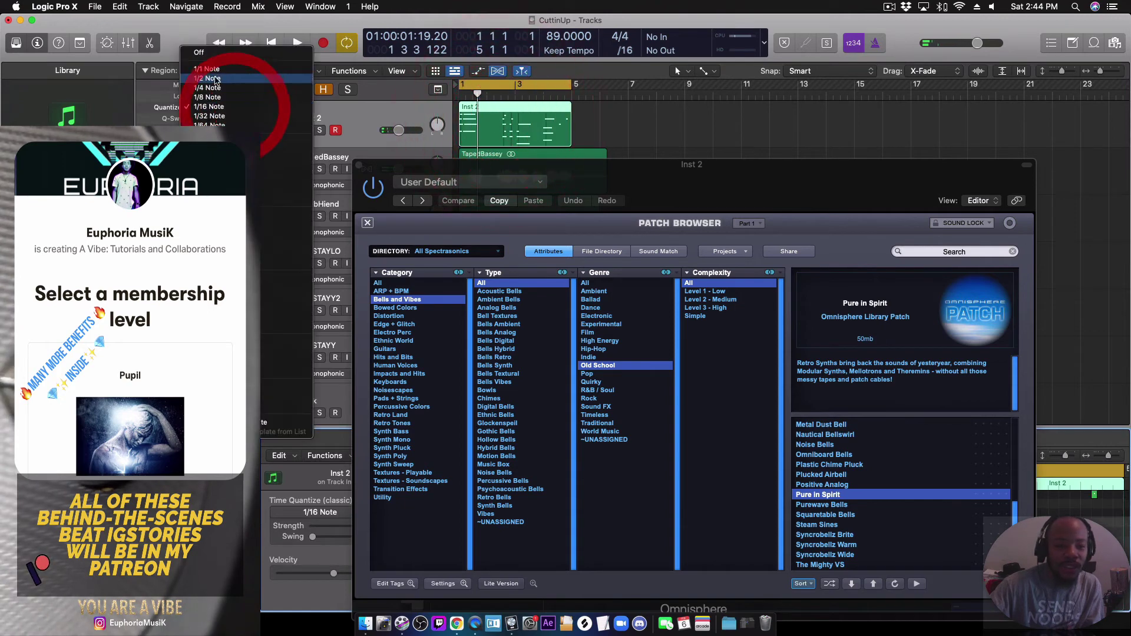
{"action": "left_click", "coordinate": [229, 59]}
{"action": "left_click", "coordinate": [617, 136]}
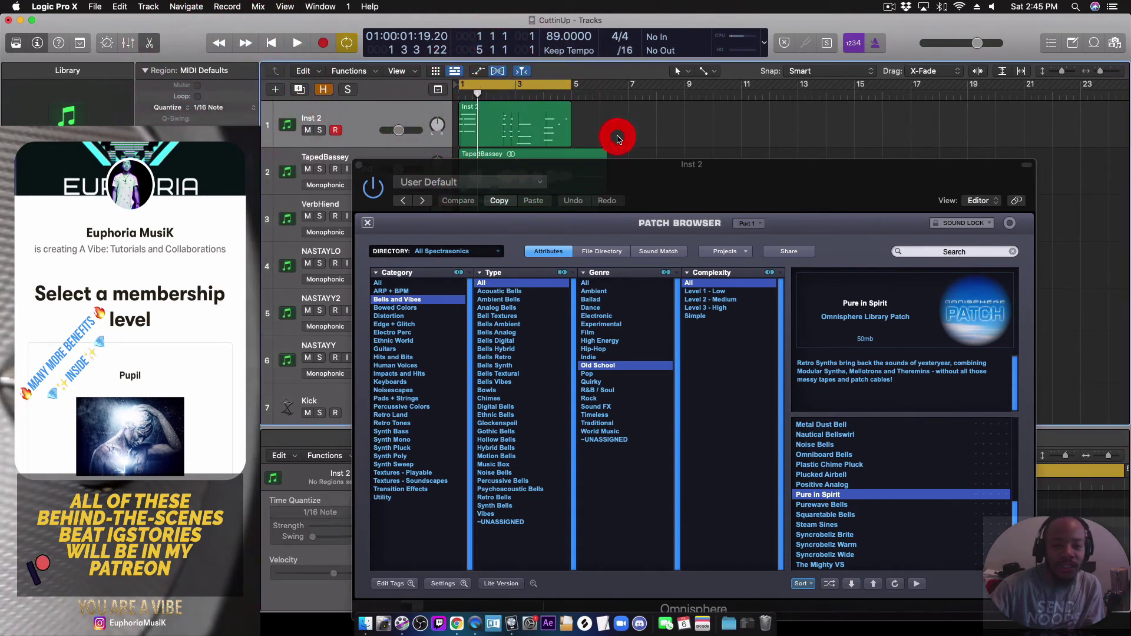
Step: Play back the unquantized Inst 2 part with the loop, and select its region
{"action": "key", "text": "space"}
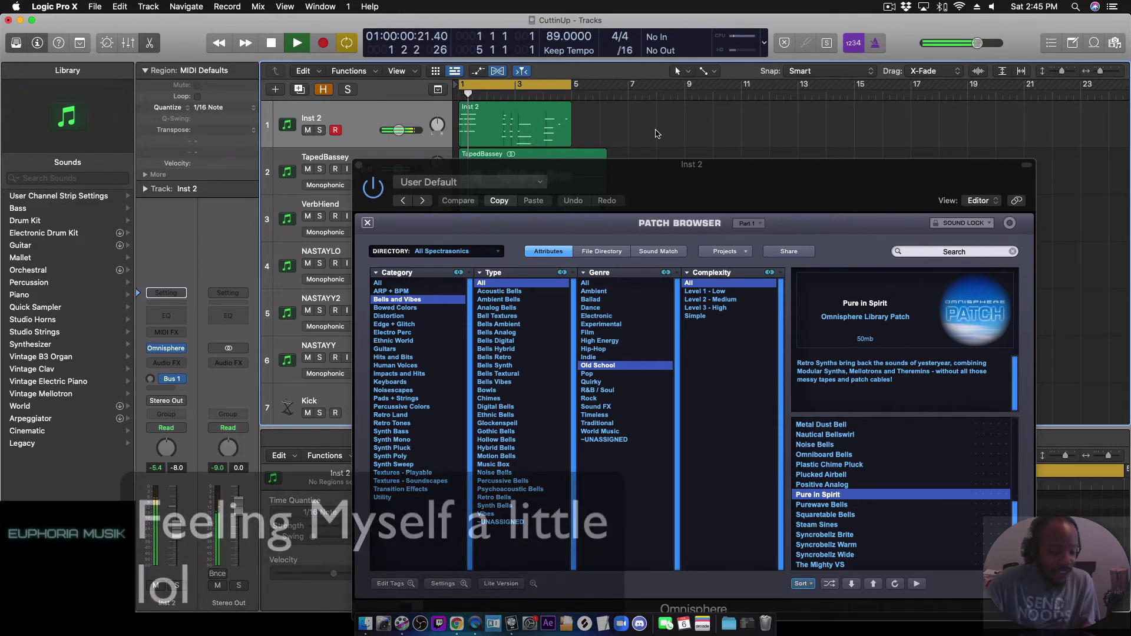
{"action": "key", "text": "space"}
{"action": "scroll", "coordinate": [563, 122], "scroll_direction": "right", "scroll_amount": 1}
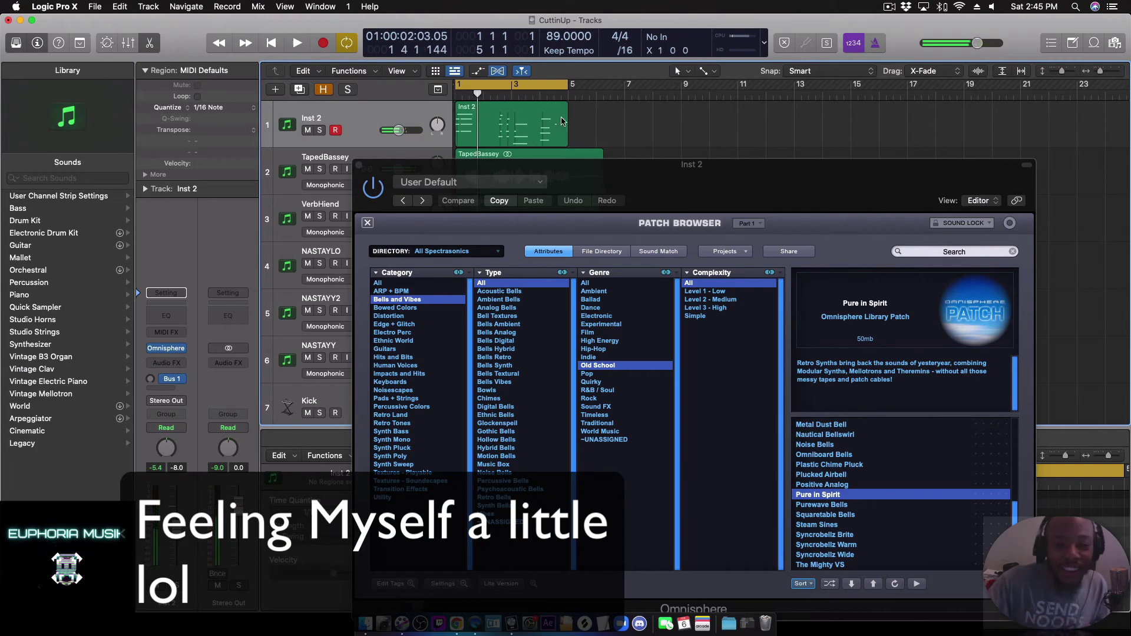
{"action": "left_click", "coordinate": [538, 125]}
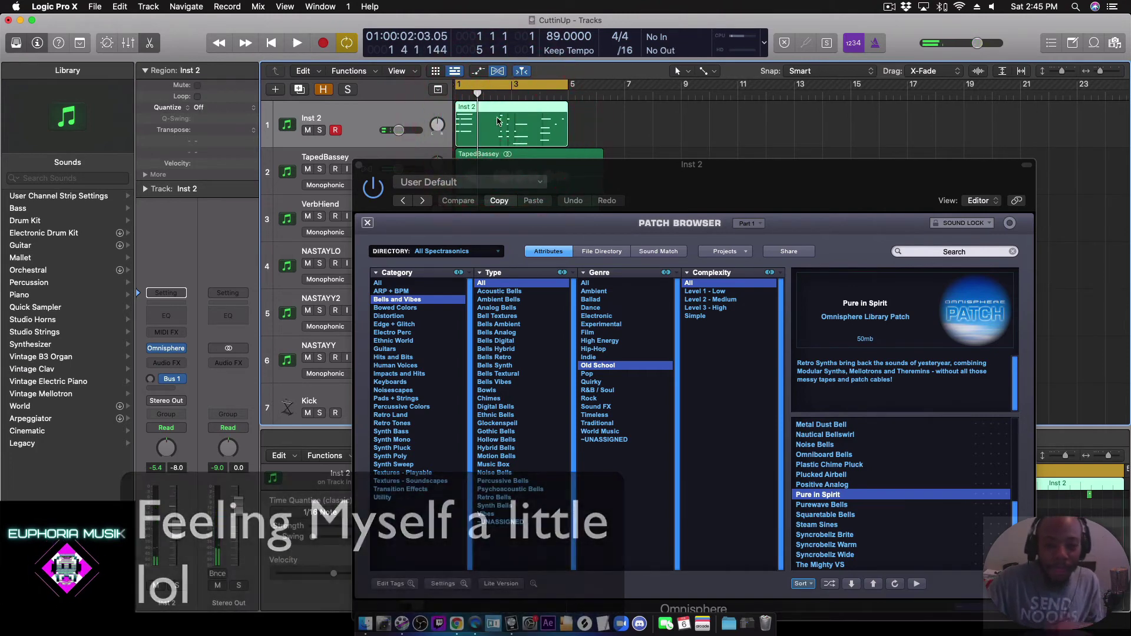
Step: Close Omnisphere's full patch browser and enable Stack Mode for the multi
{"action": "left_click", "coordinate": [367, 221]}
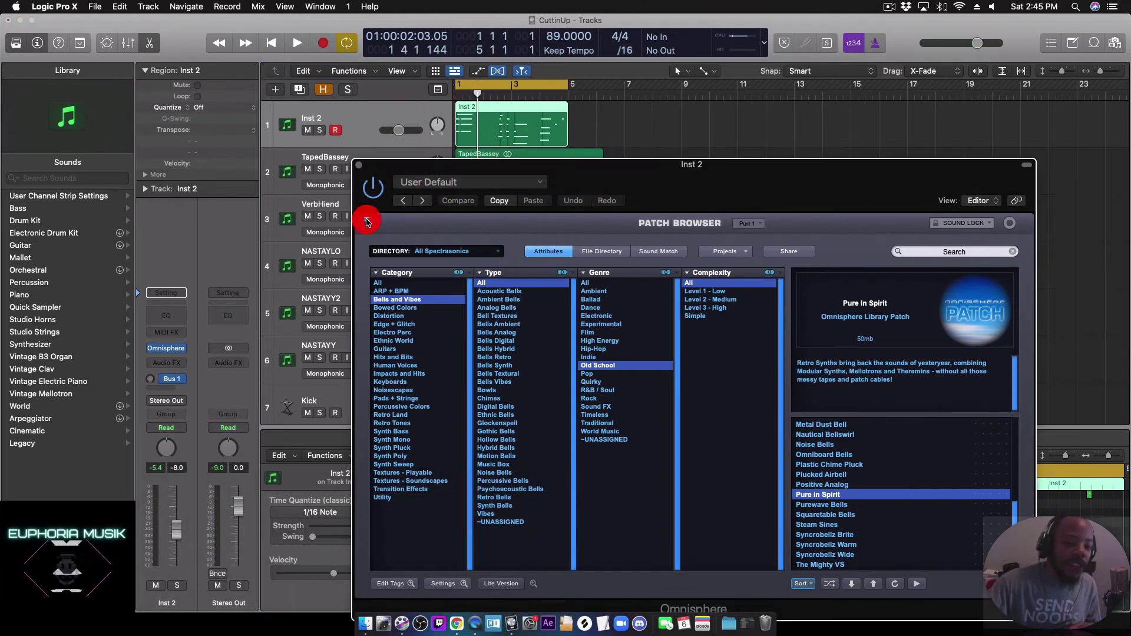
{"action": "left_click", "coordinate": [367, 221]}
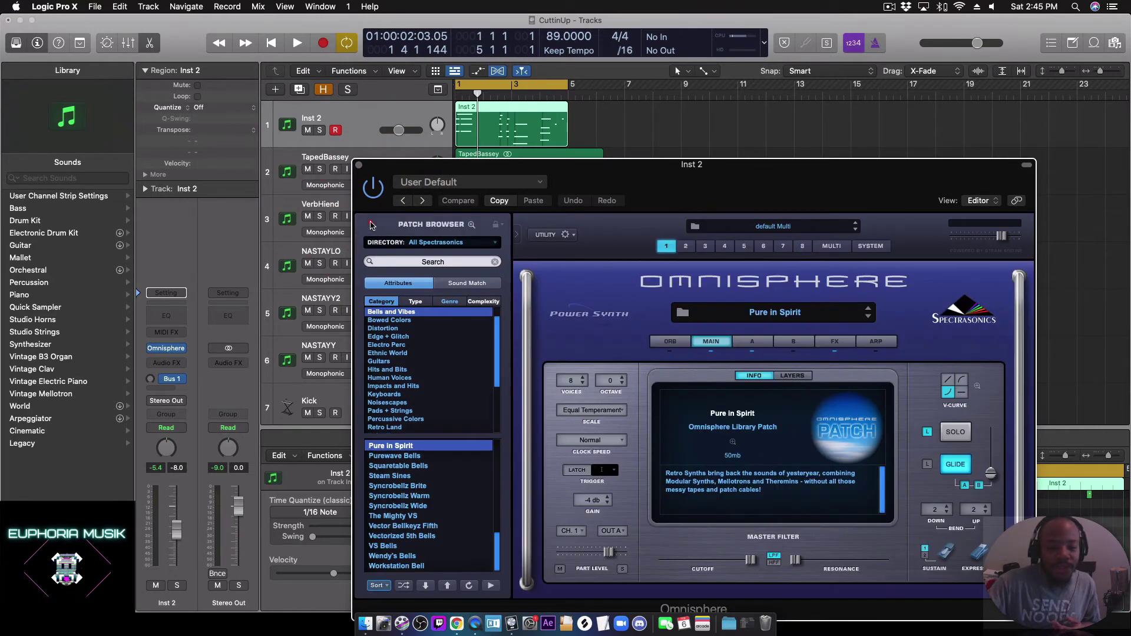
{"action": "left_click", "coordinate": [832, 246]}
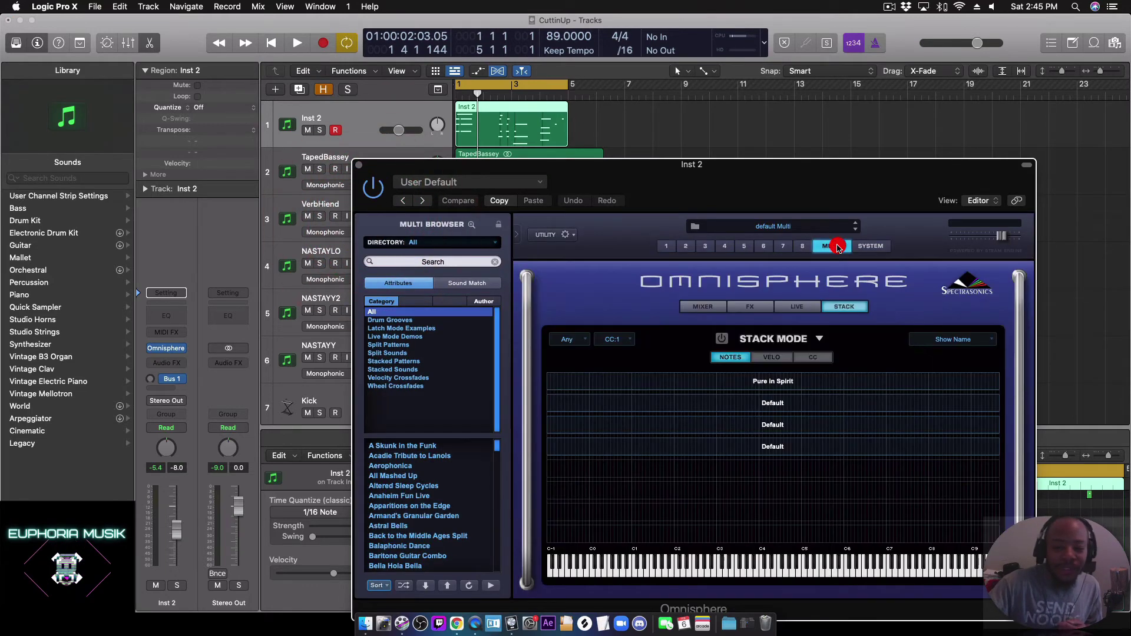
{"action": "left_click", "coordinate": [719, 340]}
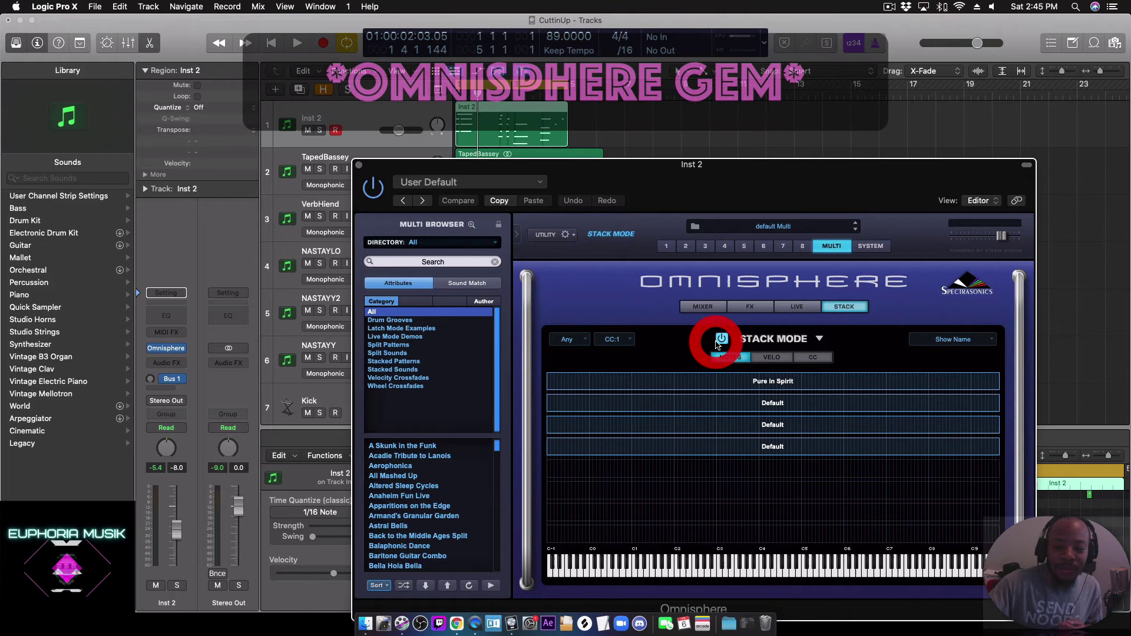
Step: Switch between parts 1 and 2 of the stacked multi and open the full patch browser for part 2
{"action": "left_click", "coordinate": [690, 250]}
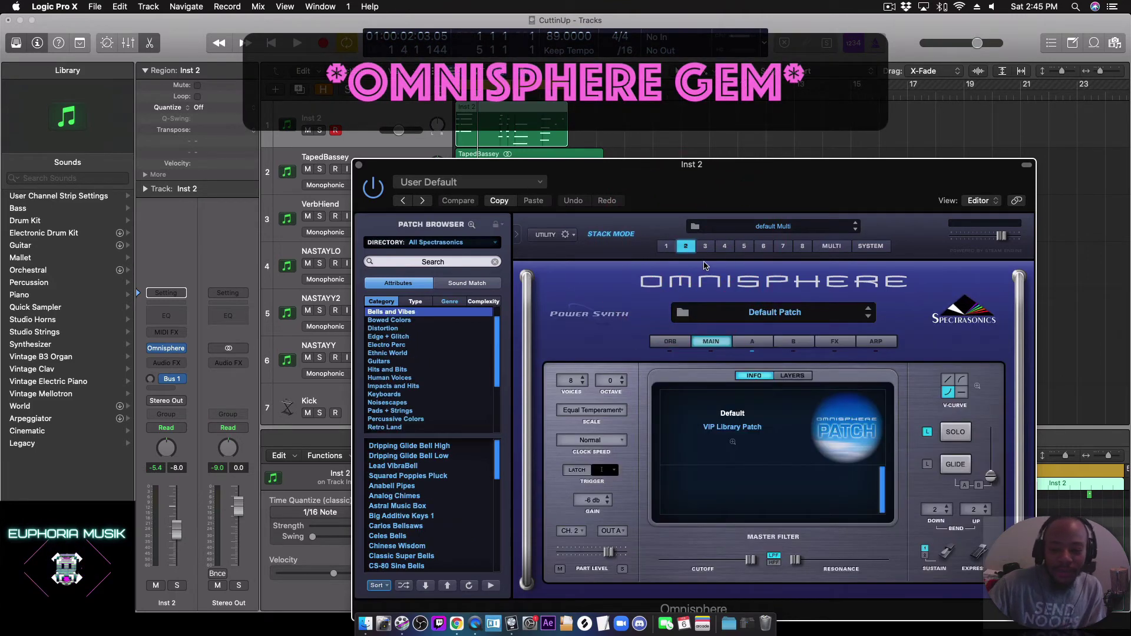
{"action": "left_click", "coordinate": [667, 247]}
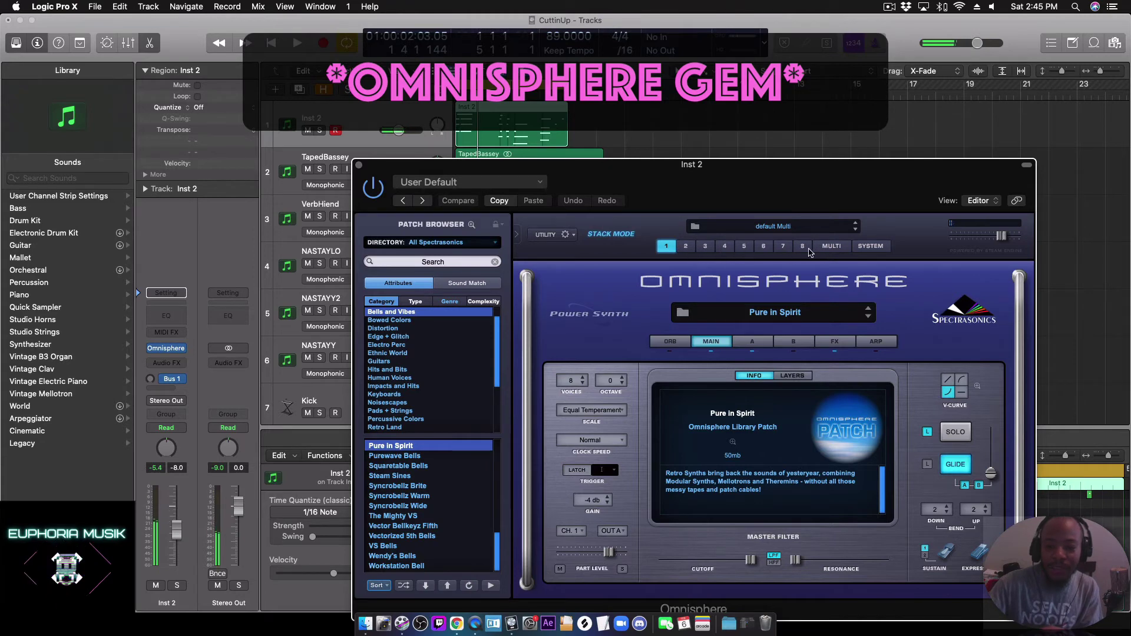
{"action": "left_click", "coordinate": [687, 248]}
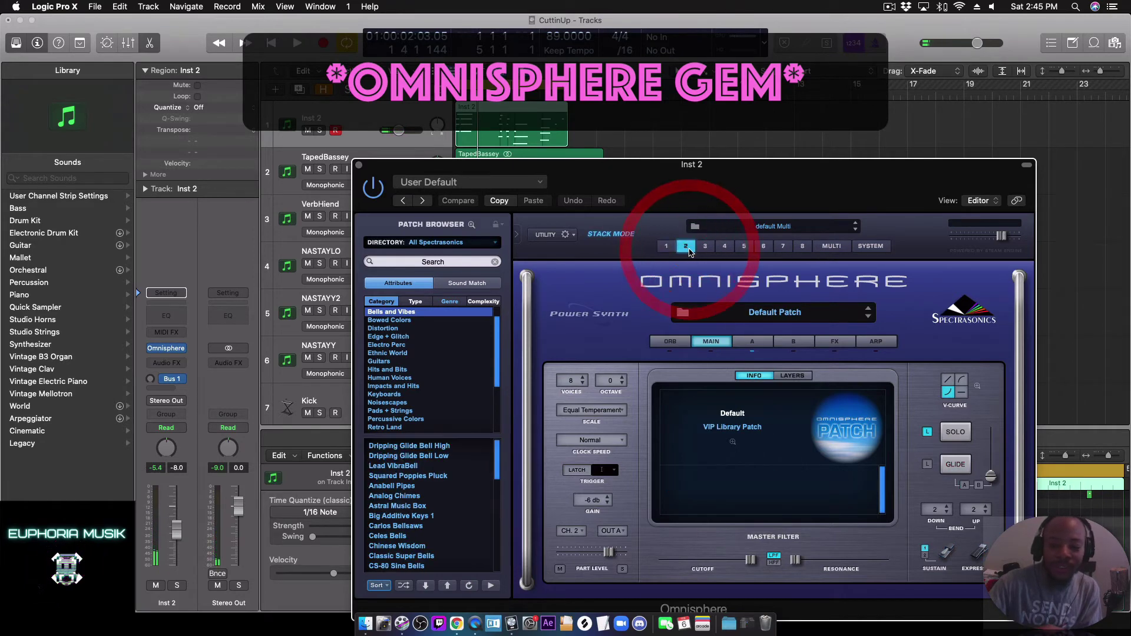
{"action": "left_click", "coordinate": [682, 306]}
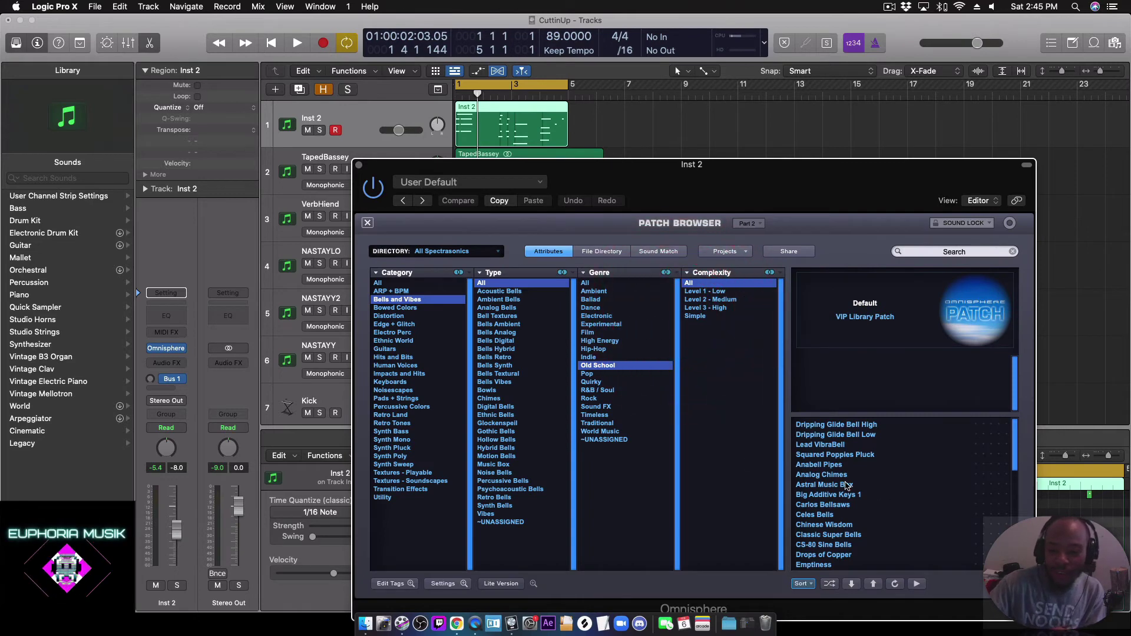
Step: Audition Old School Bells and Vibes patches on part 2, from Steam Sines and Syncrobellz Wide through The Mighty VS to Workstation Bell
{"action": "scroll", "coordinate": [847, 485], "scroll_direction": "down", "scroll_amount": 10}
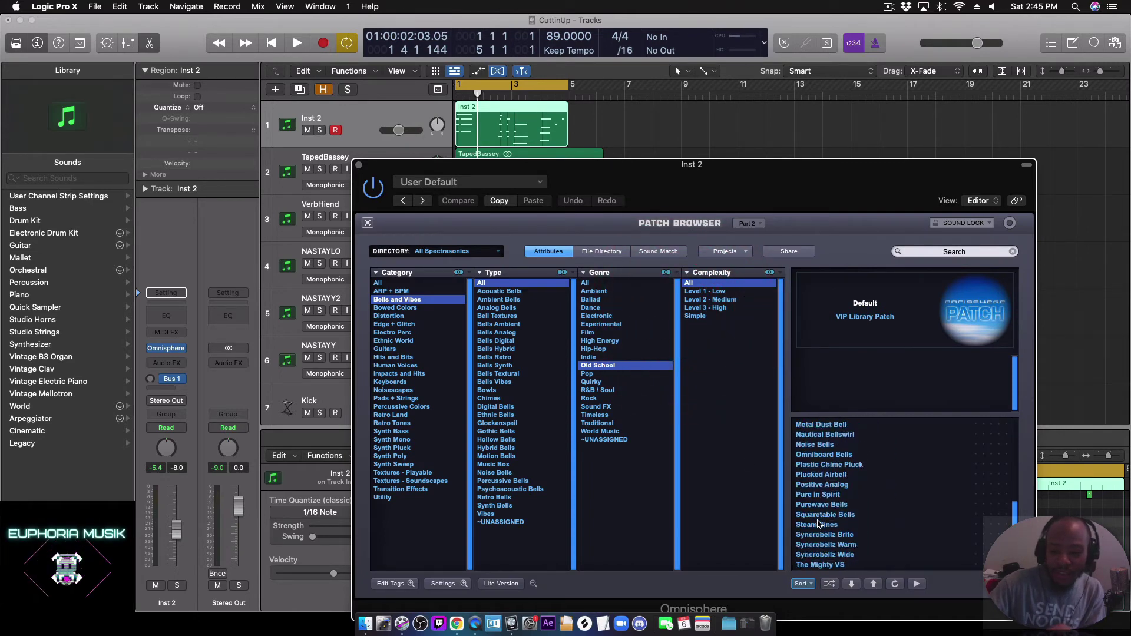
{"action": "left_click", "coordinate": [818, 524]}
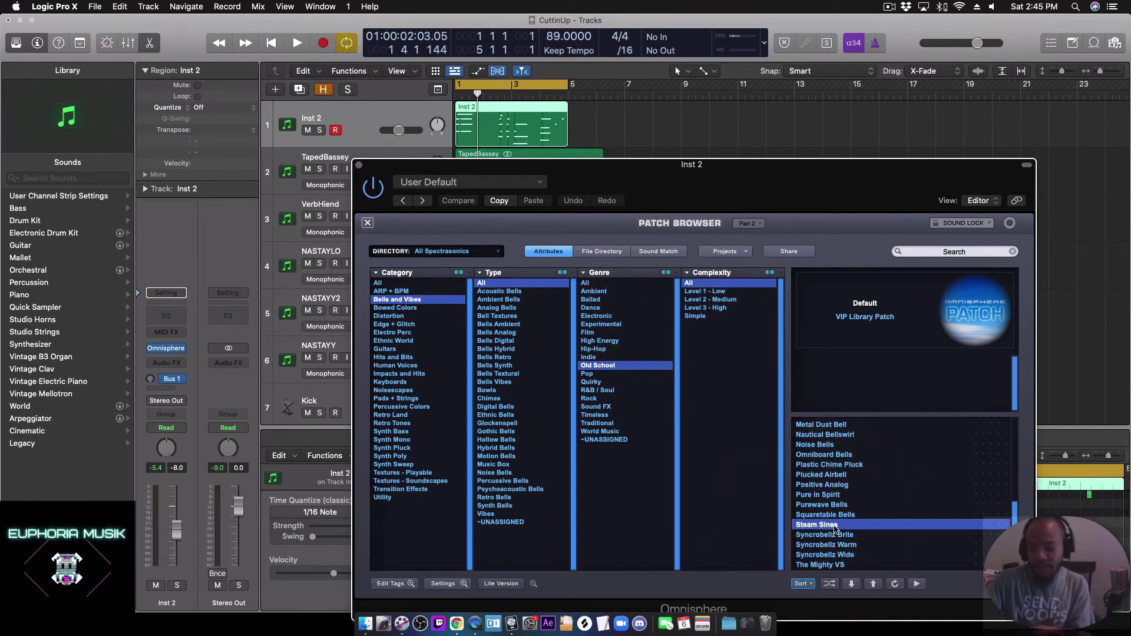
{"action": "left_click", "coordinate": [815, 554]}
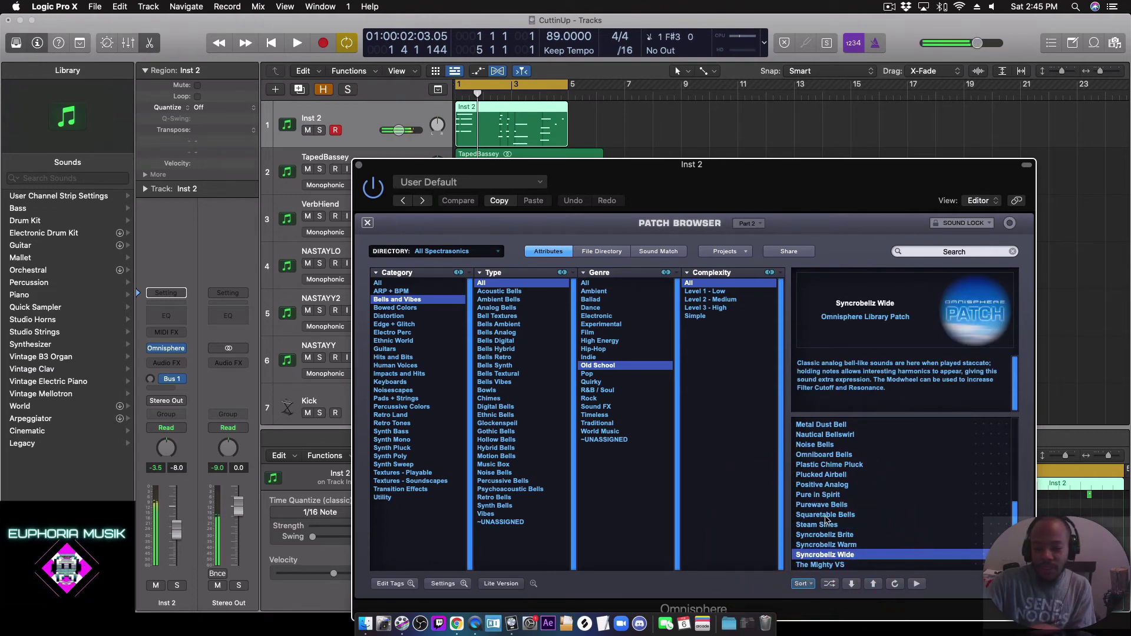
{"action": "scroll", "coordinate": [826, 519], "scroll_direction": "down", "scroll_amount": 2}
{"action": "left_click", "coordinate": [819, 516]}
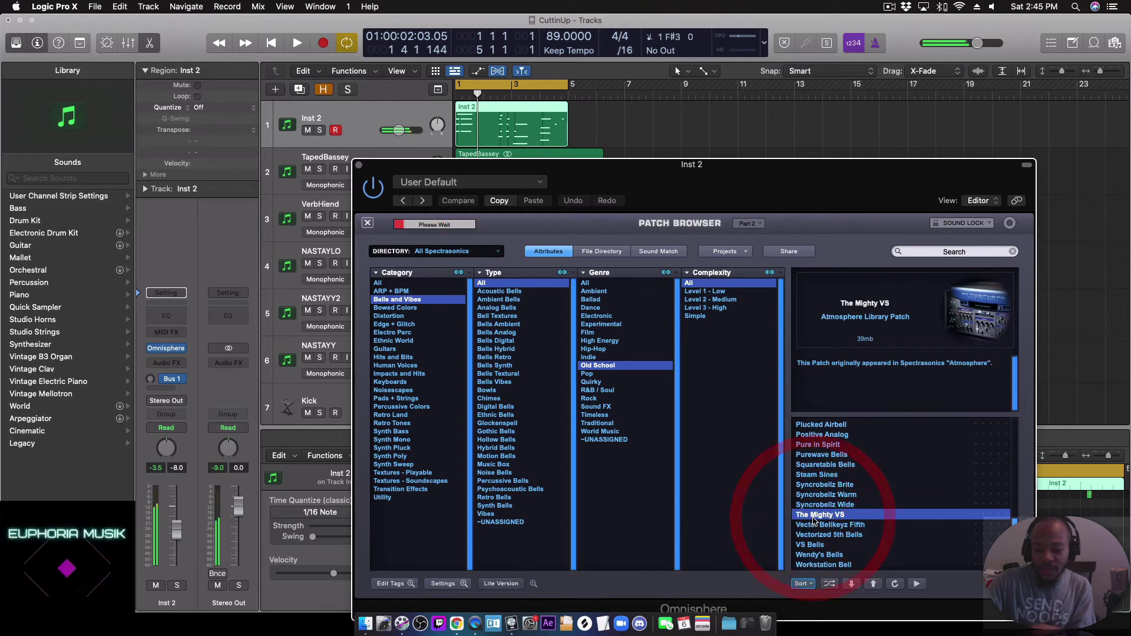
{"action": "left_click", "coordinate": [815, 535]}
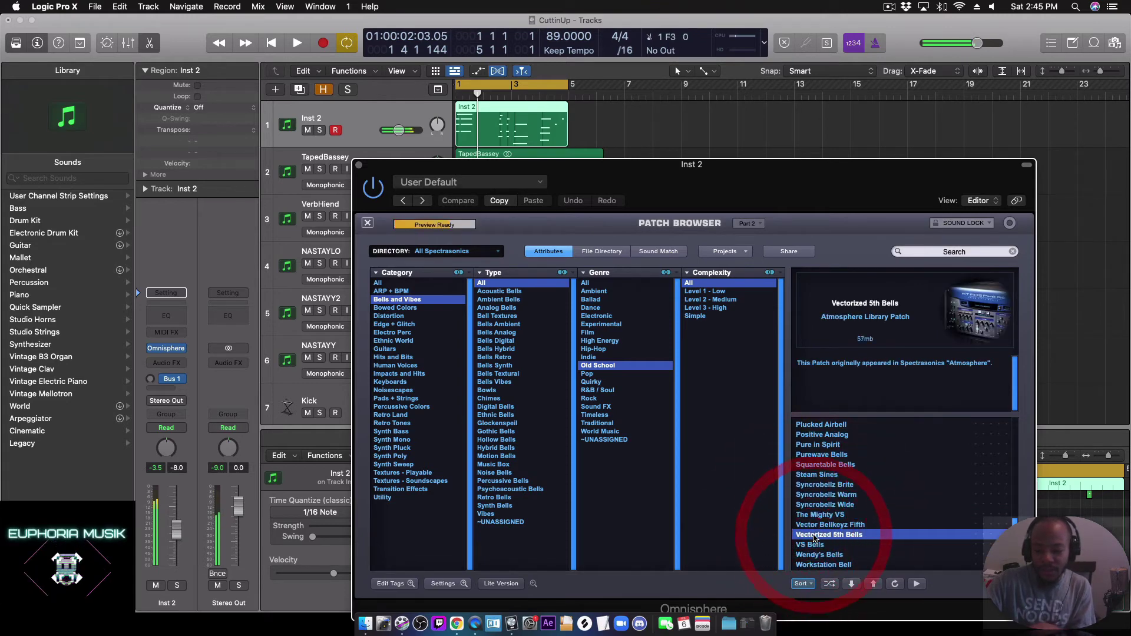
{"action": "left_click", "coordinate": [815, 545]}
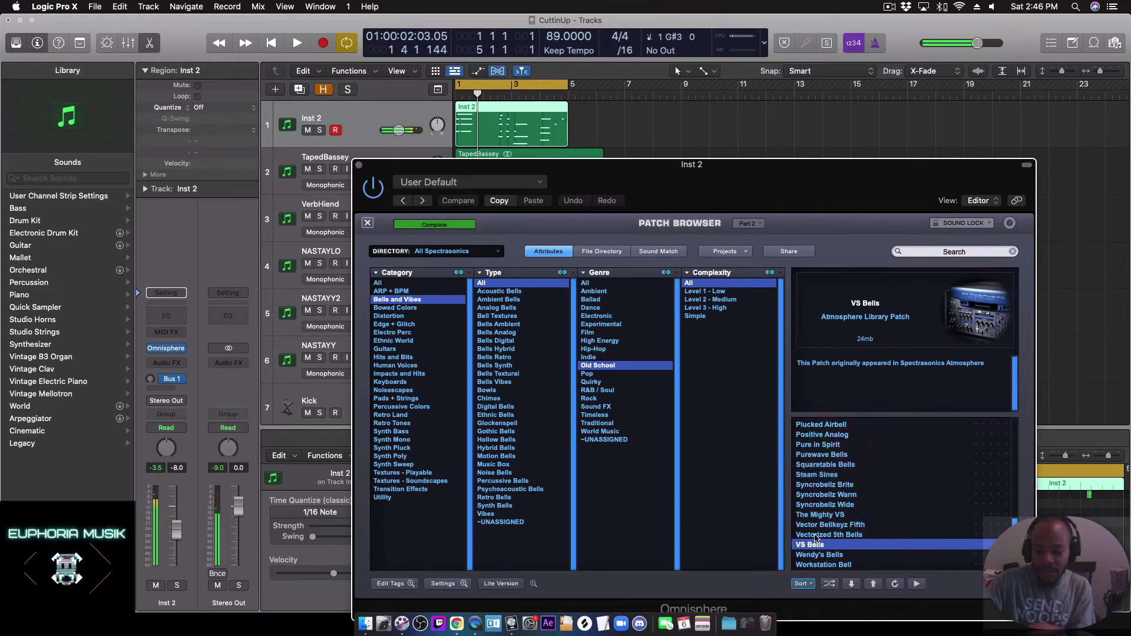
{"action": "left_click", "coordinate": [817, 555]}
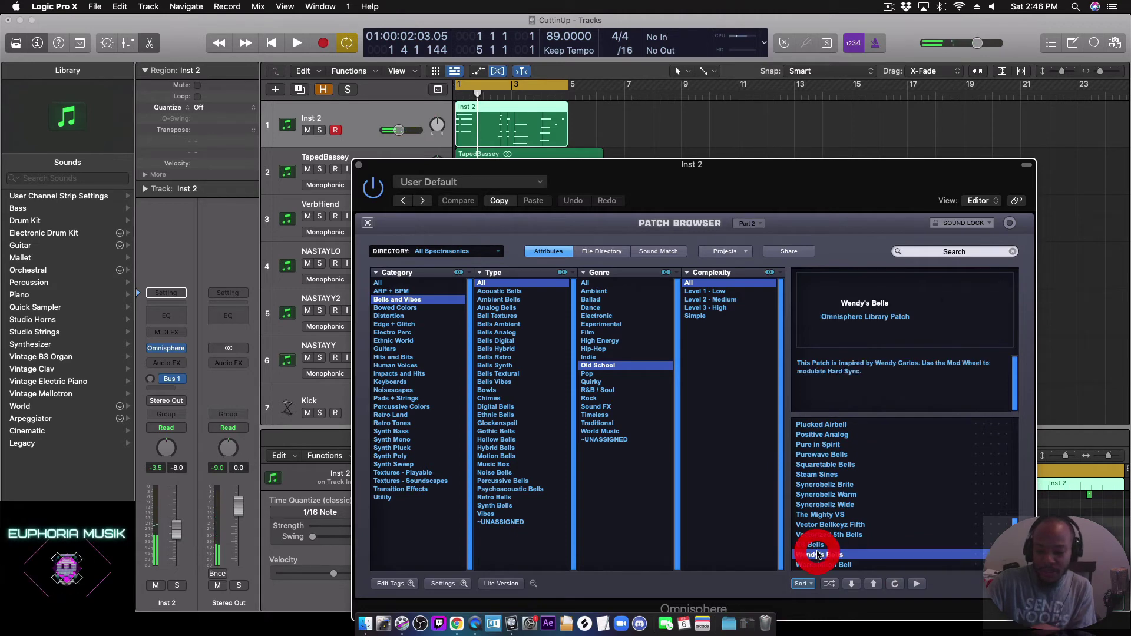
{"action": "left_click", "coordinate": [817, 565]}
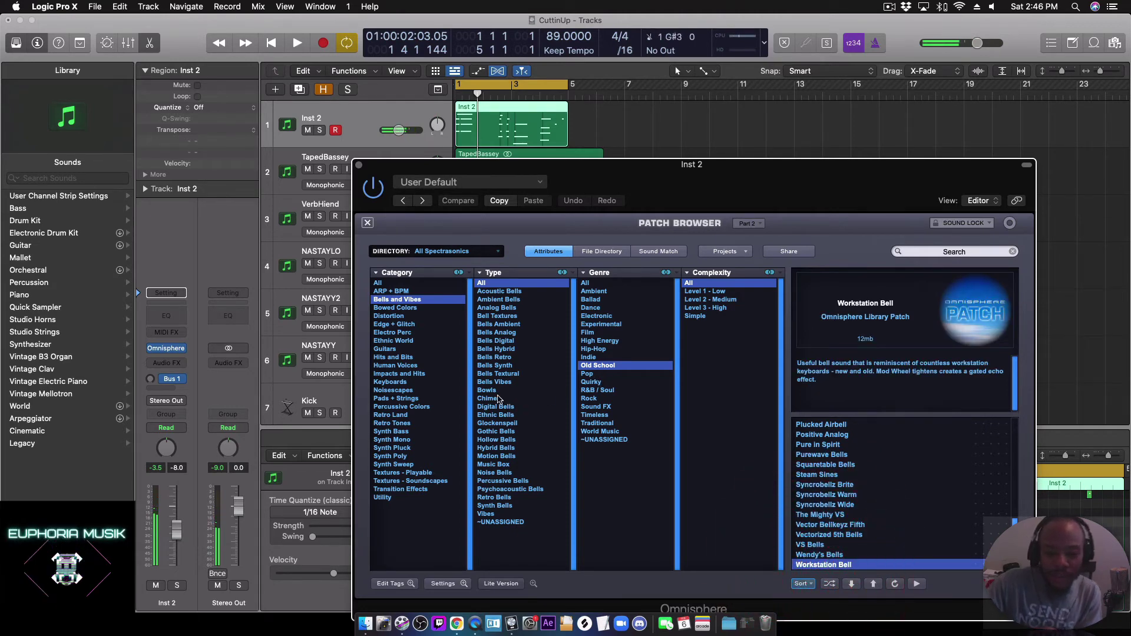
Step: Audition Chimes patches from Chimus to Inside the Grandfather Clock on part 2, playing the last one with the loop
{"action": "left_click", "coordinate": [498, 399]}
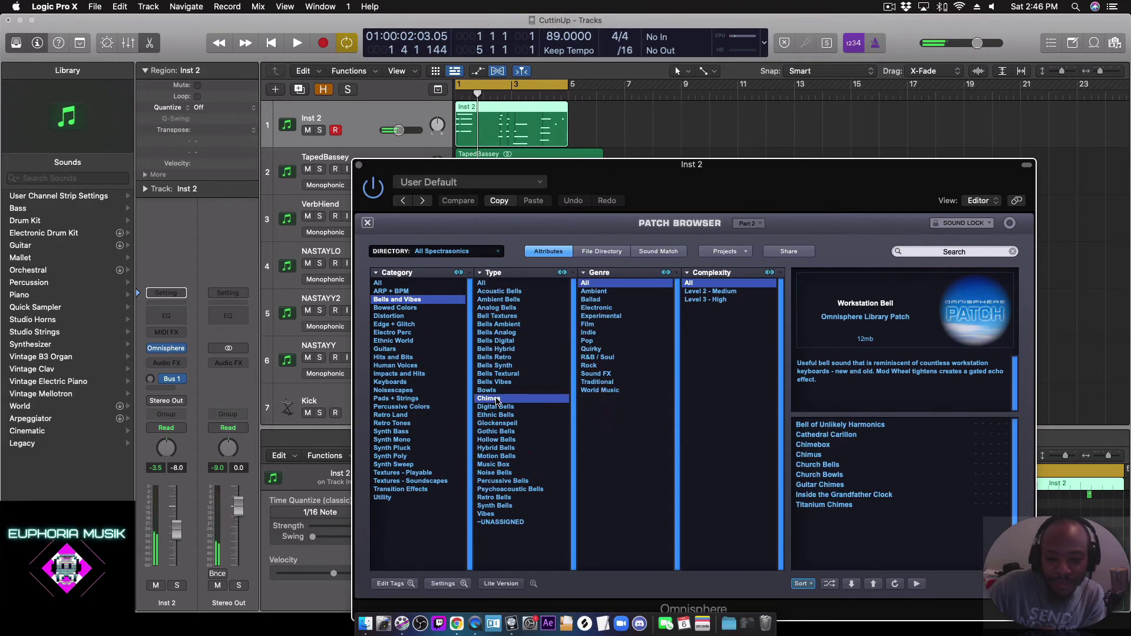
{"action": "left_click", "coordinate": [824, 455]}
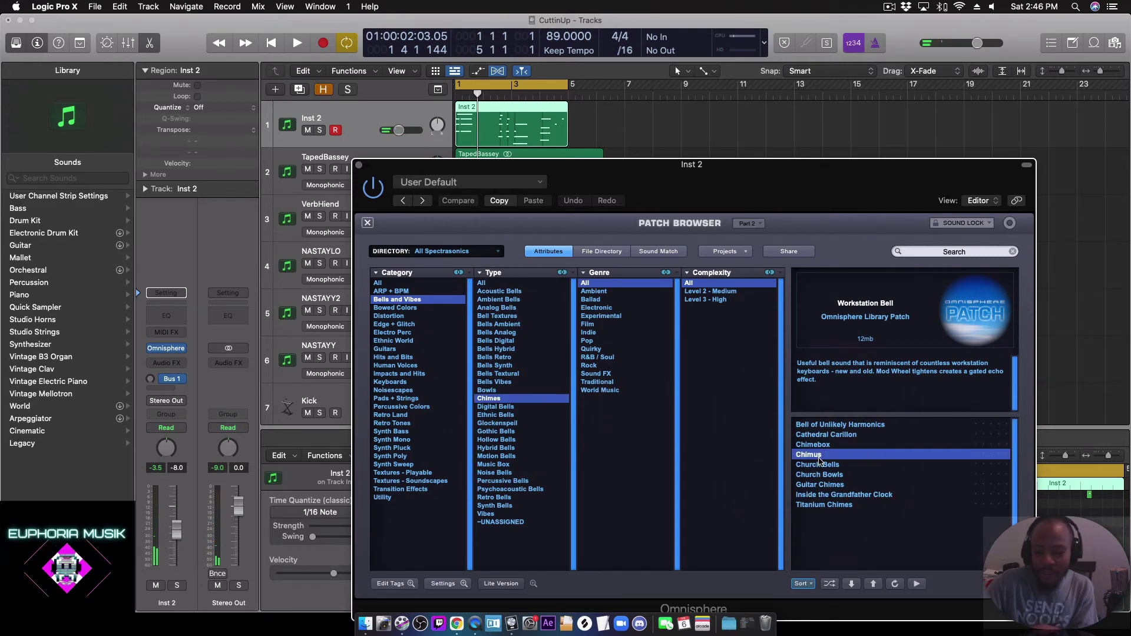
{"action": "left_click", "coordinate": [818, 464]}
{"action": "left_click", "coordinate": [819, 475]}
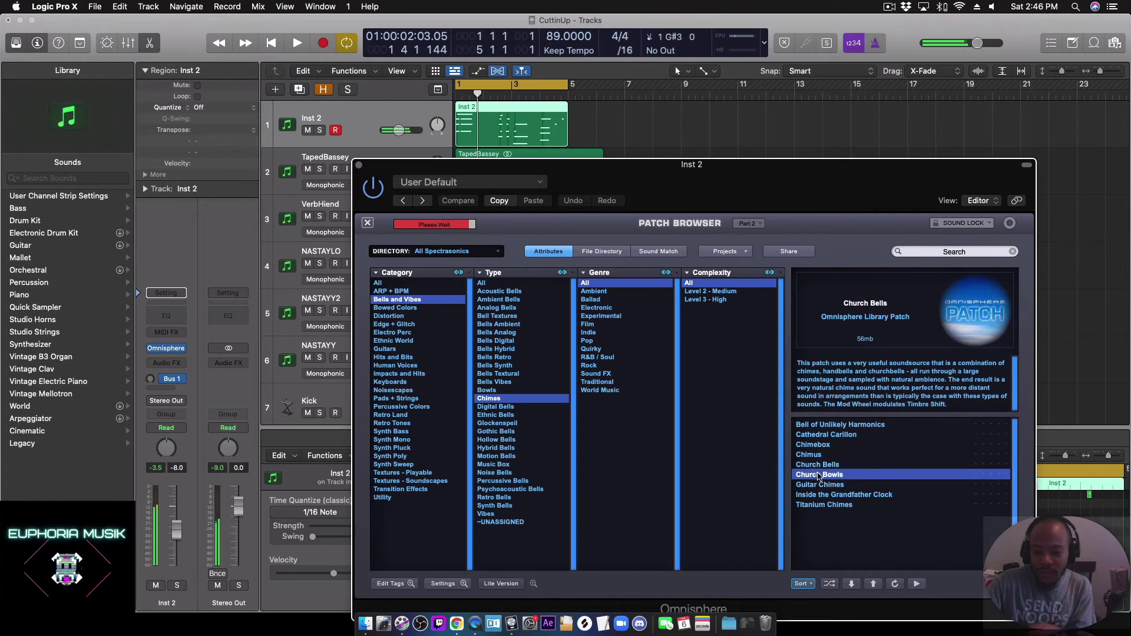
{"action": "left_click", "coordinate": [825, 485]}
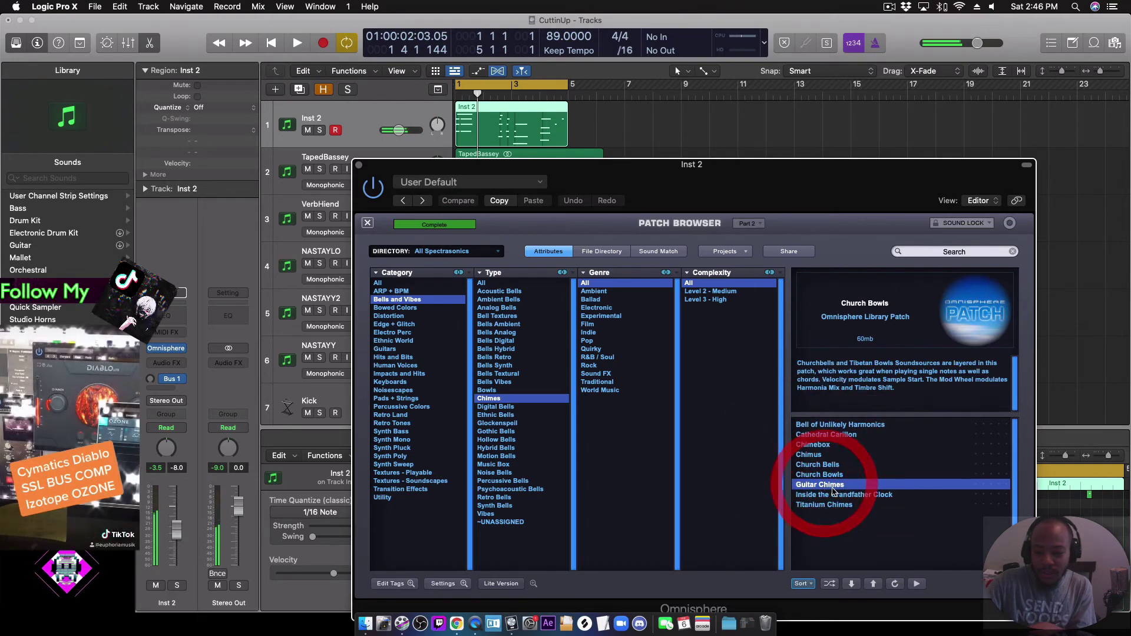
{"action": "left_click", "coordinate": [834, 495]}
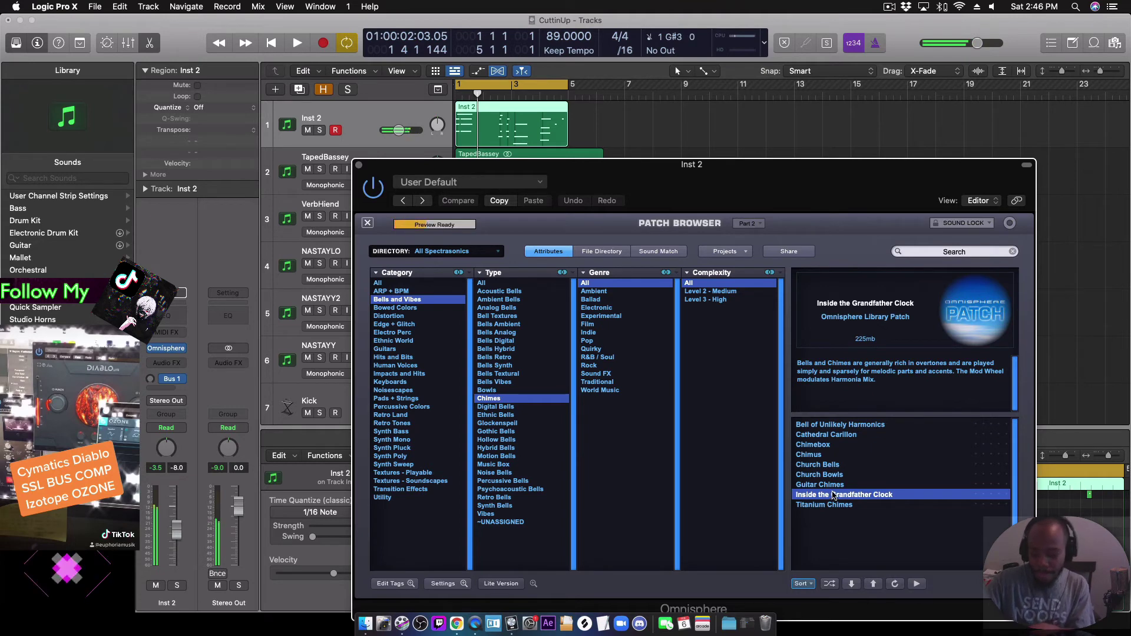
{"action": "key", "text": "space"}
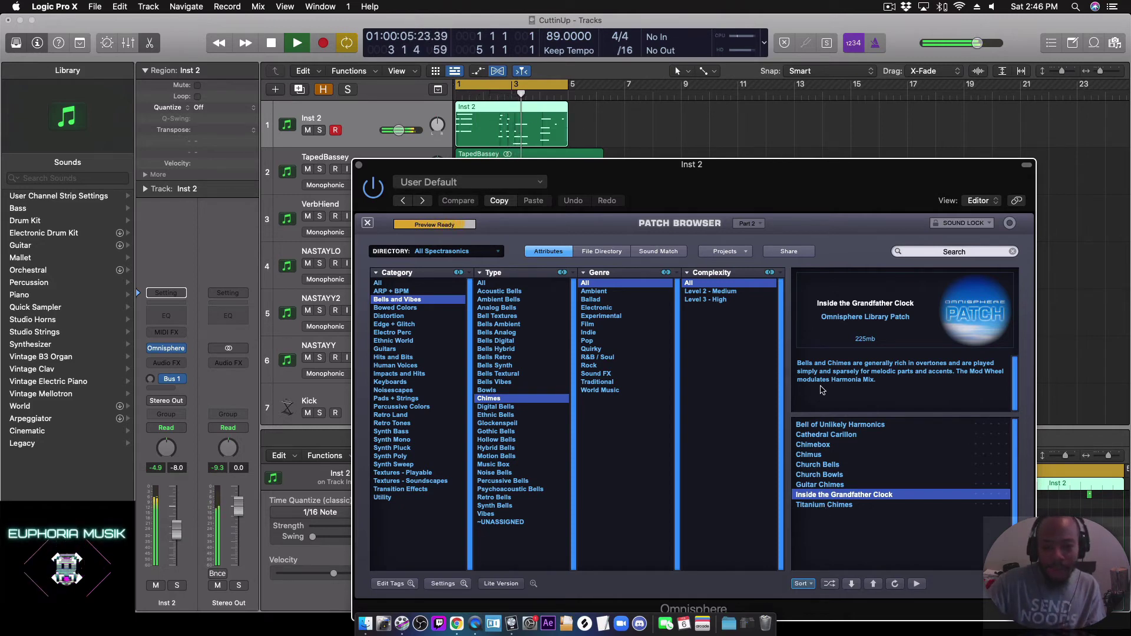
{"action": "key", "text": "space"}
Step: Try Cathedral Carillon and Bell of Unlikely Harmonics on part 2 against the loop
{"action": "left_click", "coordinate": [824, 435]}
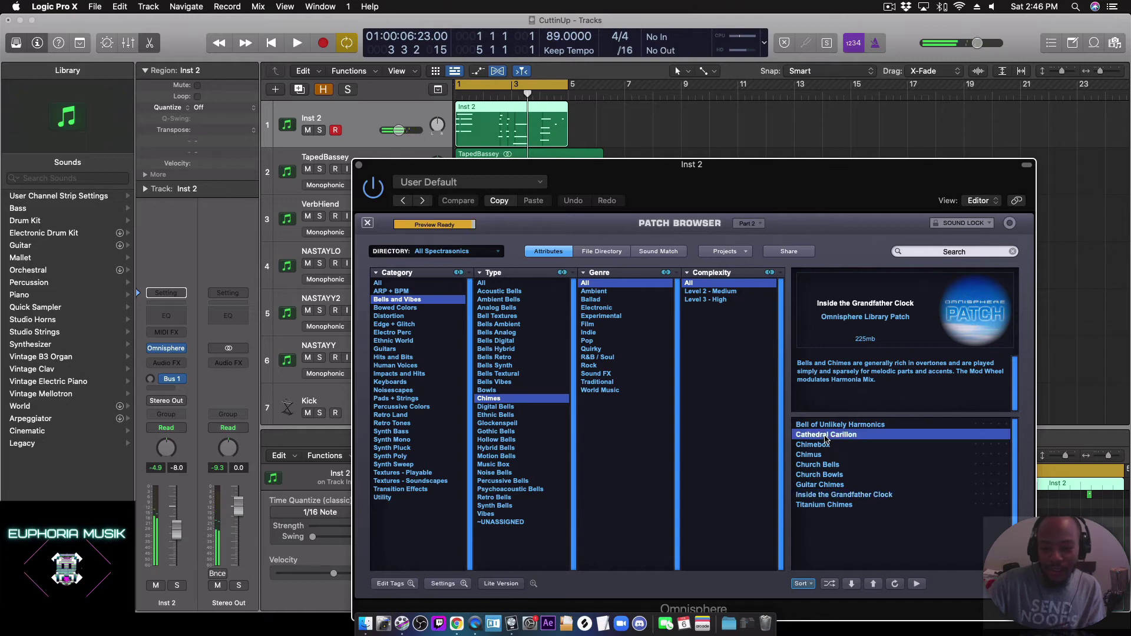
{"action": "key", "text": "space"}
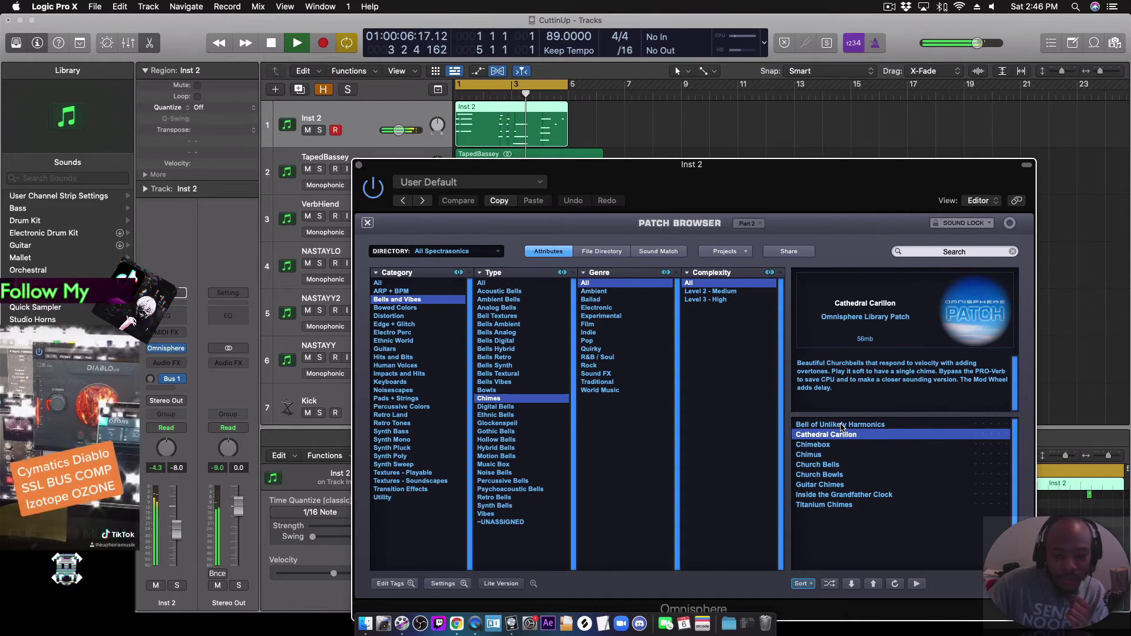
{"action": "left_click", "coordinate": [841, 425]}
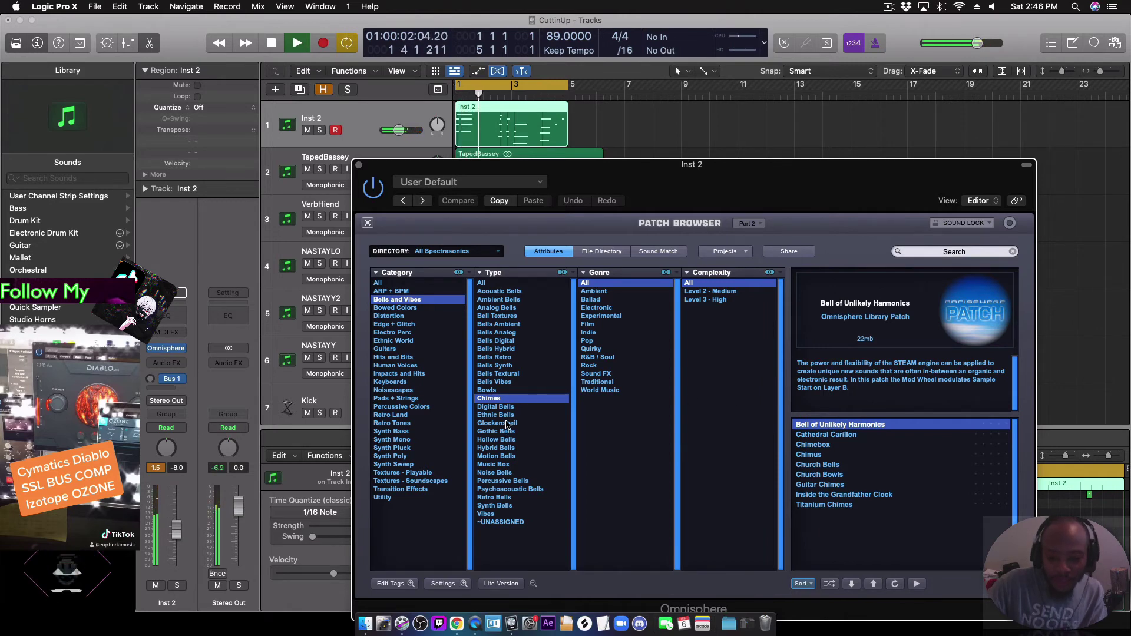
Step: Audition Large Music Box and Glass Music Box from the Music Box type, and load Crystal Musicbox into part 2
{"action": "left_click", "coordinate": [506, 423]}
{"action": "left_click", "coordinate": [501, 464]}
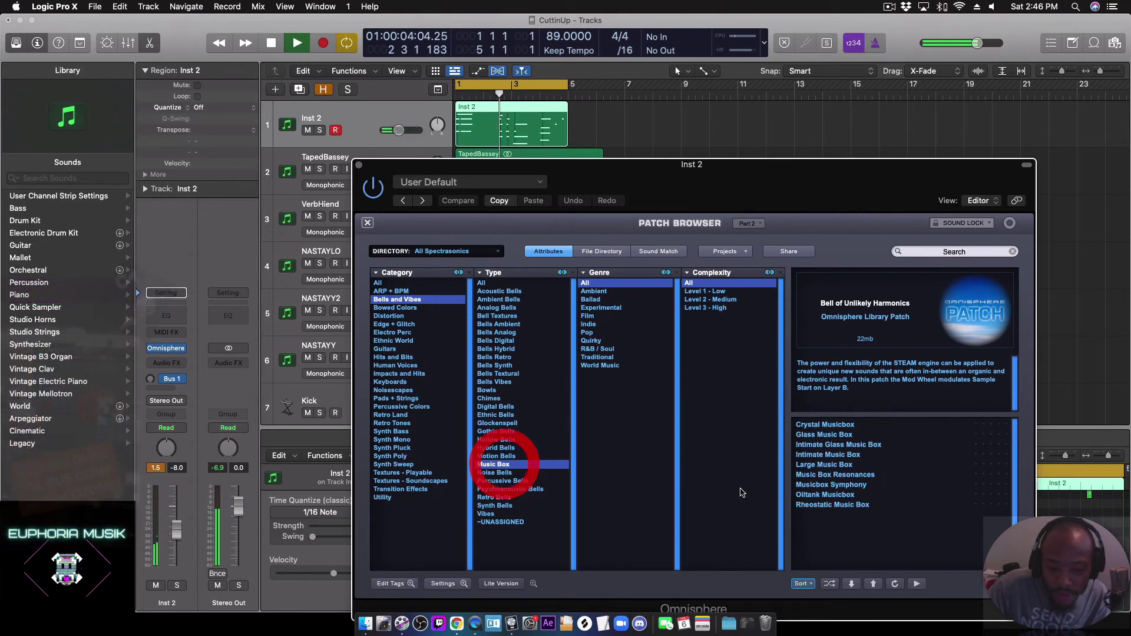
{"action": "left_click", "coordinate": [837, 465]}
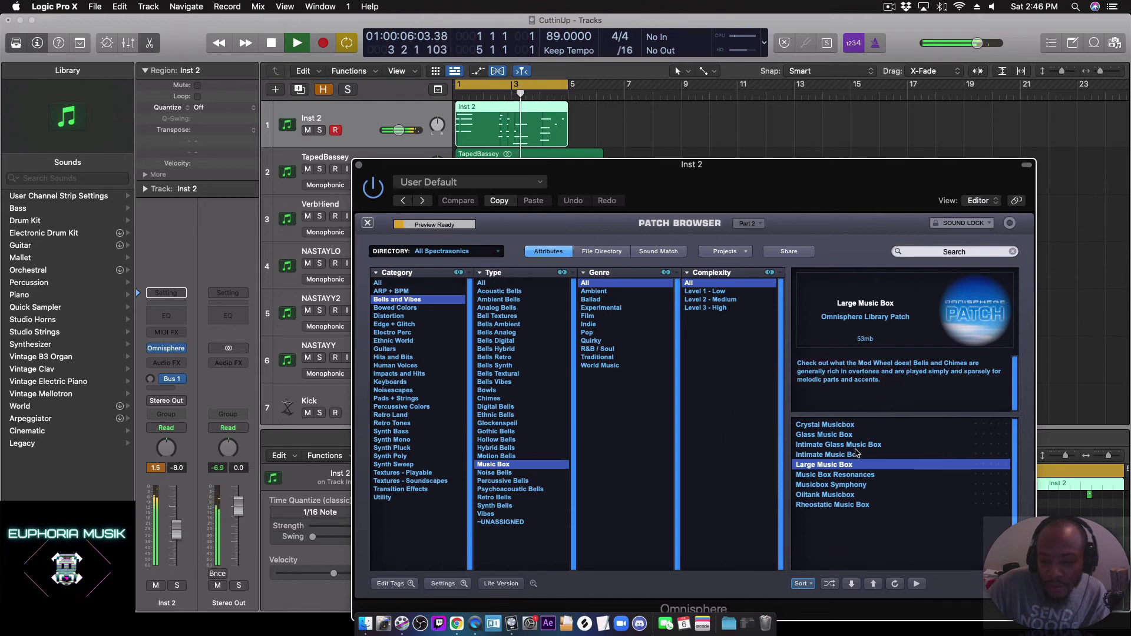
{"action": "left_click", "coordinate": [842, 437]}
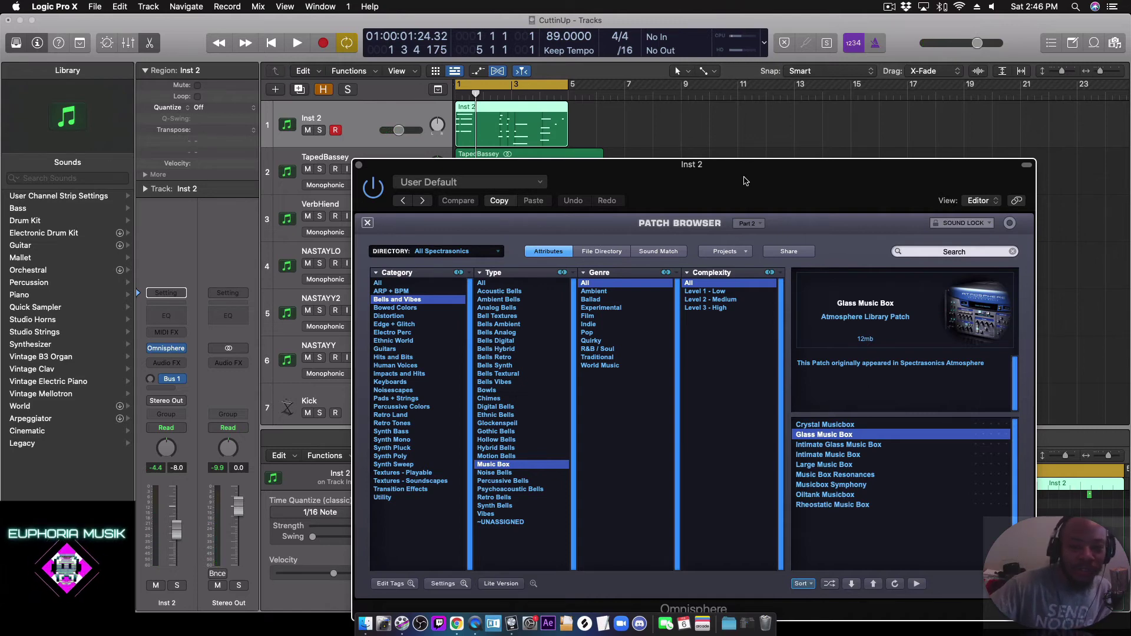
{"action": "key", "text": "space"}
{"action": "left_click", "coordinate": [832, 424]}
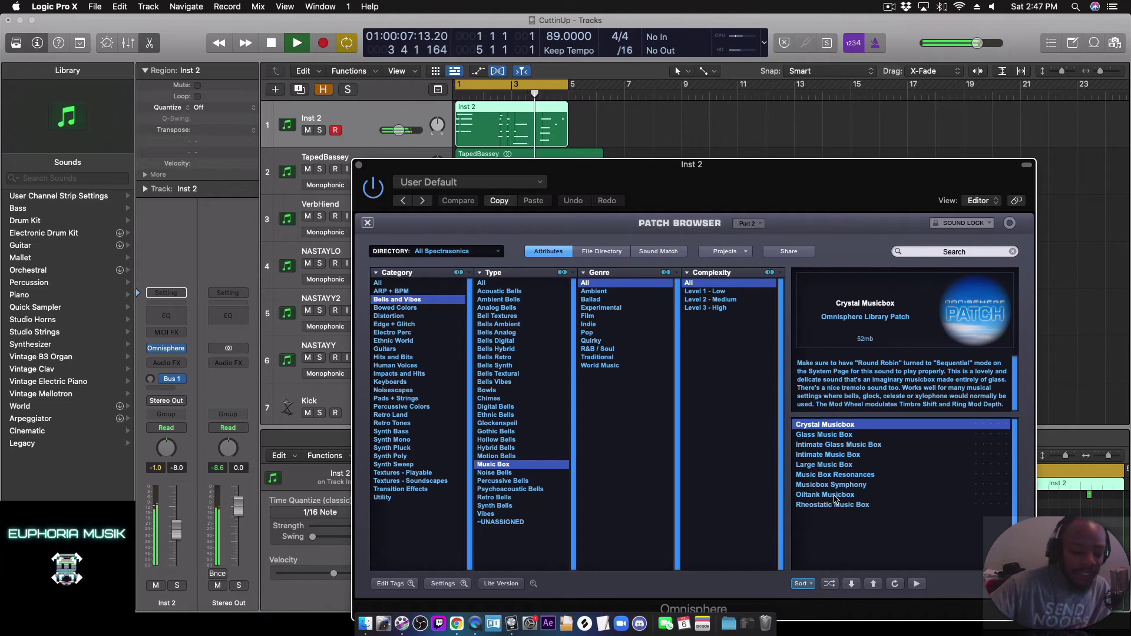
Step: Close part 2's patch browser, view the stacked layers in the multi, and open the patch browser for part 3
{"action": "left_click", "coordinate": [368, 222]}
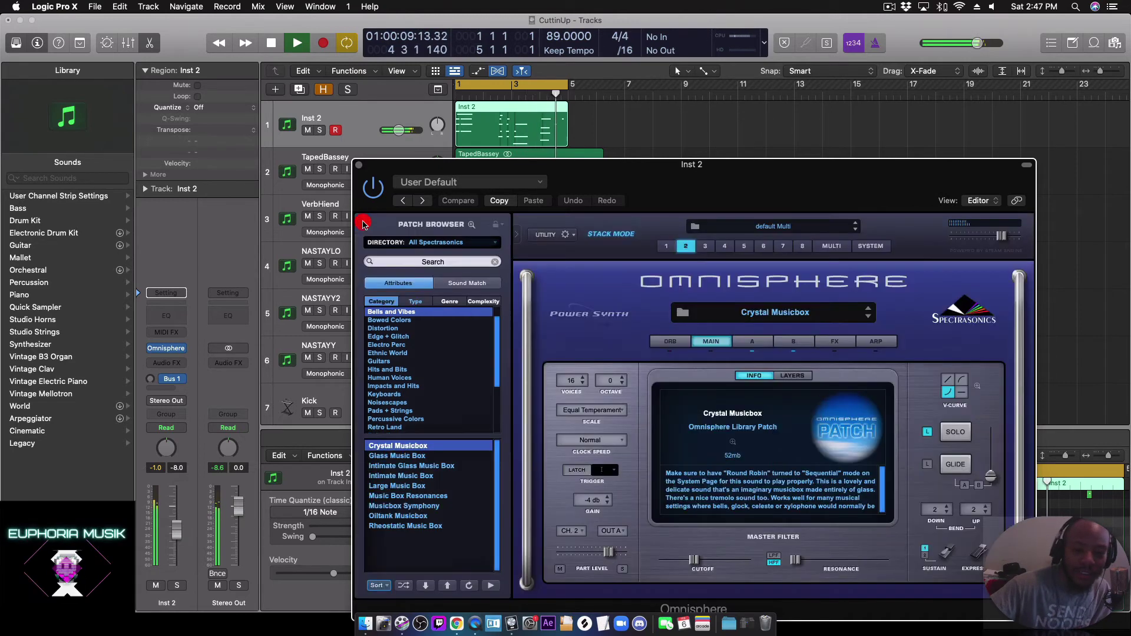
{"action": "left_click", "coordinate": [830, 247]}
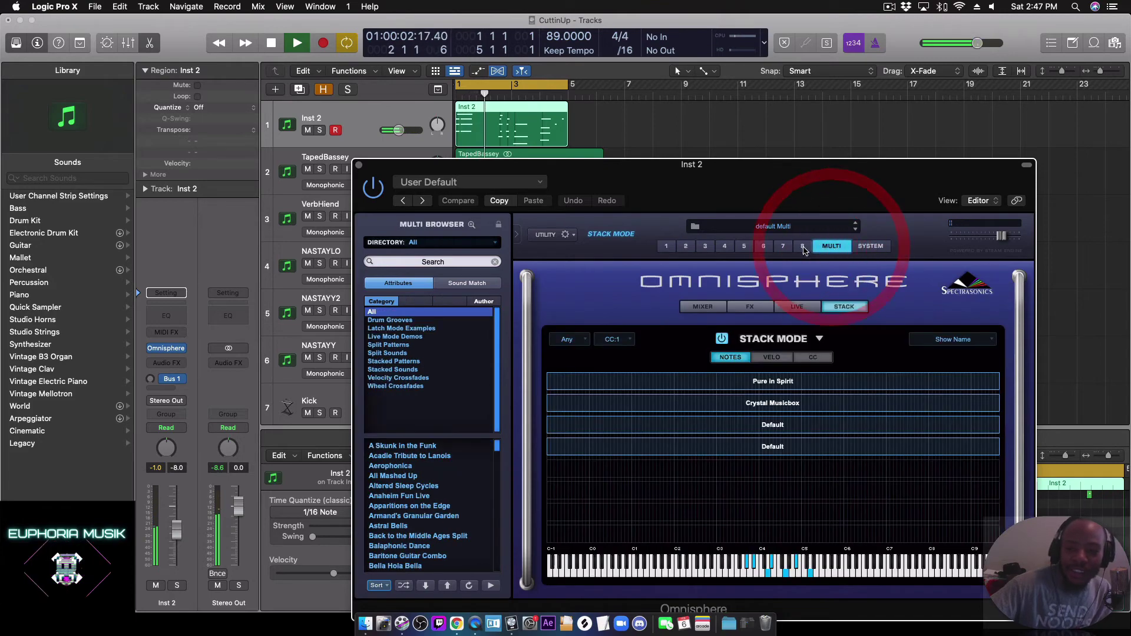
{"action": "left_click", "coordinate": [707, 247]}
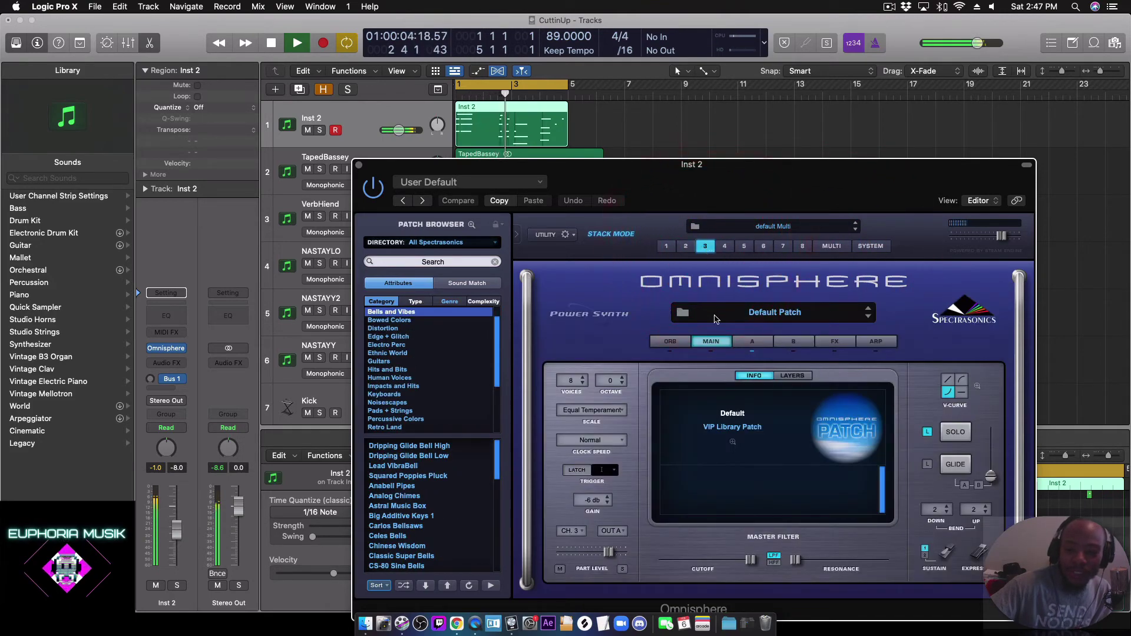
{"action": "left_click", "coordinate": [681, 312]}
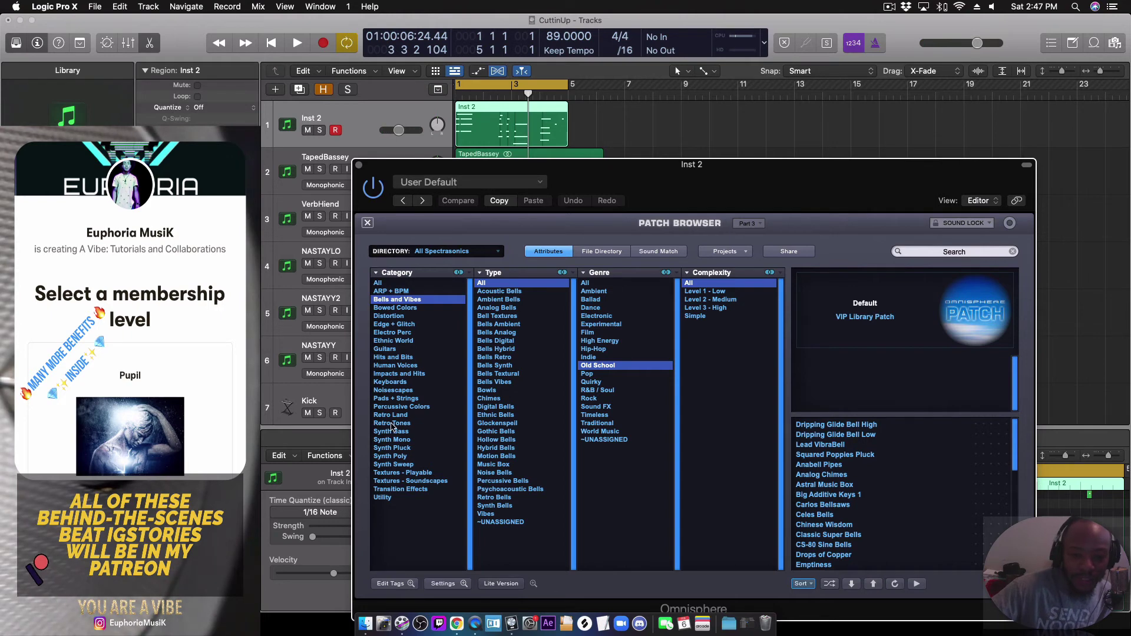
Step: Load Desert Flutes from the Flutey Colors type of Pads + Strings into part 3 and play it with the loop
{"action": "left_click", "coordinate": [396, 400]}
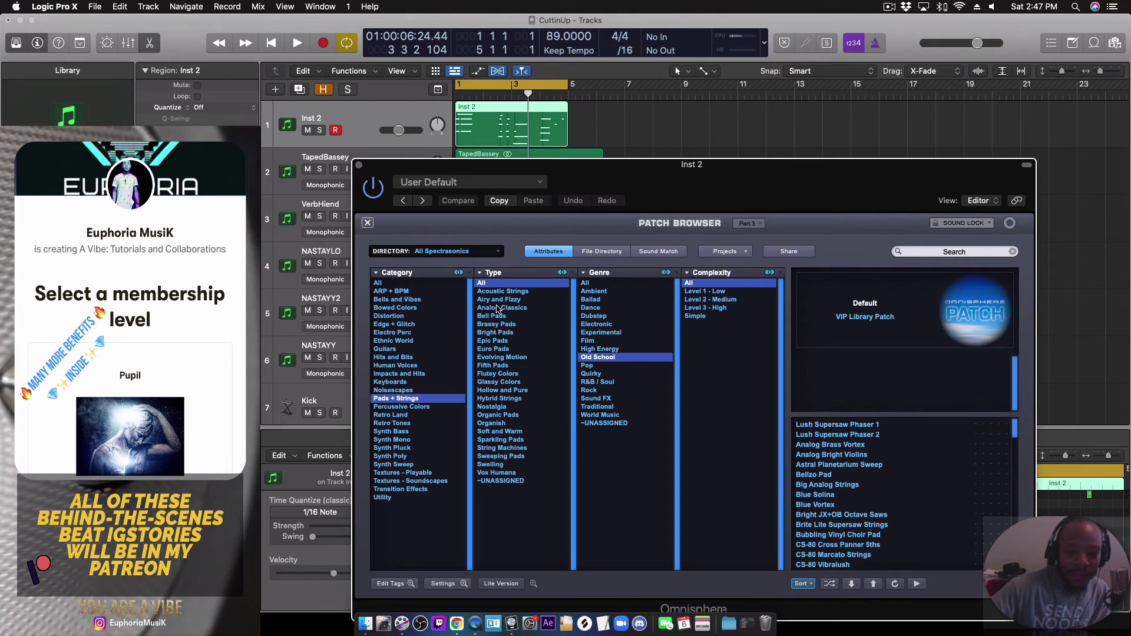
{"action": "left_click", "coordinate": [496, 291]}
{"action": "left_click", "coordinate": [499, 366]}
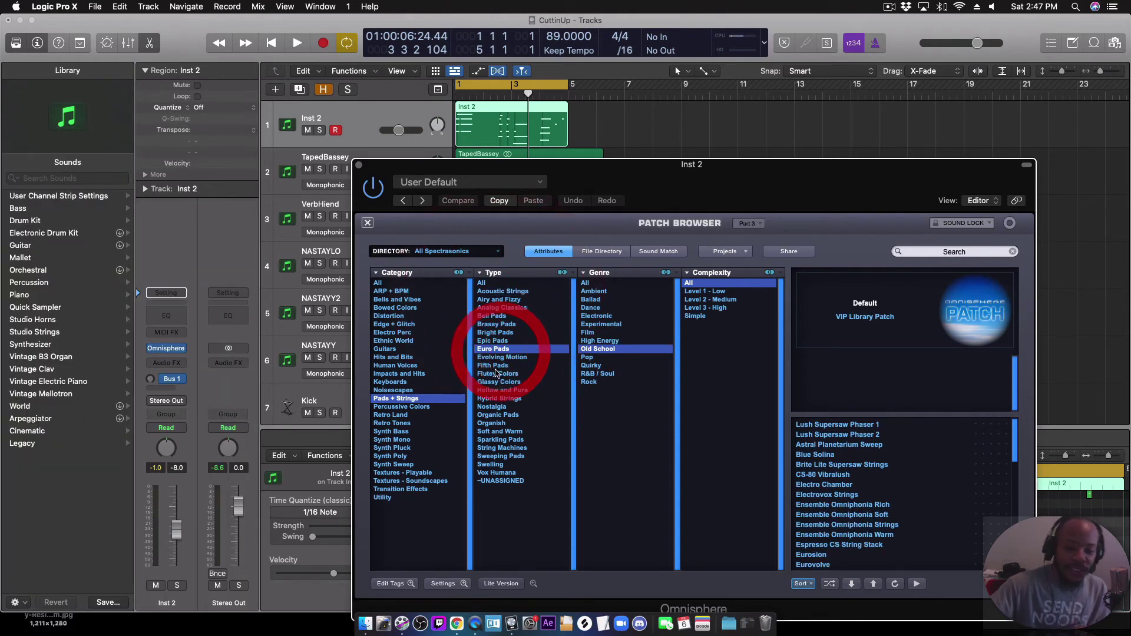
{"action": "left_click", "coordinate": [499, 373]}
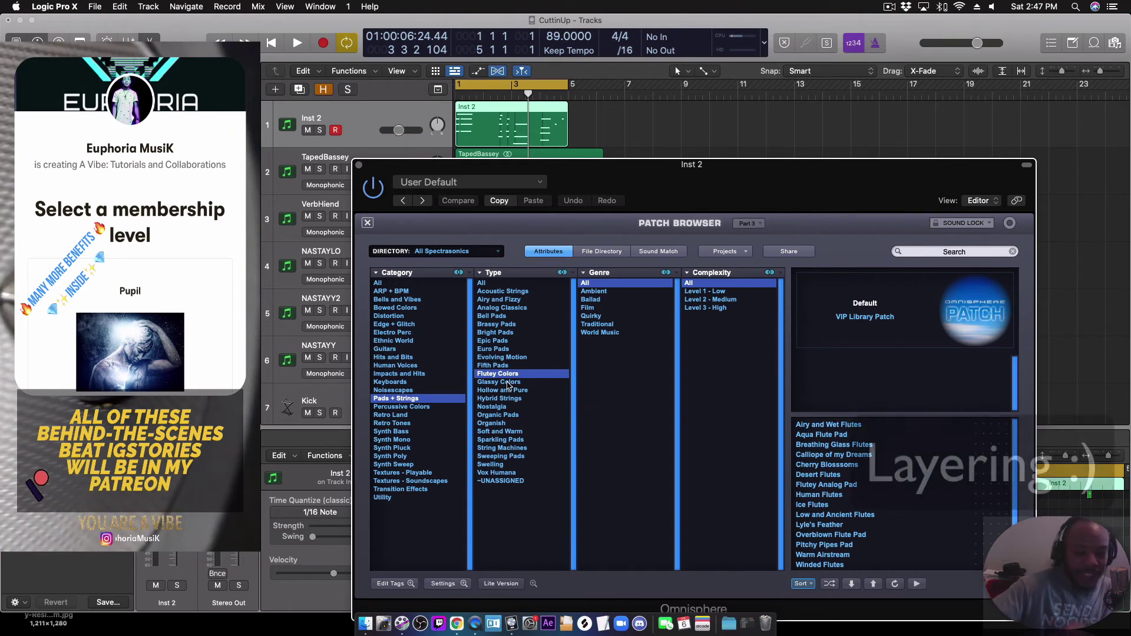
{"action": "left_click", "coordinate": [833, 475]}
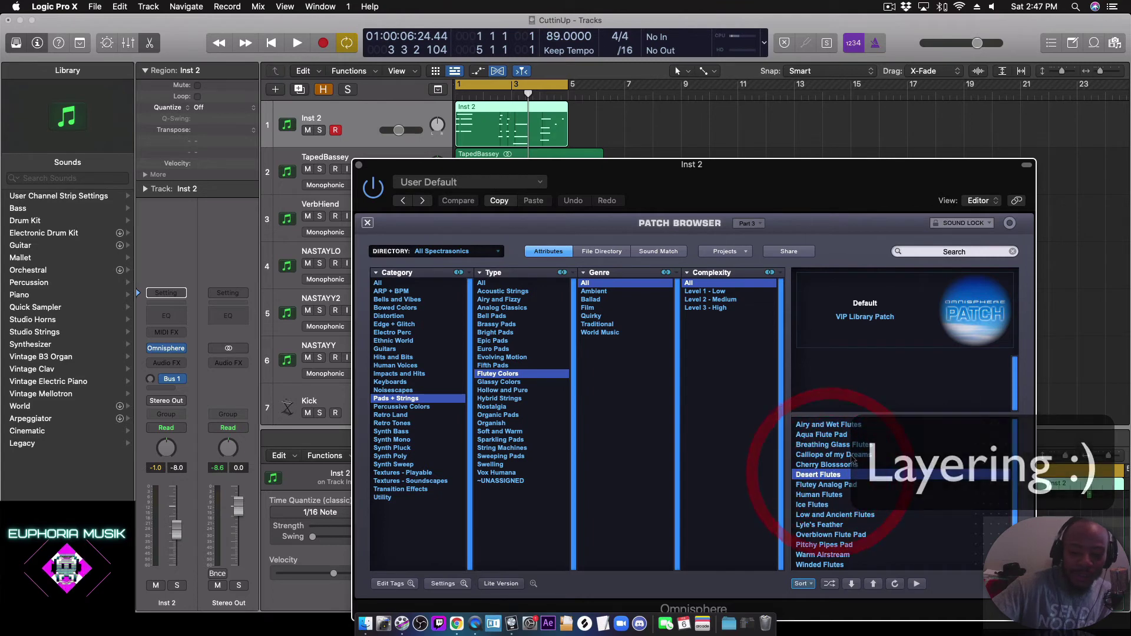
{"action": "key", "text": "space"}
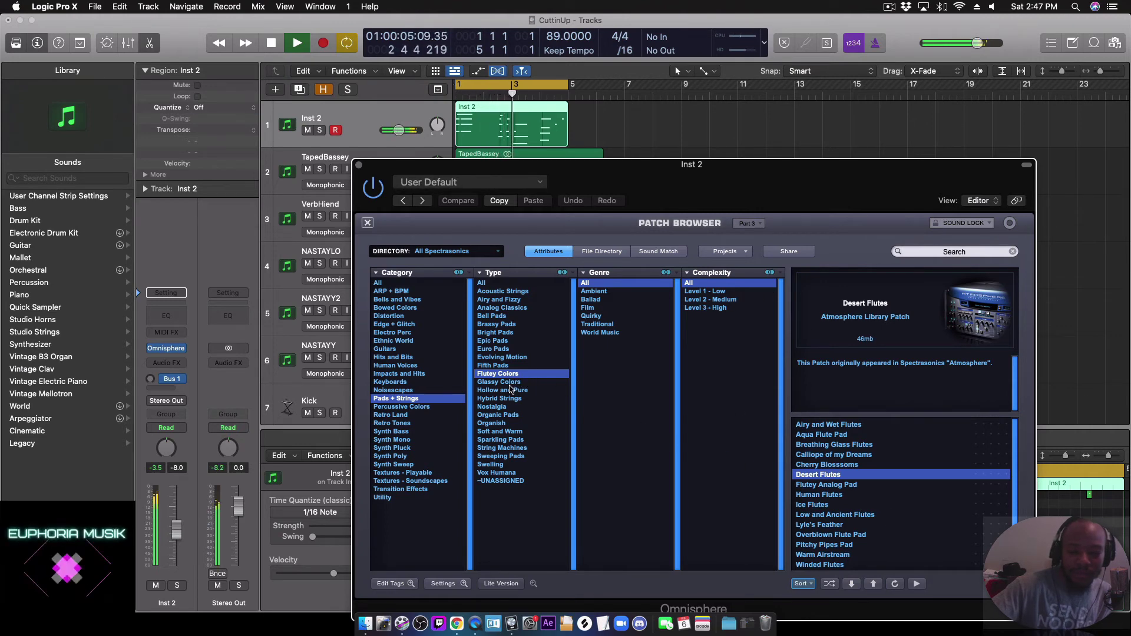
{"action": "key", "text": "space"}
Step: Audition Bending Glass 2 from the Glassy Colors type on part 3 against the loop
{"action": "left_click", "coordinate": [510, 384]}
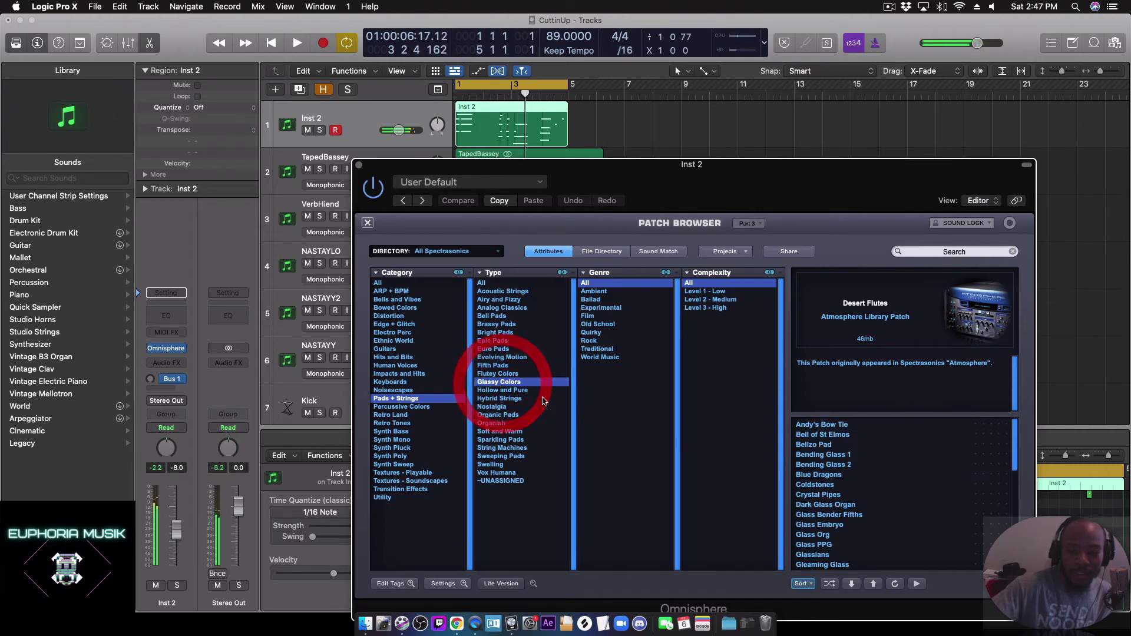
{"action": "left_click", "coordinate": [828, 466]}
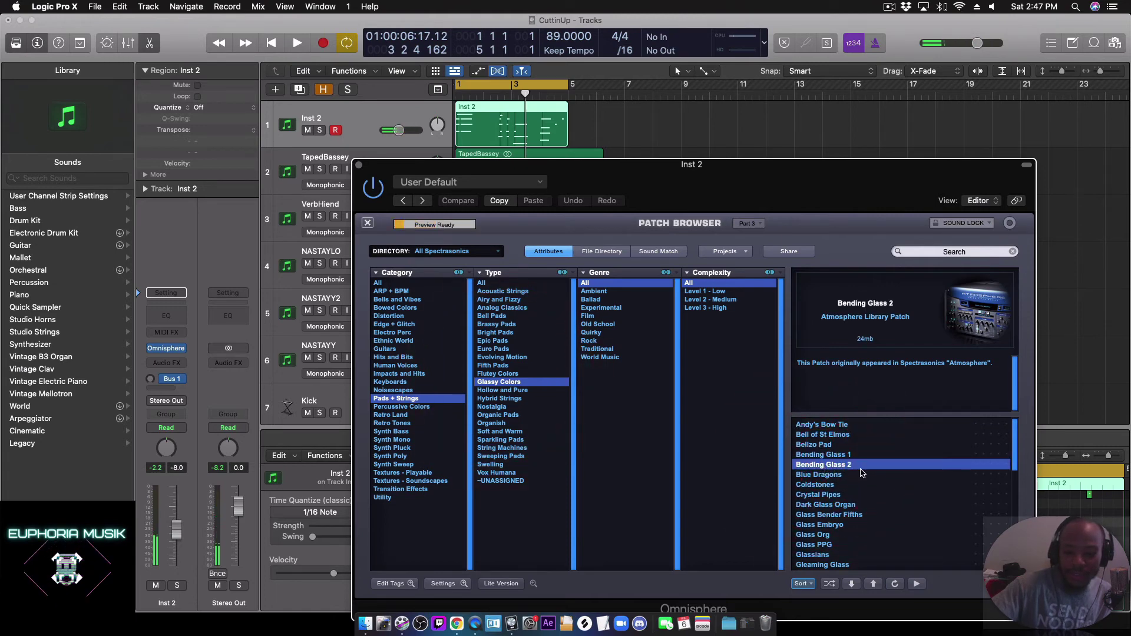
{"action": "key", "text": "space"}
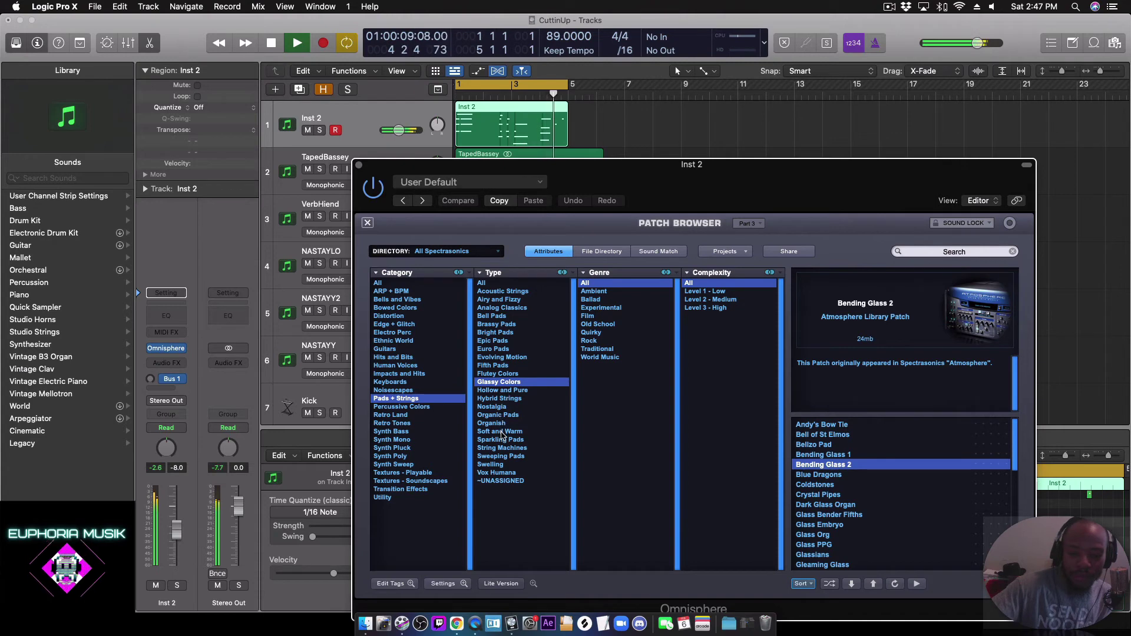
{"action": "key", "text": "space"}
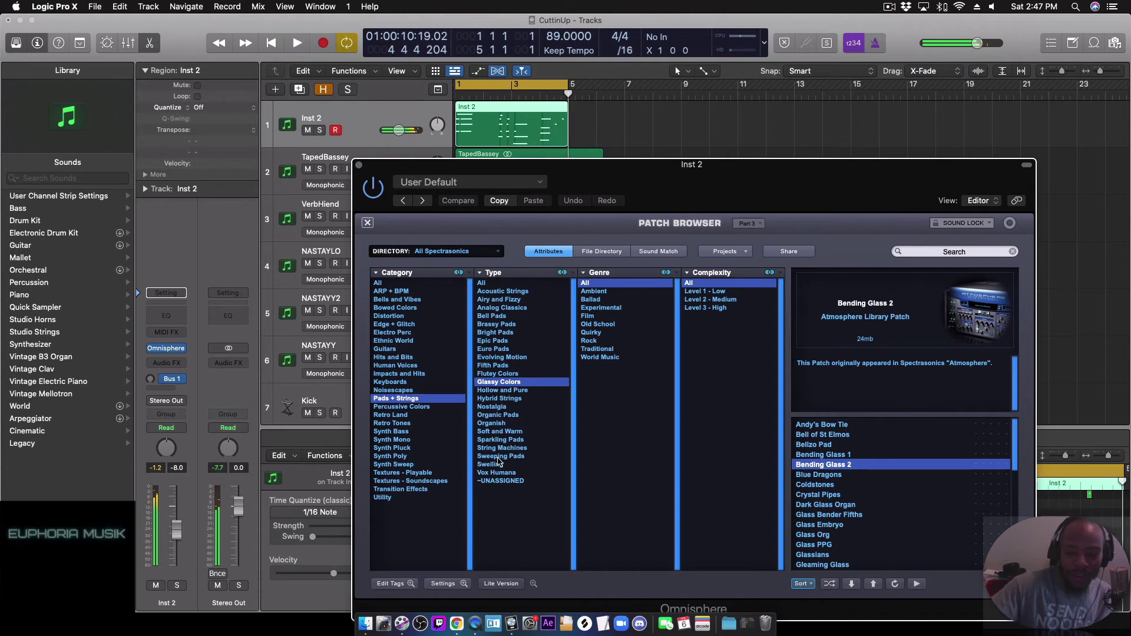
Step: Audition Sparkling JD from the Sparkling Pads type with the loop, and load Love On the Edge into part 3
{"action": "left_click", "coordinate": [502, 441]}
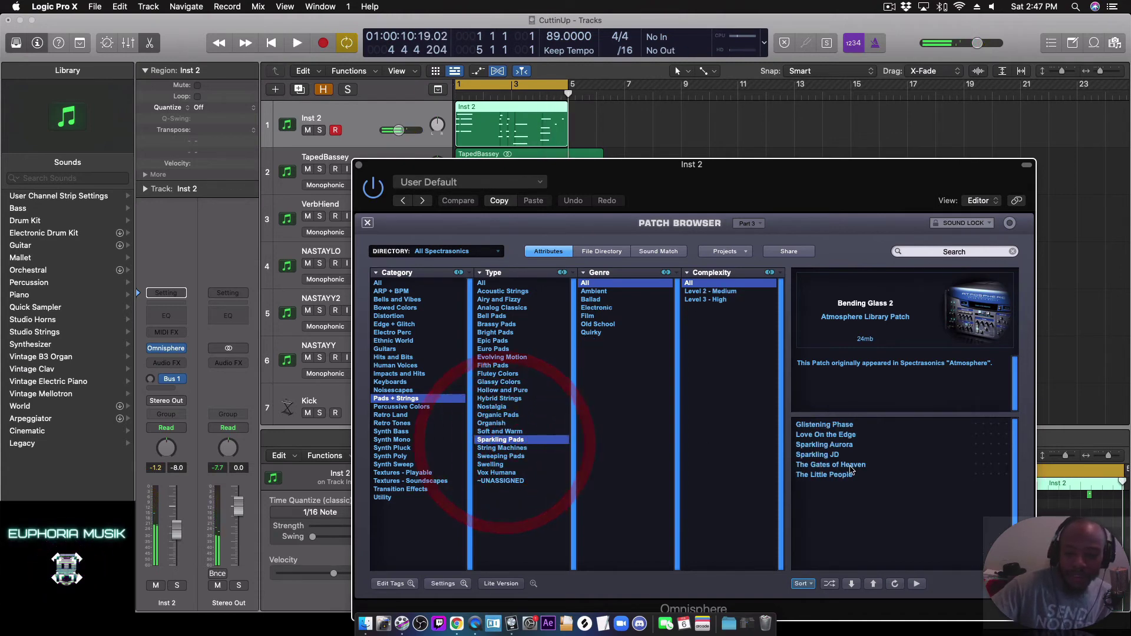
{"action": "left_click", "coordinate": [825, 455]}
{"action": "key", "text": "space"}
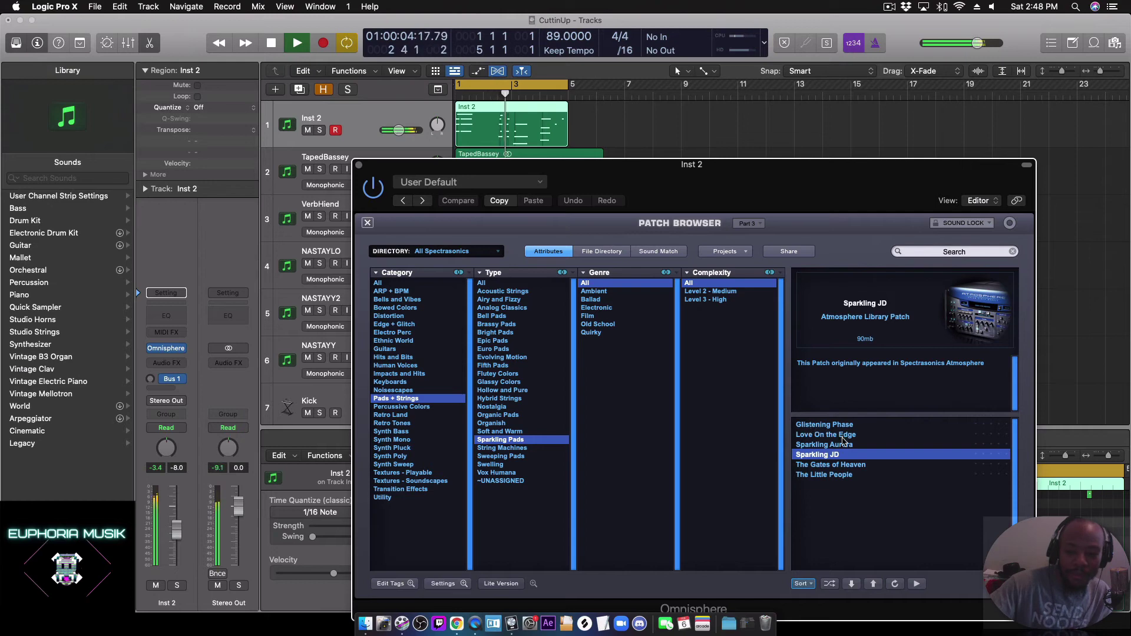
{"action": "key", "text": "space"}
{"action": "left_click", "coordinate": [823, 436]}
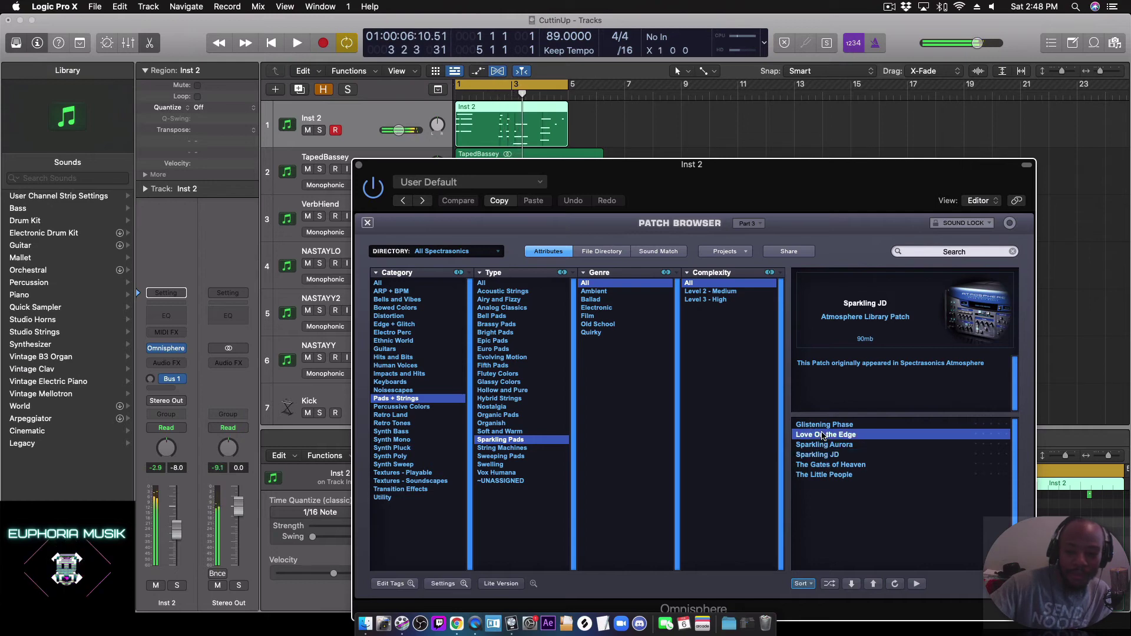
{"action": "left_click", "coordinate": [367, 222]}
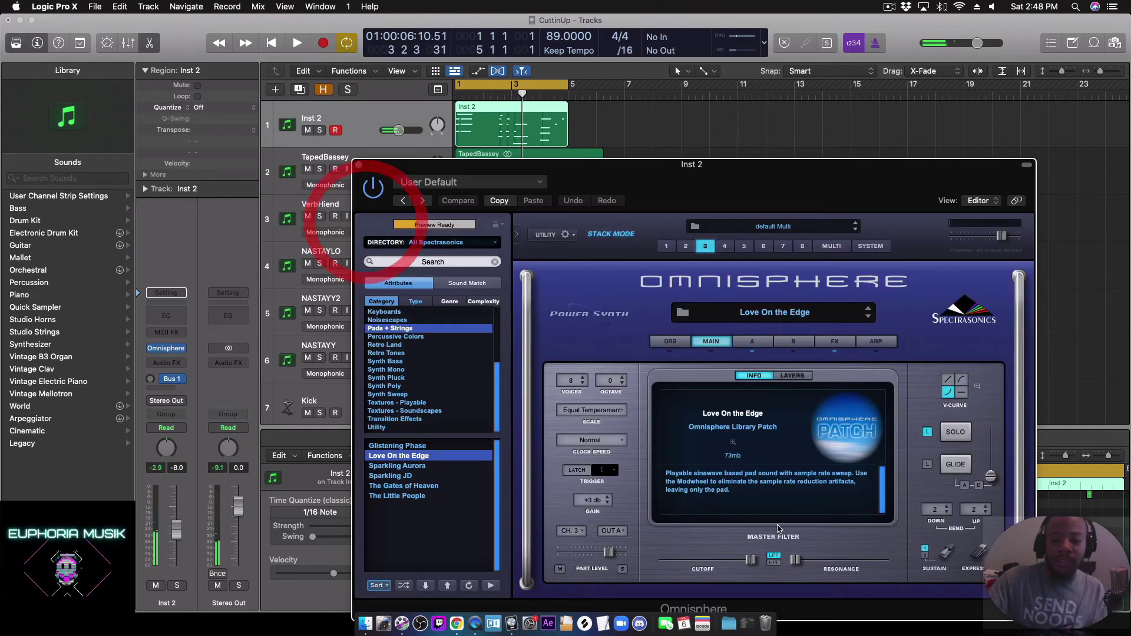
Step: Transpose layer A of Love On the Edge by +12, leaving the patch's main octave at 0
{"action": "left_click", "coordinate": [612, 382]}
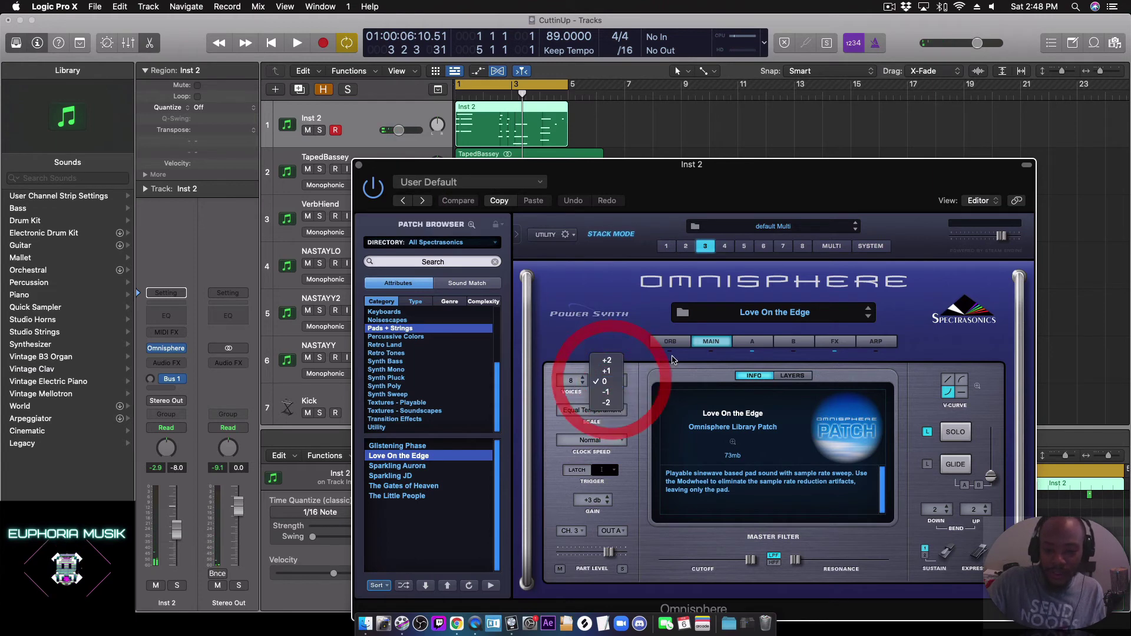
{"action": "left_click", "coordinate": [607, 381]}
{"action": "left_click", "coordinate": [672, 342]}
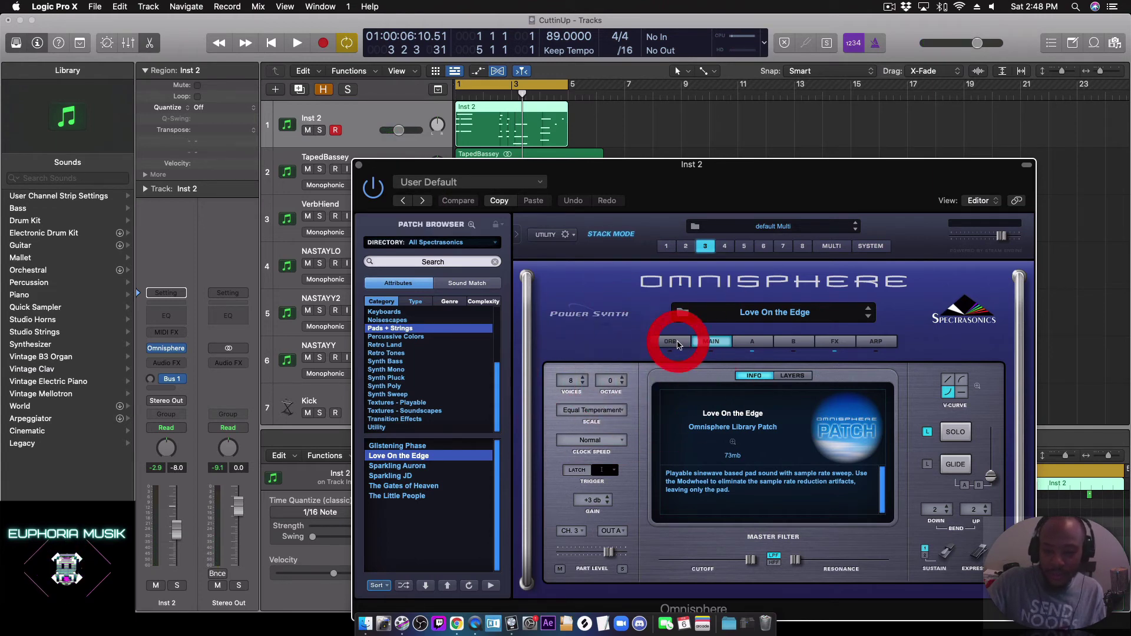
{"action": "left_click", "coordinate": [753, 344]}
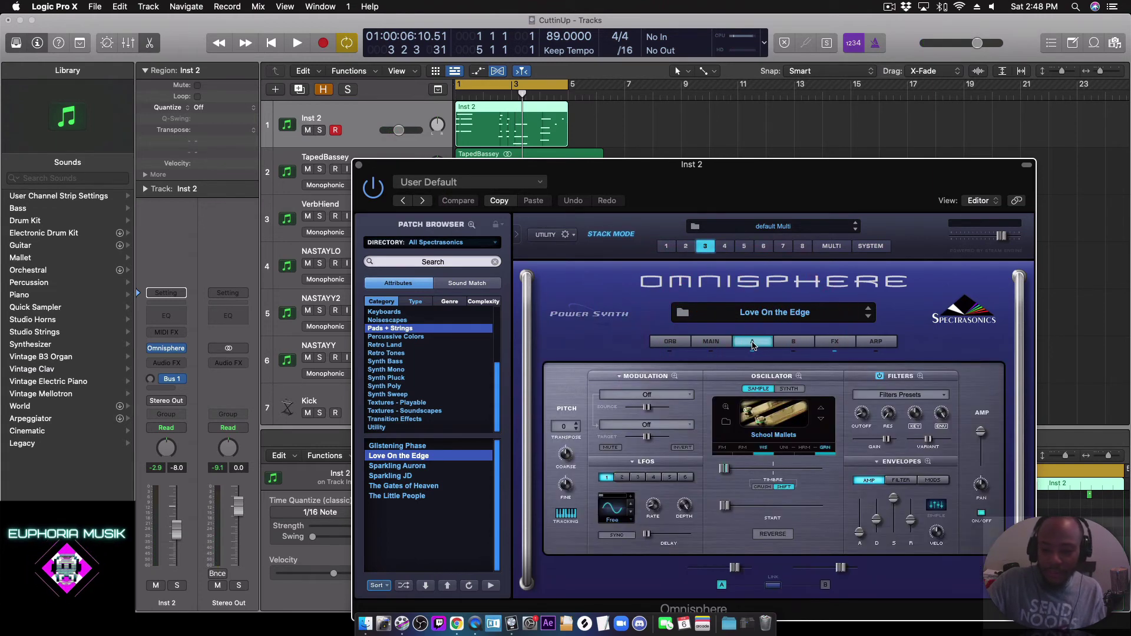
{"action": "left_click", "coordinate": [566, 431]}
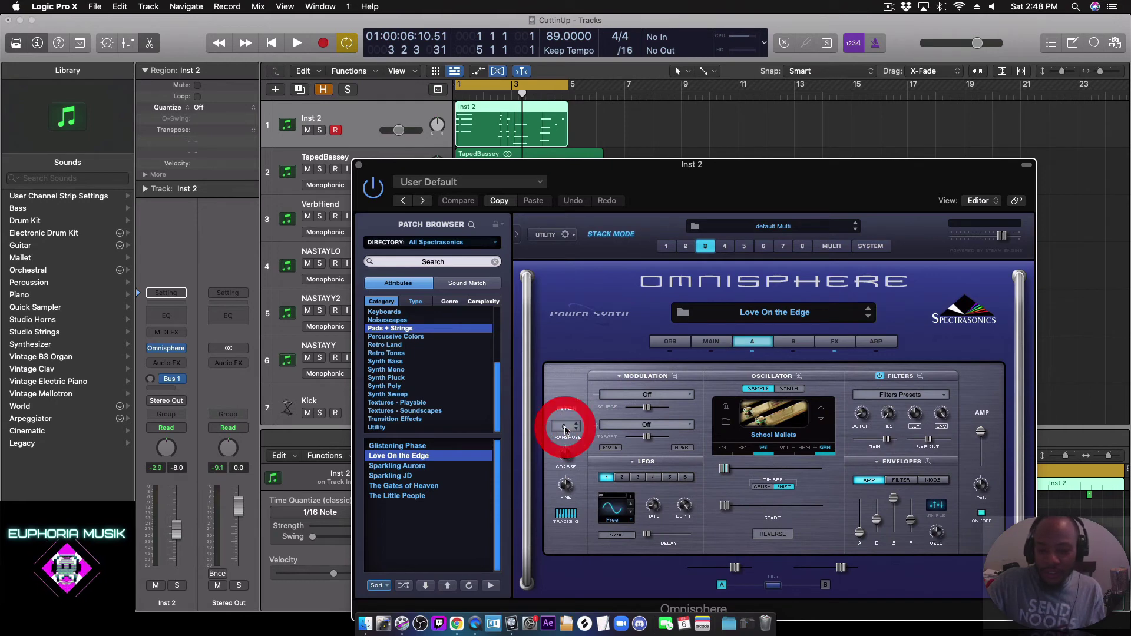
{"action": "left_click", "coordinate": [580, 302]}
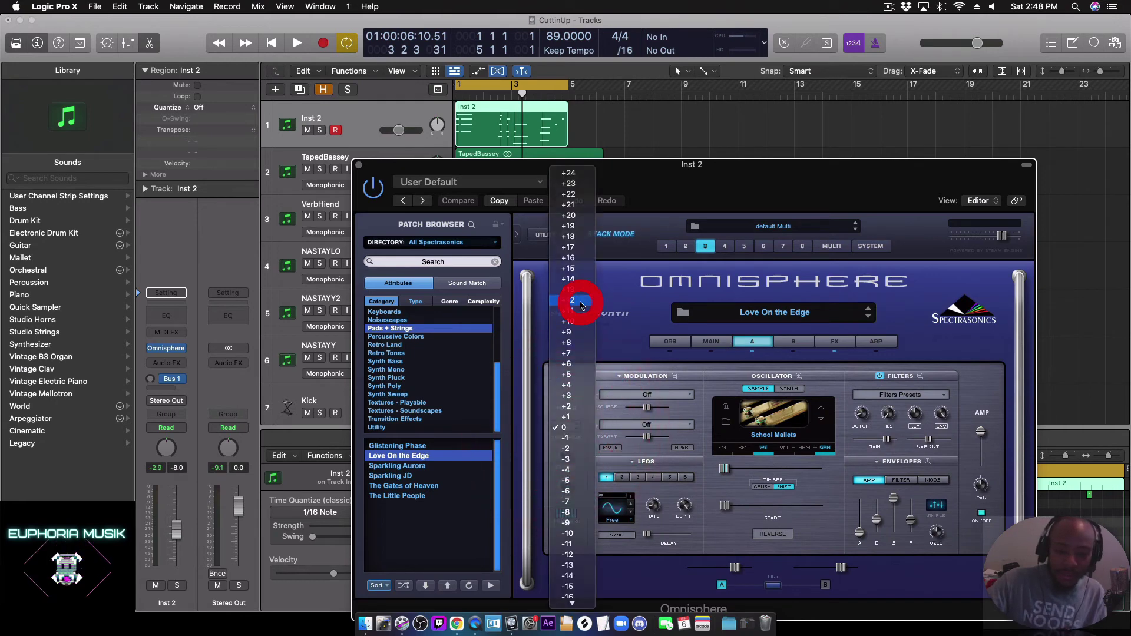
{"action": "left_click", "coordinate": [790, 342]}
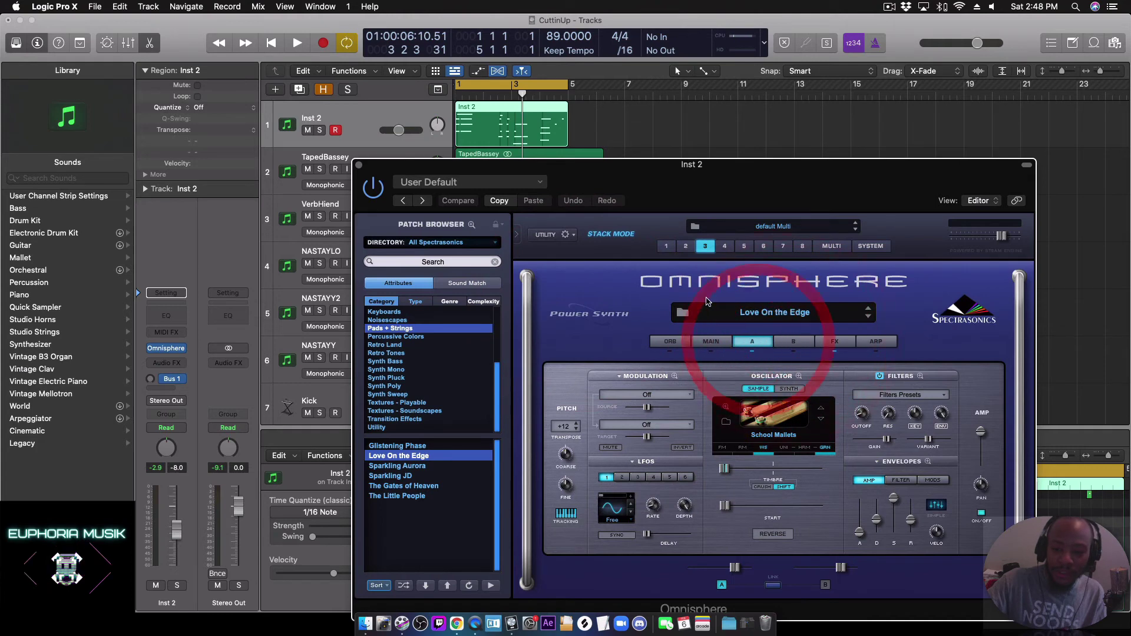
Step: Show the multi's mixer and raise the level of Love On the Edge slightly while the loop plays
{"action": "left_click", "coordinate": [831, 245]}
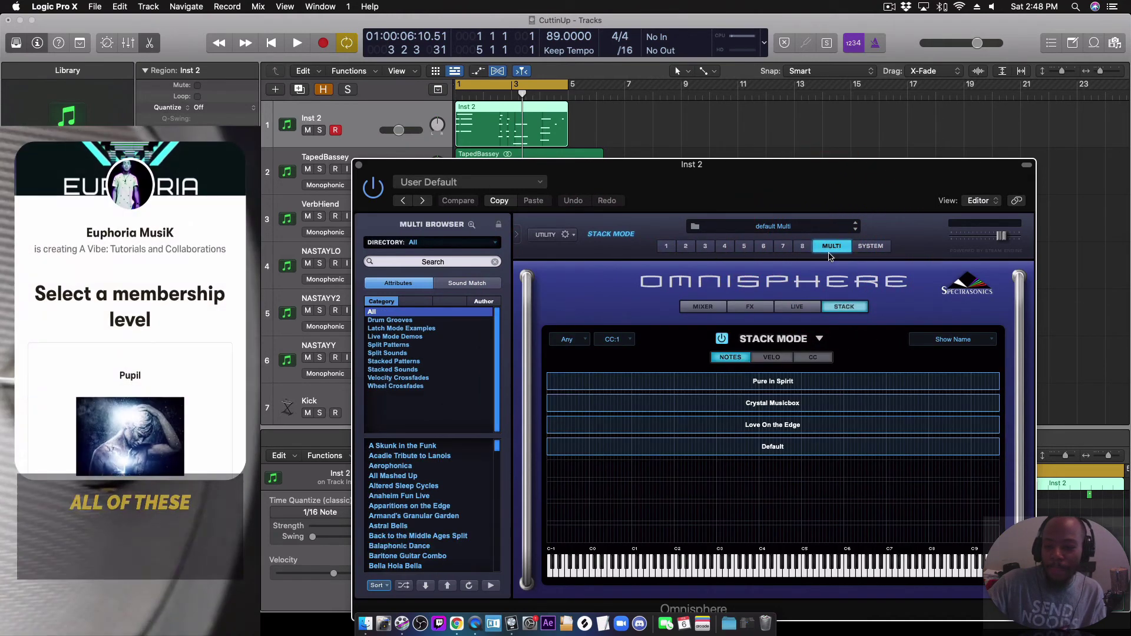
{"action": "left_click", "coordinate": [715, 307]}
{"action": "key", "text": "space"}
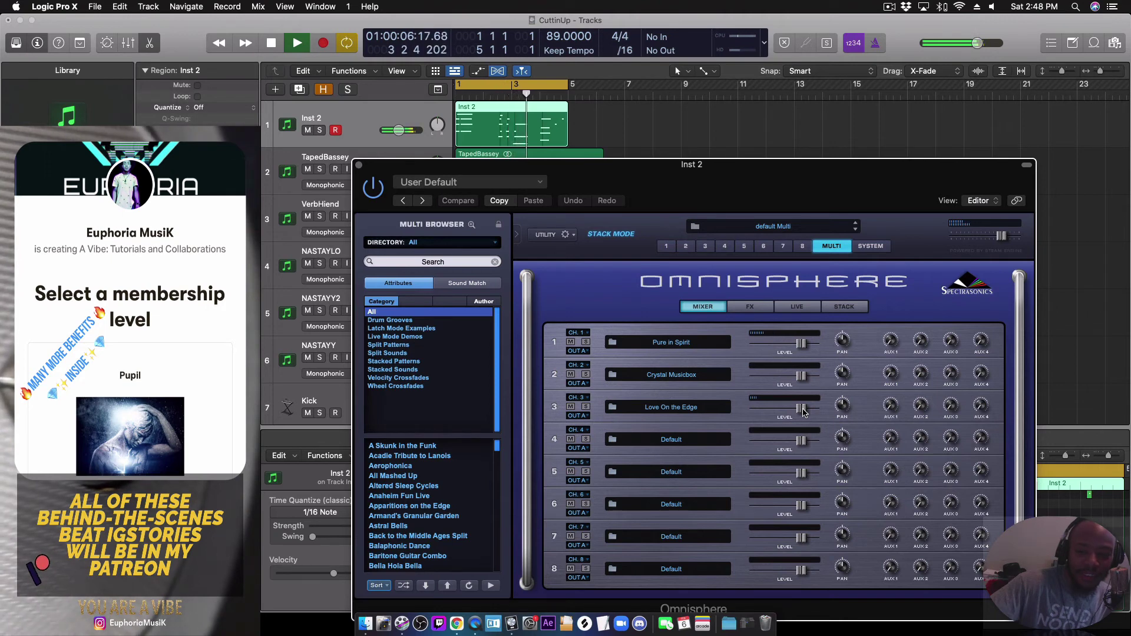
{"action": "left_click_drag", "start_coordinate": [803, 411], "coordinate": [807, 412]}
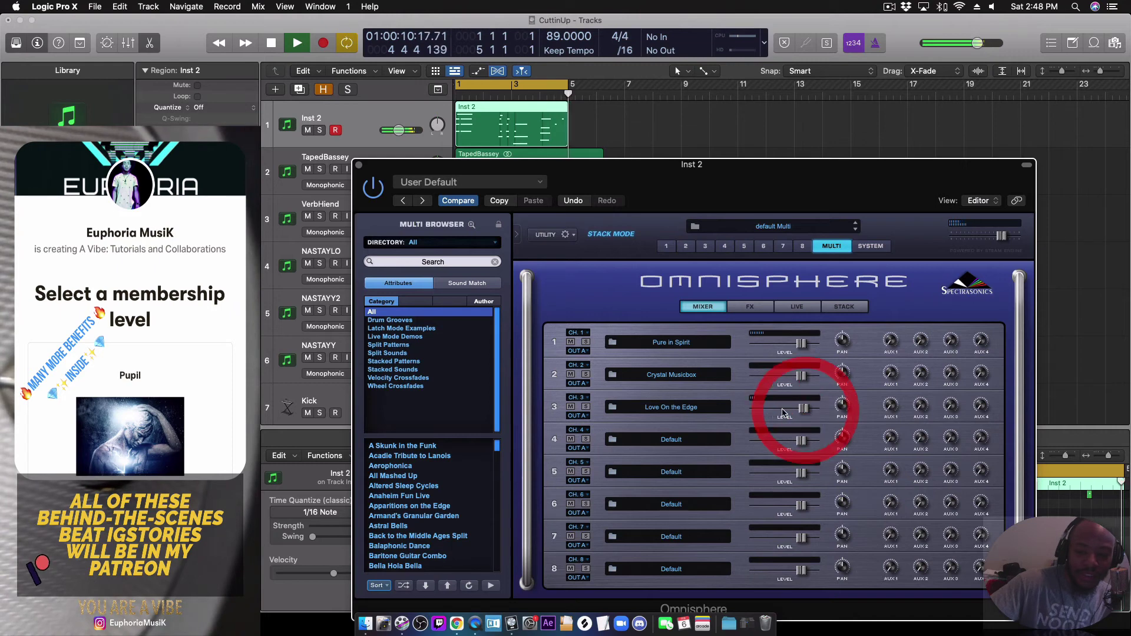
{"action": "key", "text": "space"}
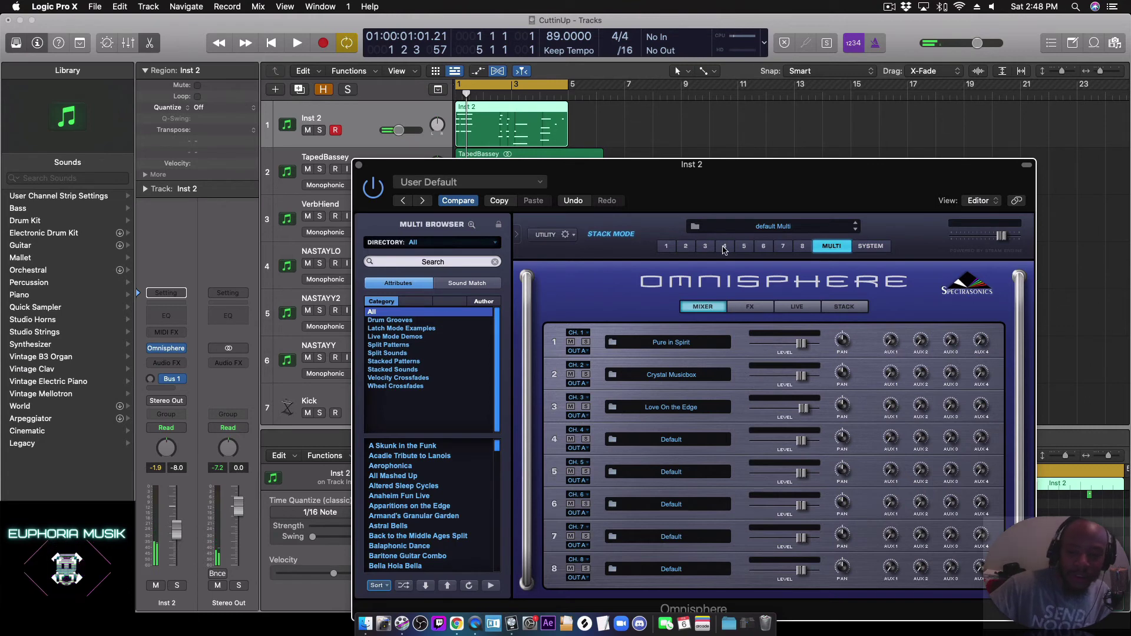
Step: Apply the HPF Crisp highpass filter preset to layer A of Love On the Edge in part 3
{"action": "left_click", "coordinate": [706, 246]}
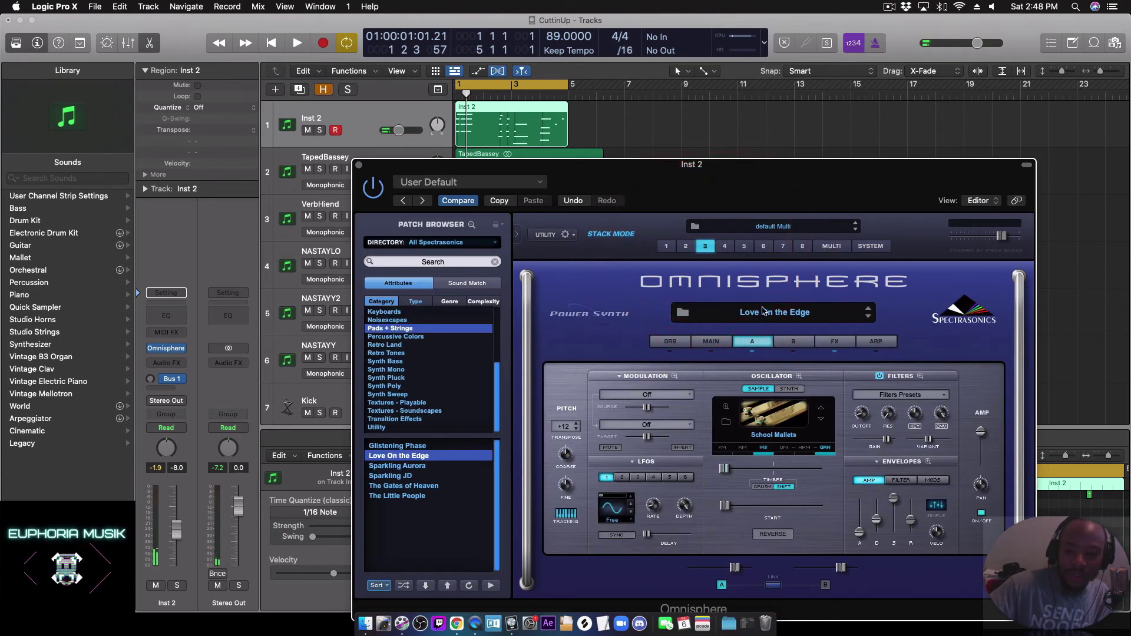
{"action": "left_click", "coordinate": [831, 246]}
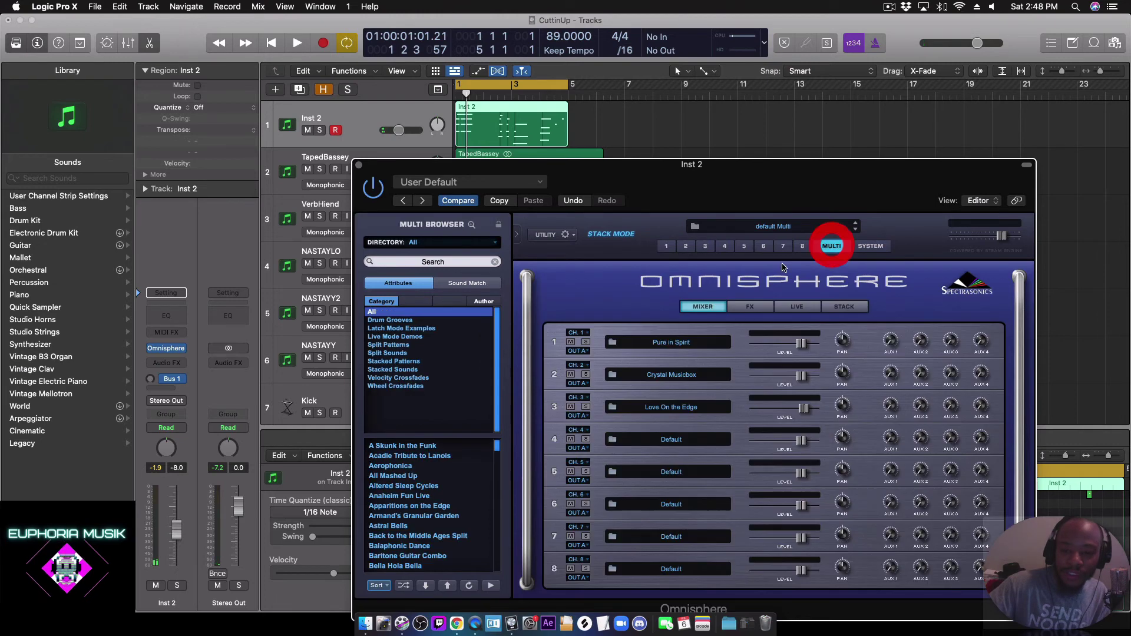
{"action": "left_click", "coordinate": [706, 246]}
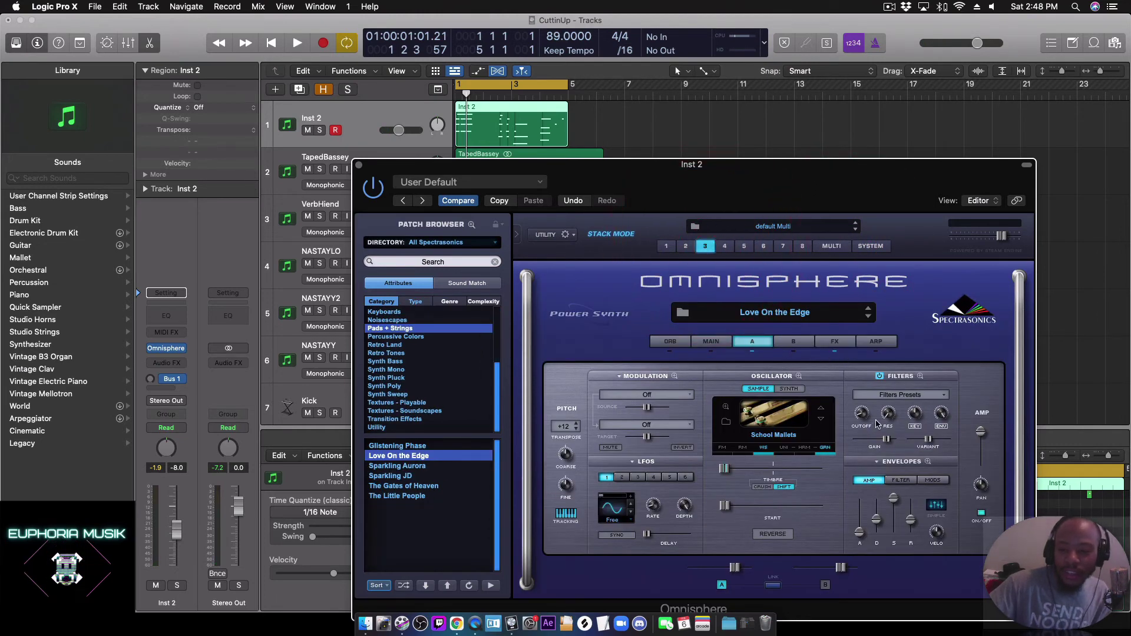
{"action": "left_click", "coordinate": [928, 396]}
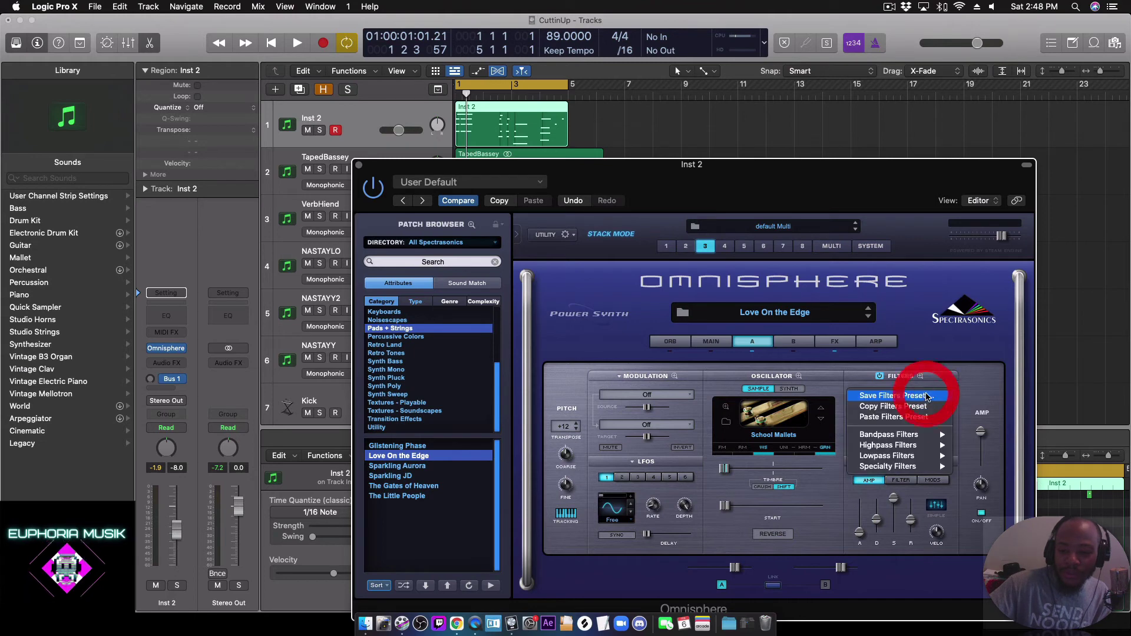
{"action": "mouse_move", "coordinate": [904, 459]}
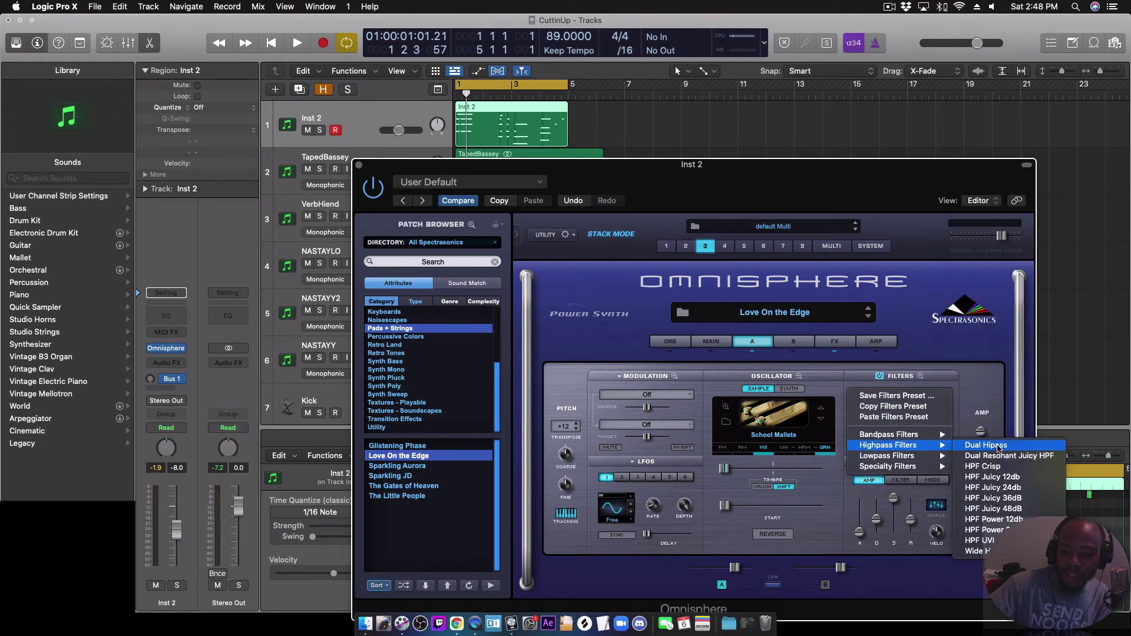
{"action": "left_click", "coordinate": [999, 468]}
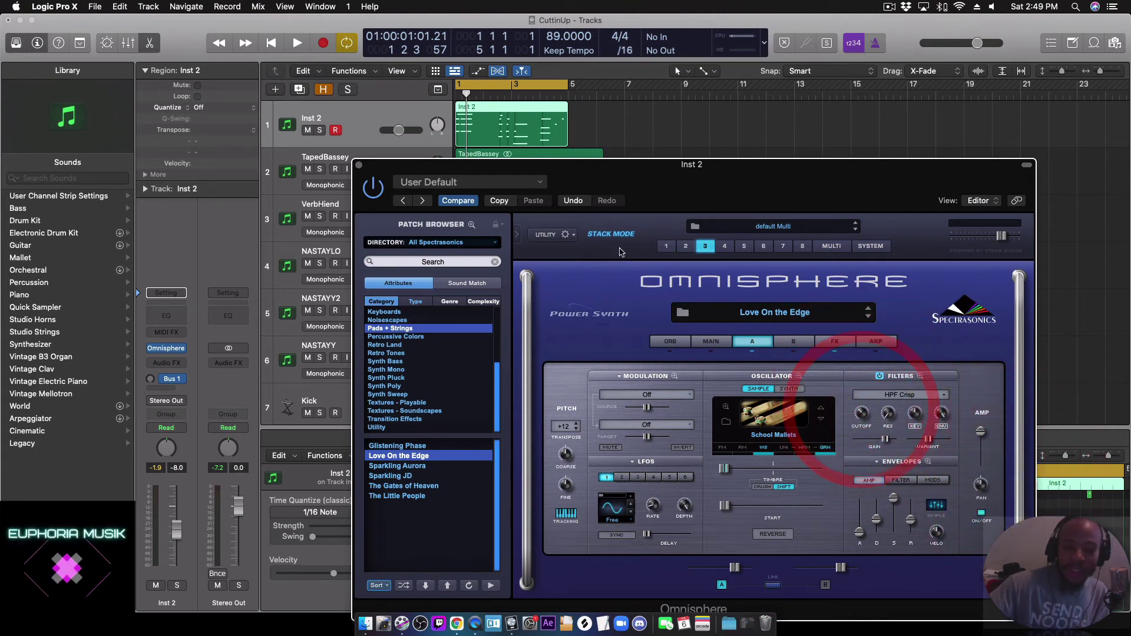
Step: Solo part 3 and the Inst 2 track, and adjust Love On the Edge's layer A filter cutoff to about 0.238 kHz during playback
{"action": "left_click", "coordinate": [830, 246]}
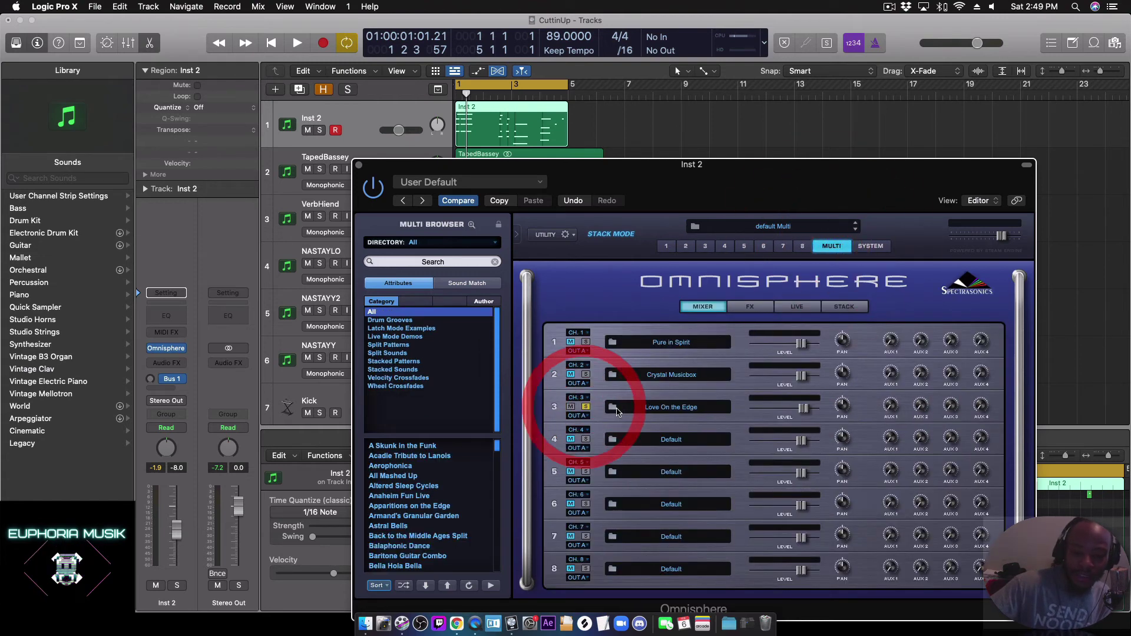
{"action": "left_click", "coordinate": [319, 130]}
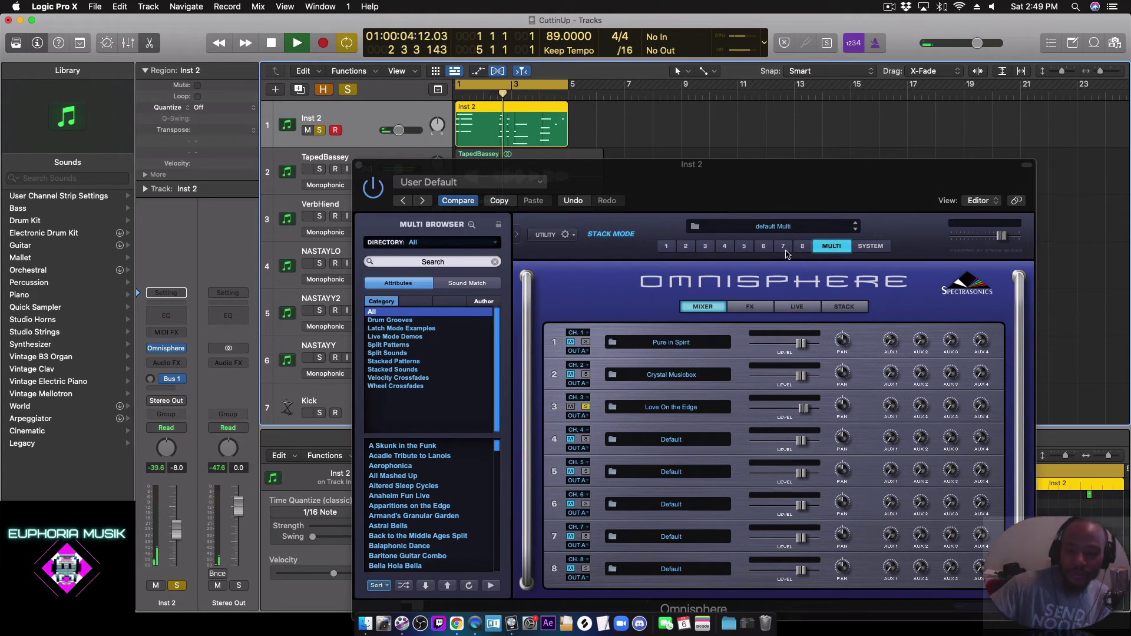
{"action": "left_click", "coordinate": [704, 248]}
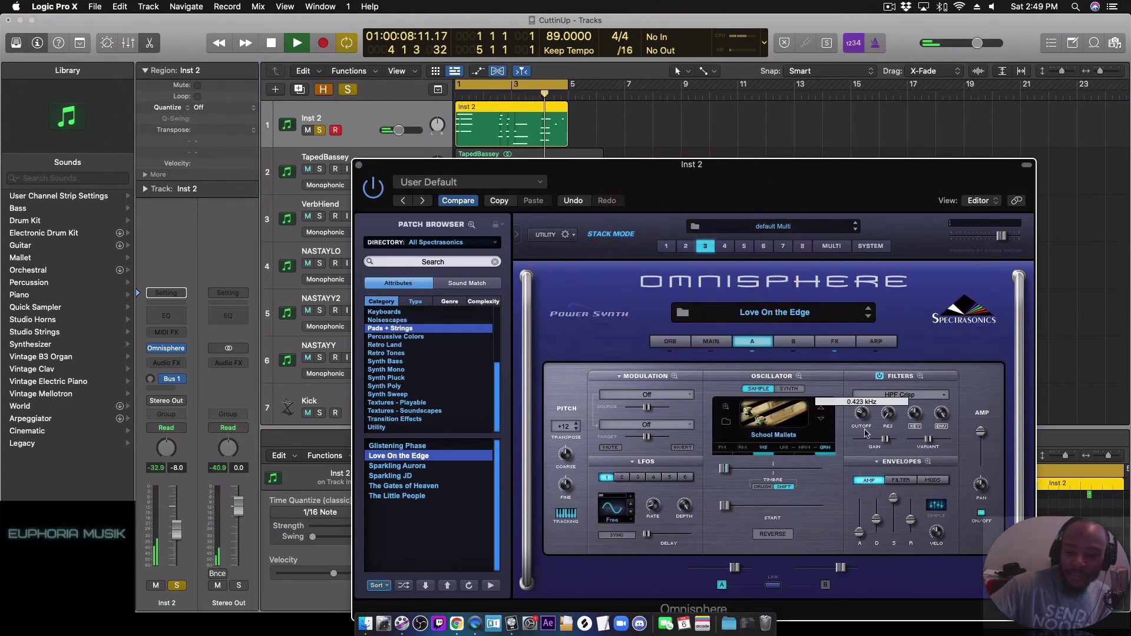
{"action": "left_click_drag", "start_coordinate": [866, 434], "coordinate": [866, 447]}
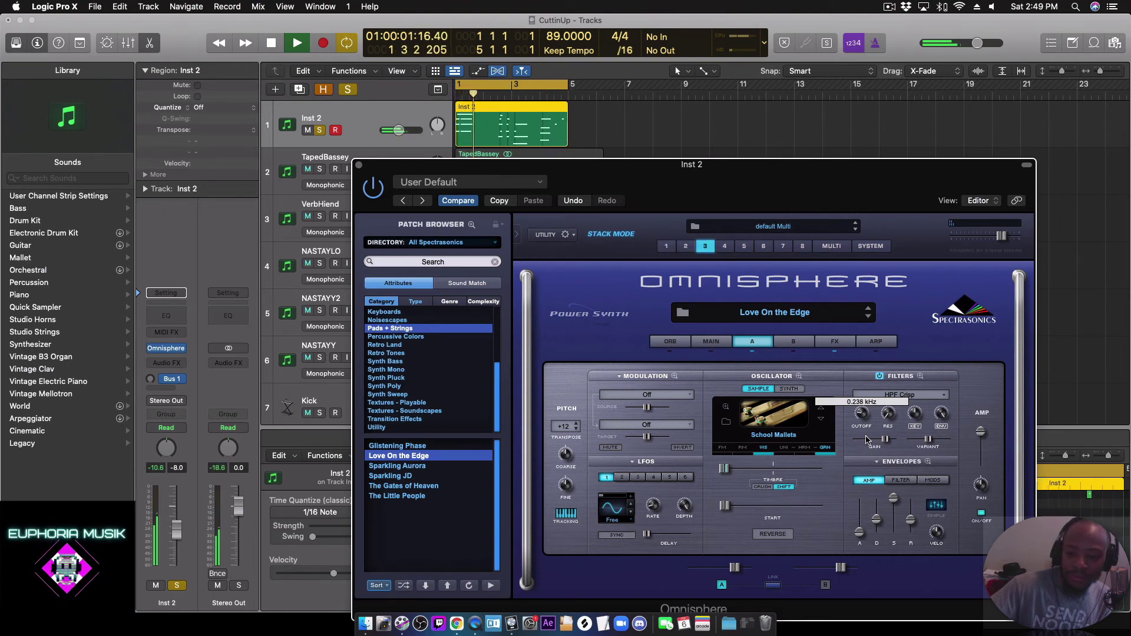
{"action": "left_click", "coordinate": [865, 436]}
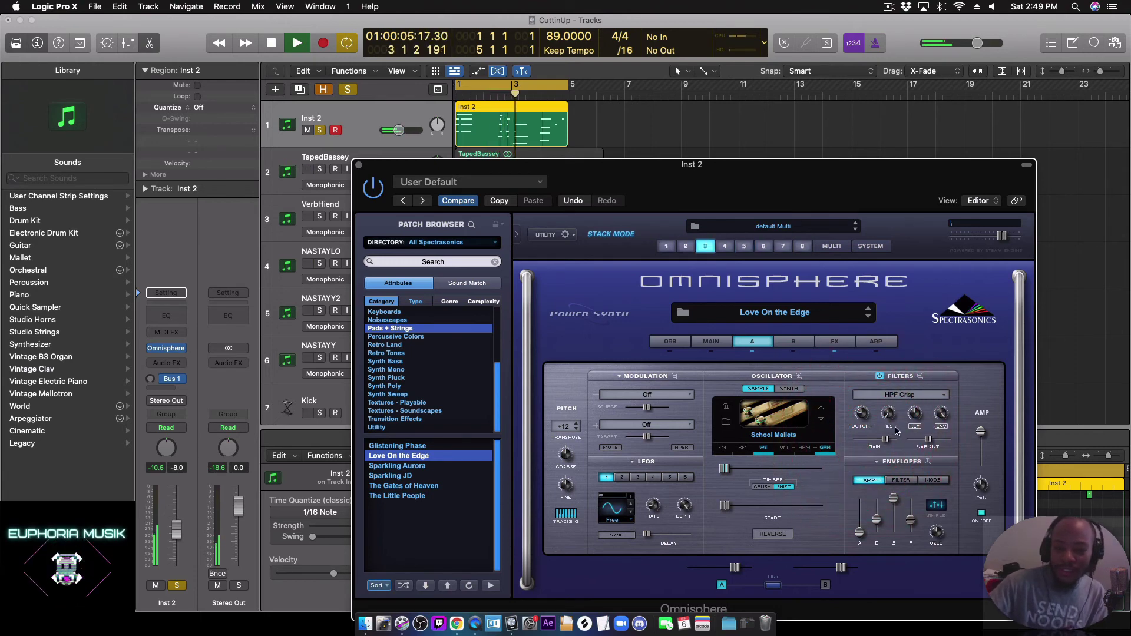
{"action": "left_click", "coordinate": [864, 415]}
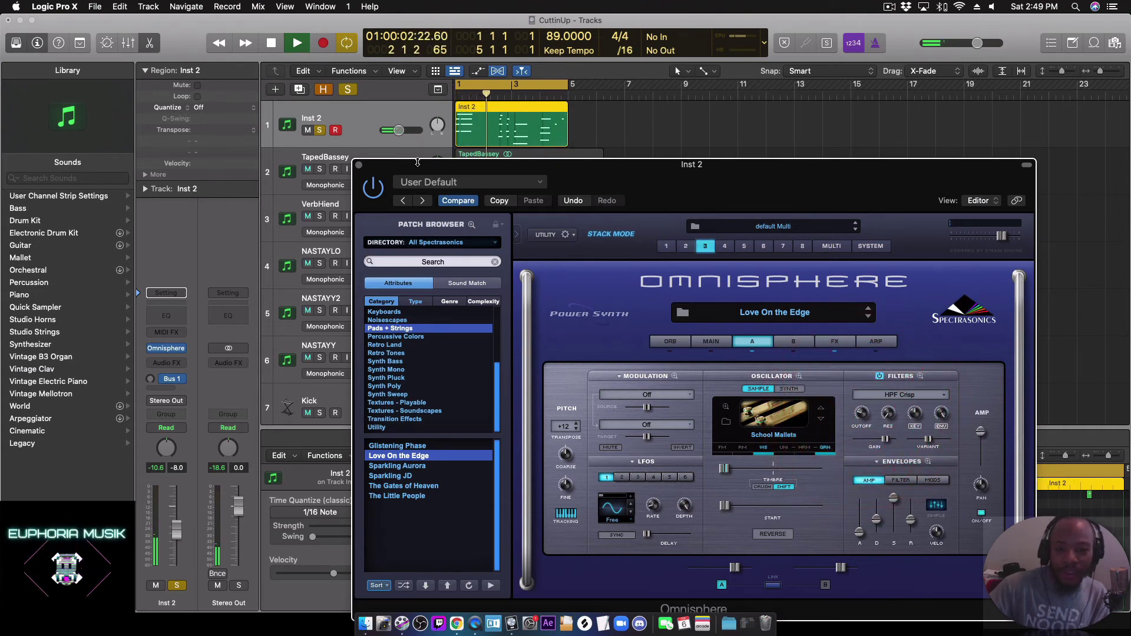
Step: Raise the level of Love On the Edge to about 4.23 dB and clear the solos on part 3 and the Inst 2 track
{"action": "left_click", "coordinate": [831, 245]}
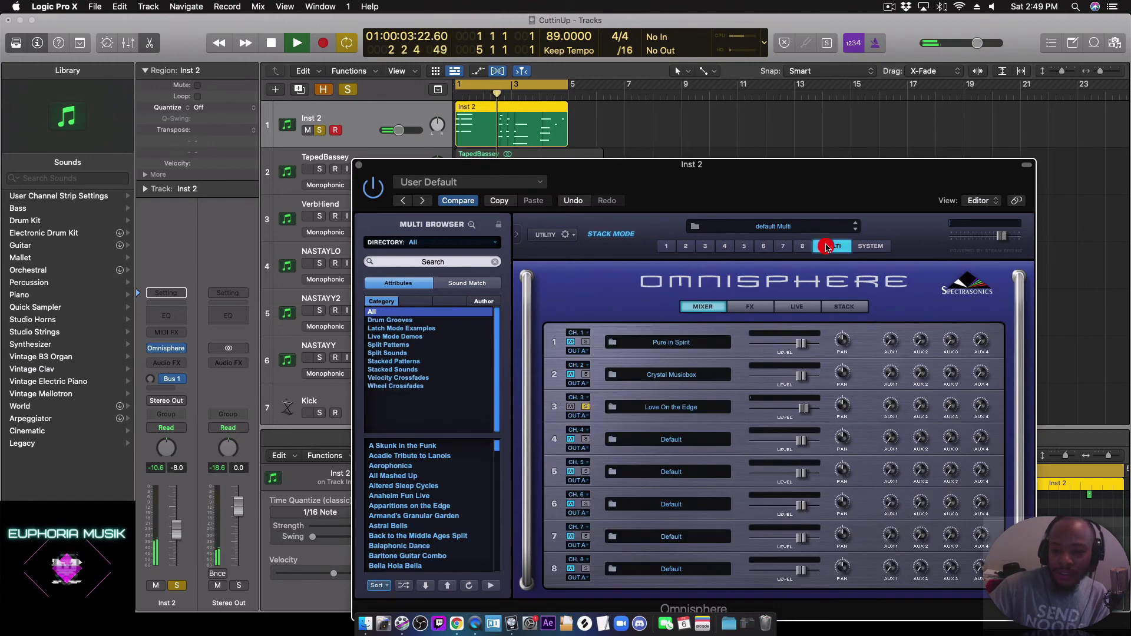
{"action": "left_click", "coordinate": [587, 406]}
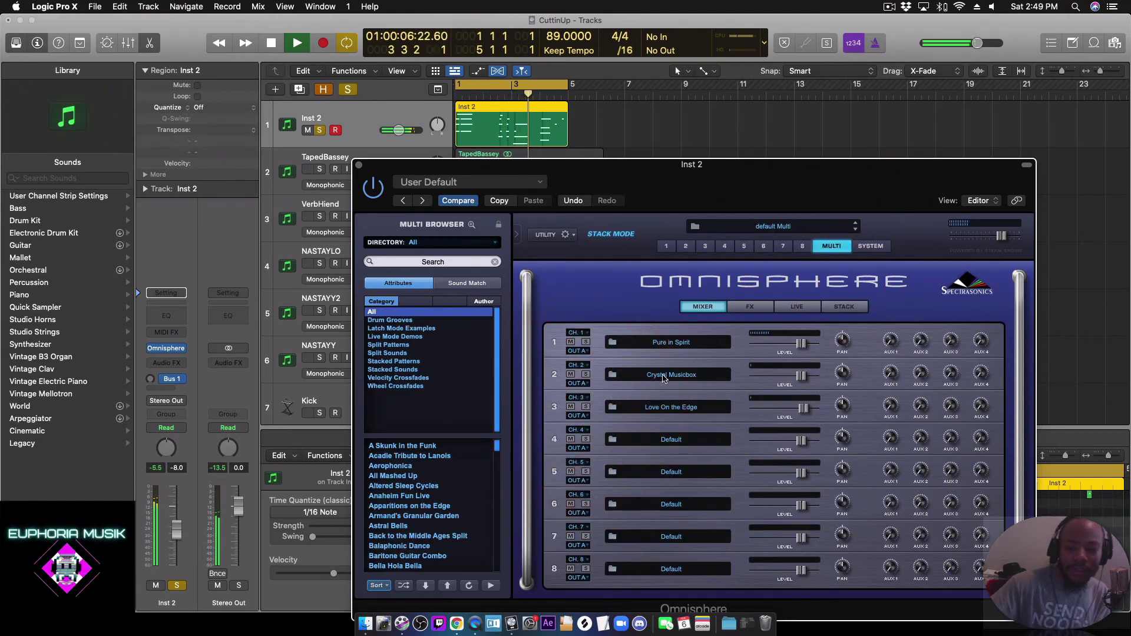
{"action": "left_click_drag", "start_coordinate": [805, 409], "coordinate": [811, 409]}
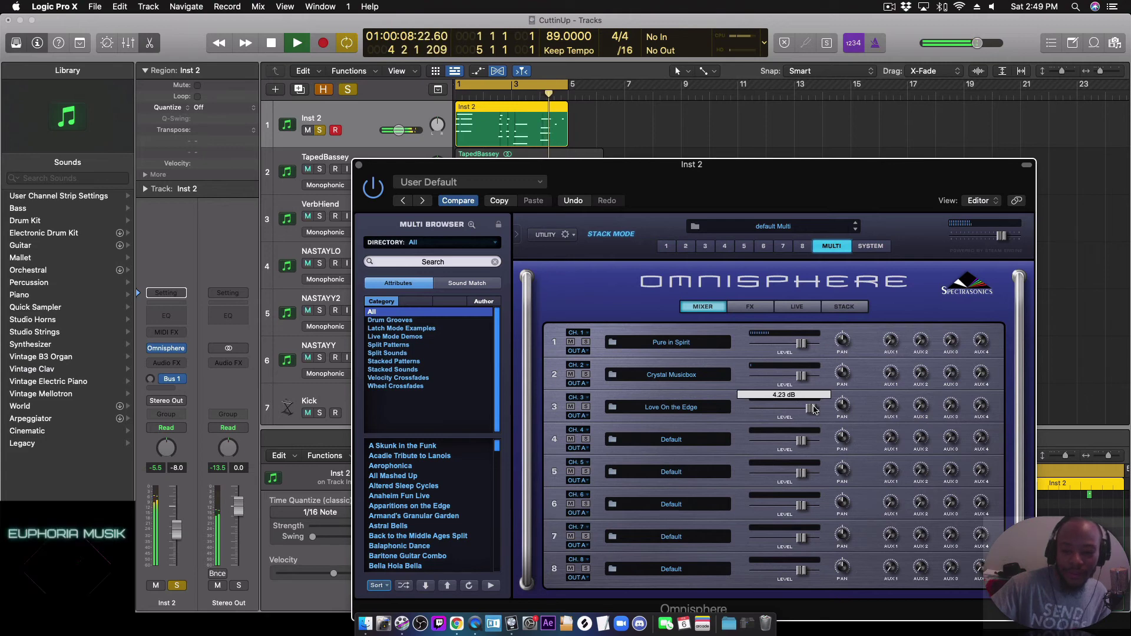
{"action": "left_click", "coordinate": [813, 409]}
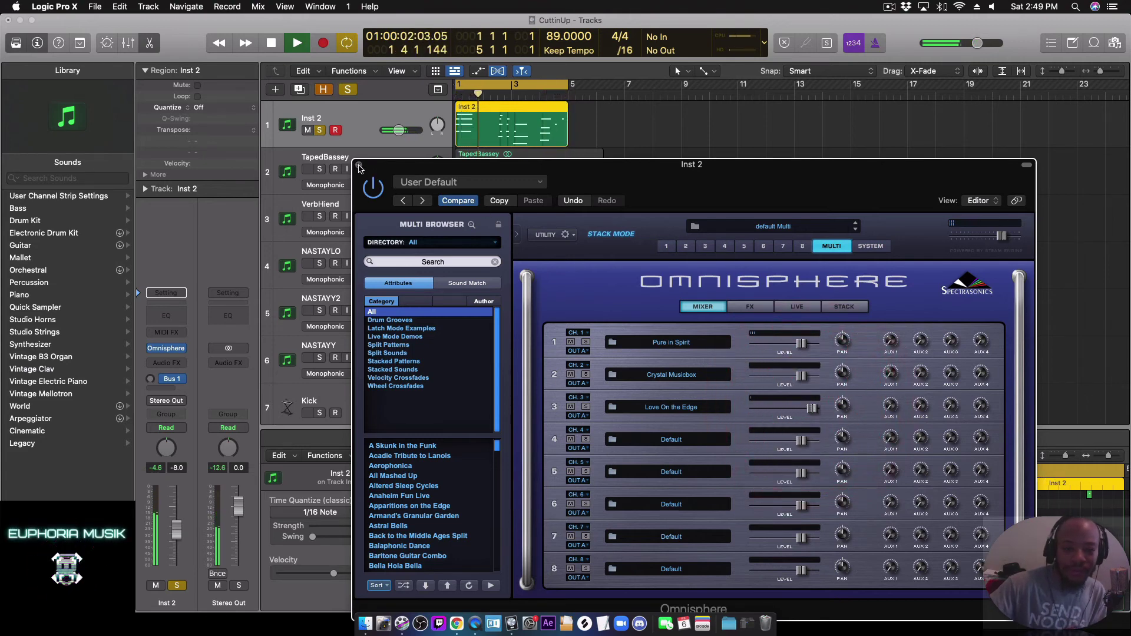
{"action": "left_click", "coordinate": [320, 131]}
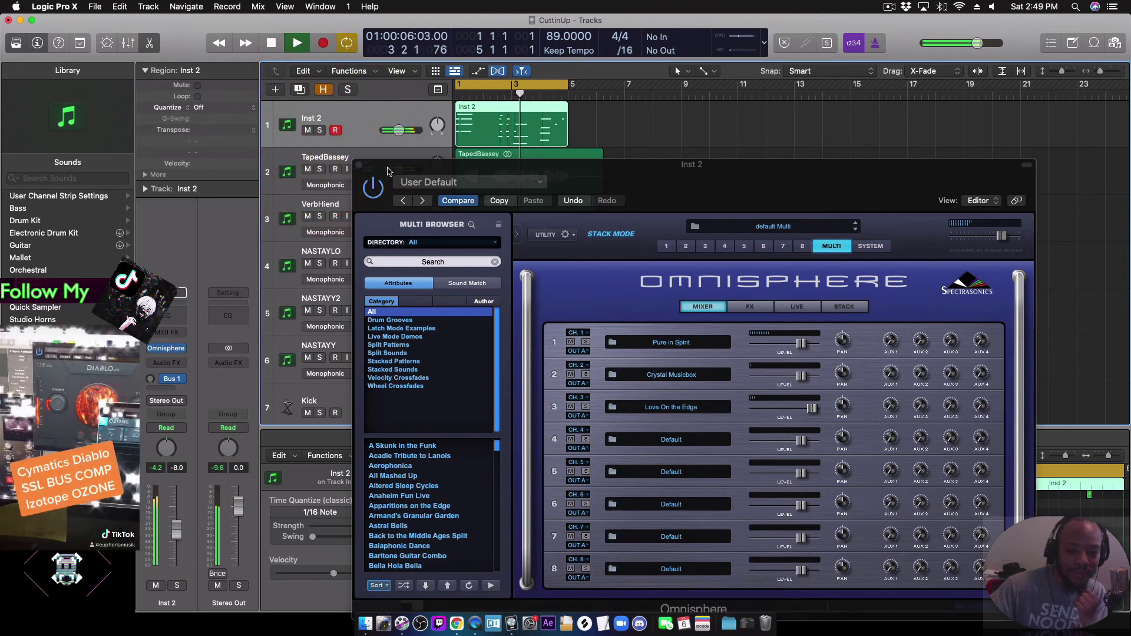
Step: Lower the Inst 2 track's volume slightly and bounce its region in place to a new track named PrettyThang, muting the source
{"action": "mouse_move", "coordinate": [408, 136]}
{"action": "left_click_drag", "start_coordinate": [398, 130], "coordinate": [399, 131]}
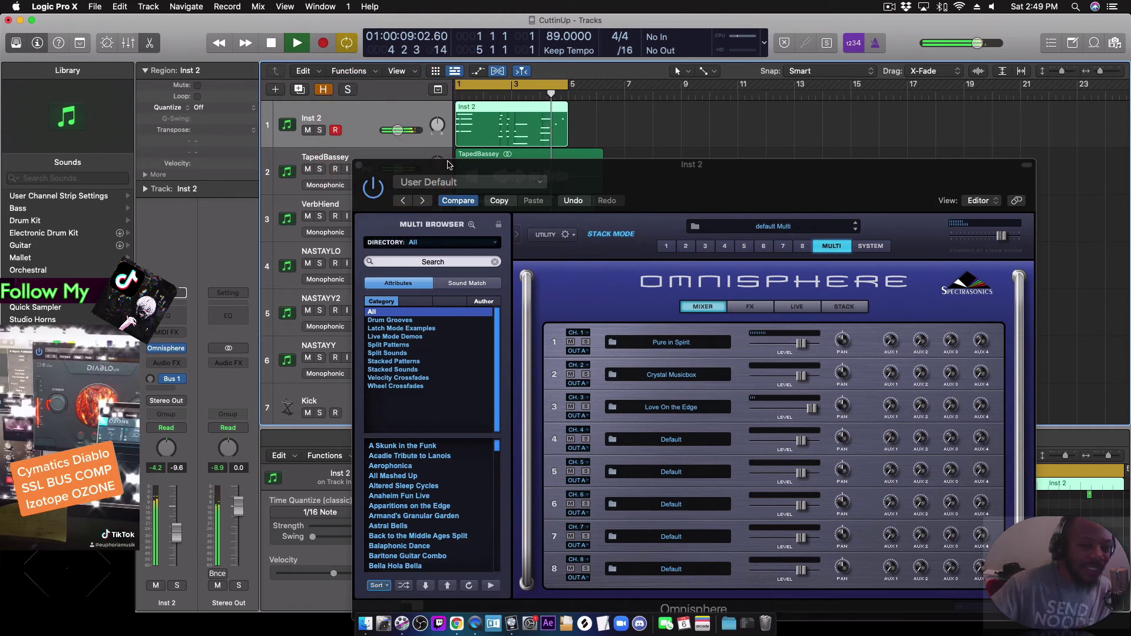
{"action": "key", "text": "space"}
{"action": "left_click", "coordinate": [609, 129]}
{"action": "right_click", "coordinate": [480, 122]}
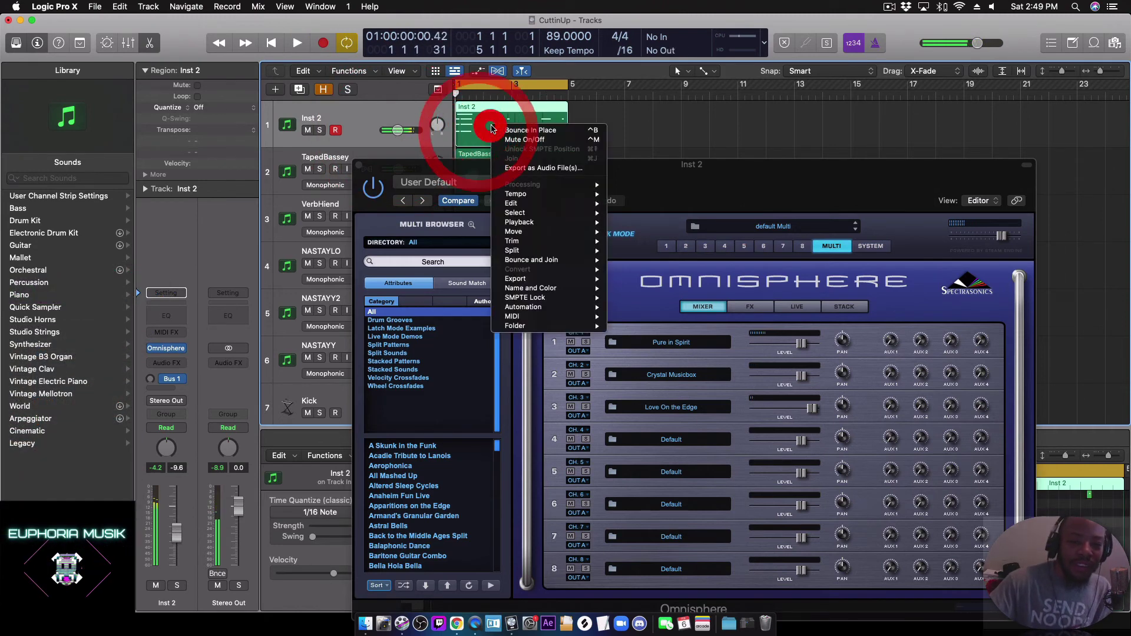
{"action": "left_click", "coordinate": [511, 131]}
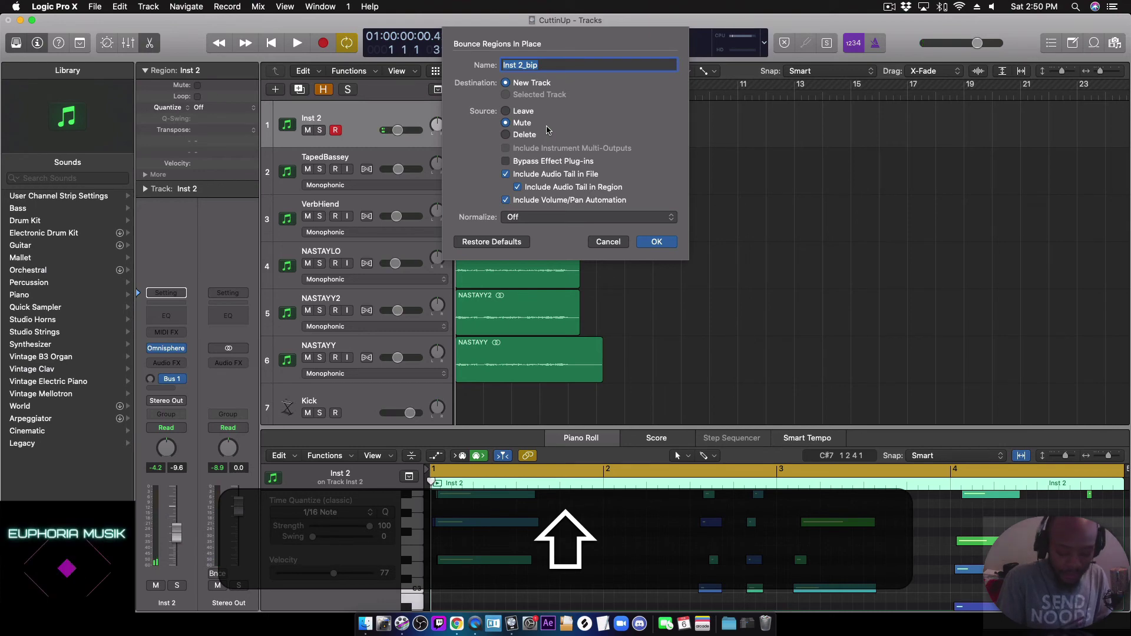
{"action": "type", "text": "yThang"}
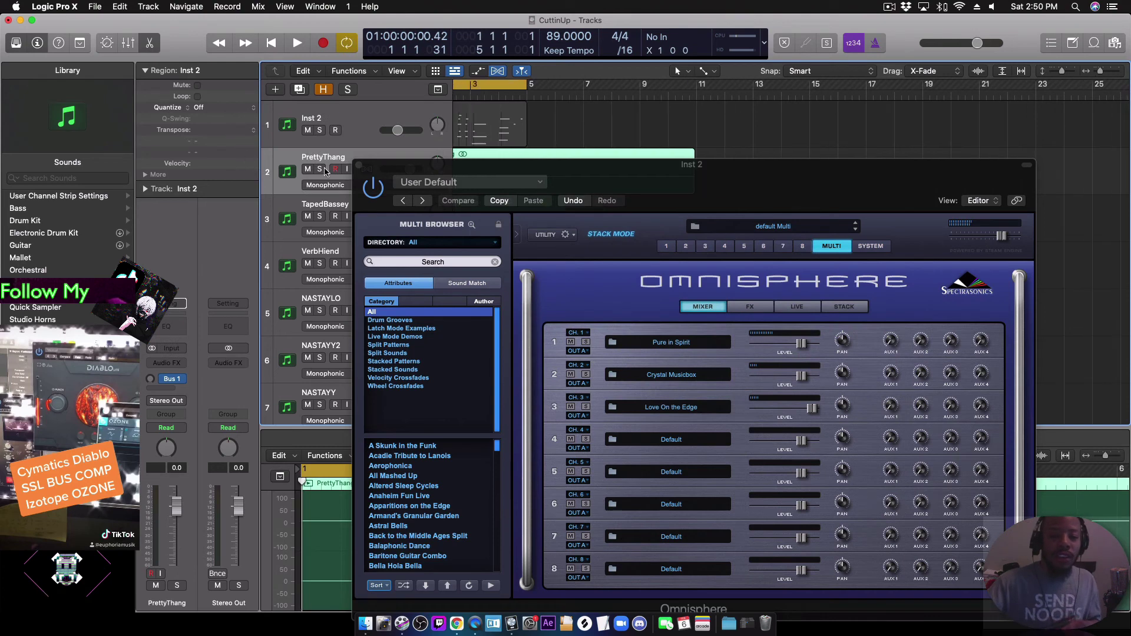
Step: Close the Omnisphere window and editor, reduce the track height until all tracks fit, and start the loop playing
{"action": "left_click", "coordinate": [360, 166]}
{"action": "left_click", "coordinate": [656, 243]}
{"action": "scroll", "coordinate": [648, 244], "scroll_direction": "left", "scroll_amount": 2}
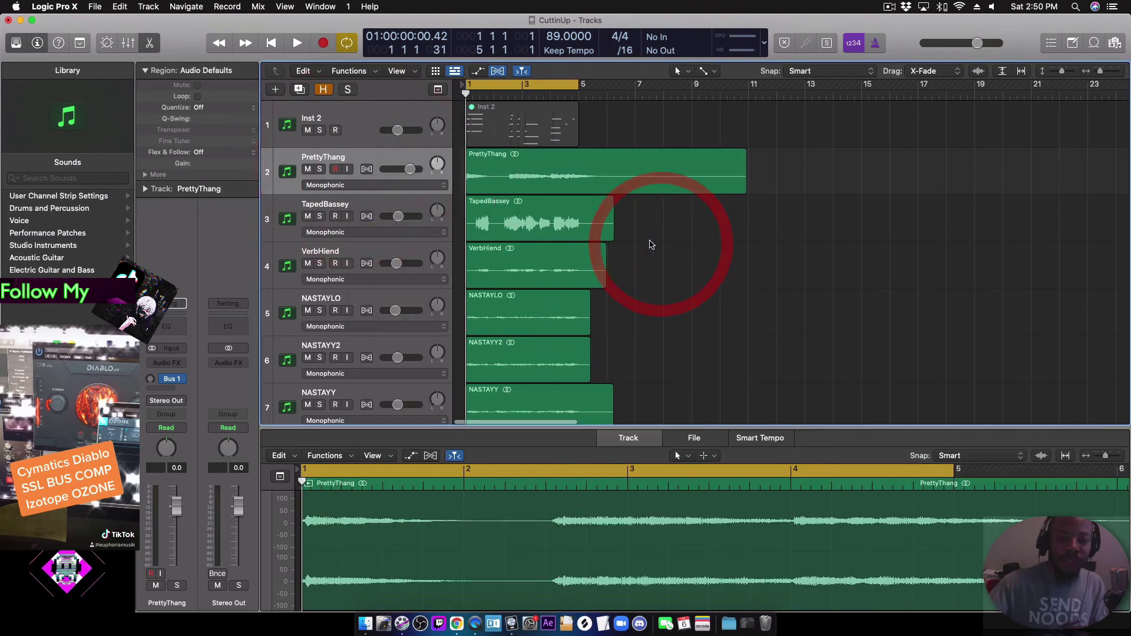
{"action": "scroll", "coordinate": [630, 245], "scroll_direction": "down", "scroll_amount": 3}
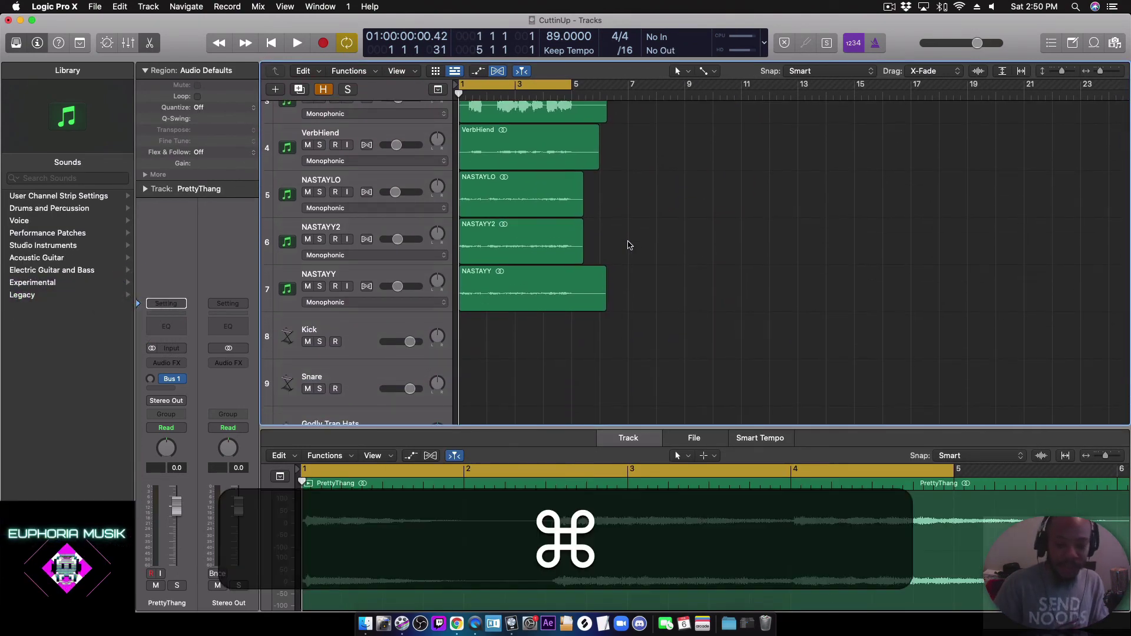
{"action": "key", "text": "x"}
{"action": "key", "text": "x"}
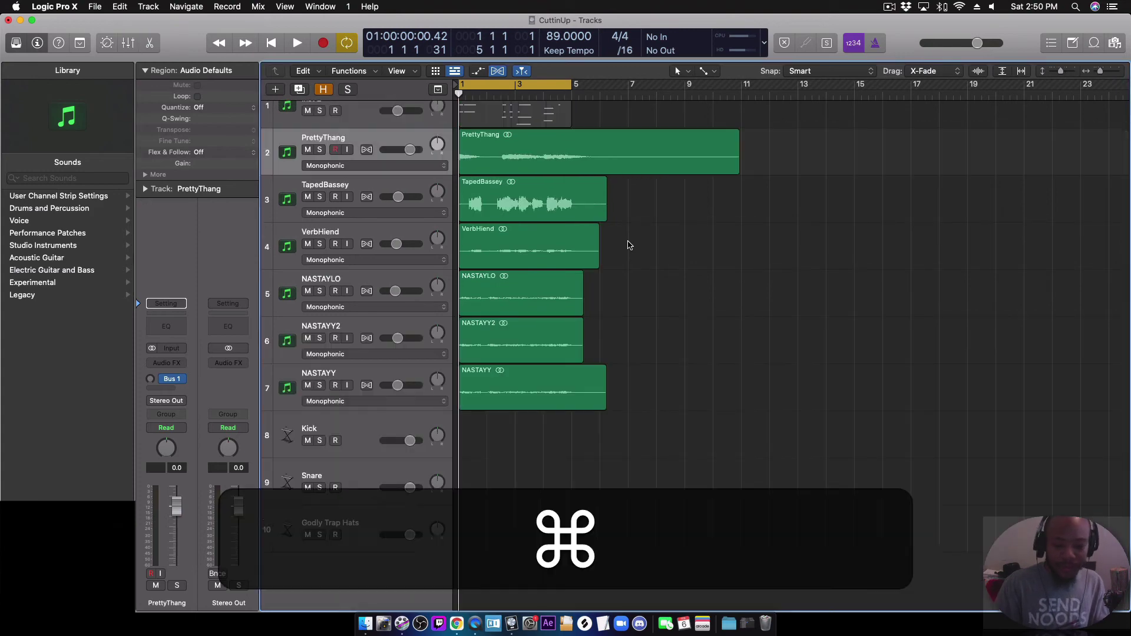
{"action": "key", "text": "super+Up"}
{"action": "key", "text": "super+Up"}
{"action": "key", "text": "space"}
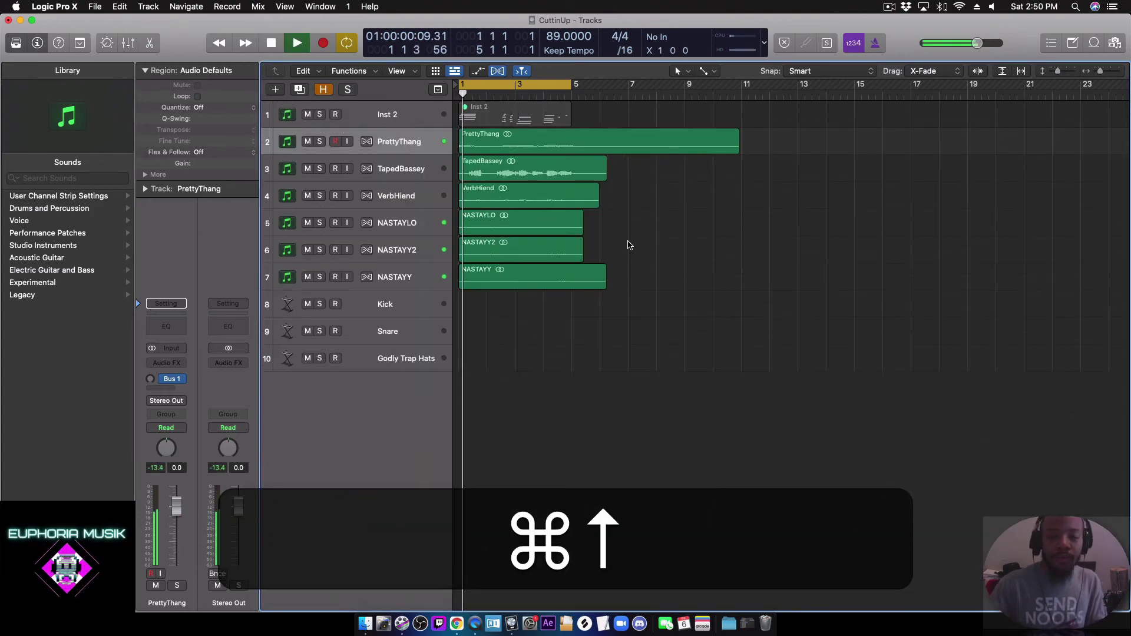
Step: Select the Kick track, dismiss the overload alert, and record a drum pattern over the first bars
{"action": "left_click", "coordinate": [387, 304]}
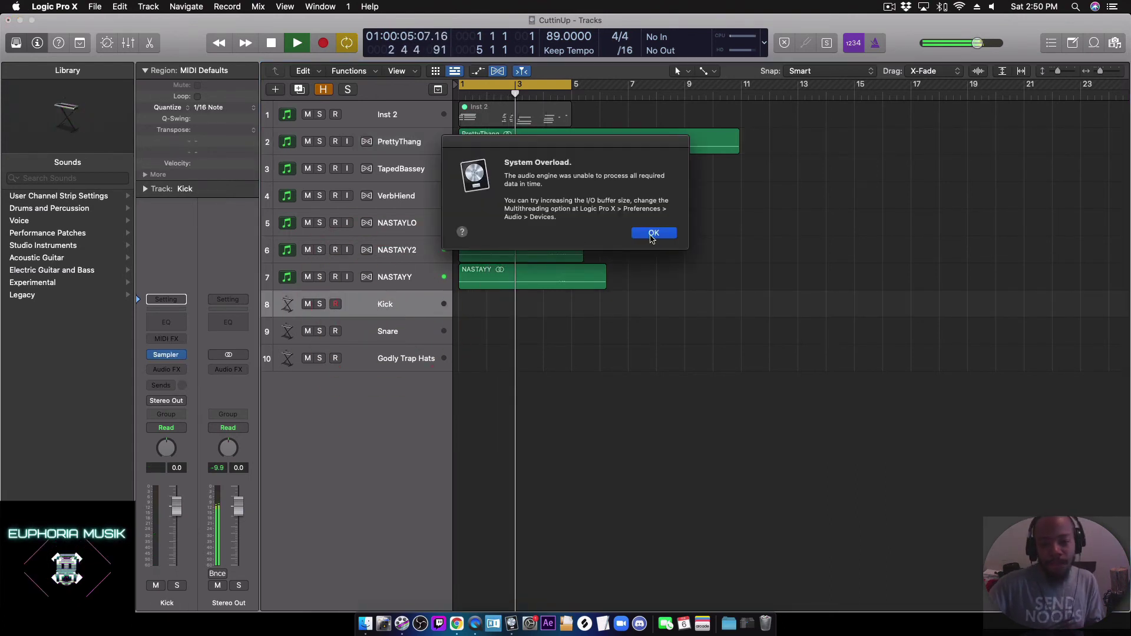
{"action": "left_click", "coordinate": [653, 235]}
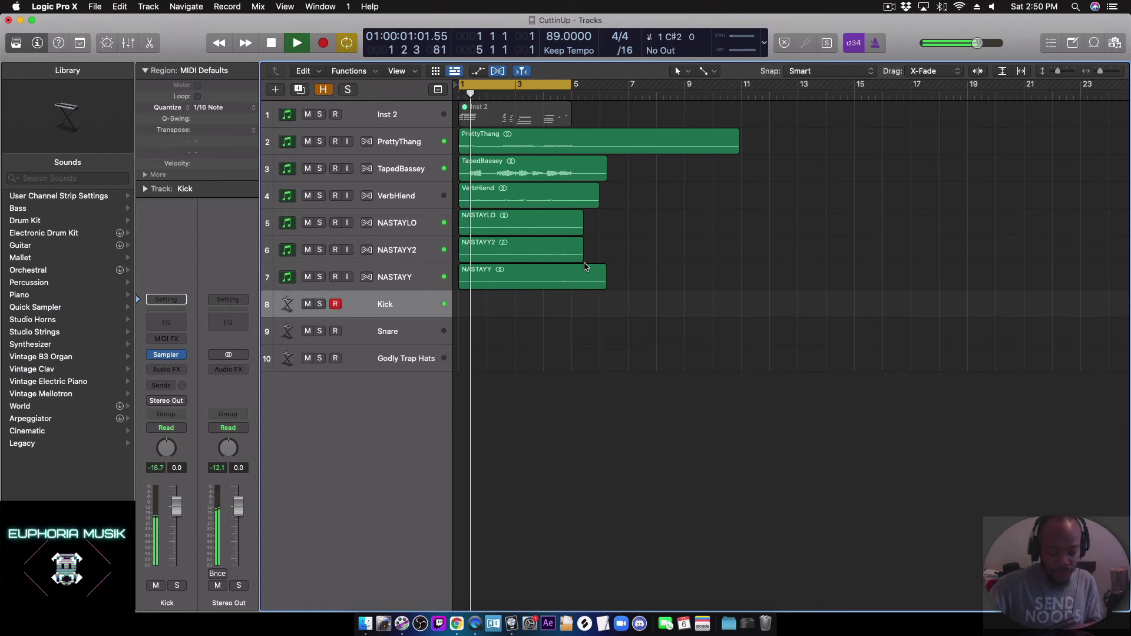
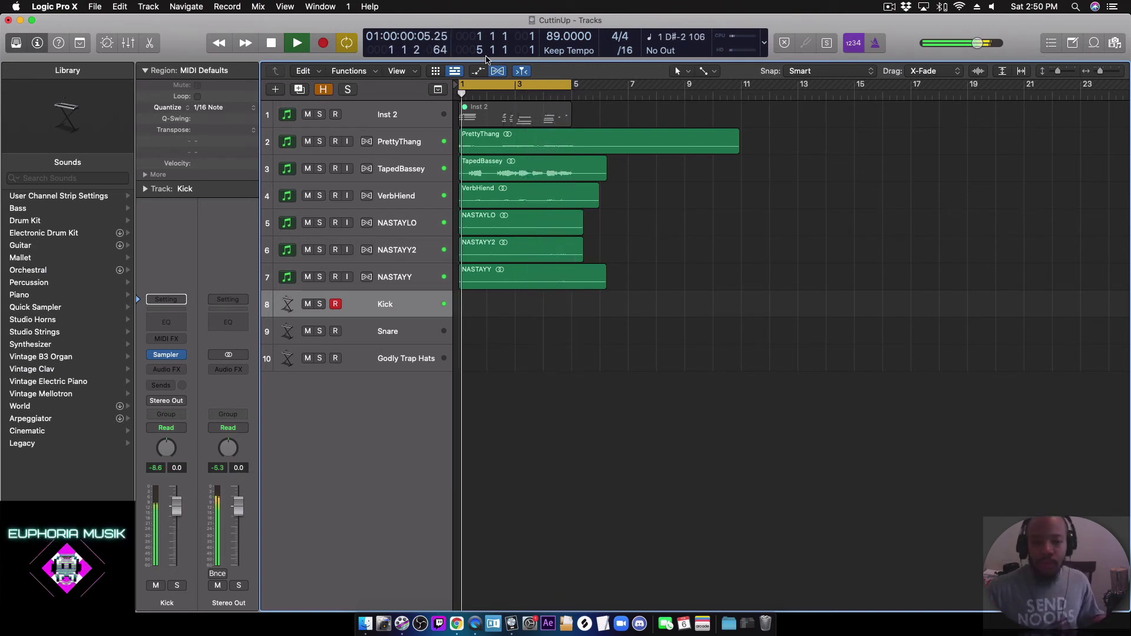
{"action": "key", "text": "space"}
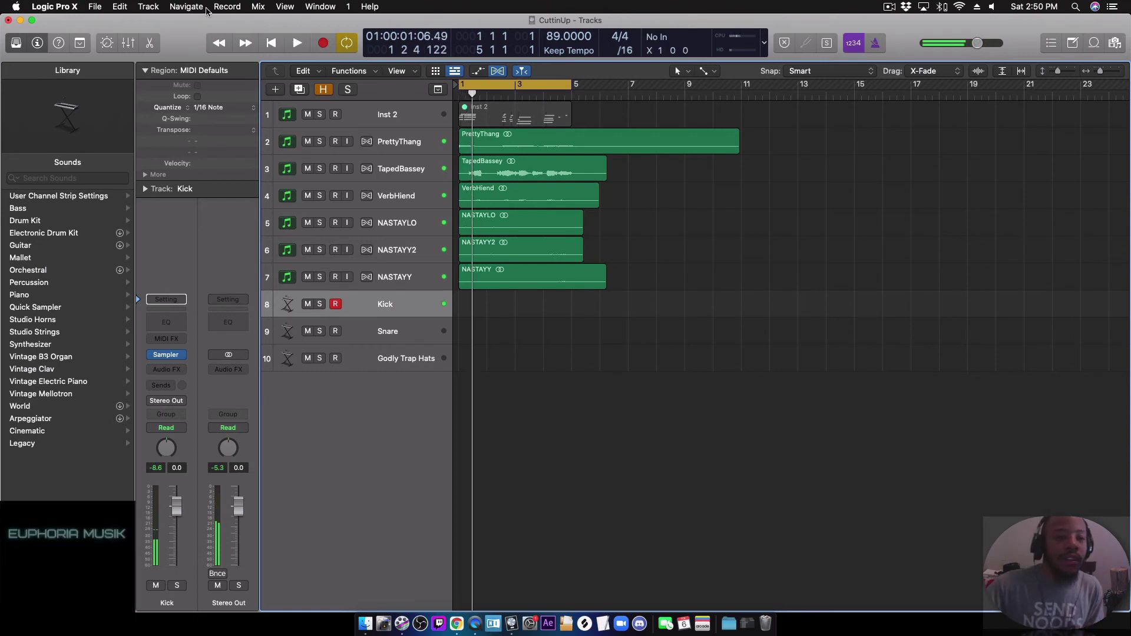
{"action": "left_click", "coordinate": [206, 6]}
{"action": "left_click", "coordinate": [253, 82]}
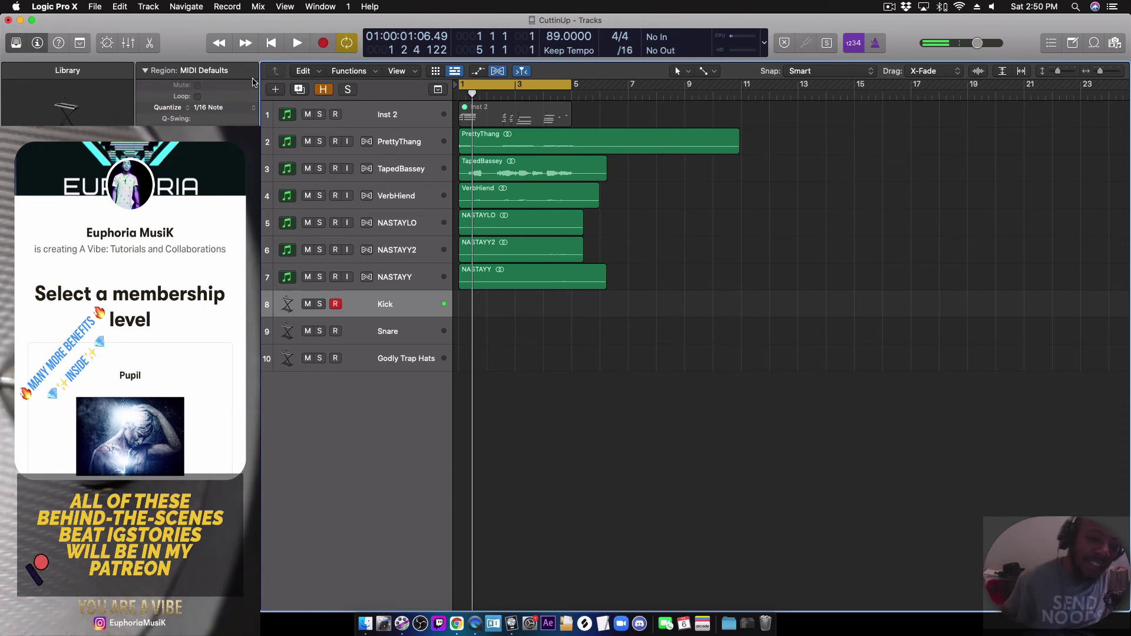
{"action": "key", "text": "r"}
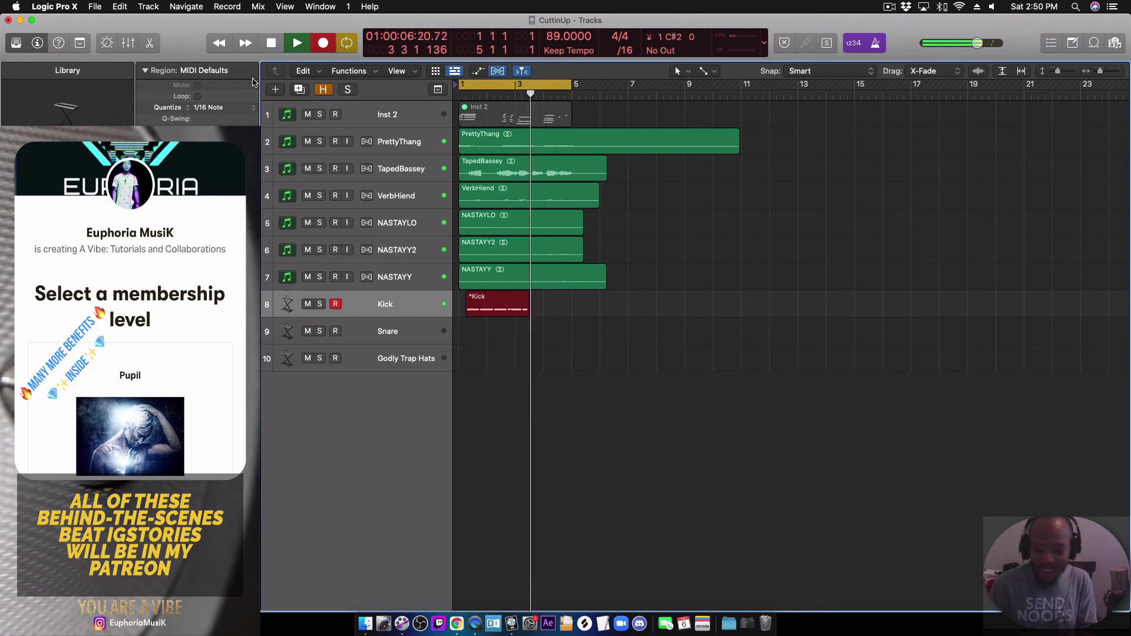
{"action": "key", "text": "space"}
Step: Open the recorded Kick region's notes and move the first pair of stacked notes slightly earlier
{"action": "double_click", "coordinate": [498, 304]}
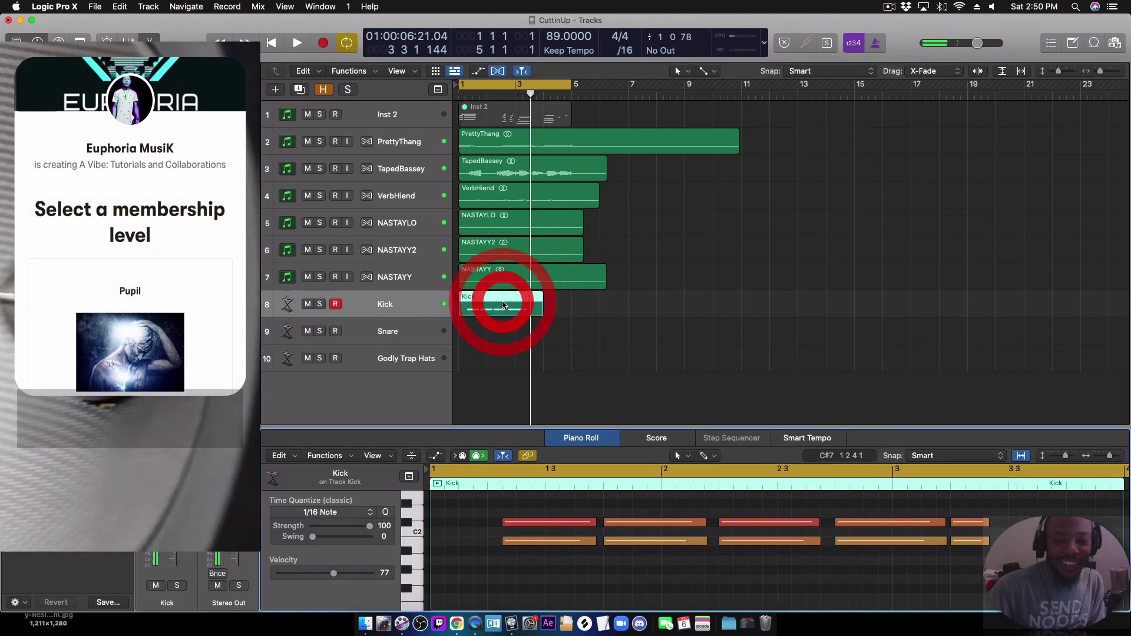
{"action": "left_click_drag", "start_coordinate": [498, 501], "coordinate": [589, 551]}
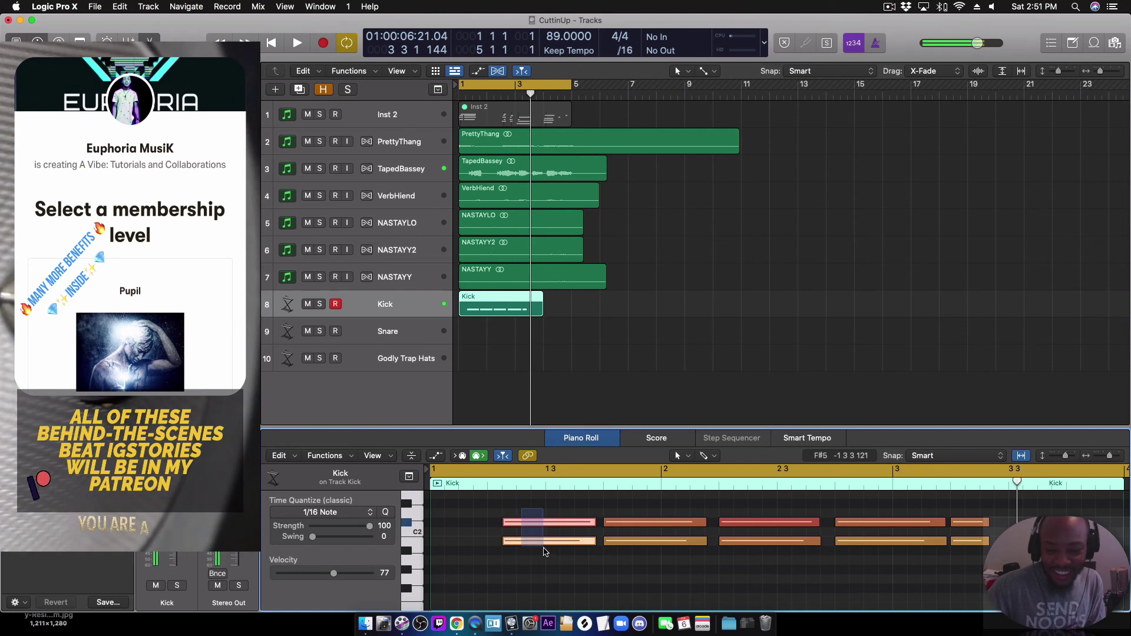
{"action": "left_click_drag", "start_coordinate": [532, 524], "coordinate": [518, 524]}
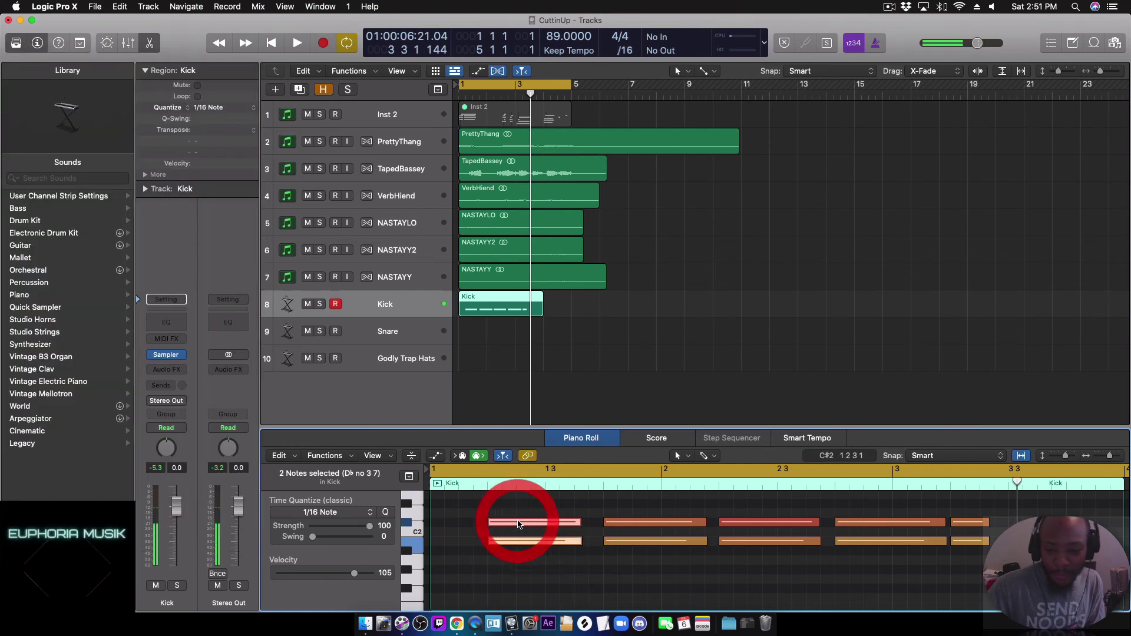
Step: Trim the Kick region to two bars and copy it to bar 3 during playback
{"action": "key", "text": "space"}
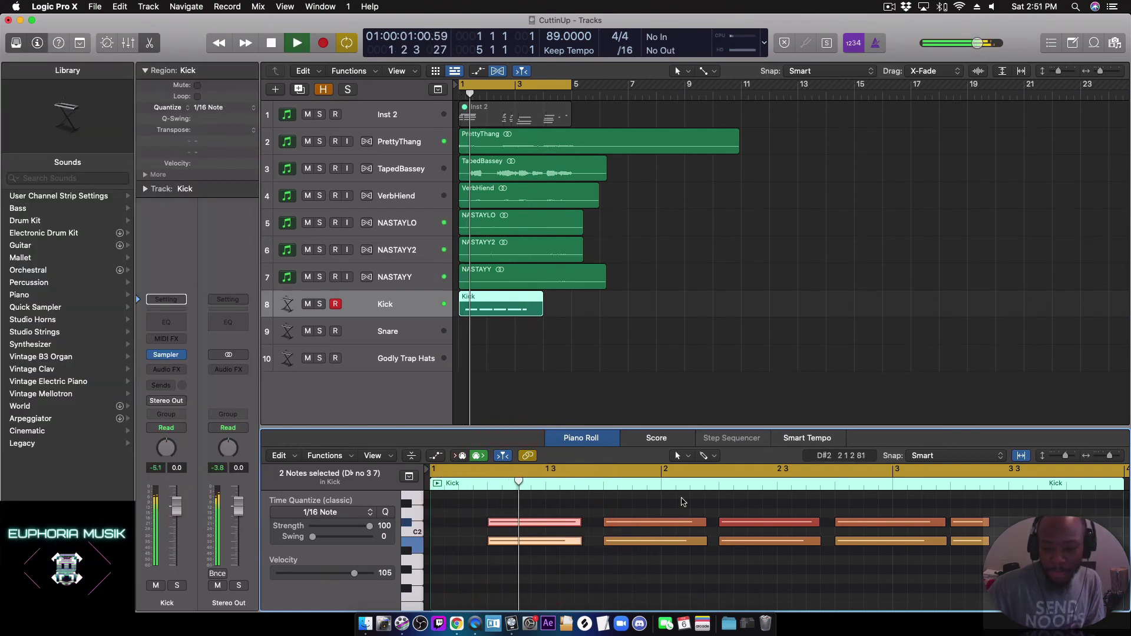
{"action": "mouse_move", "coordinate": [550, 320]}
{"action": "left_mouse_down"}
{"action": "mouse_move", "coordinate": [509, 307]}
{"action": "mouse_move", "coordinate": [539, 308]}
{"action": "left_mouse_up"}
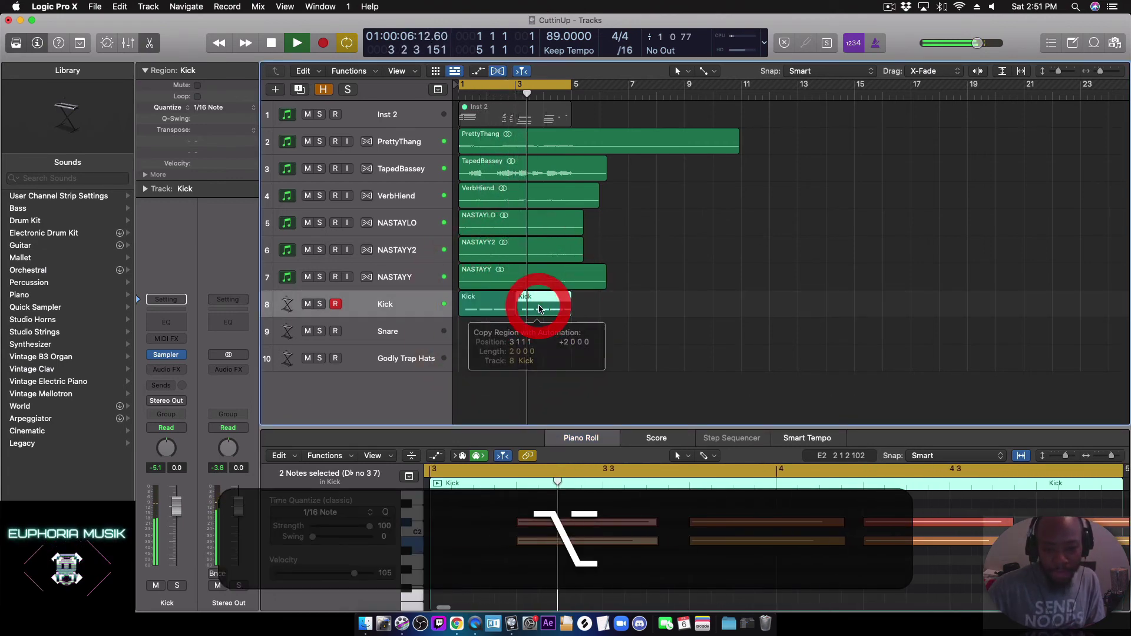
{"action": "left_click", "coordinate": [606, 308]}
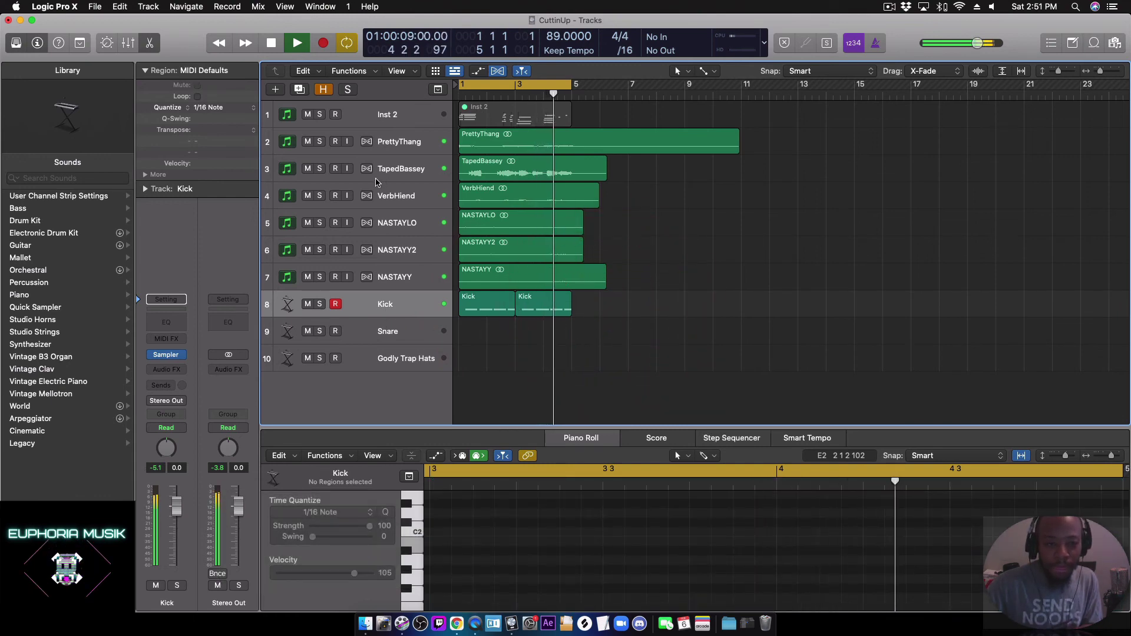
Step: Create a new track with the Kick track's settings and place it above the recorded Kick track
{"action": "left_click", "coordinate": [299, 89]}
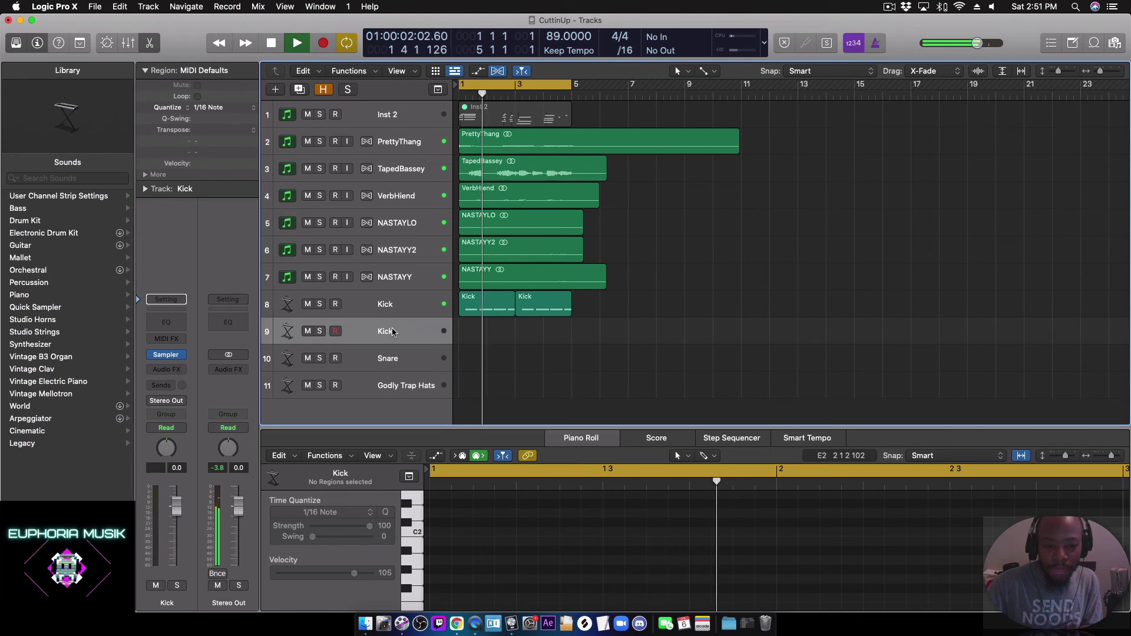
{"action": "left_click_drag", "start_coordinate": [398, 333], "coordinate": [396, 300]}
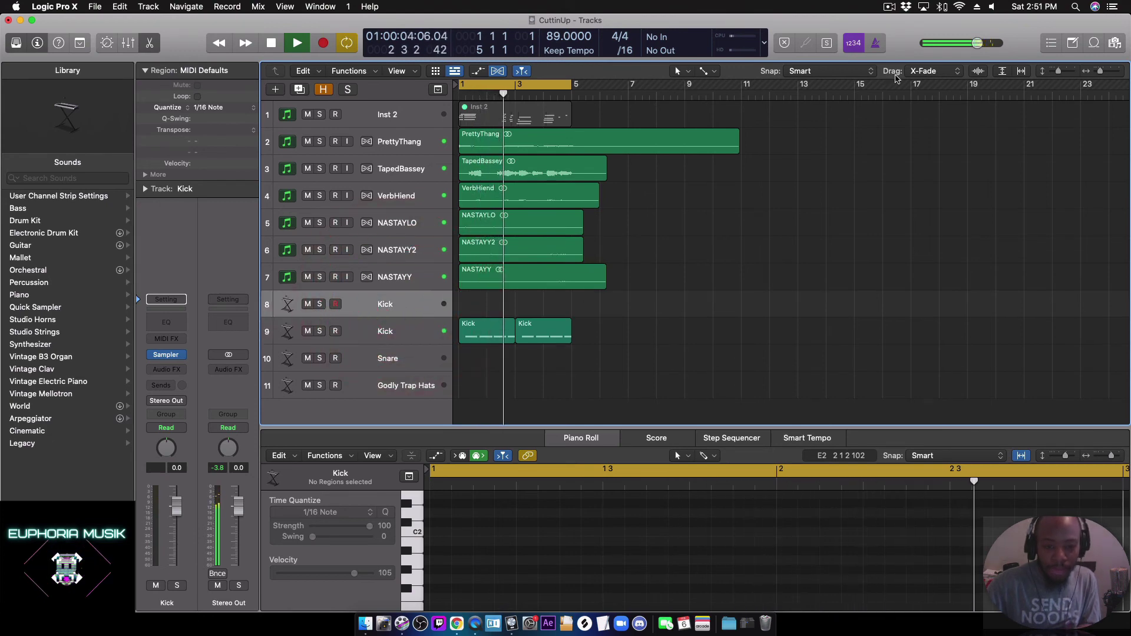
Step: Turn on the metronome and record a two-bar kick pattern on the upper Kick track
{"action": "left_click", "coordinate": [876, 41]}
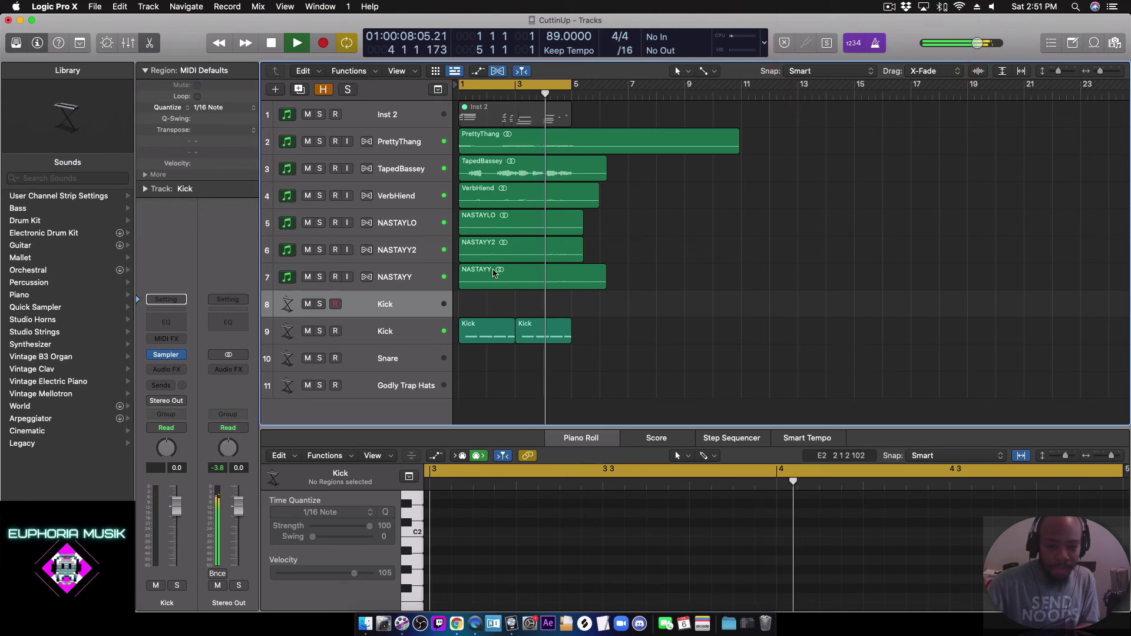
{"action": "key", "text": "space"}
{"action": "key", "text": "shift+r"}
Step: Adjust the last note of the upper Kick region, copy the region to bar 3 and play the loop
{"action": "left_click", "coordinate": [905, 597]}
{"action": "left_click_drag", "start_coordinate": [905, 598], "coordinate": [910, 597]}
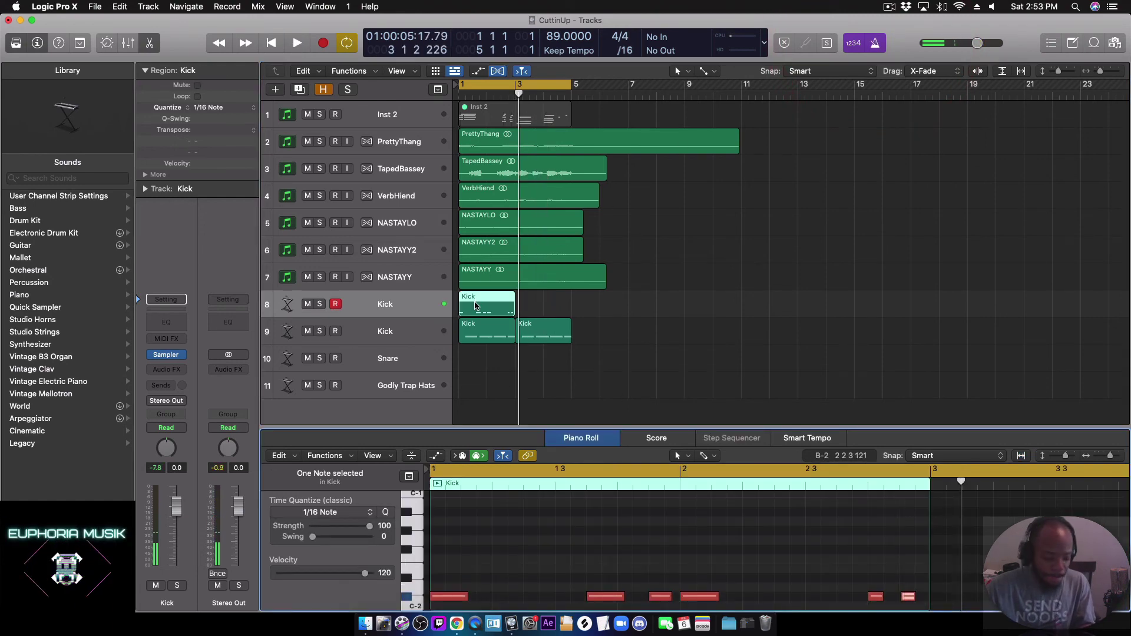
{"action": "left_click_drag", "start_coordinate": [473, 301], "coordinate": [532, 309]}
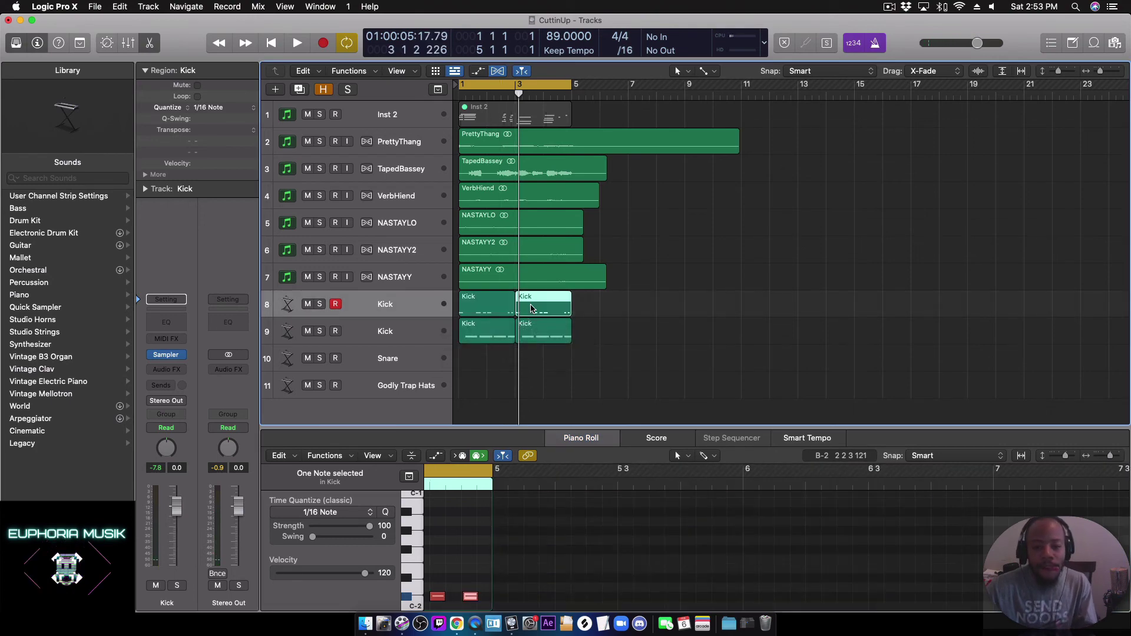
{"action": "key", "text": "space"}
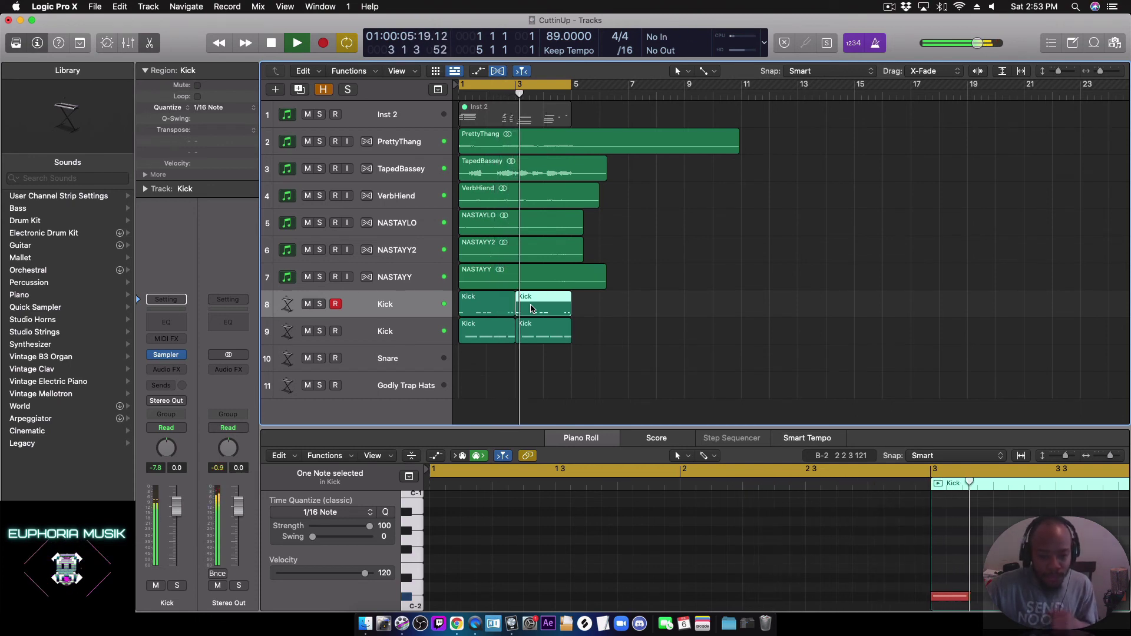
Step: Shorten the last note of the upper track's first Kick region by moving its start later, and replay from bar 1
{"action": "left_click", "coordinate": [493, 311]}
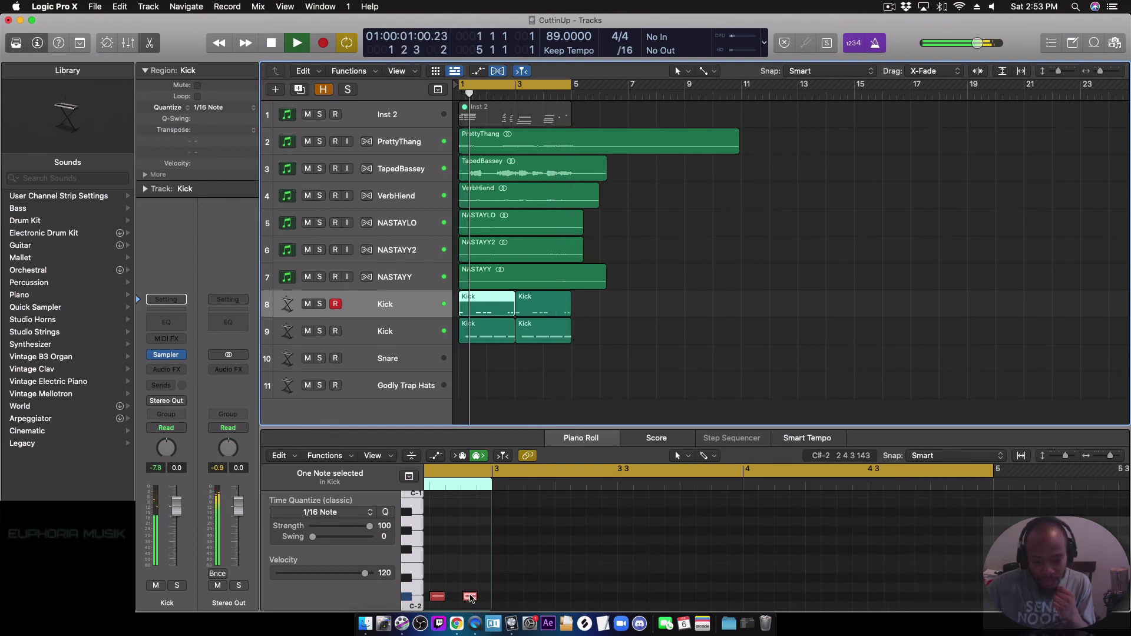
{"action": "left_click_drag", "start_coordinate": [477, 597], "coordinate": [854, 578]}
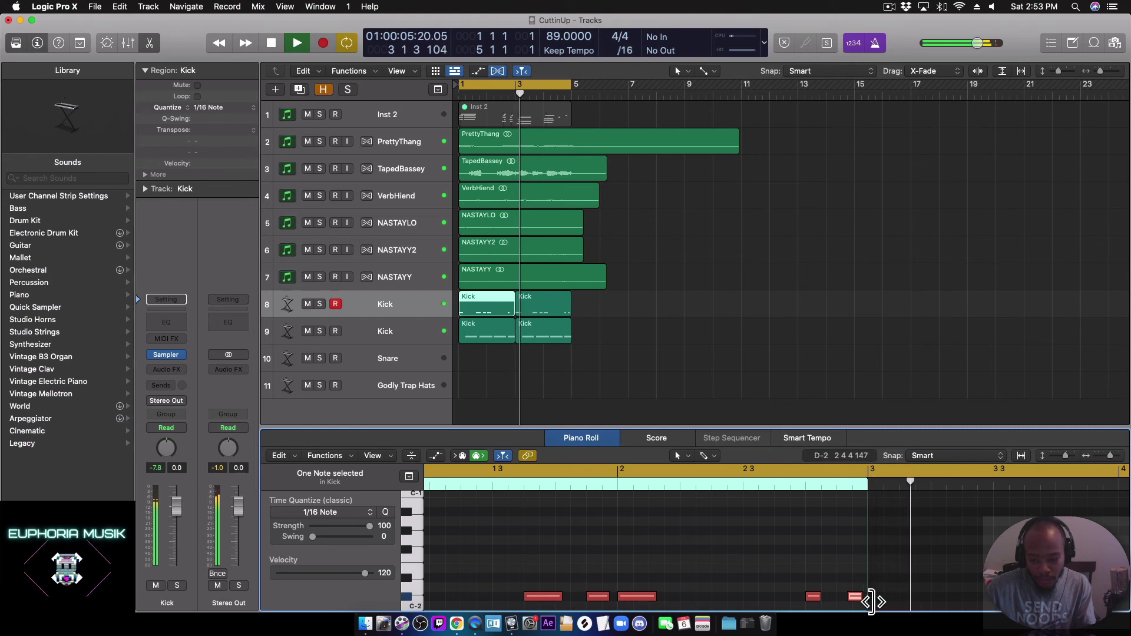
{"action": "left_click_drag", "start_coordinate": [855, 597], "coordinate": [862, 598]}
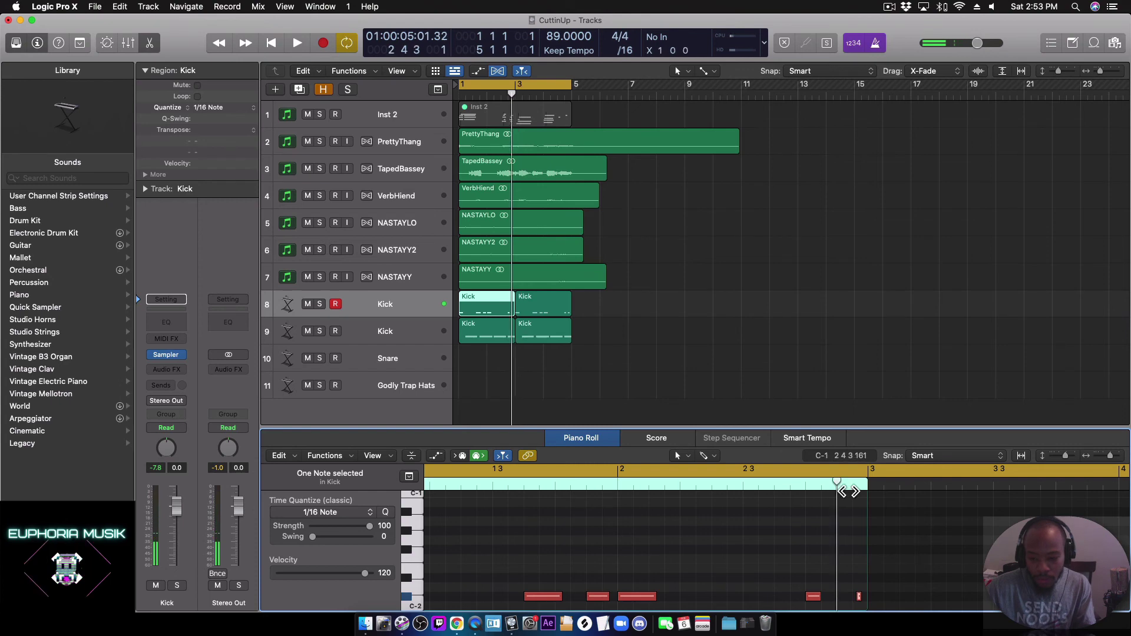
{"action": "key", "text": "space"}
{"action": "key", "text": "Return"}
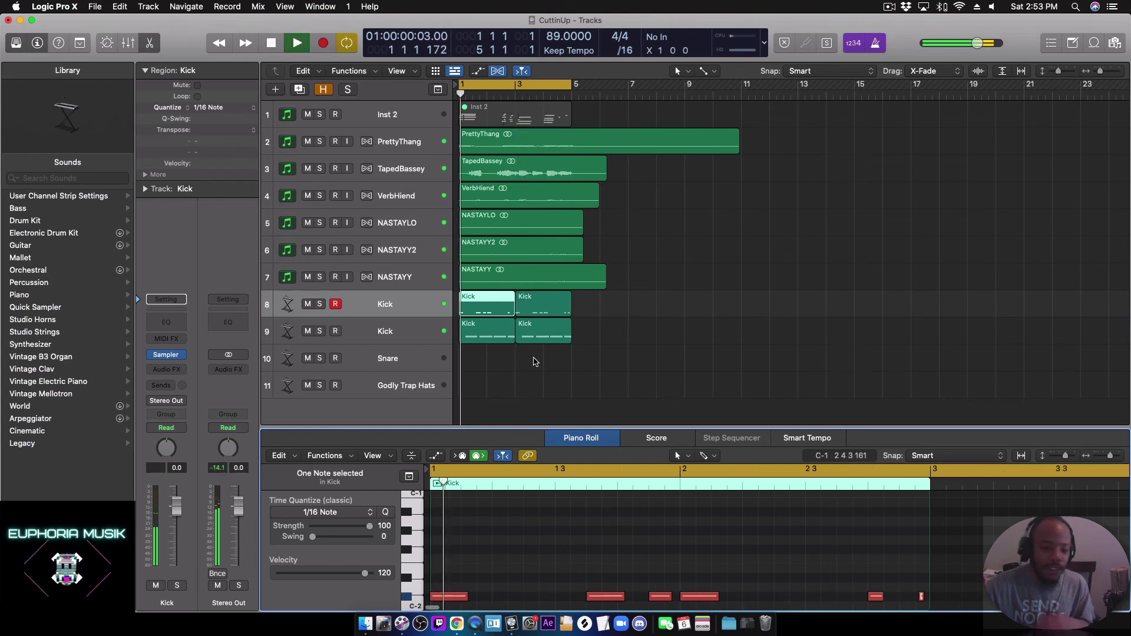
Step: Create a third Kick track below the second one and add a region of eleven evenly spaced short G2 notes
{"action": "left_click", "coordinate": [391, 341]}
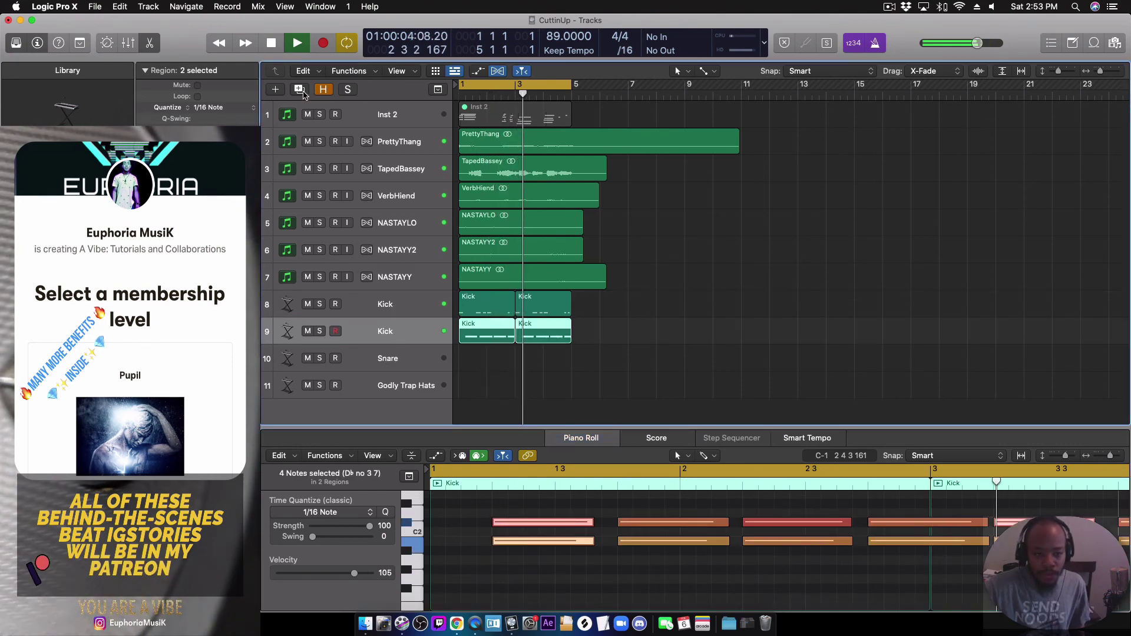
{"action": "left_click", "coordinate": [303, 93]}
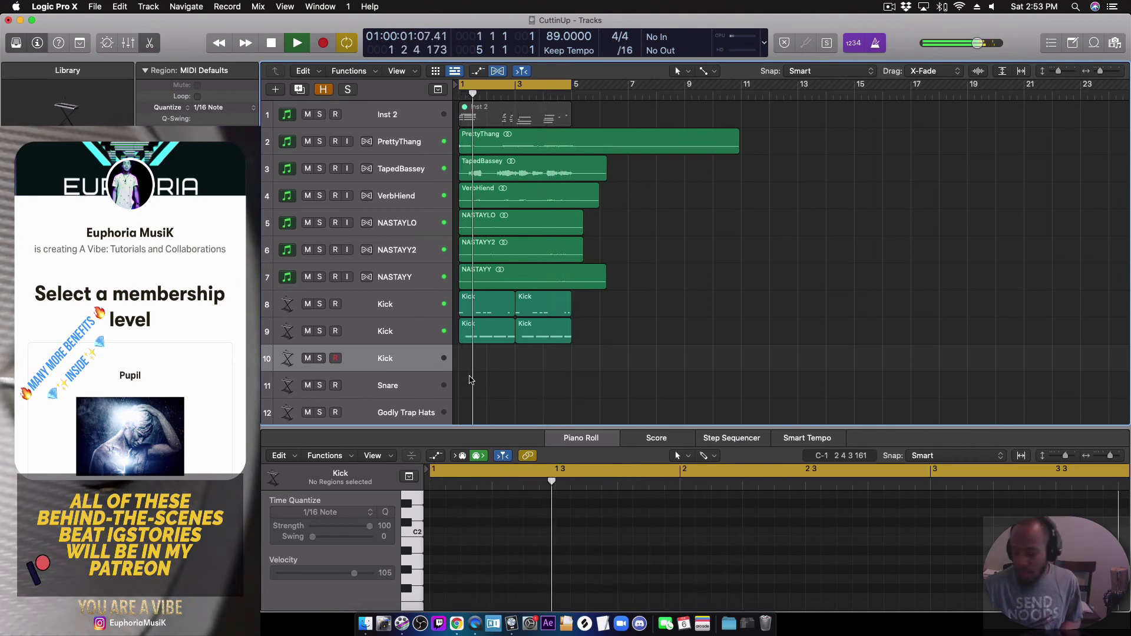
{"action": "key", "text": "space"}
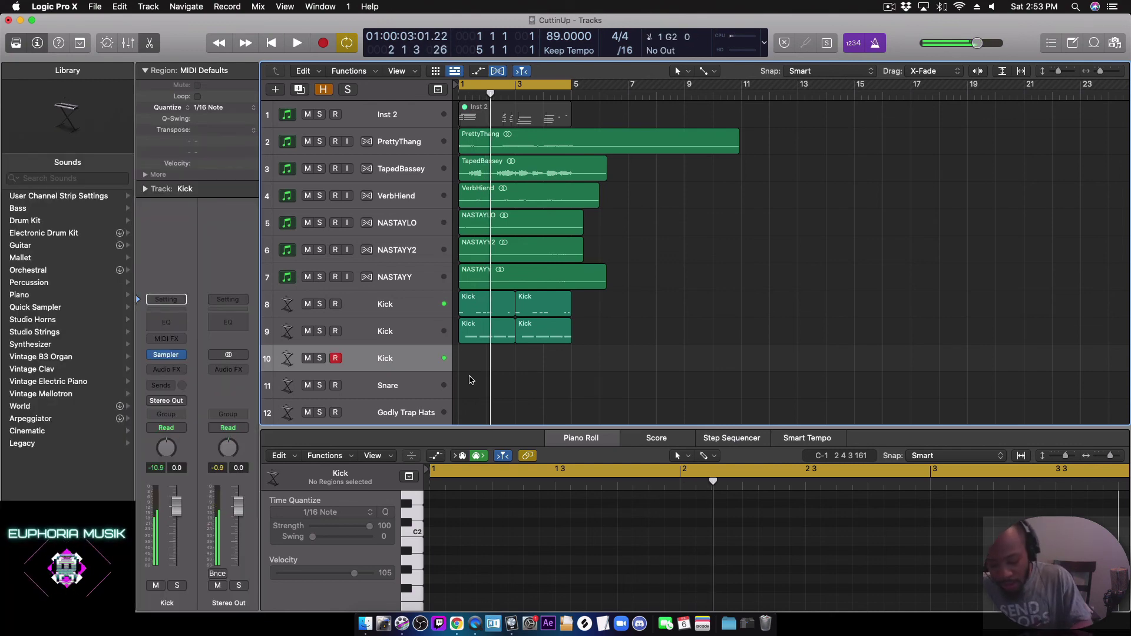
{"action": "key", "text": "super+v"}
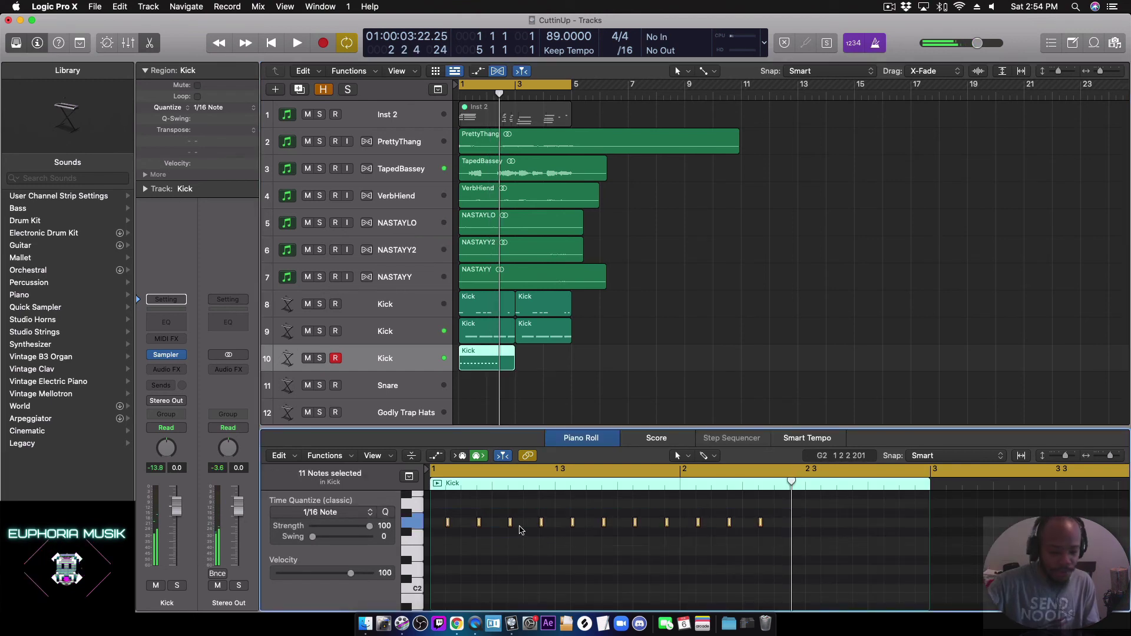
Step: Move all eleven G2 notes earlier so the first one starts at 1 1 1 1, and resume playback
{"action": "key", "text": "space"}
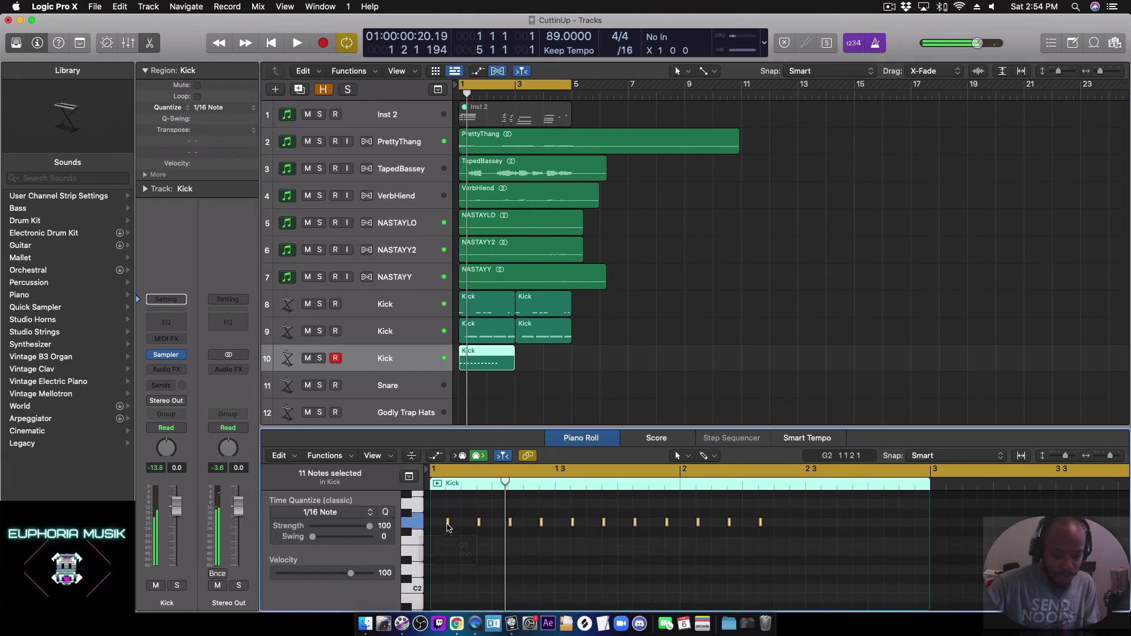
{"action": "left_click_drag", "start_coordinate": [448, 527], "coordinate": [431, 528]}
{"action": "key", "text": "space"}
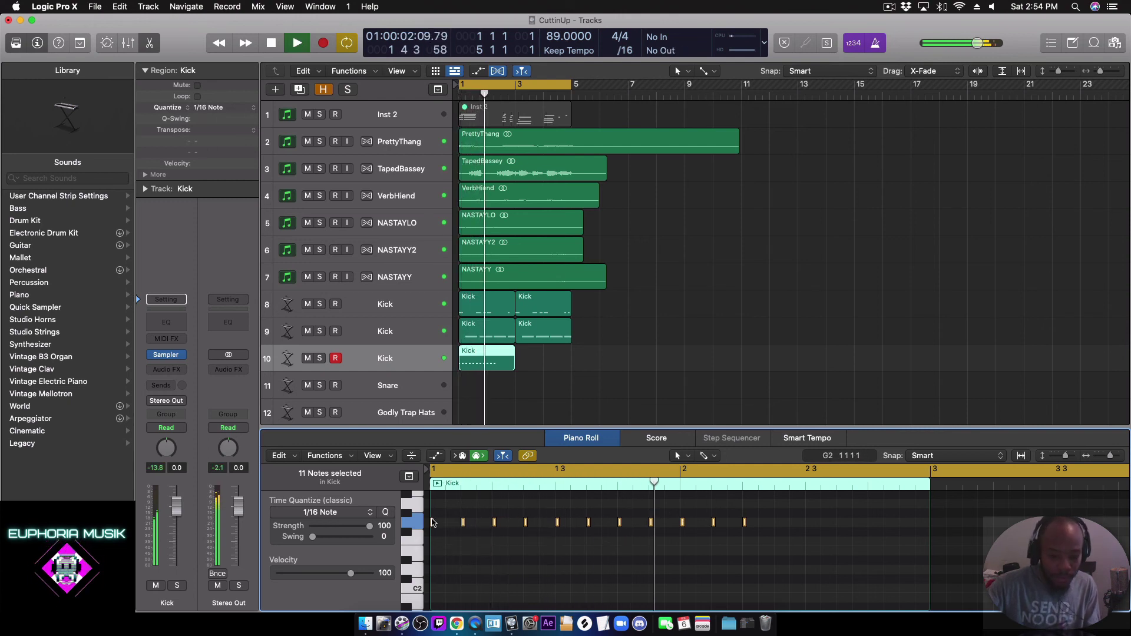
Step: Copy the eleven G2 notes after the existing ones and arrange the third Kick track's pattern to run until bar 5
{"action": "left_click_drag", "start_coordinate": [432, 522], "coordinate": [777, 524]}
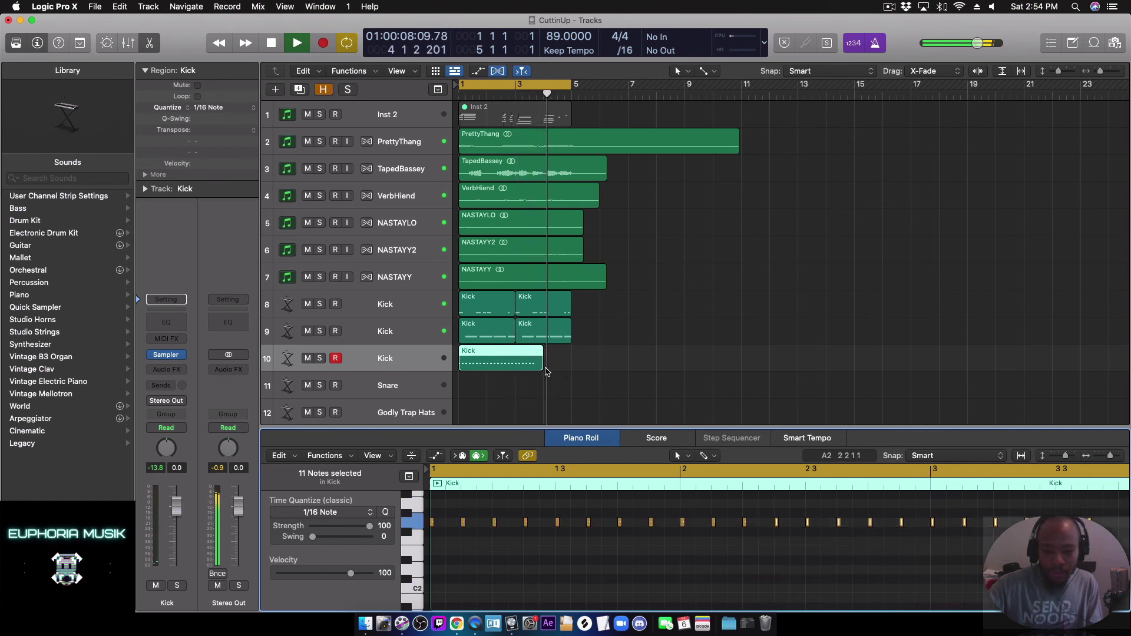
{"action": "mouse_move", "coordinate": [551, 375]}
{"action": "left_mouse_down"}
{"action": "mouse_move", "coordinate": [523, 375]}
{"action": "mouse_move", "coordinate": [544, 366]}
{"action": "left_mouse_up"}
{"action": "left_click", "coordinate": [614, 363]}
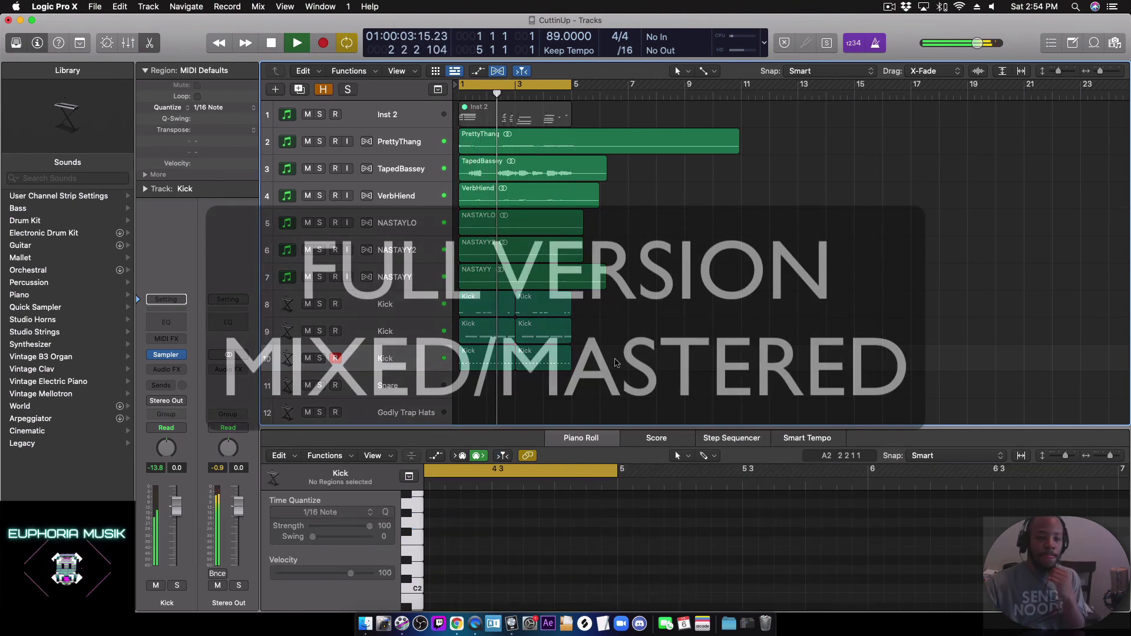